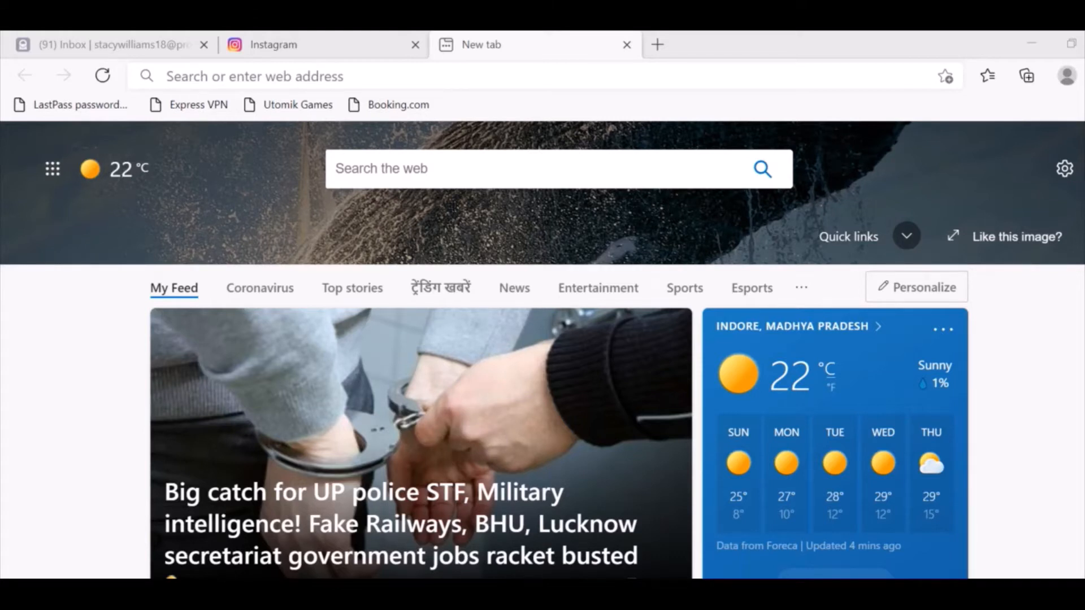
Open This PC in File Explorer from Windows Search.
left_click(690, 594)
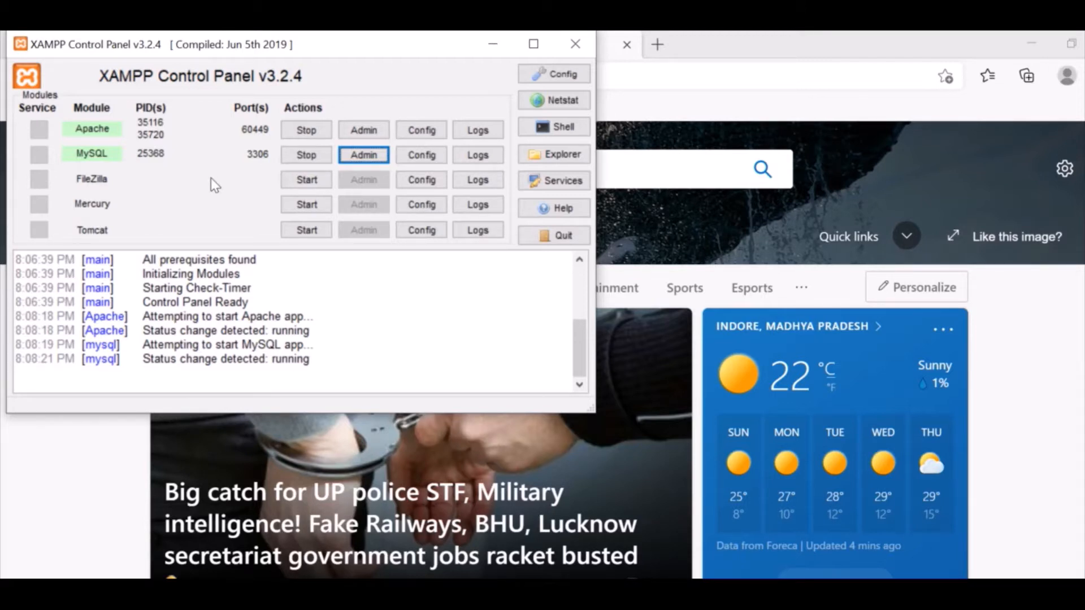
left_click(495, 45)
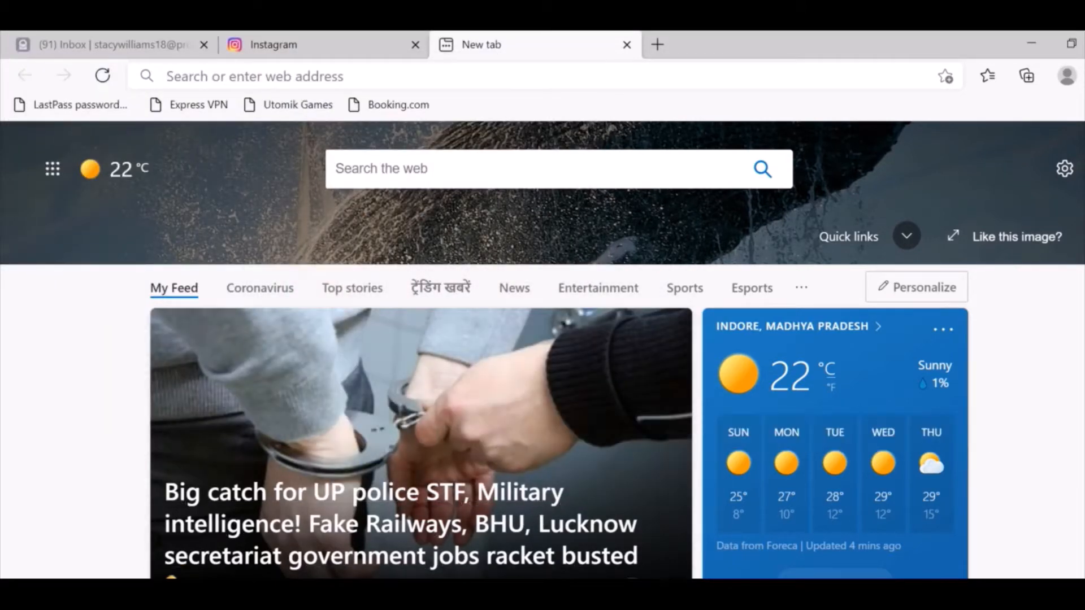
key("super")
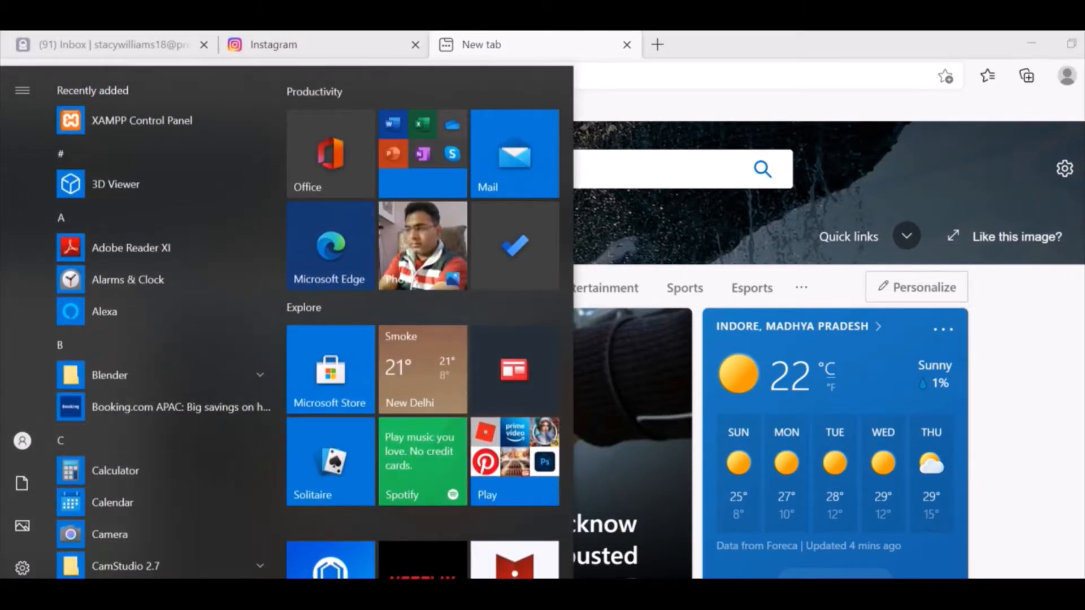
key("super+s")
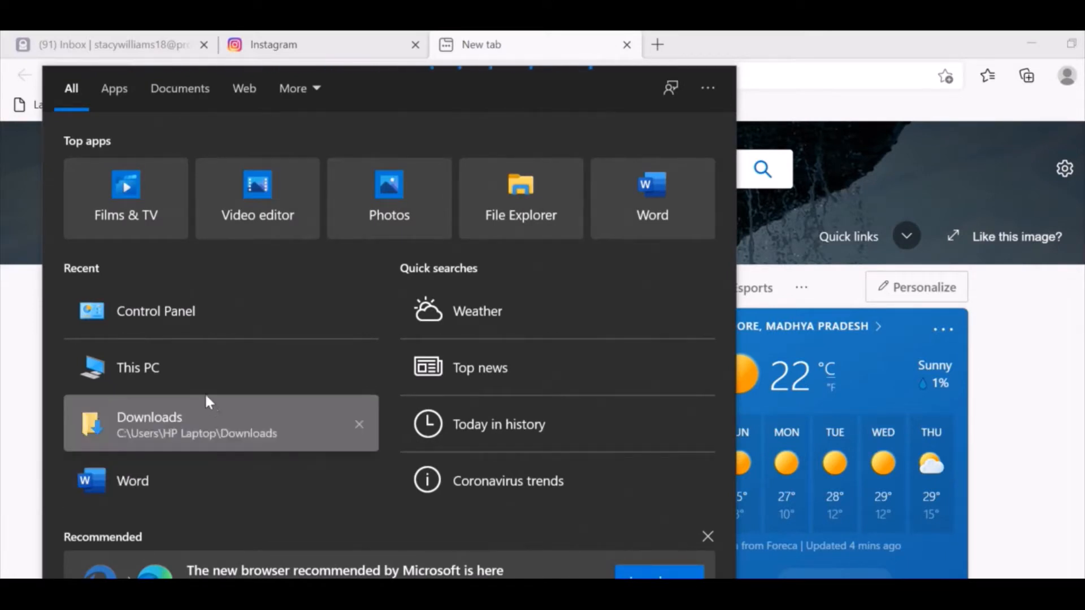
left_click(192, 382)
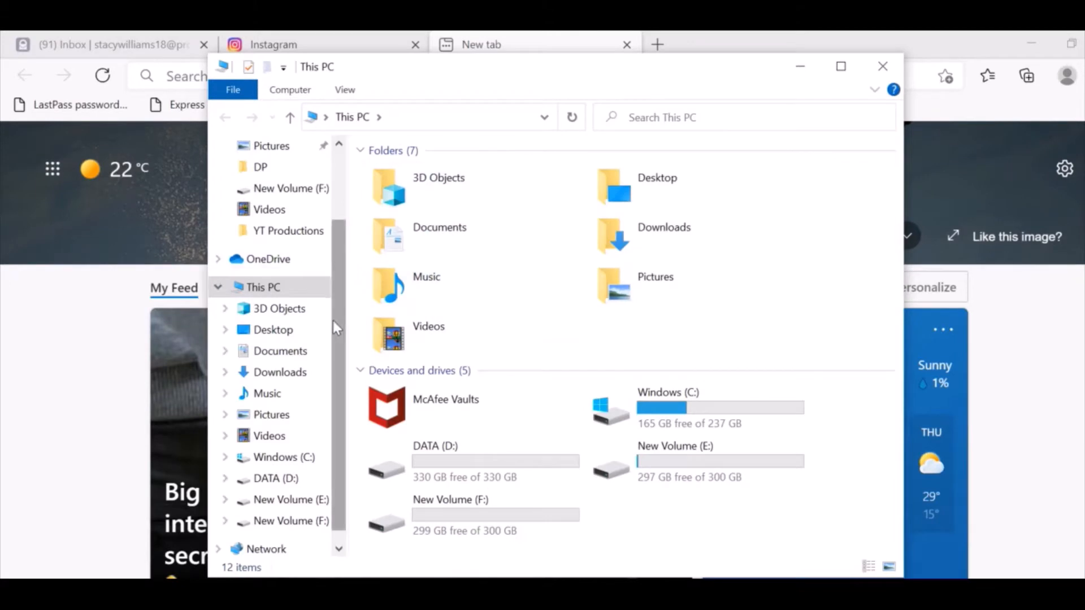
Browse into Windows (C:) > X1 > htdocs.
double_click(631, 422)
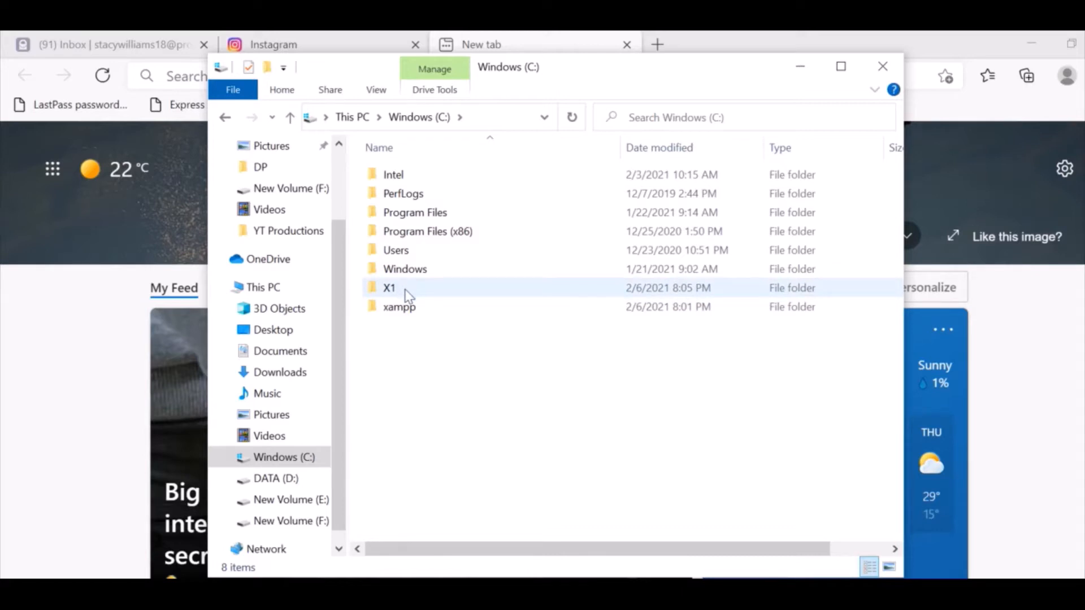
mouse_move(408, 294)
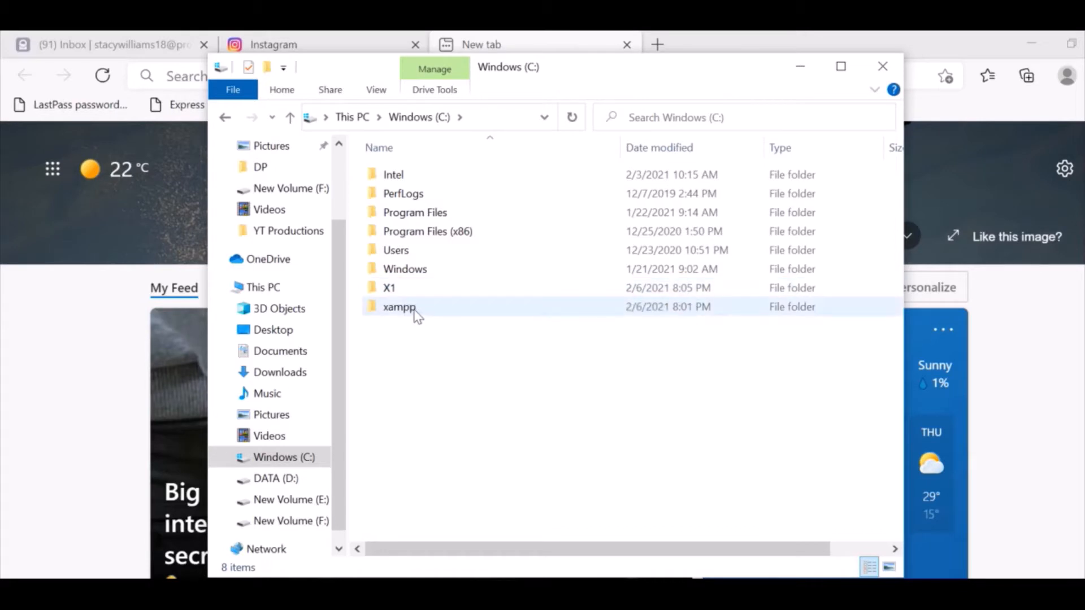
mouse_move(426, 312)
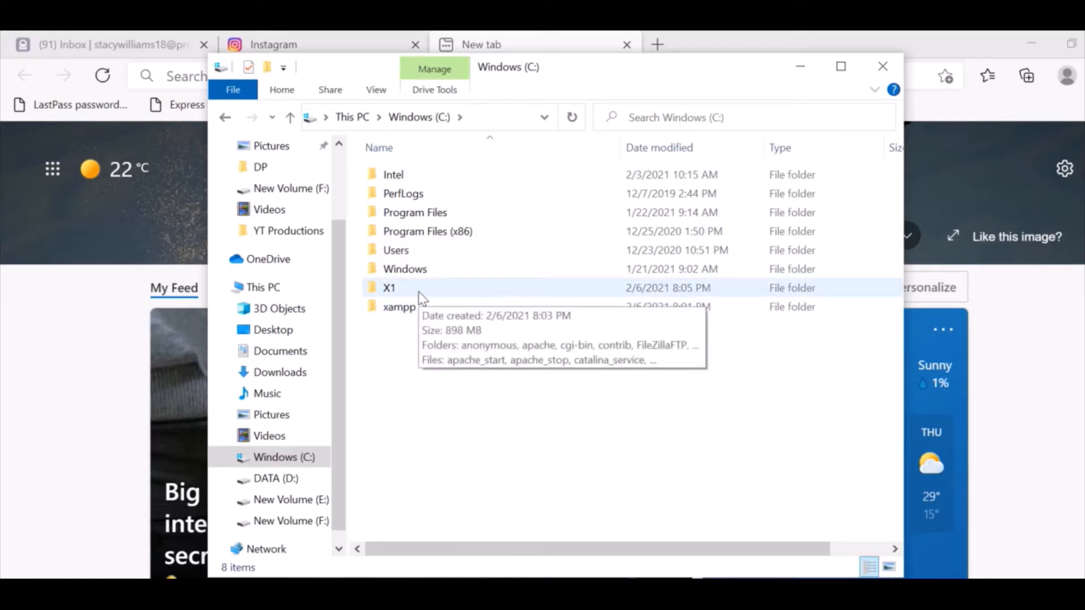
double_click(419, 292)
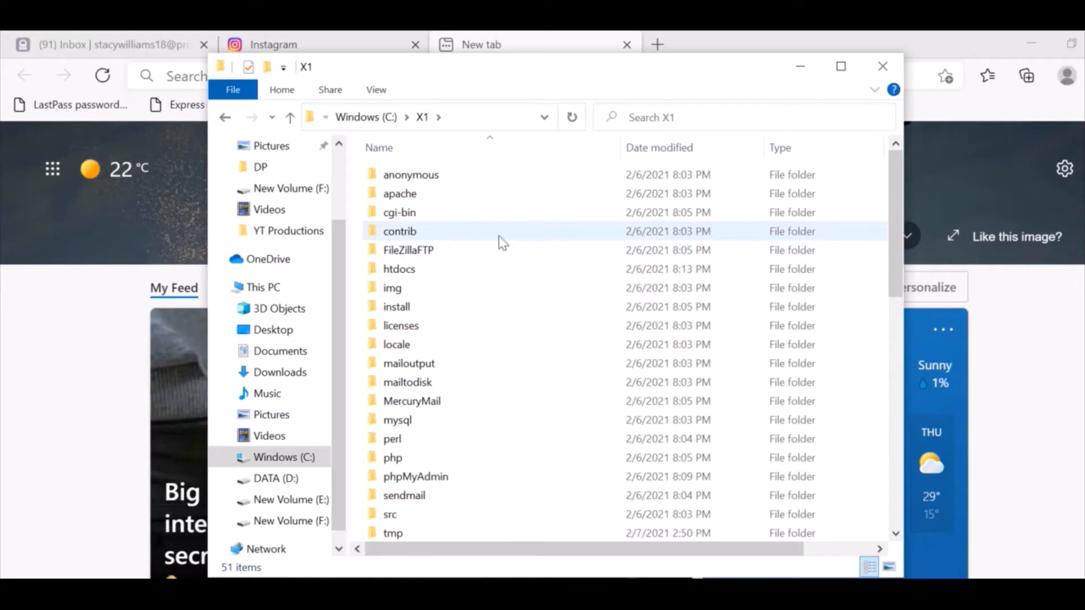
double_click(447, 270)
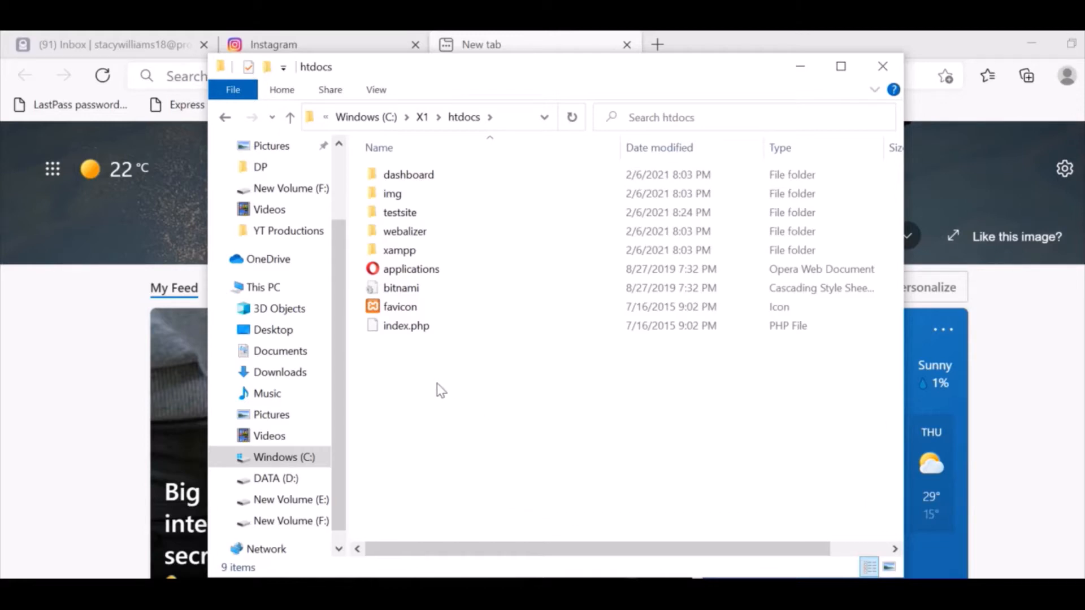
Create a new folder named wordpressninja in htdocs, then switch to Downloads.
right_click(426, 394)
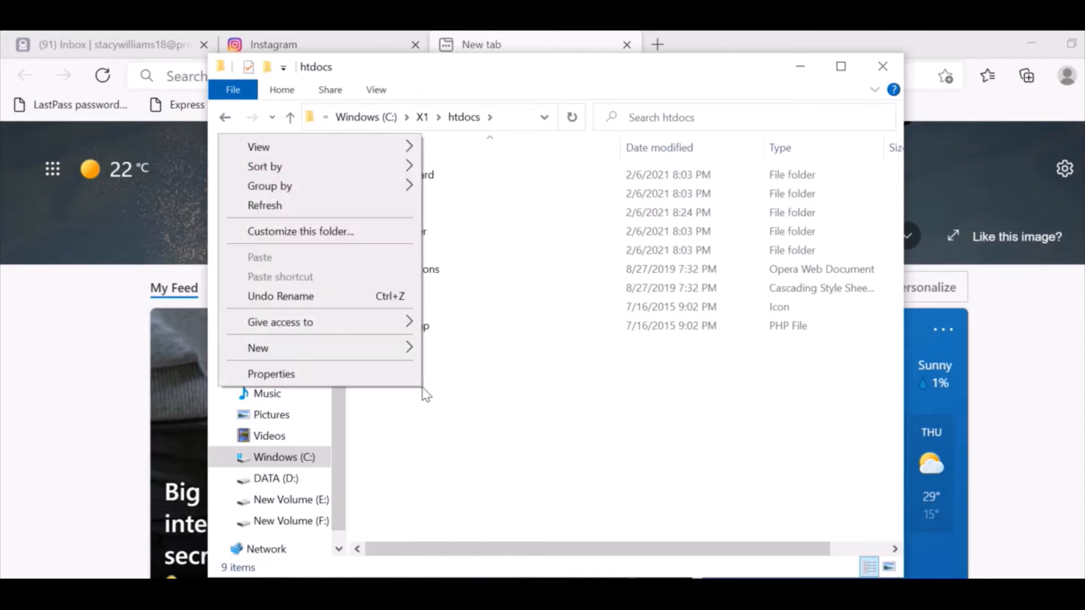
mouse_move(394, 355)
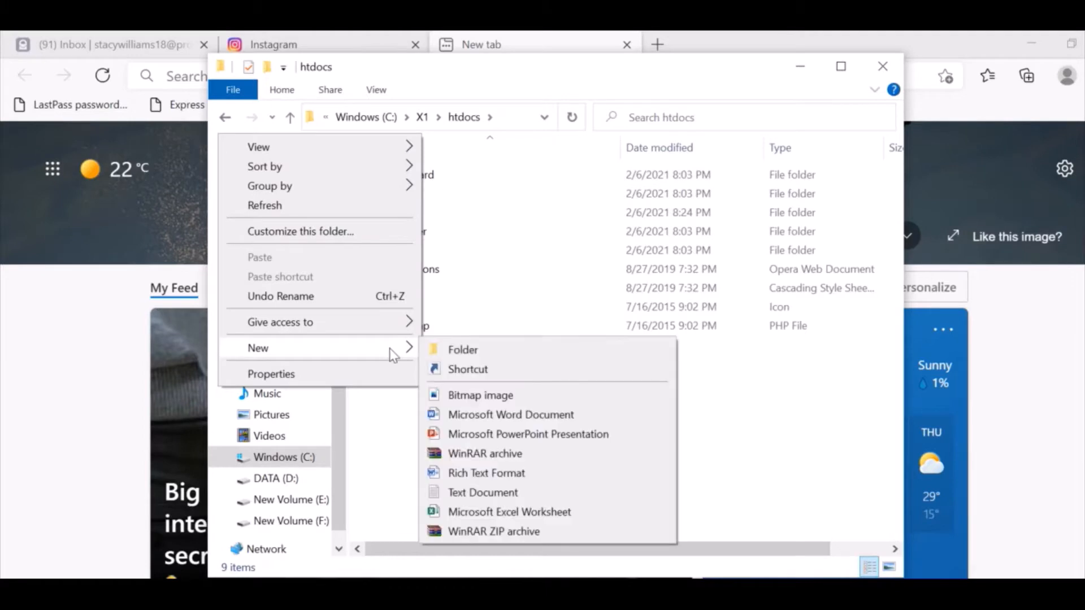
left_click(523, 352)
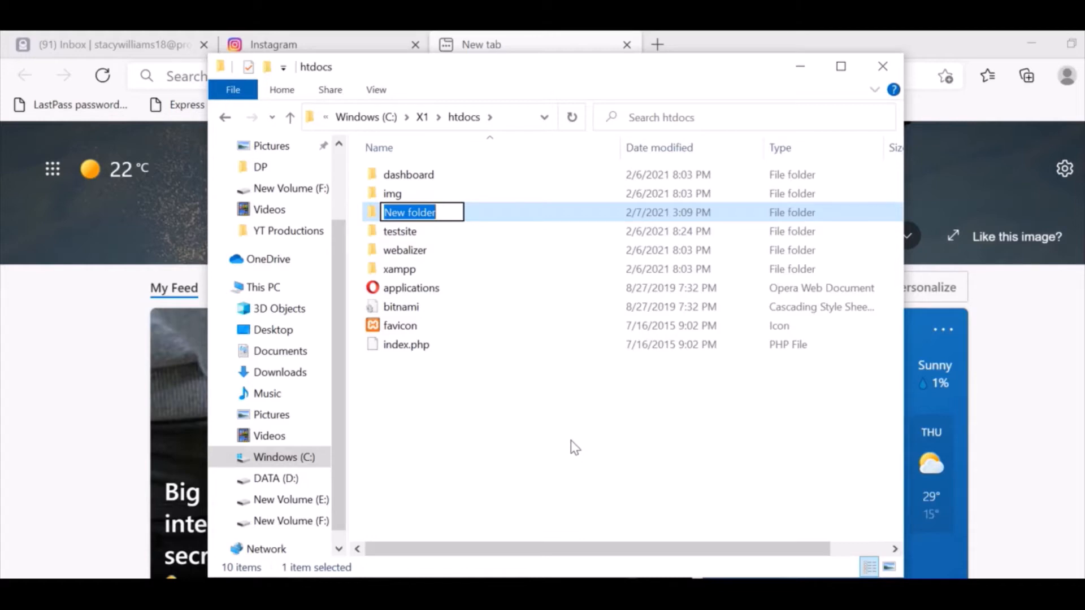
type("wordpress")
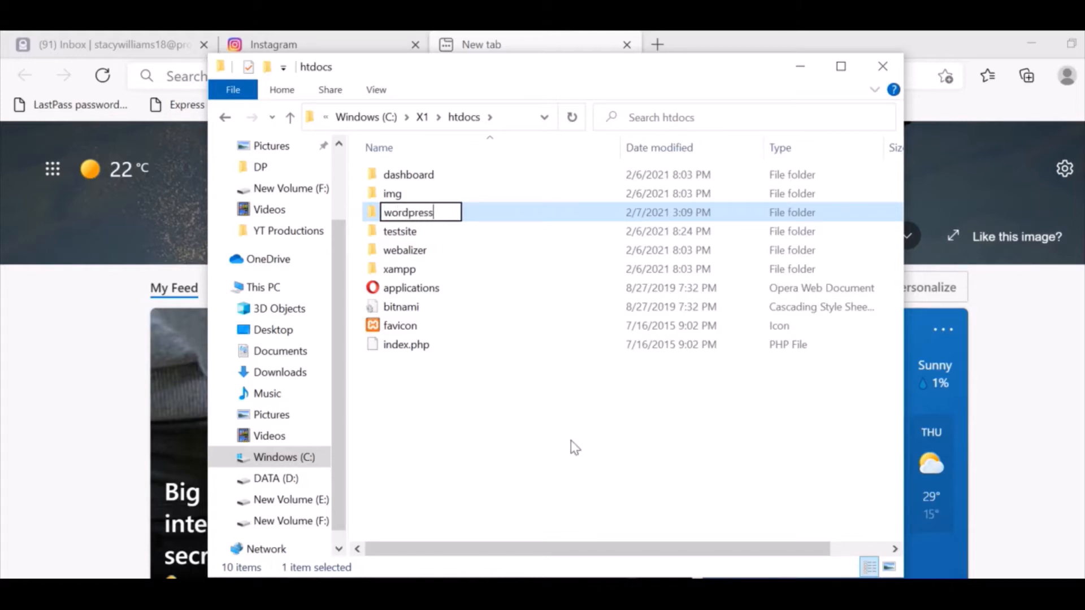
type("ninja")
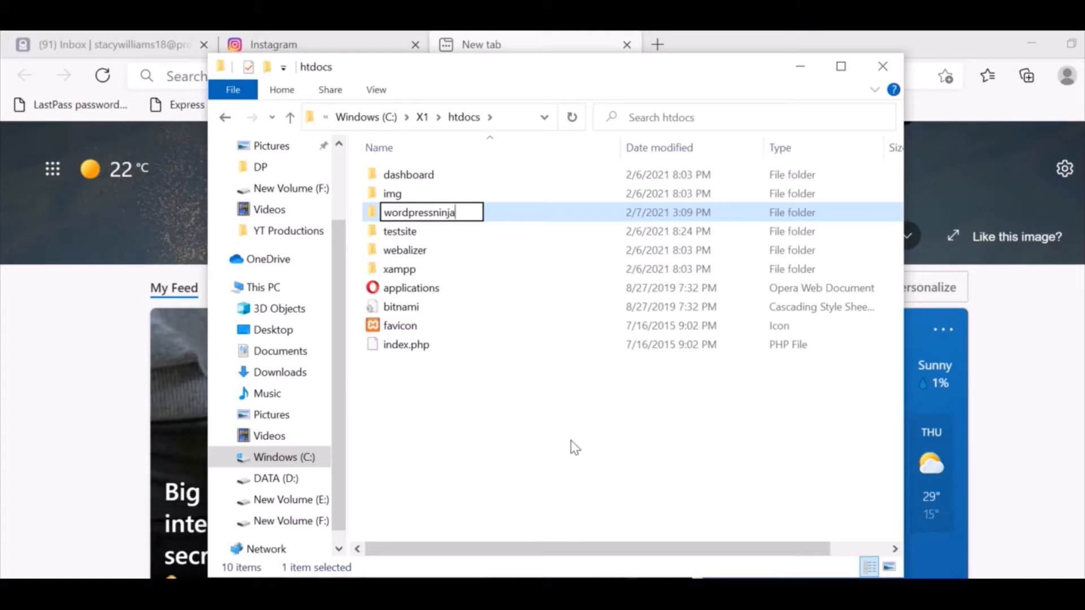
left_click(518, 446)
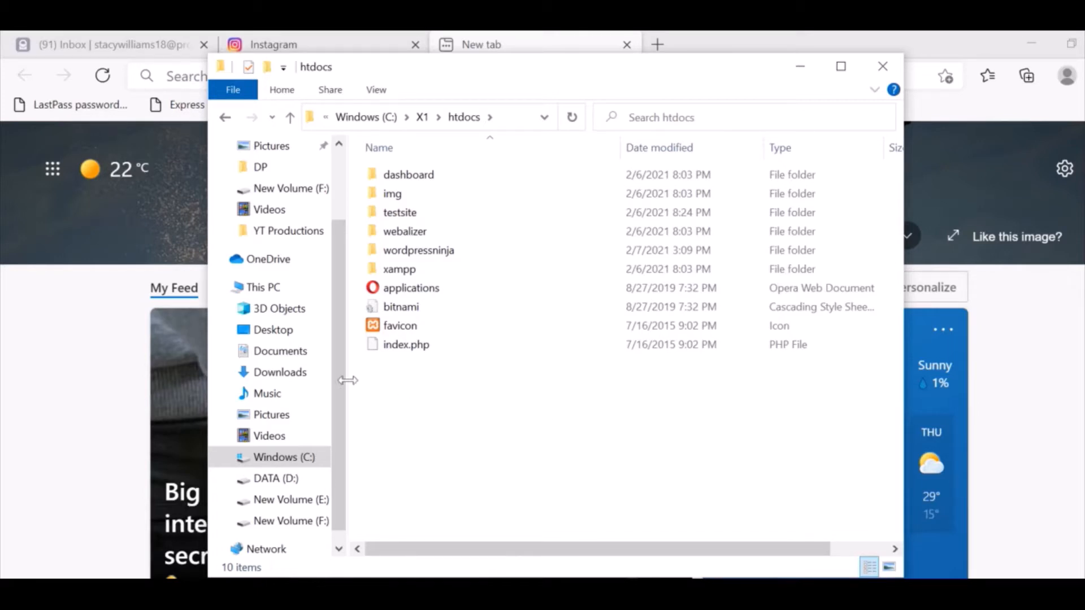
left_click(287, 378)
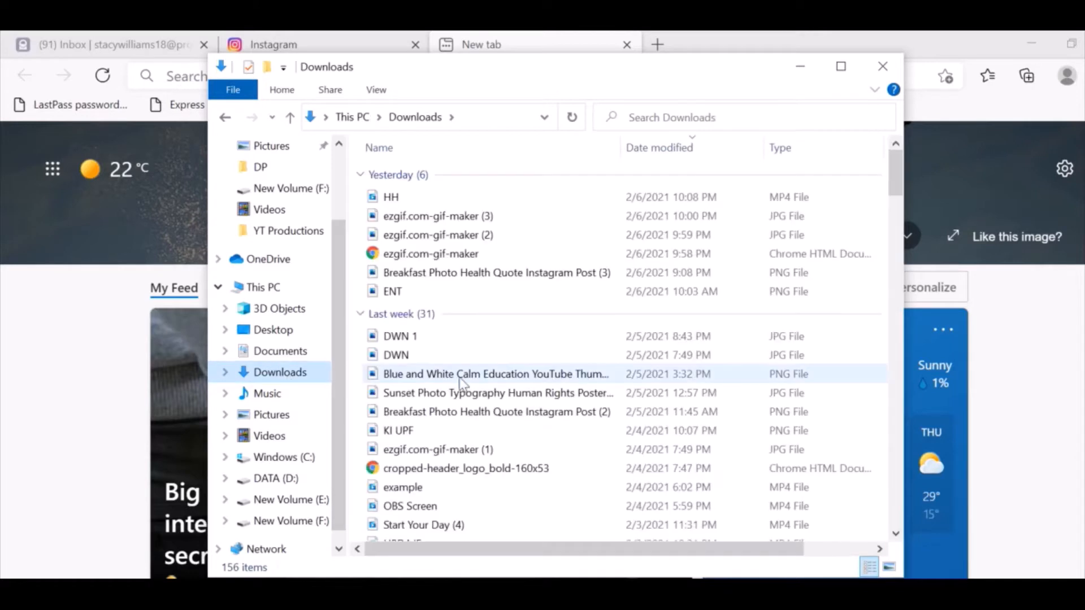
Open Downloads > wordpress-5.6 > wordpress and select all 19 files and folders.
left_click(460, 382)
key("w")
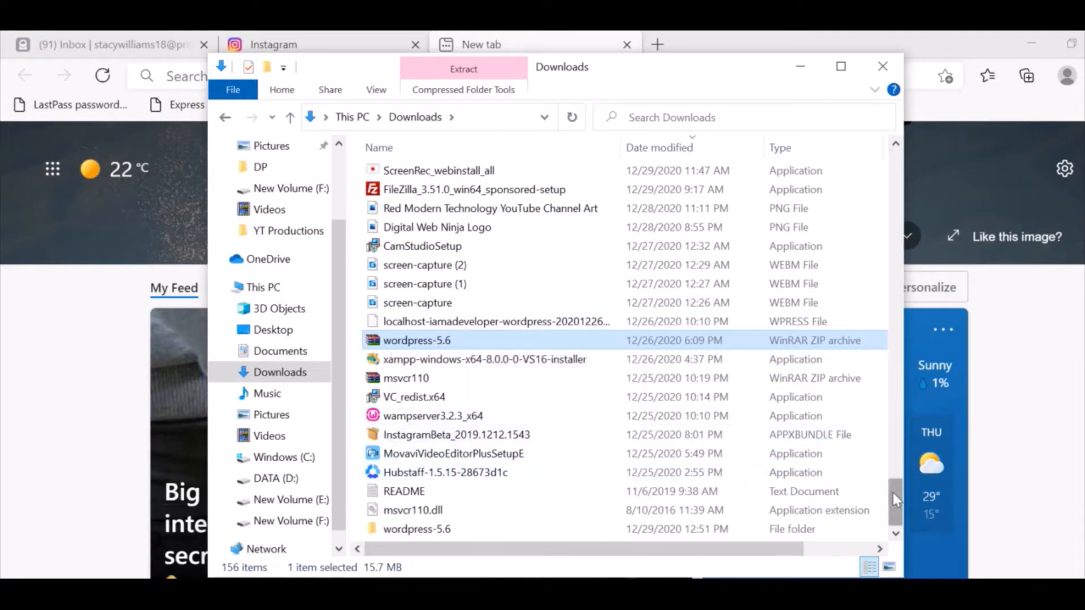
double_click(436, 529)
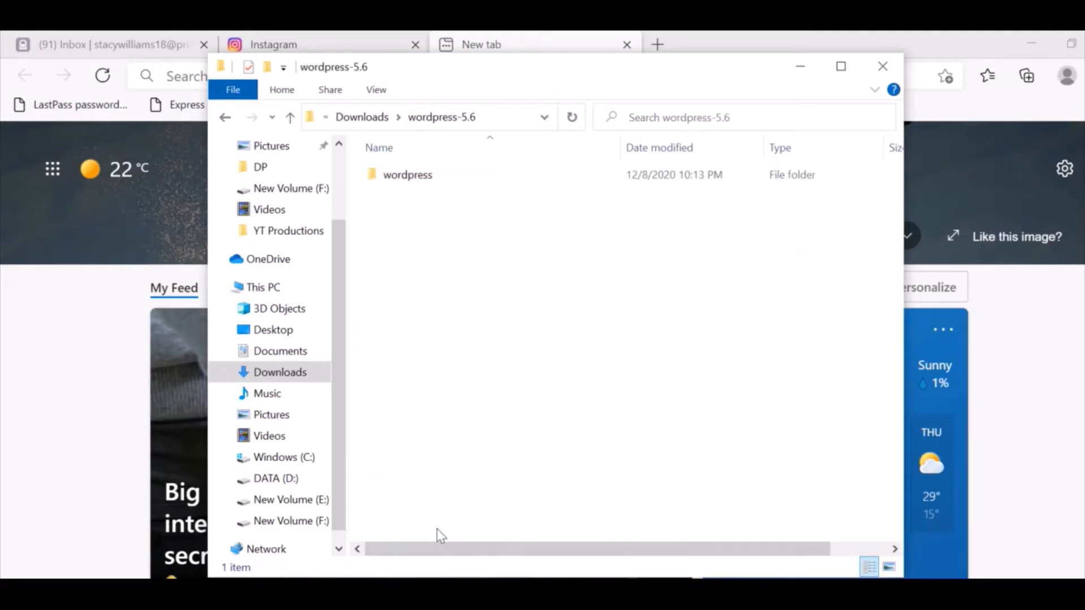
double_click(406, 182)
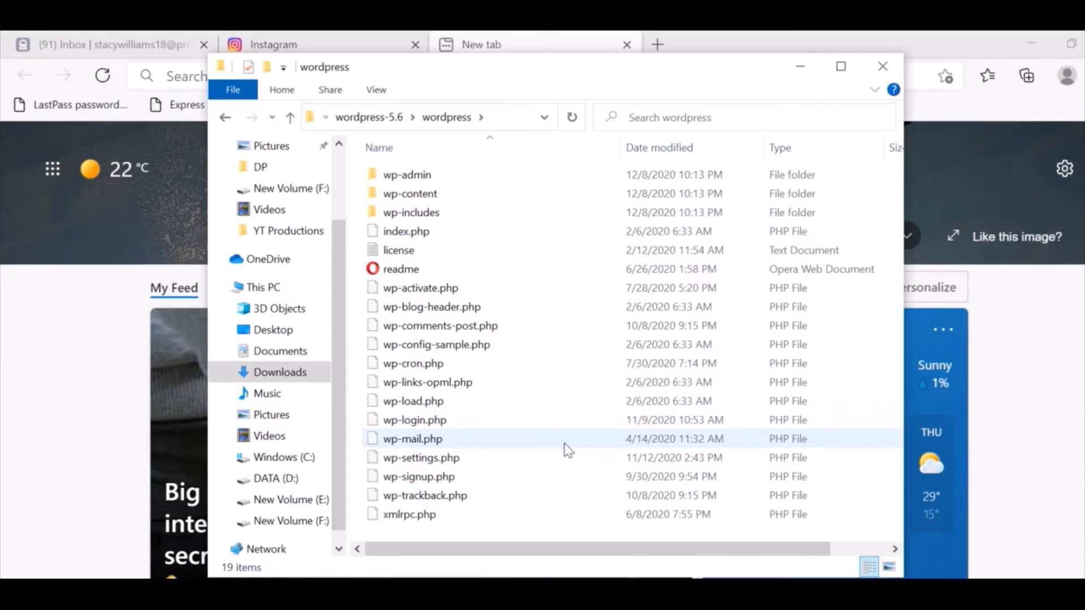
key("ctrl+a")
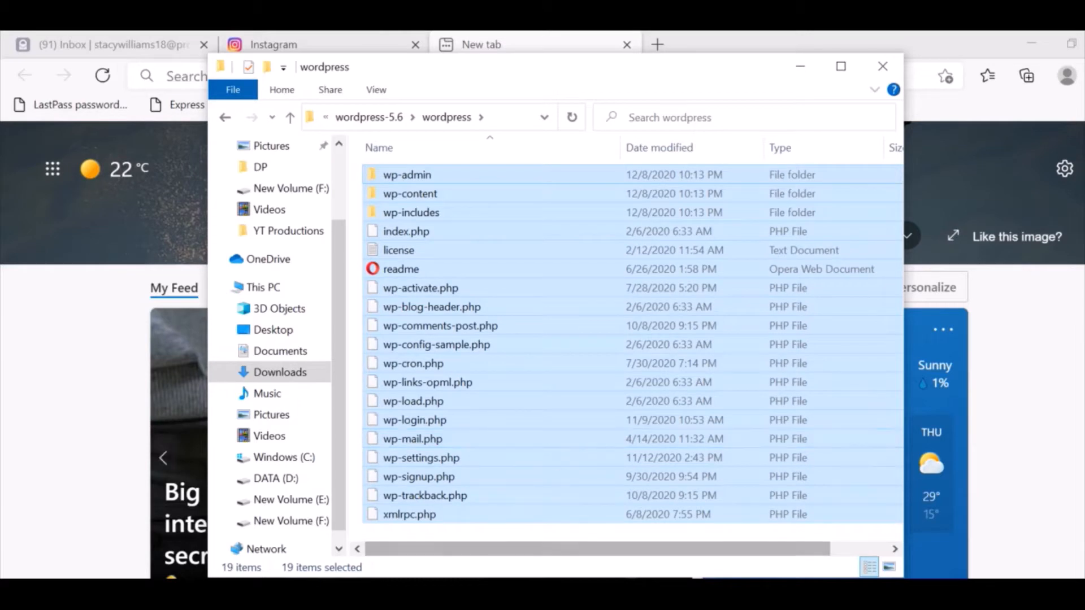
left_click(430, 604)
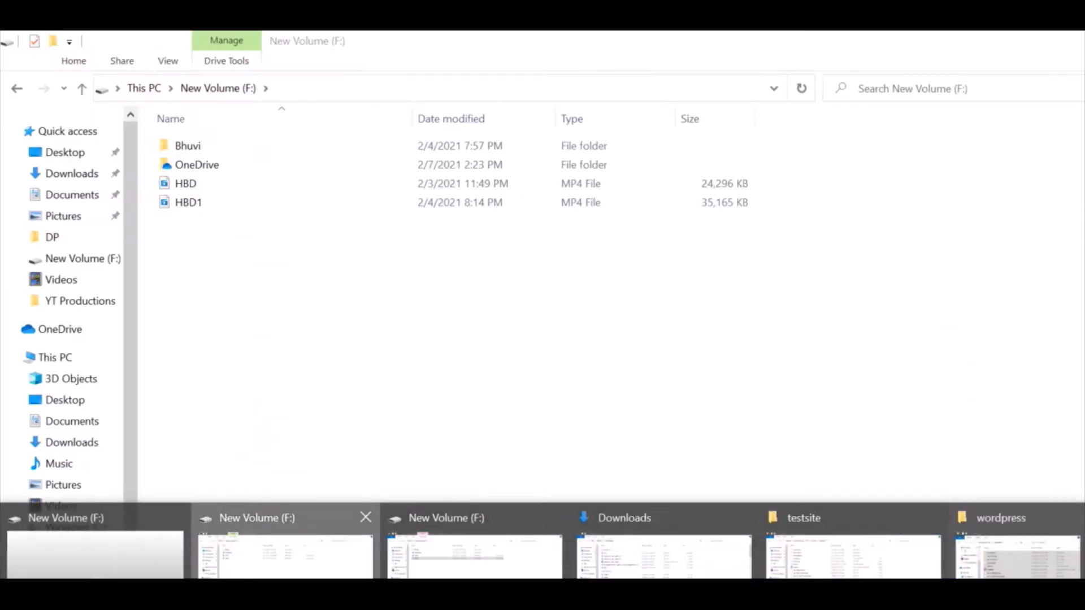
Navigate to the empty wordpressninja folder under C:\X1\htdocs in a new Explorer window.
left_click(285, 557)
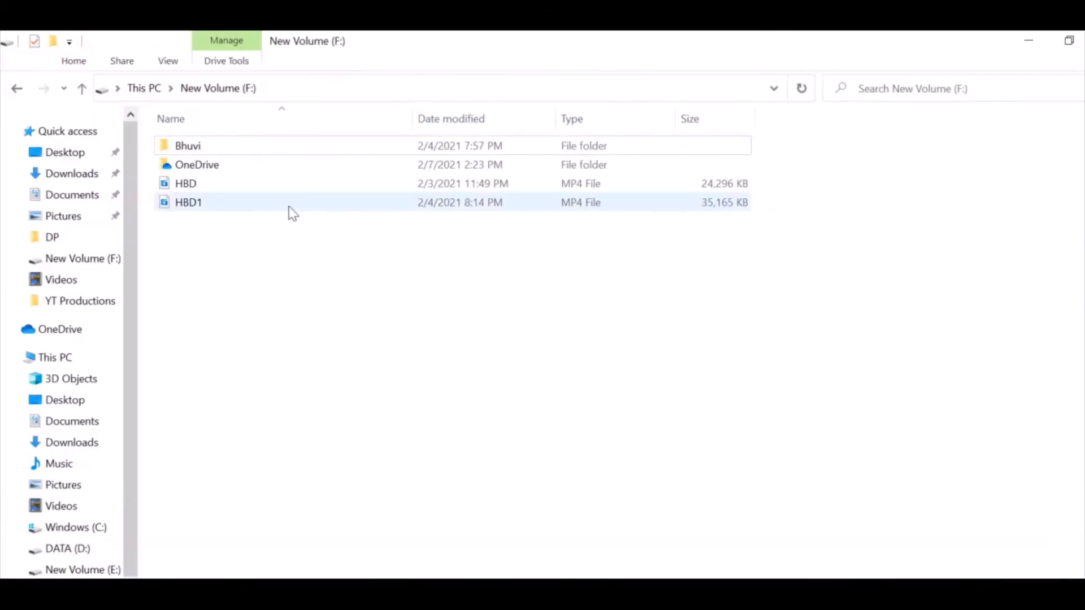
left_click(463, 599)
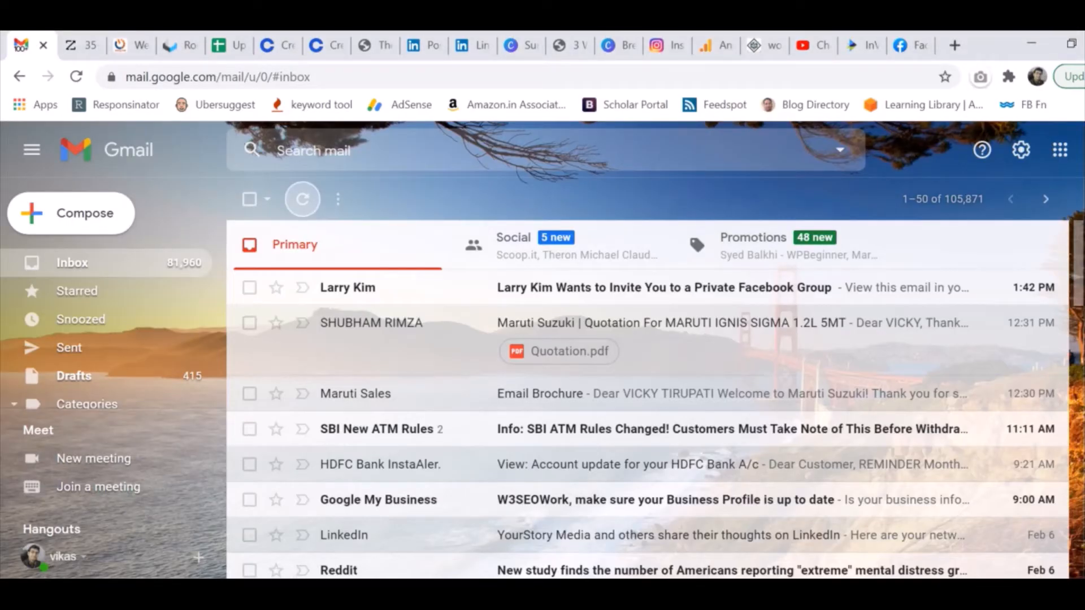
left_click(497, 599)
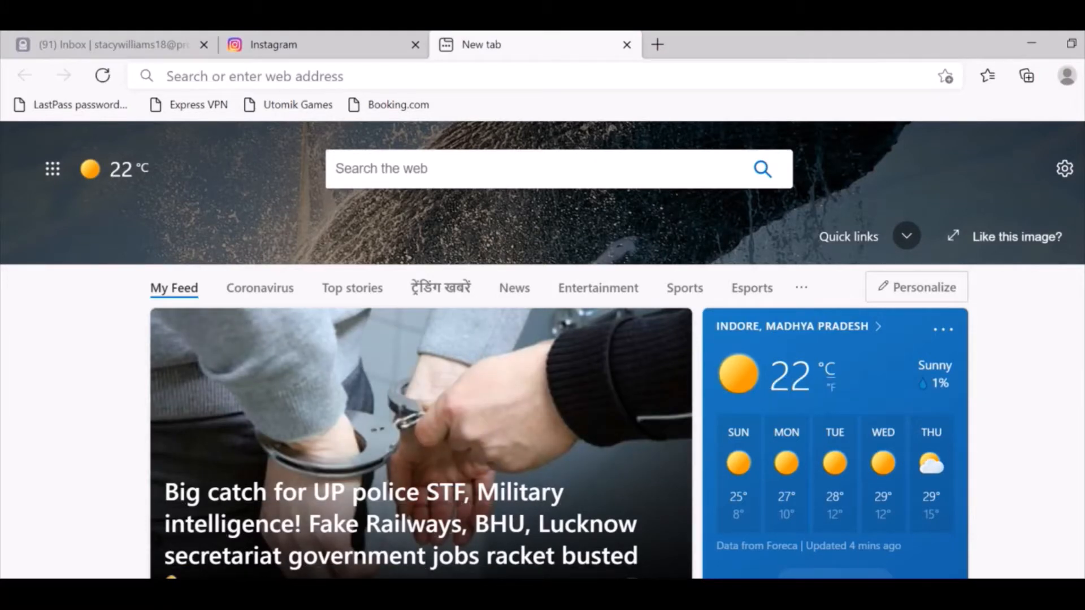
left_click(170, 599)
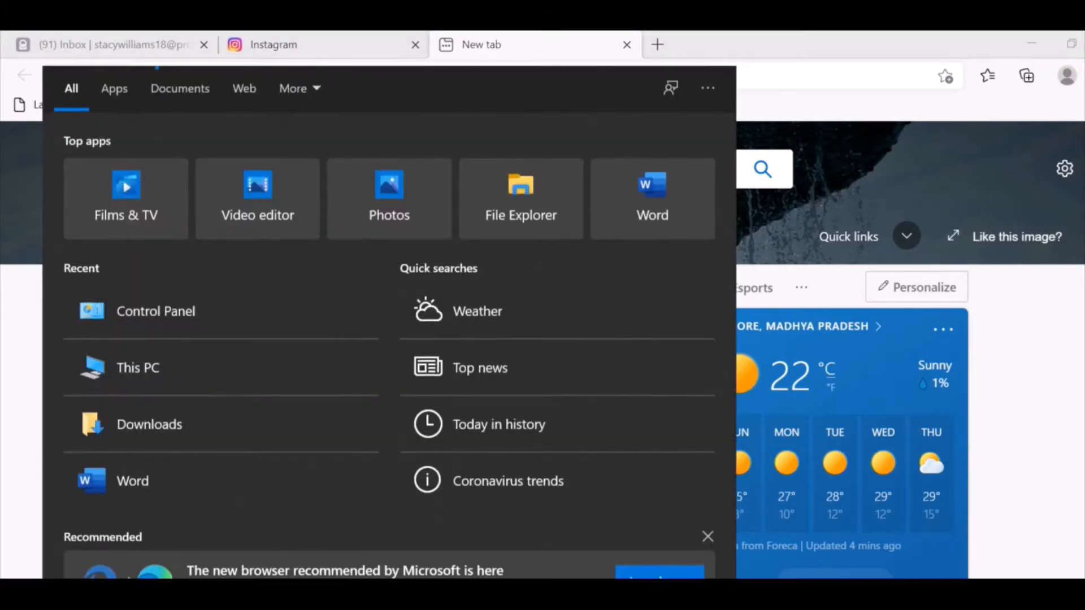
left_click(246, 364)
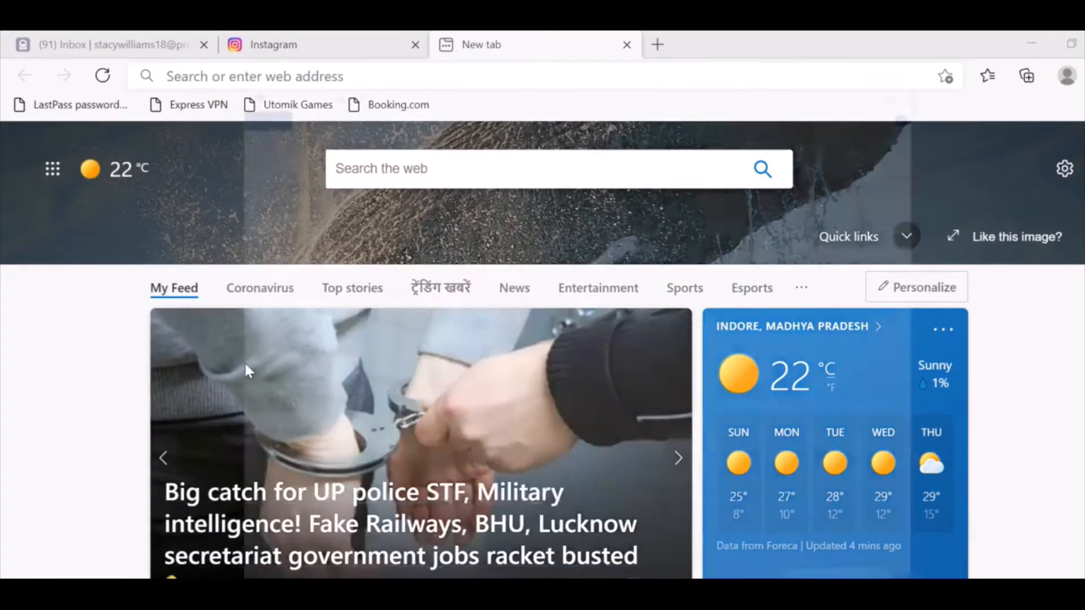
left_click(701, 453)
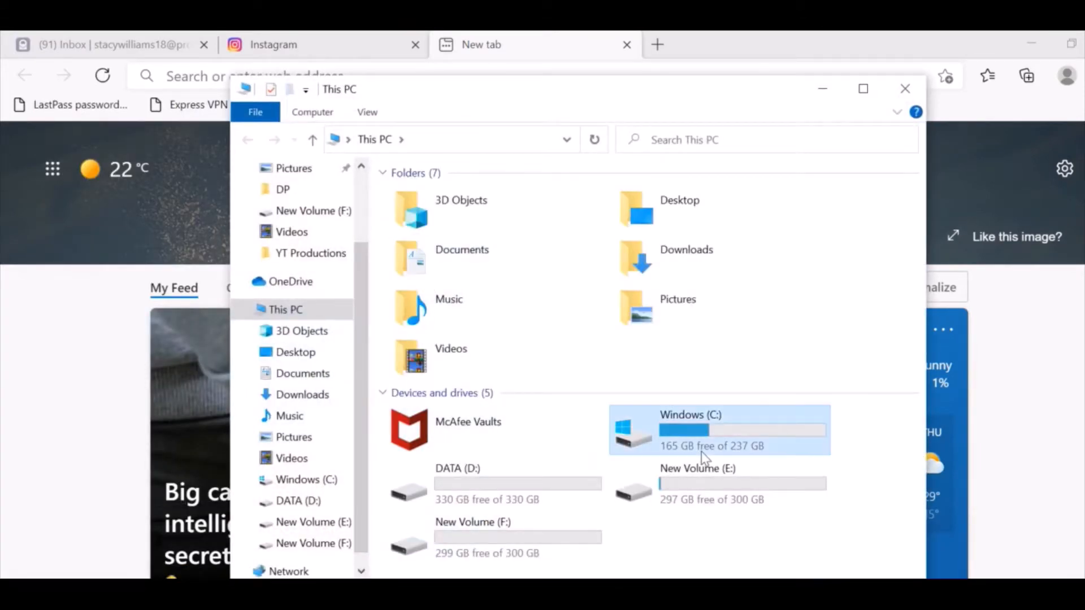
double_click(701, 452)
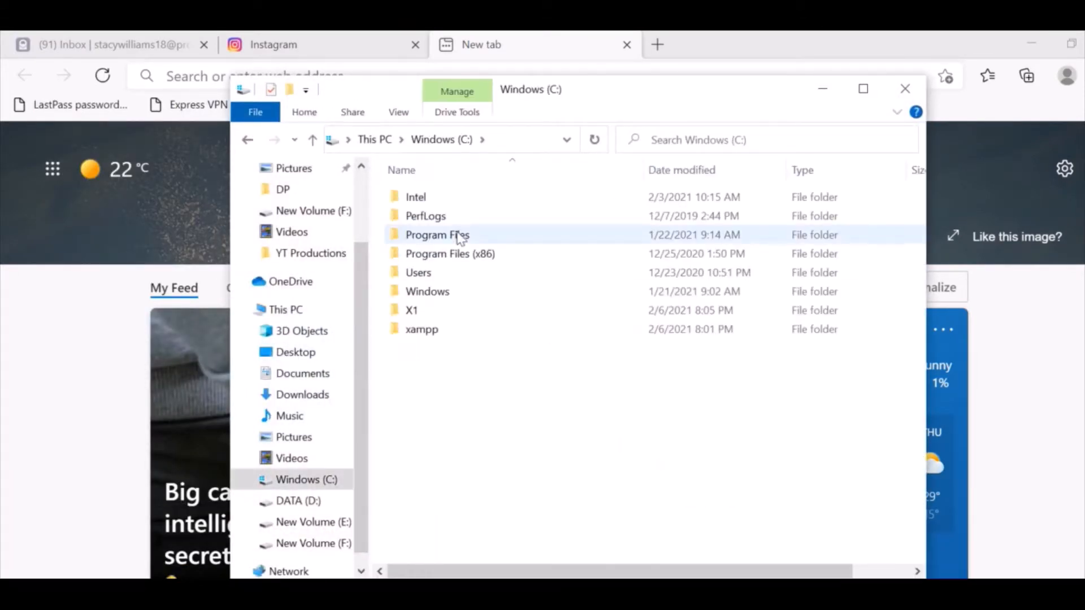
double_click(436, 312)
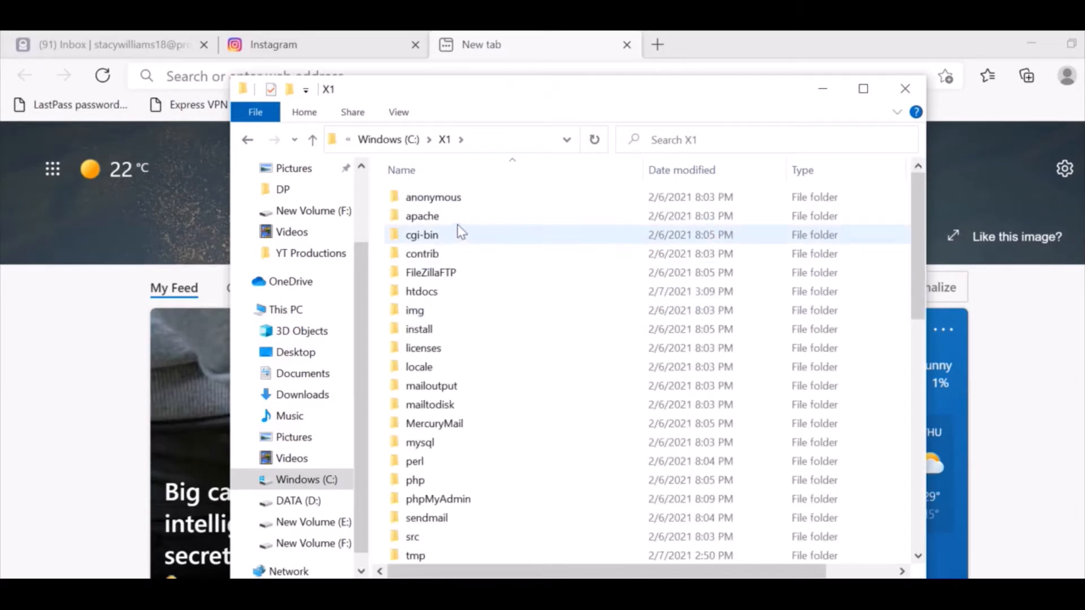
double_click(455, 292)
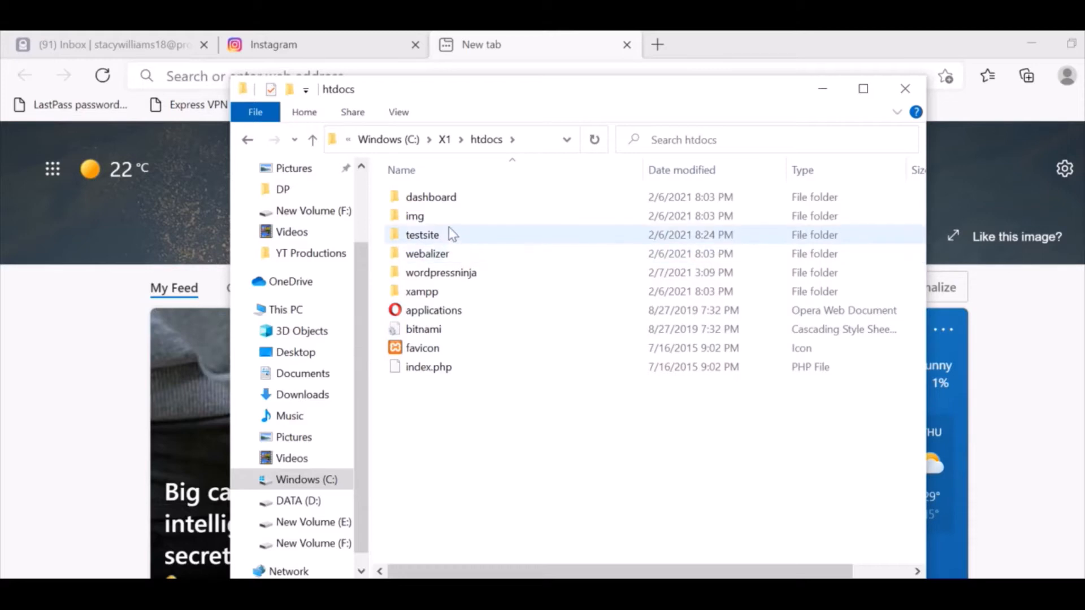
double_click(469, 281)
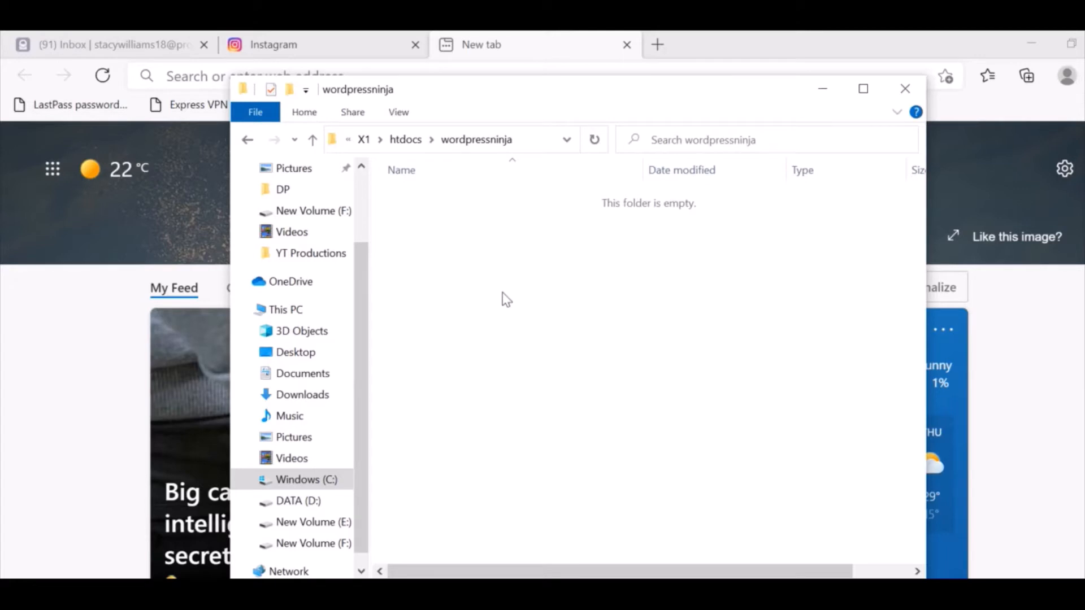
Paste the WordPress files into wordpressninja, then minimize Explorer and return to XAMPP.
key("ctrl+v")
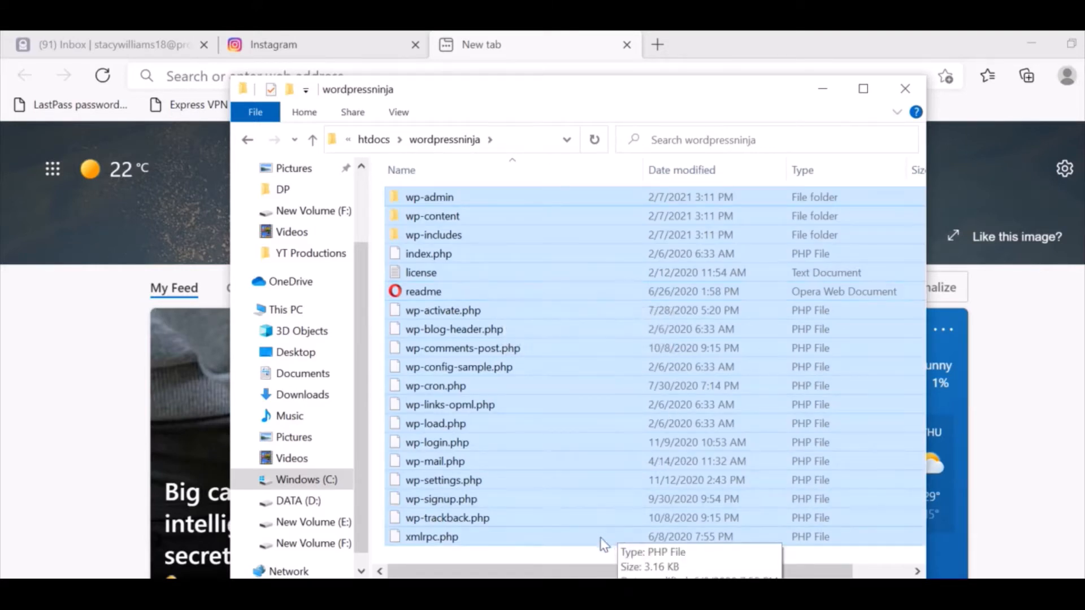
left_click(567, 560)
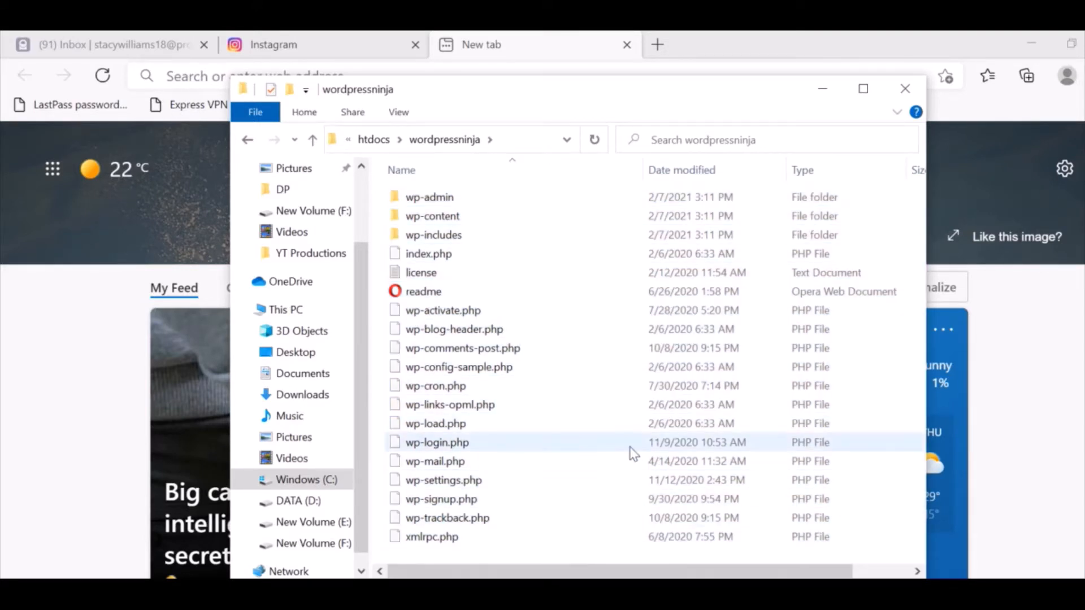
left_click(826, 90)
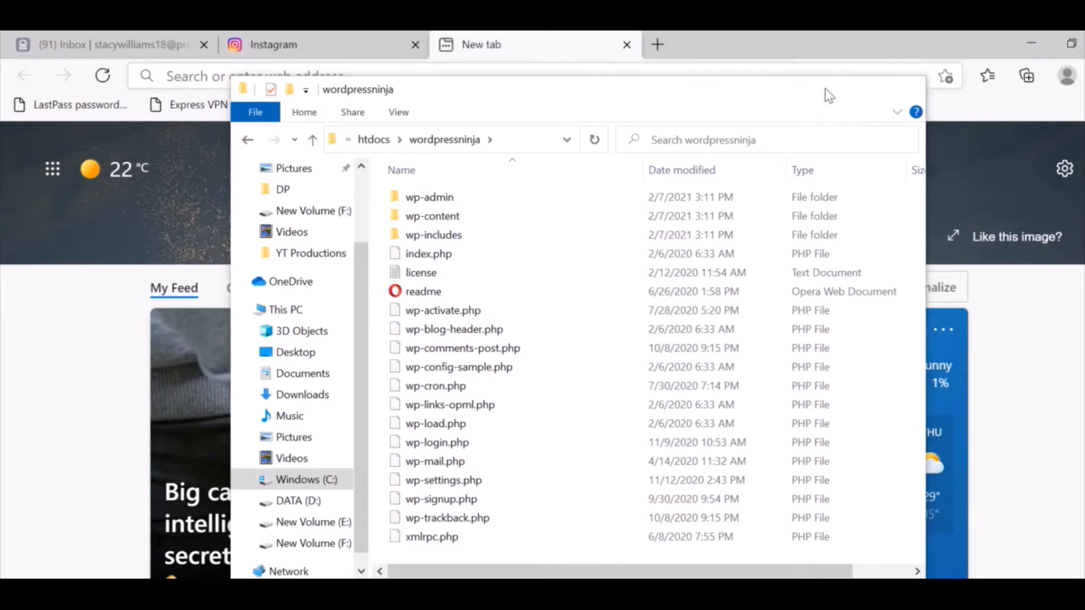
key("alt+Tab")
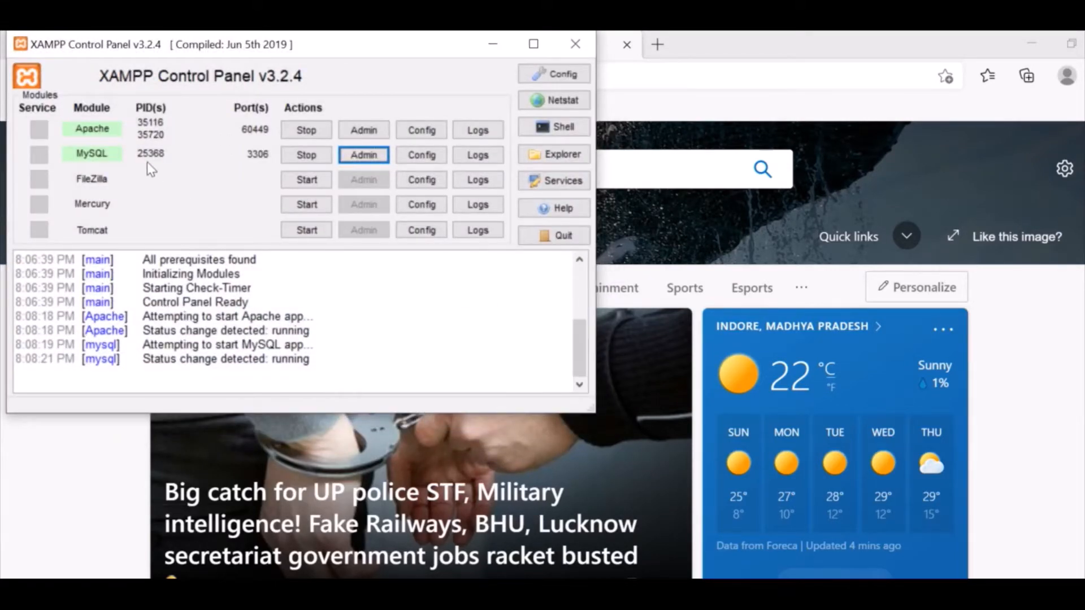
Close the XAMPP Config dialog and launch phpMyAdmin via MySQL Admin.
left_click(426, 156)
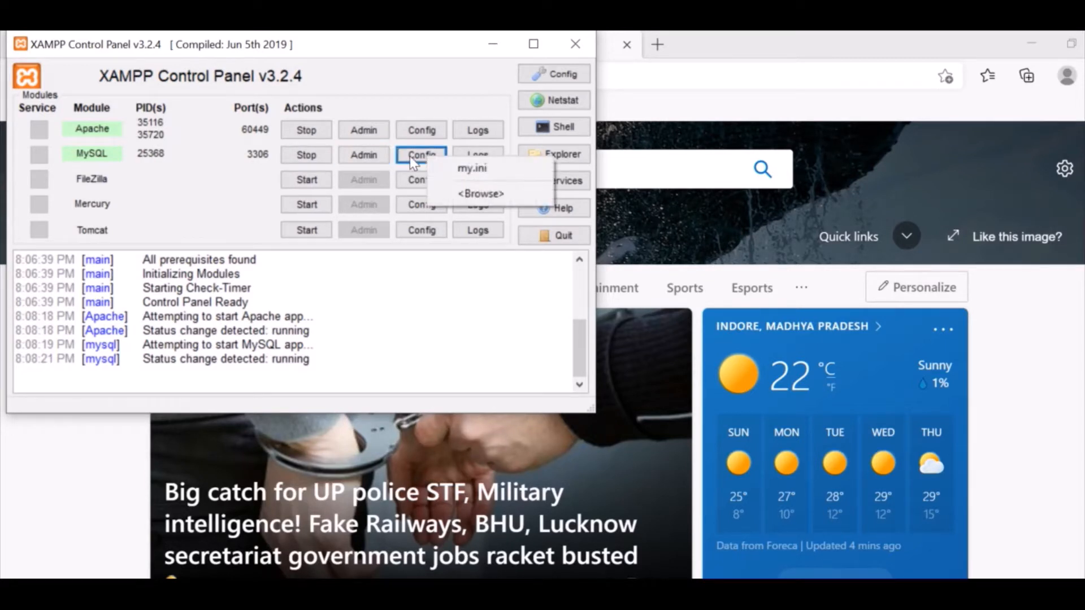
left_click(555, 75)
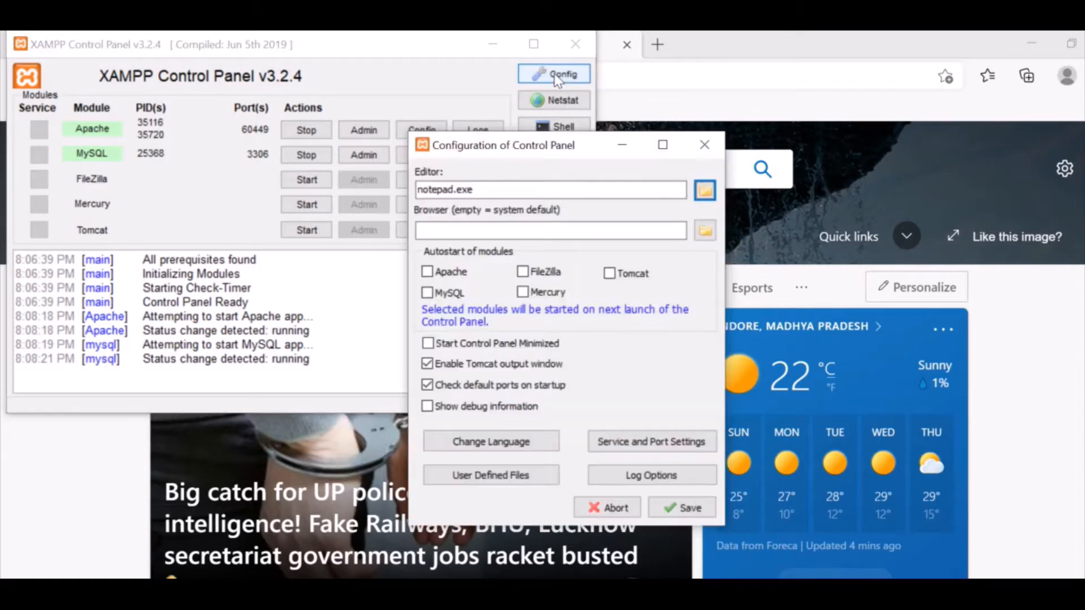
left_click(705, 148)
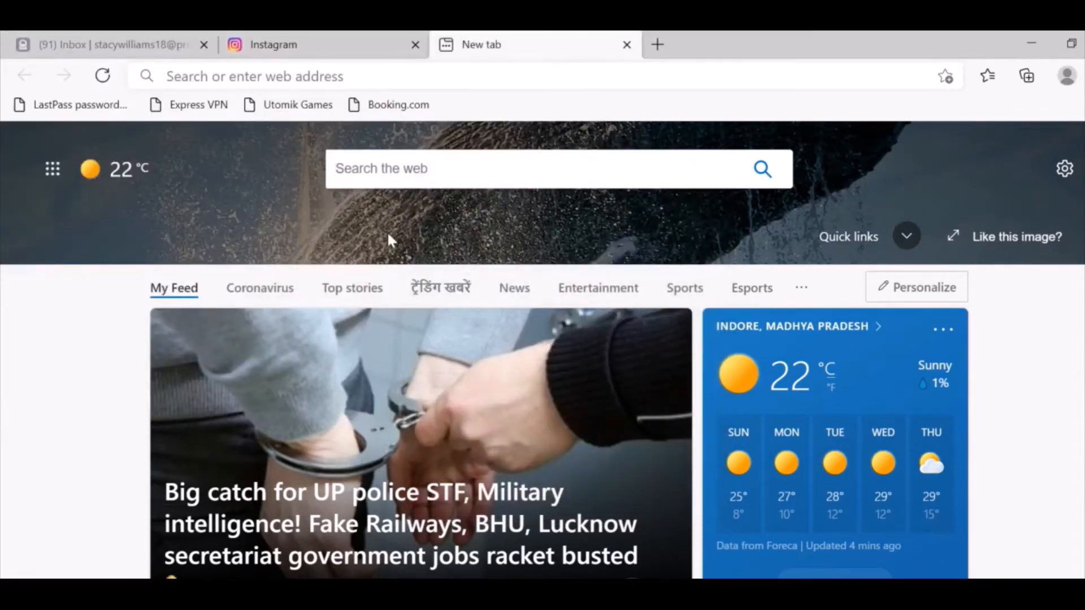
left_click(588, 592)
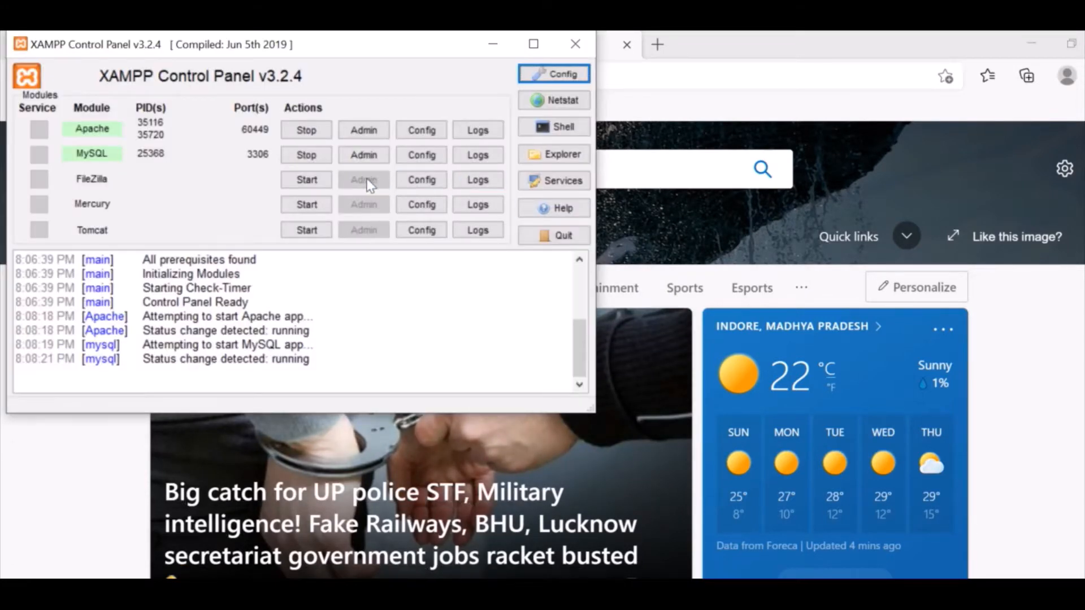
left_click(363, 156)
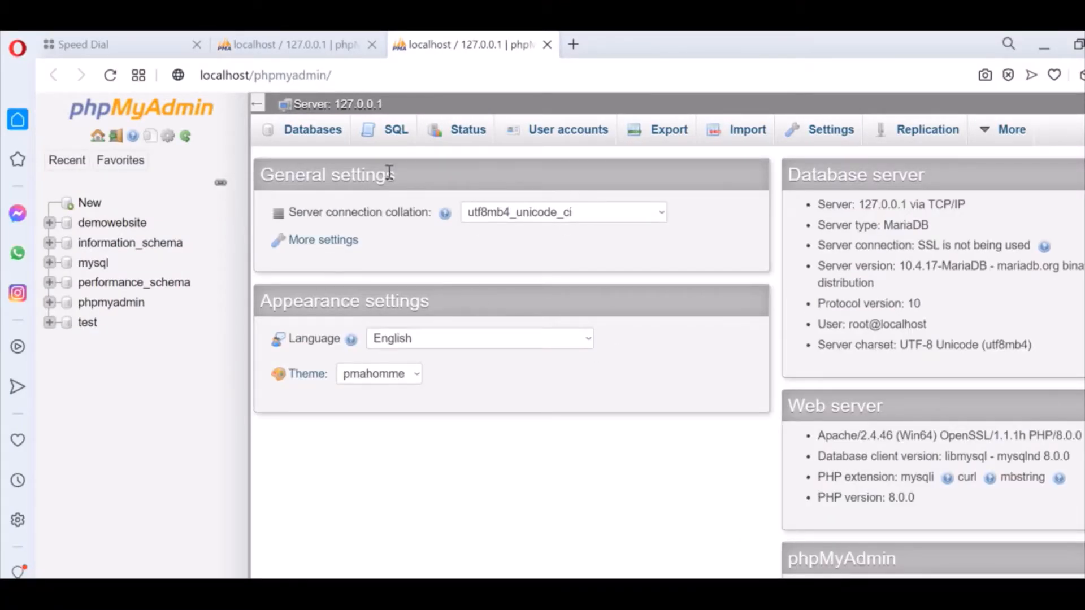
Create a database named wordpressninja from the phpMyAdmin Databases tab.
left_click(294, 139)
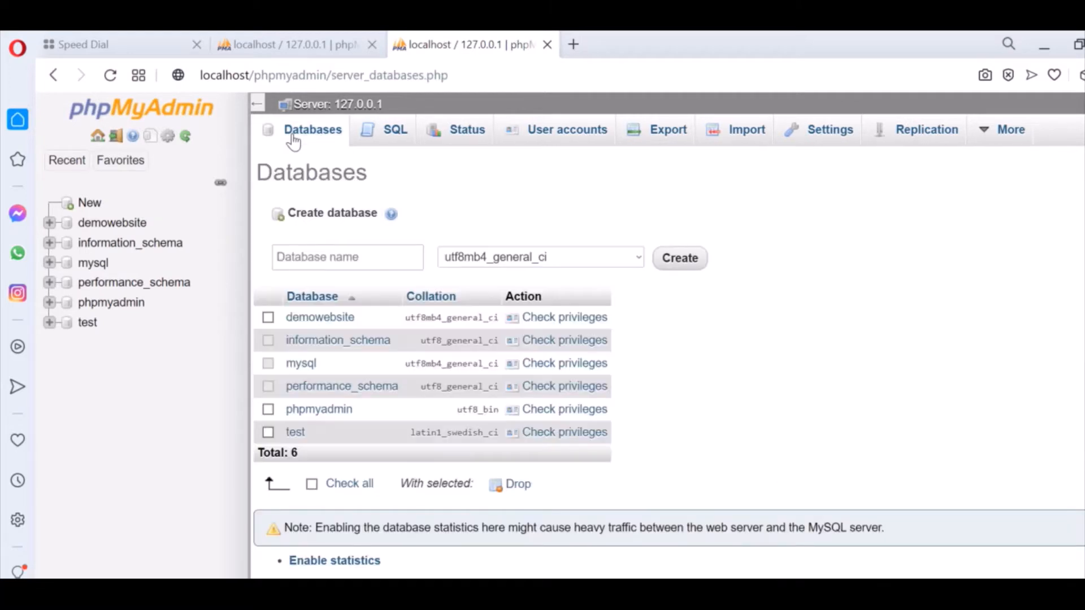
left_click(386, 256)
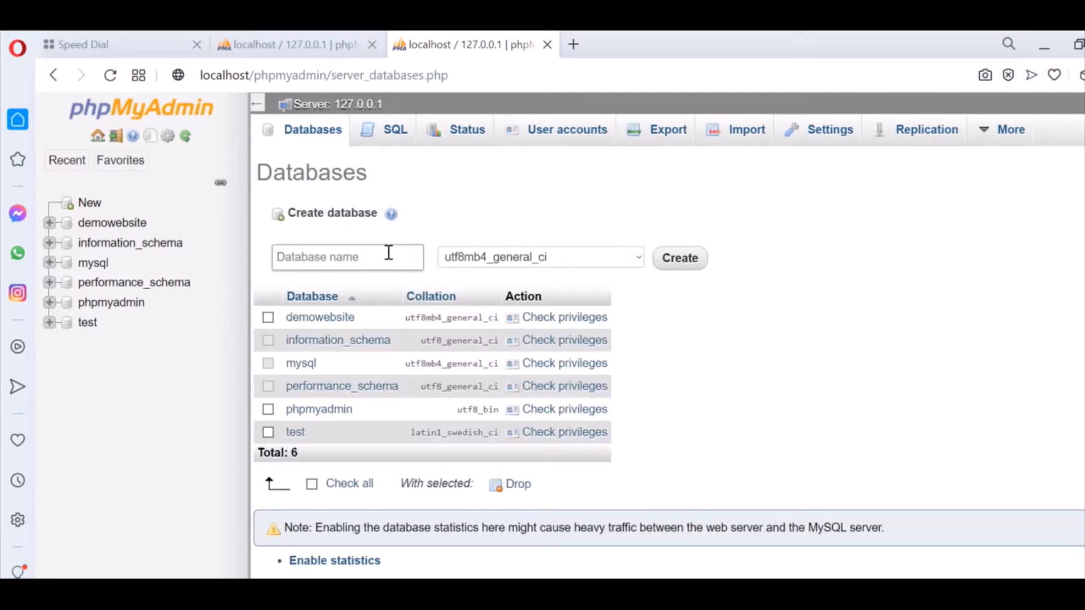
type("wordpressninja")
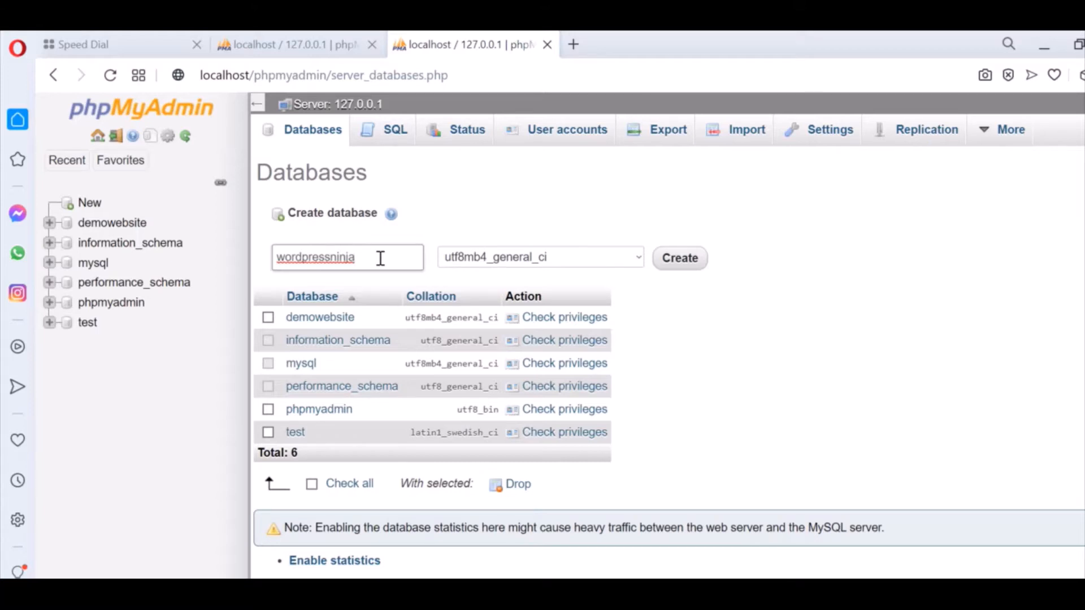
left_click(682, 261)
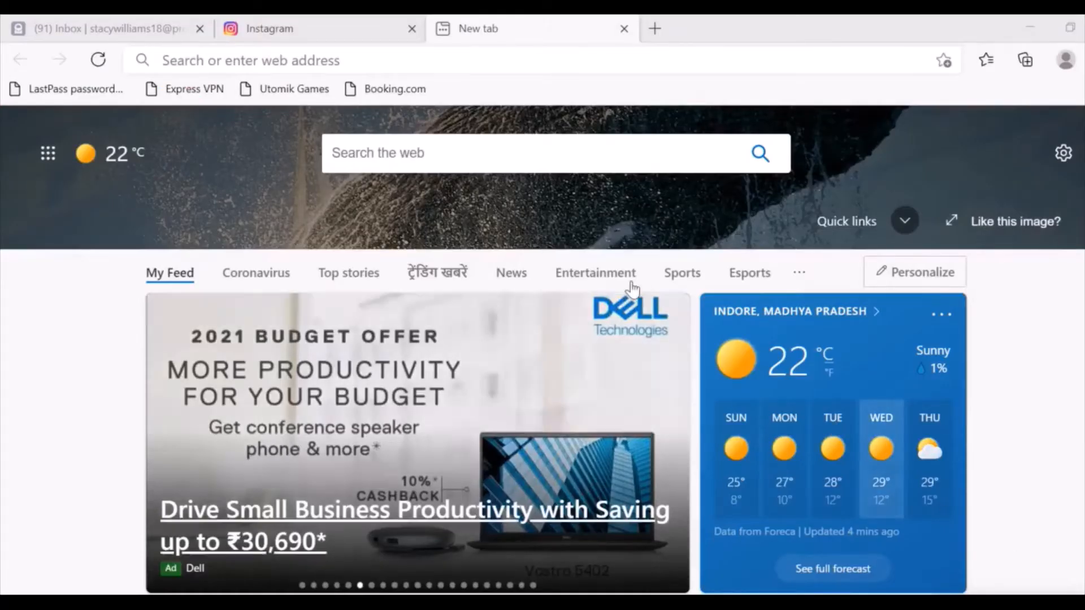
Load localhost/wordpressninja in Edge to start the WordPress setup.
left_click(499, 61)
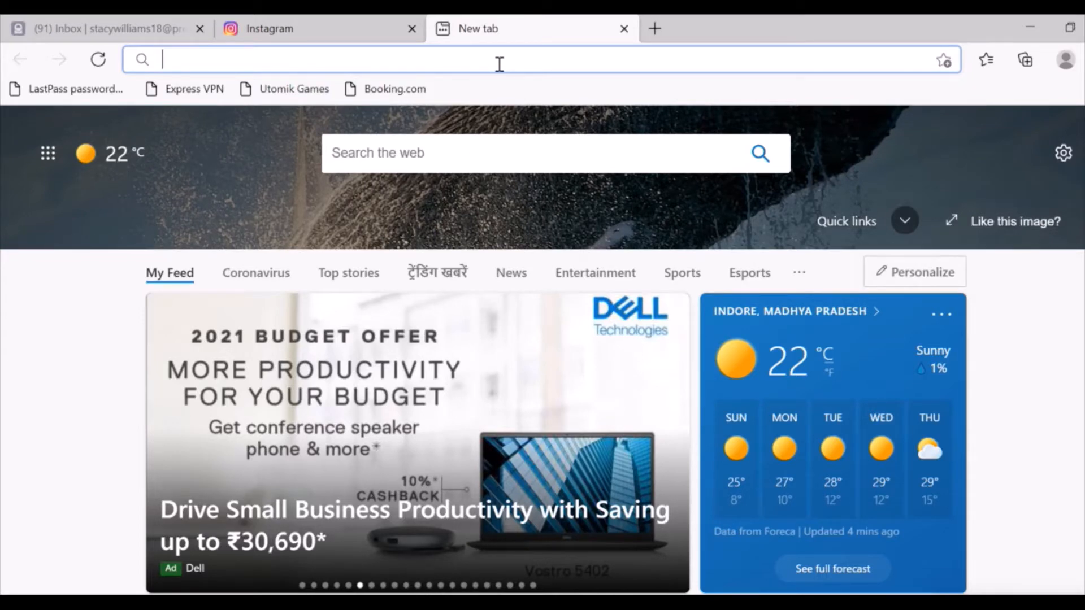
type("lo")
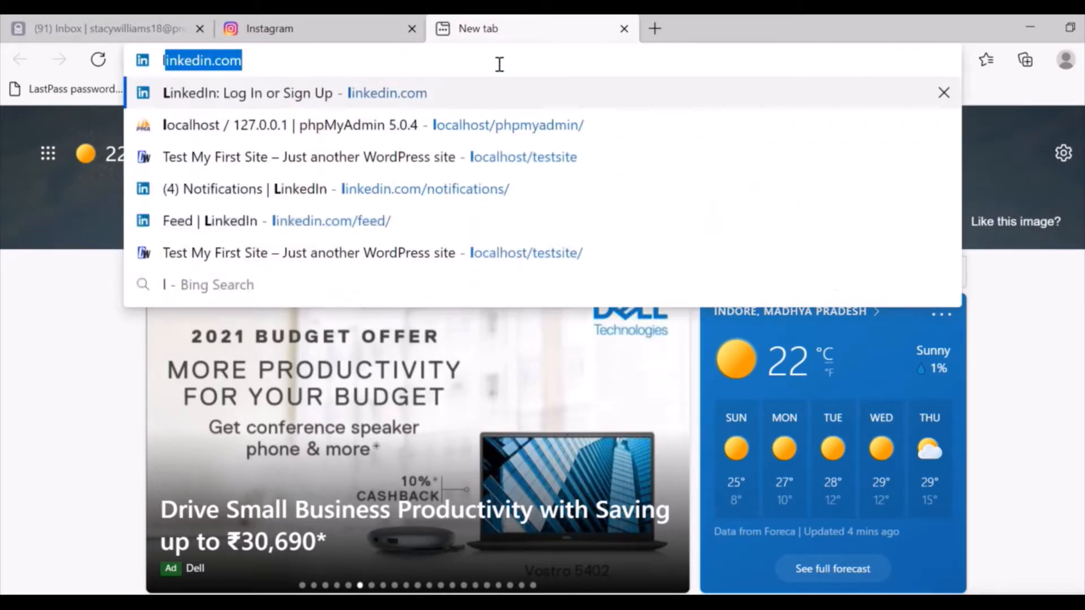
type("calho")
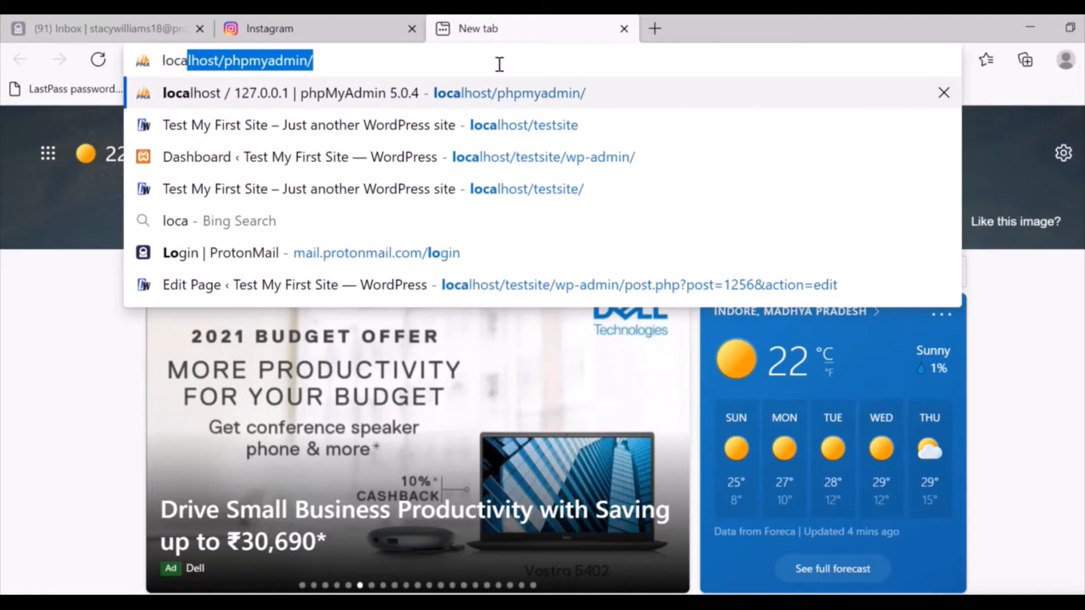
type("st")
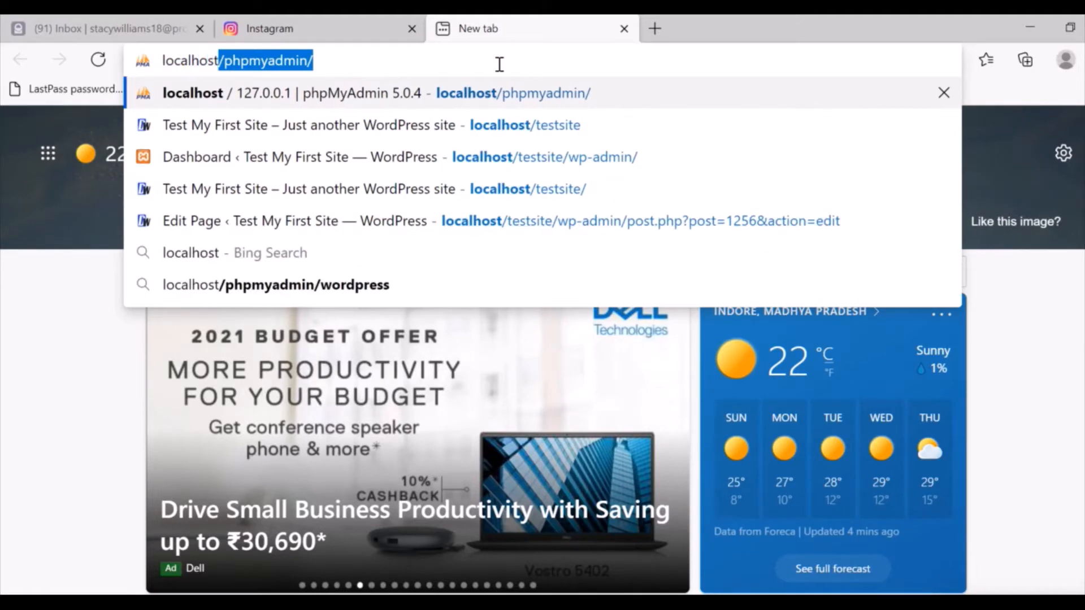
type("/")
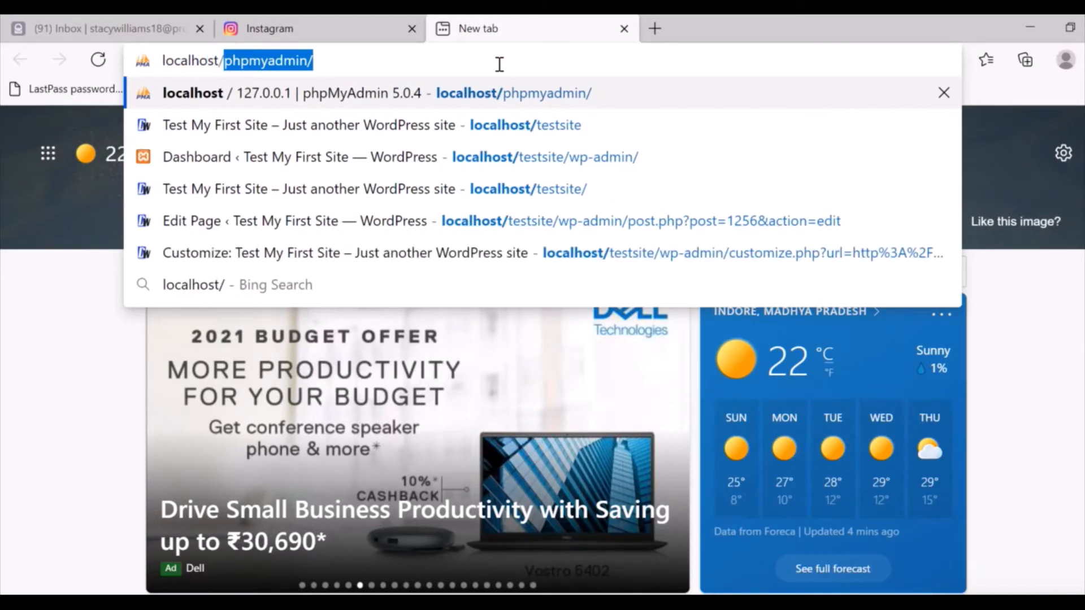
type("w")
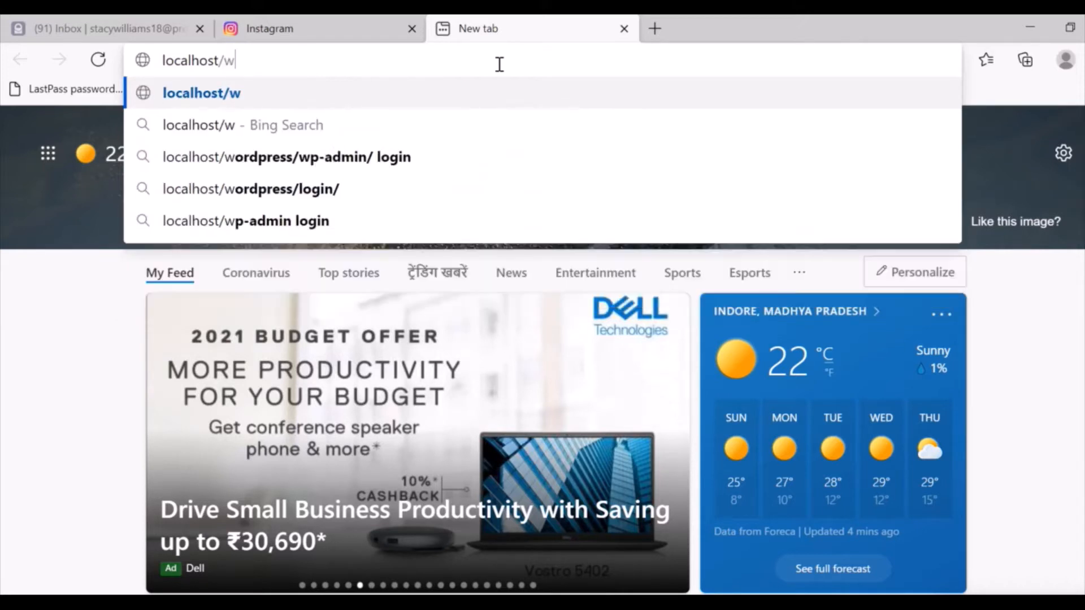
type("ordpressninja")
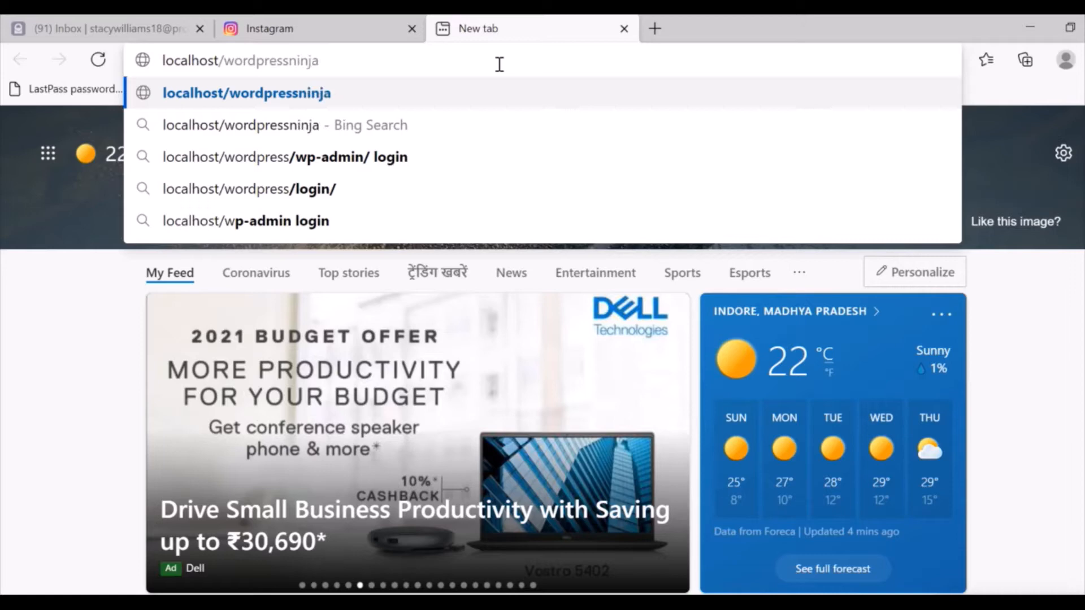
key("Return")
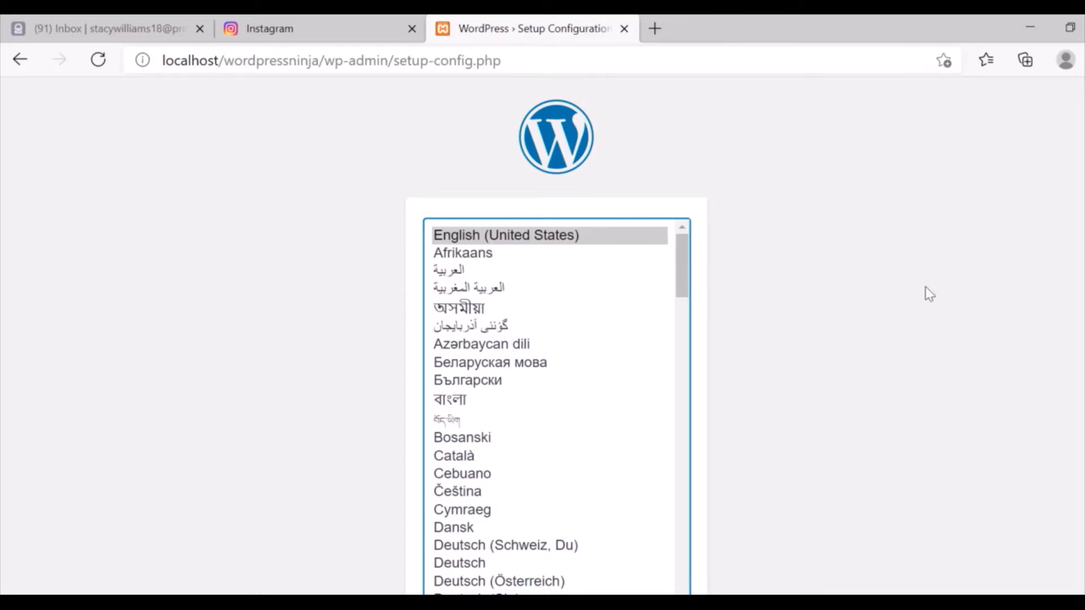
Continue the WordPress setup with English (United States) as the language.
scroll(557, 339, "down", 2)
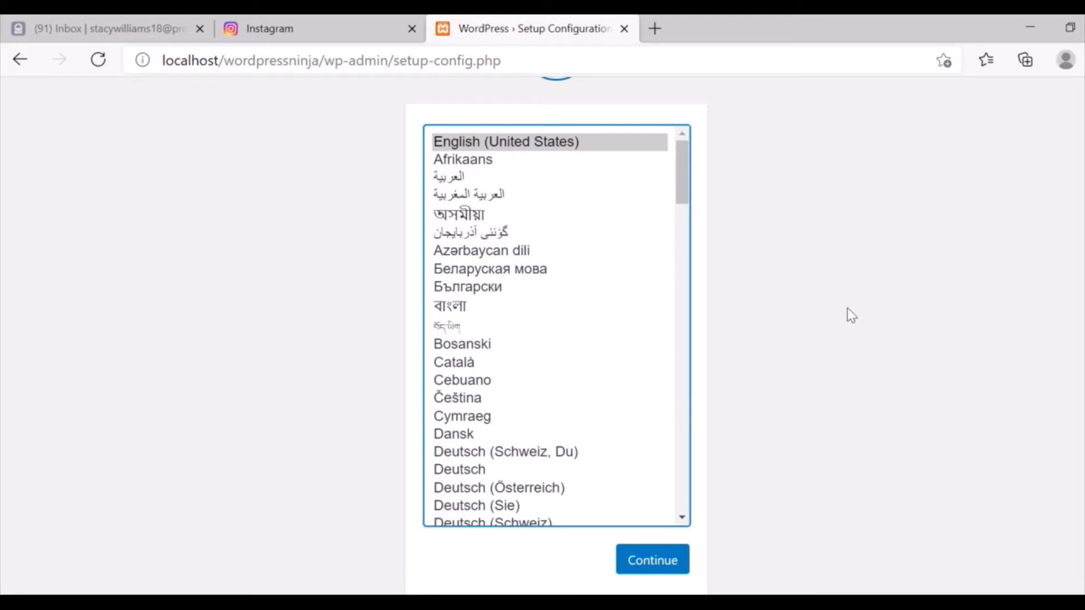
left_click(652, 563)
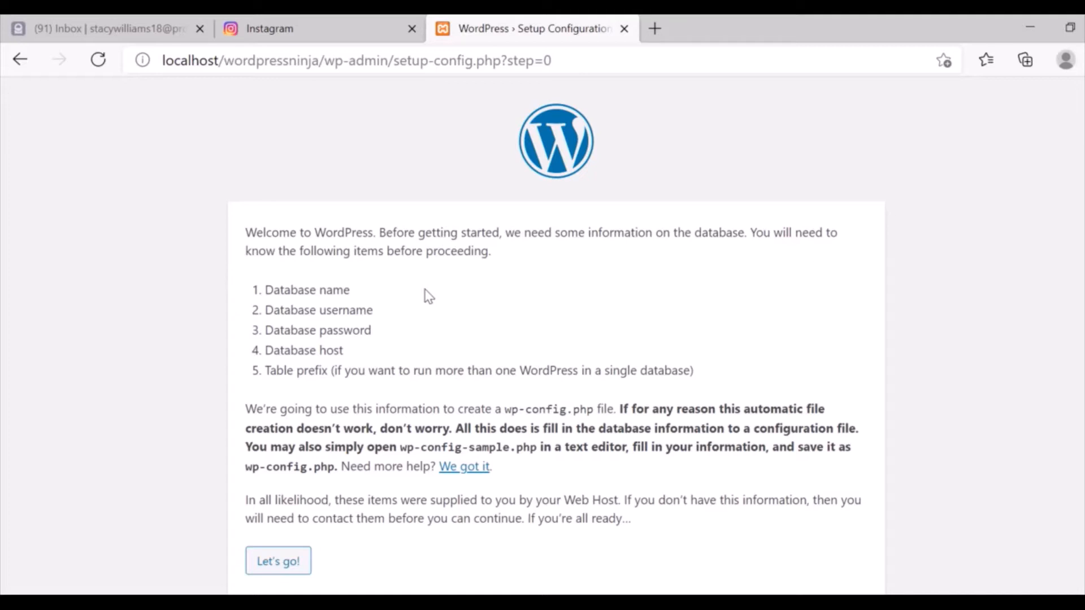
Open the database details form and load localhost/phpmyadmin in a new tab.
left_click(278, 568)
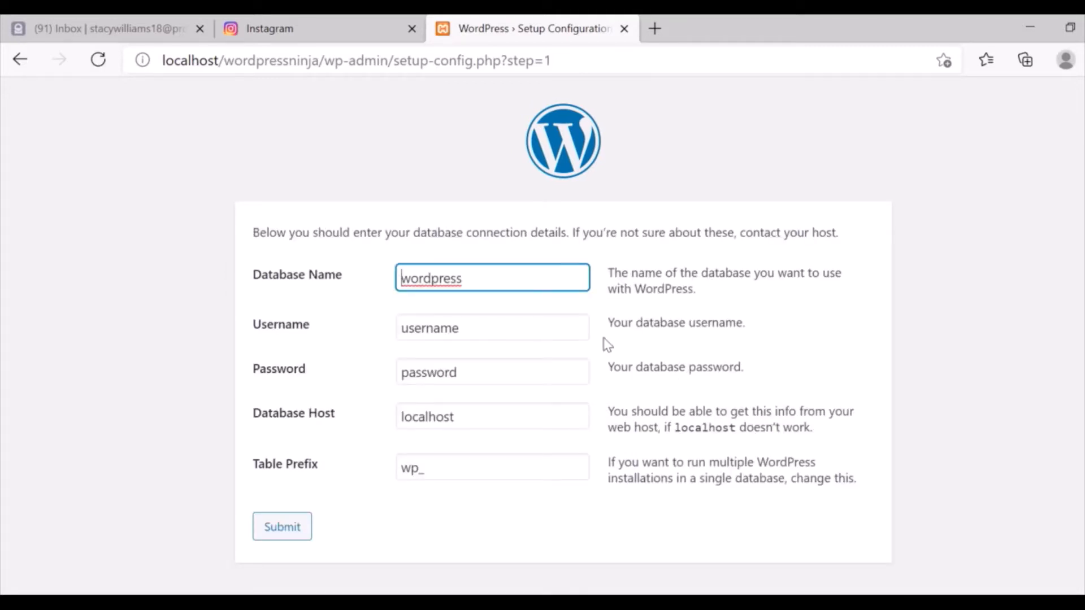
left_click(496, 281)
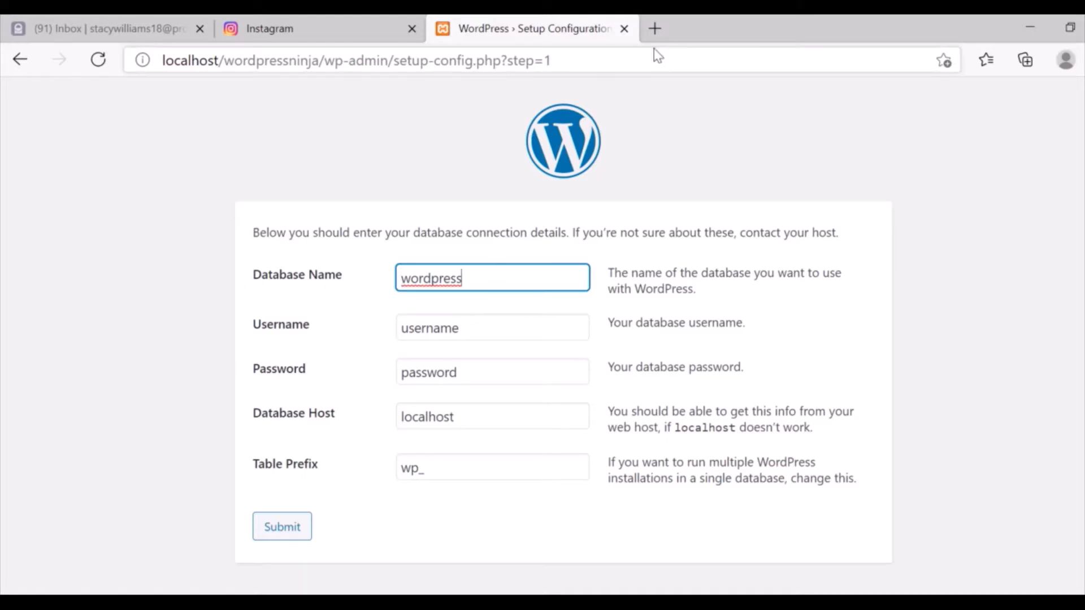
left_click(654, 29)
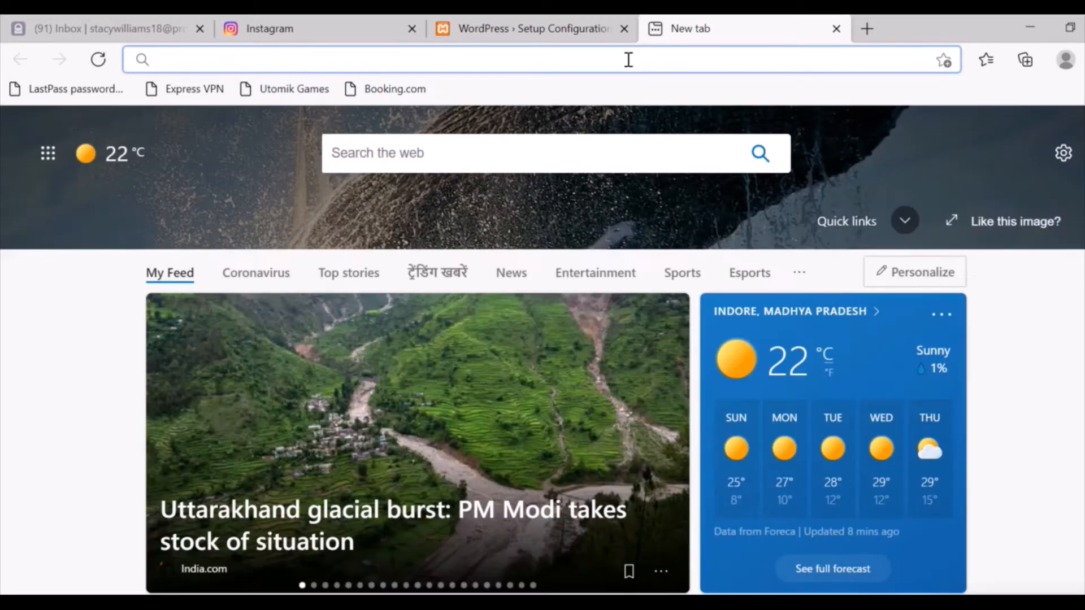
type("lo")
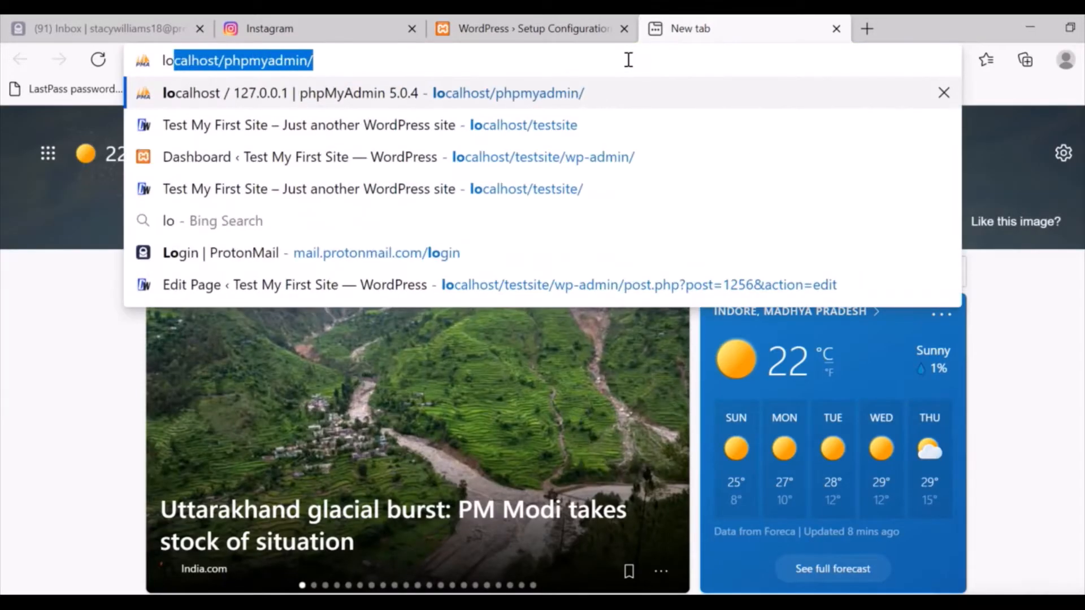
key("Return")
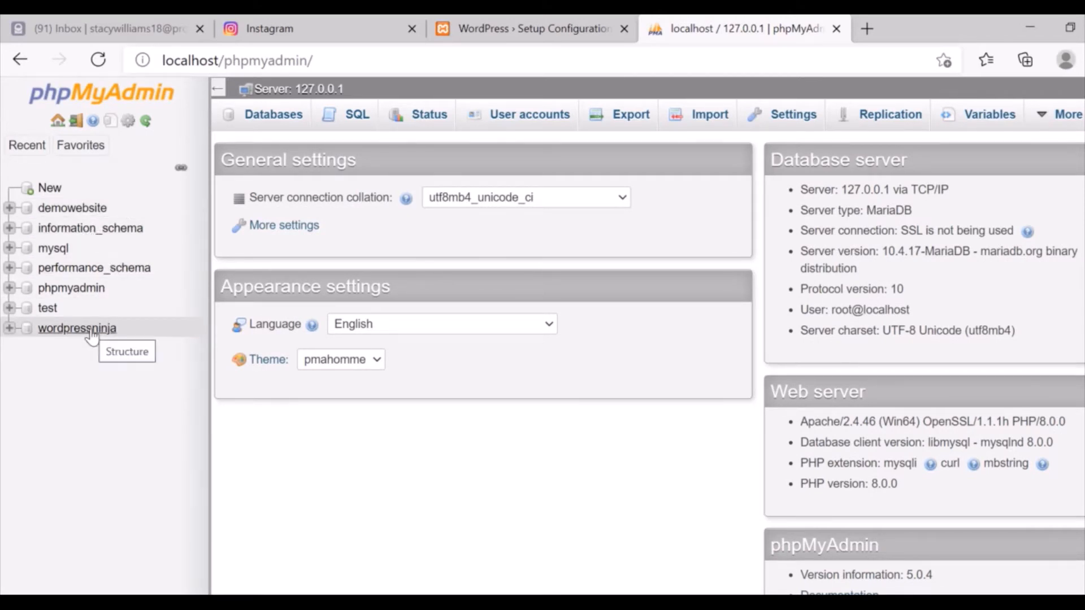
Submit database name wordpressninja, username root and an empty password.
left_click(544, 18)
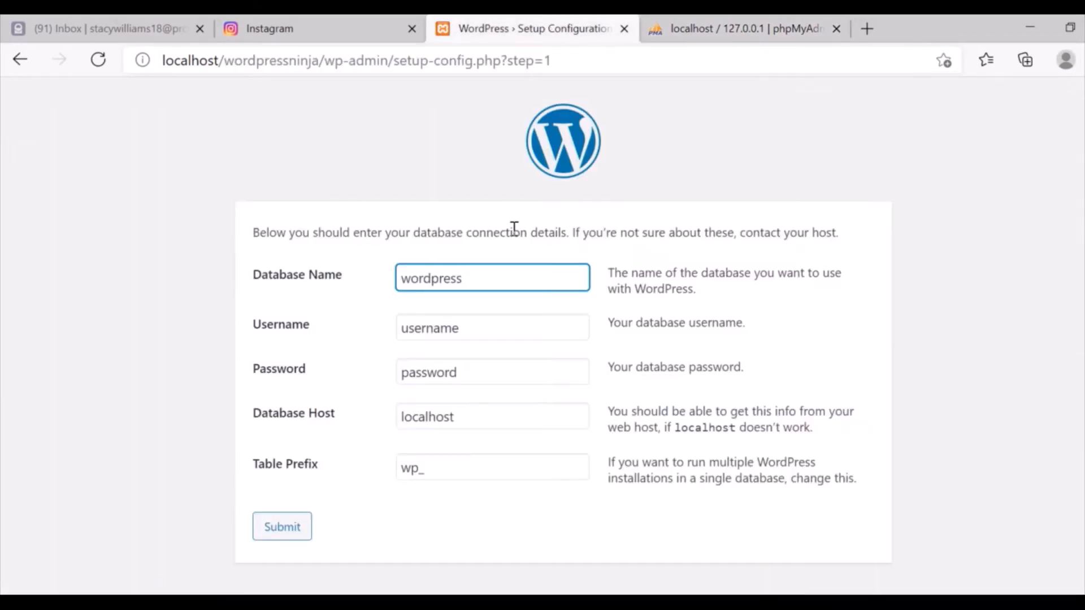
type("ninja")
key("Tab")
type("root")
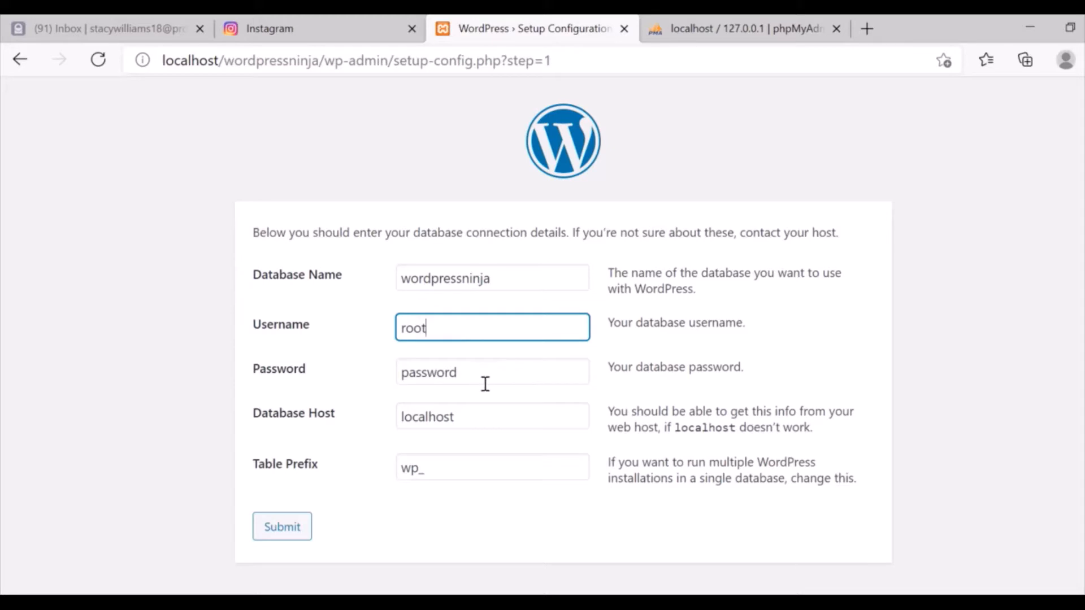
key("Tab")
key("BackSpace")
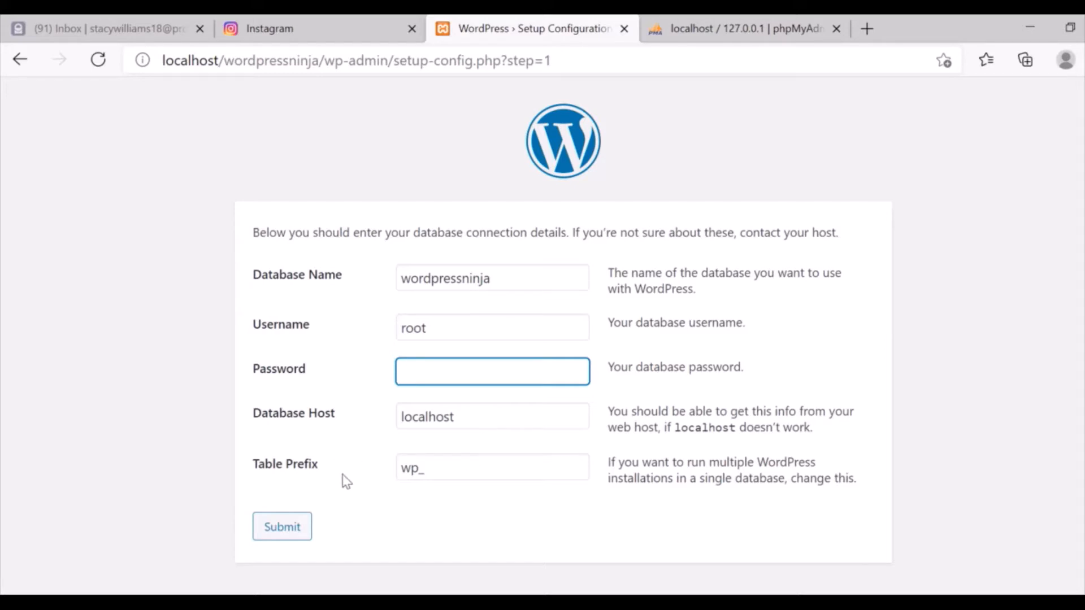
left_click(299, 529)
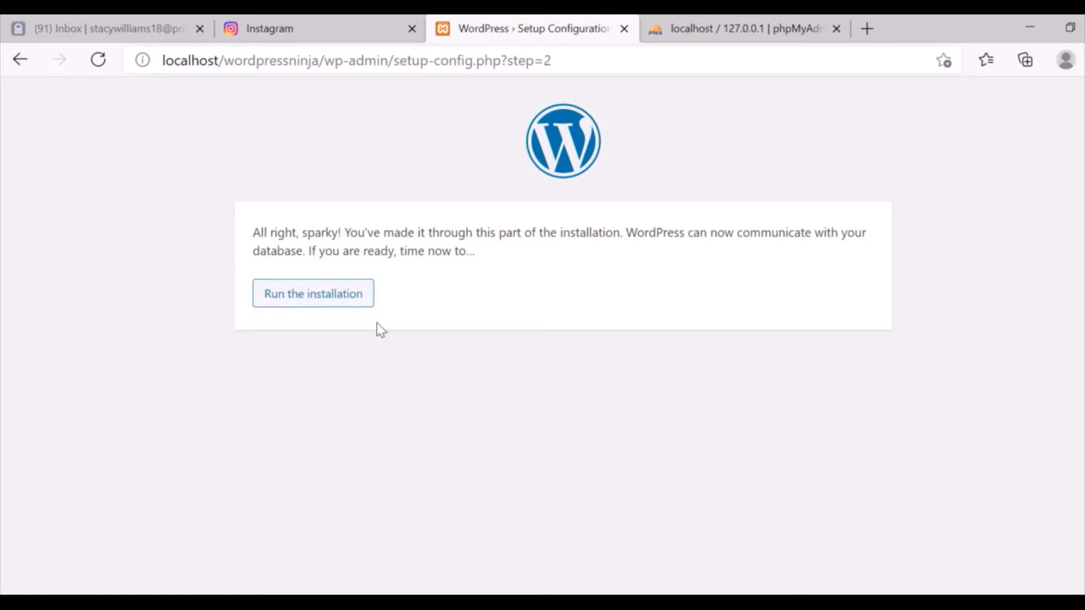
Launch the WordPress installation from the database-connection screen.
left_click(309, 302)
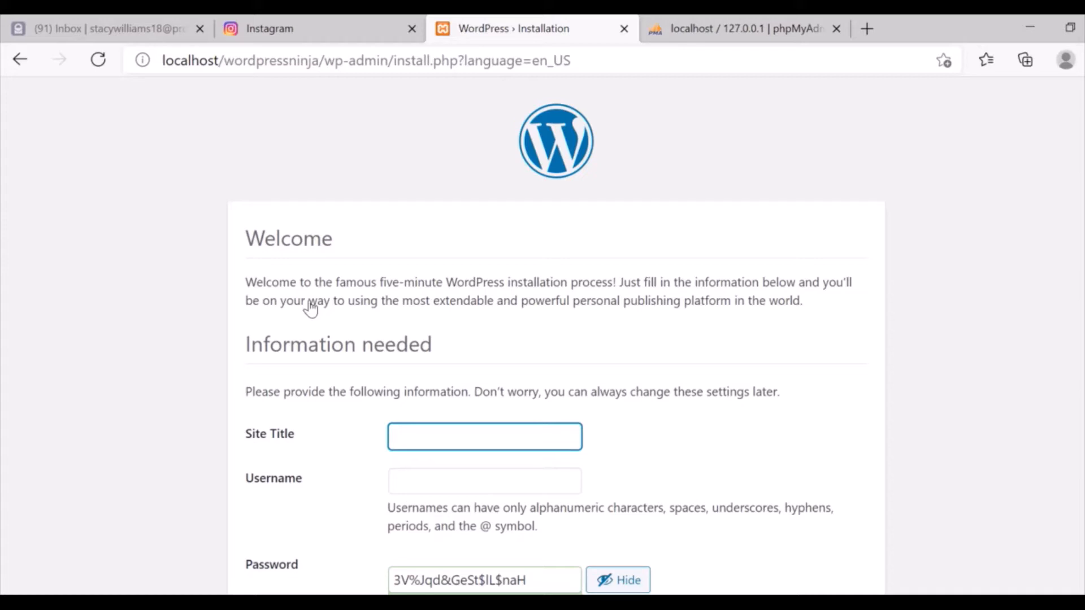
Enter site title 'This is my WP Website Tutorial' and admin username 'wpninja'.
scroll(574, 350, "down", 2)
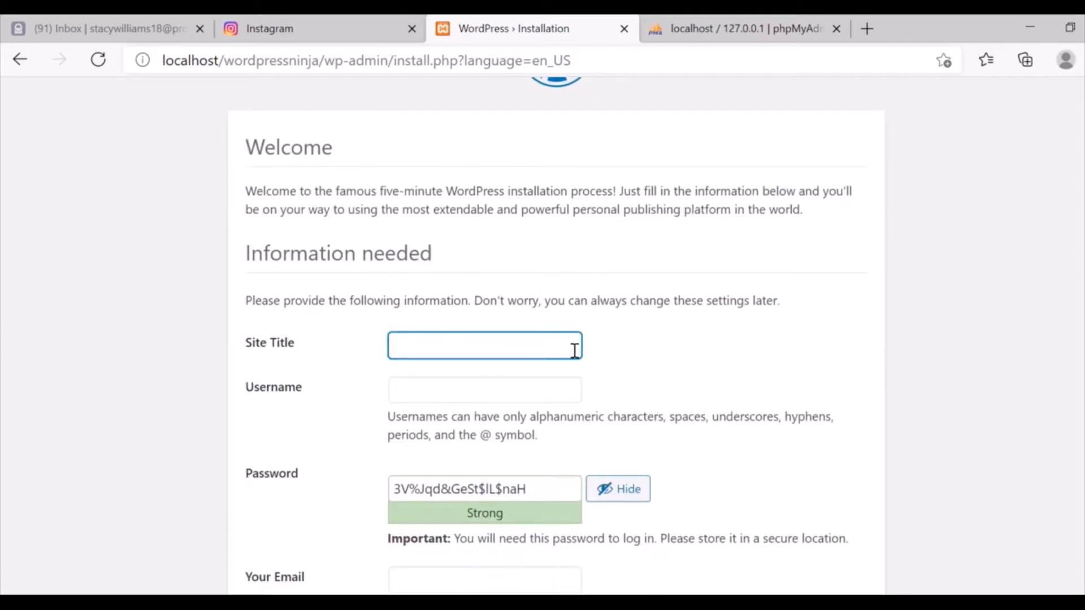
left_click(464, 356)
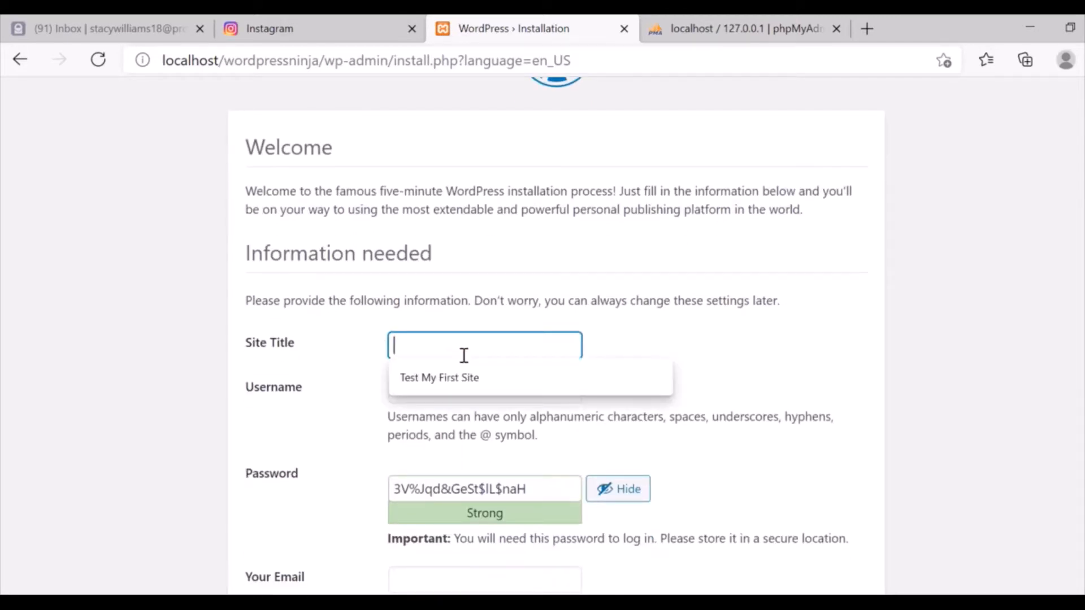
type("This ")
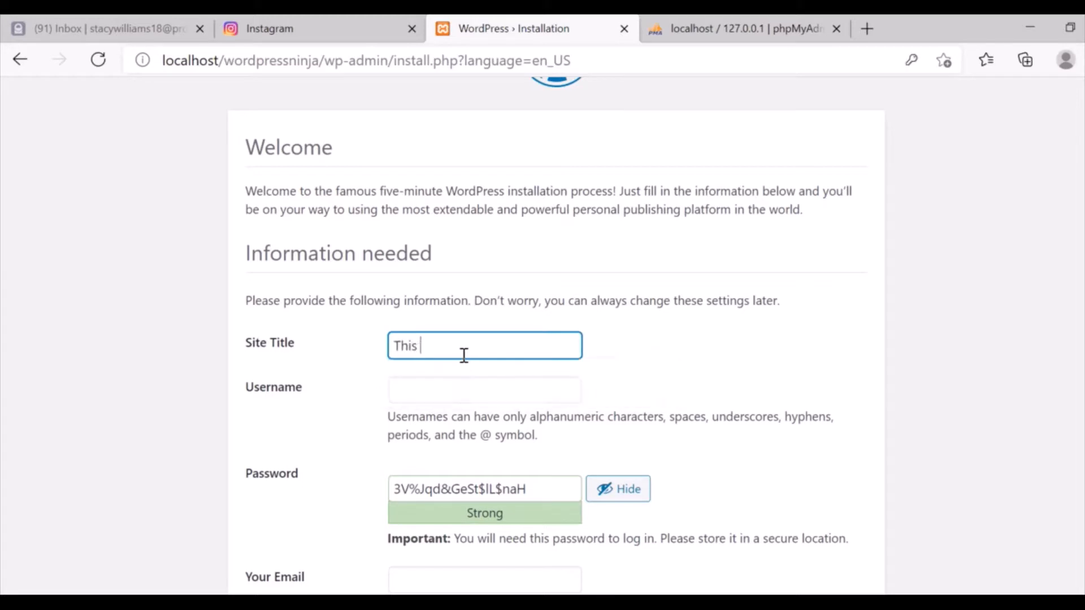
type("is my WP Website")
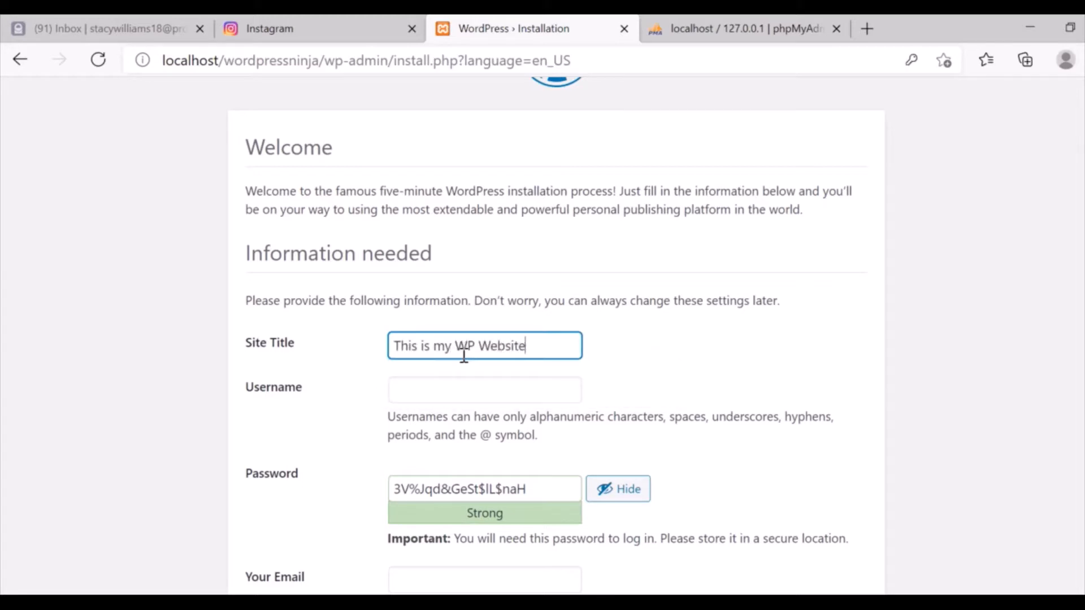
type(" Tutorial")
left_click(436, 389)
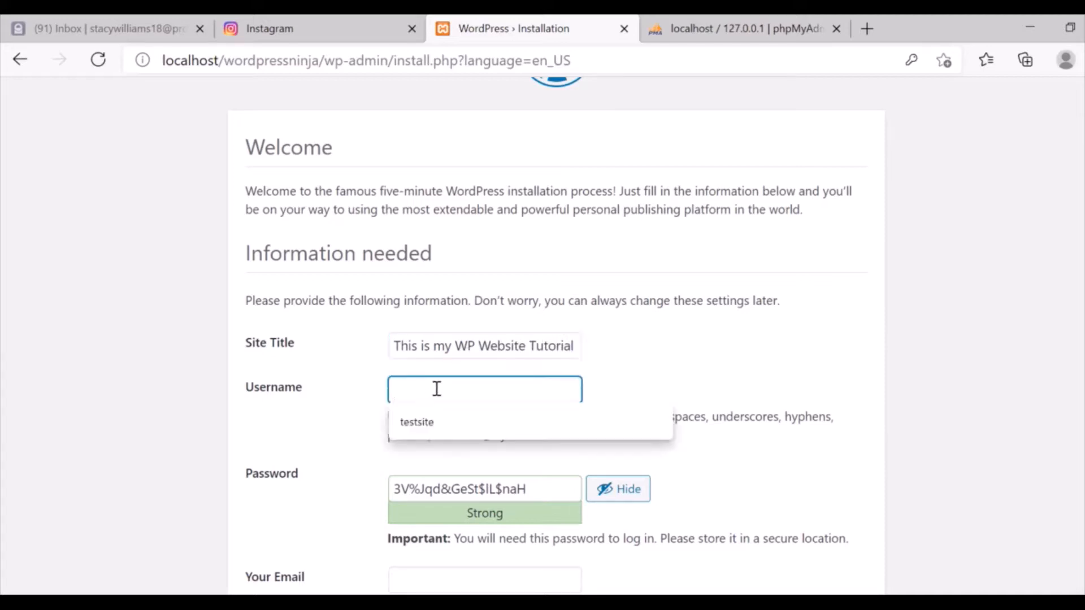
left_click(377, 386)
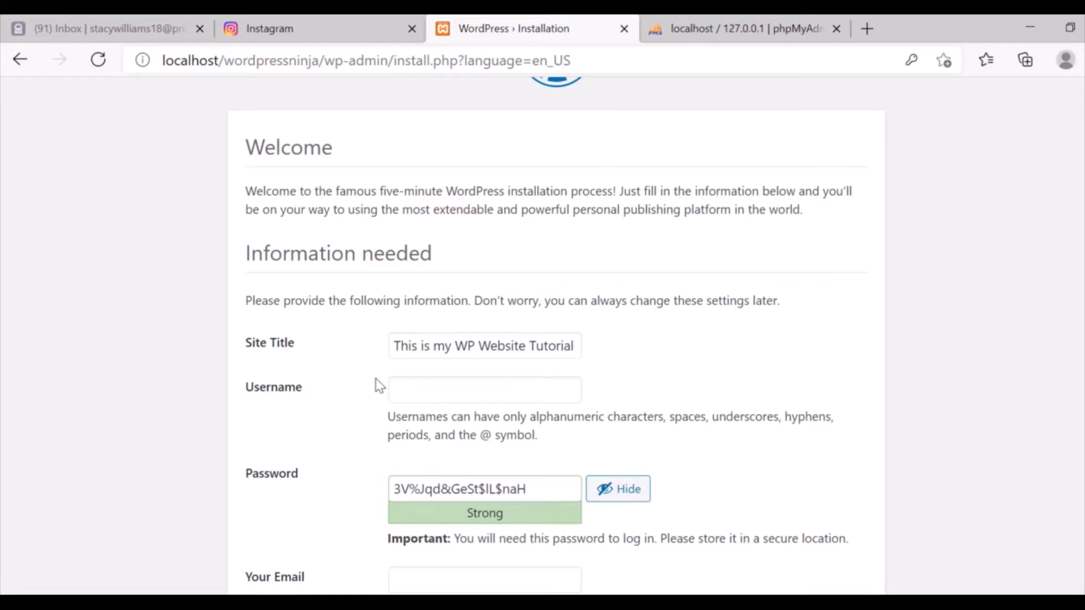
left_click(513, 386)
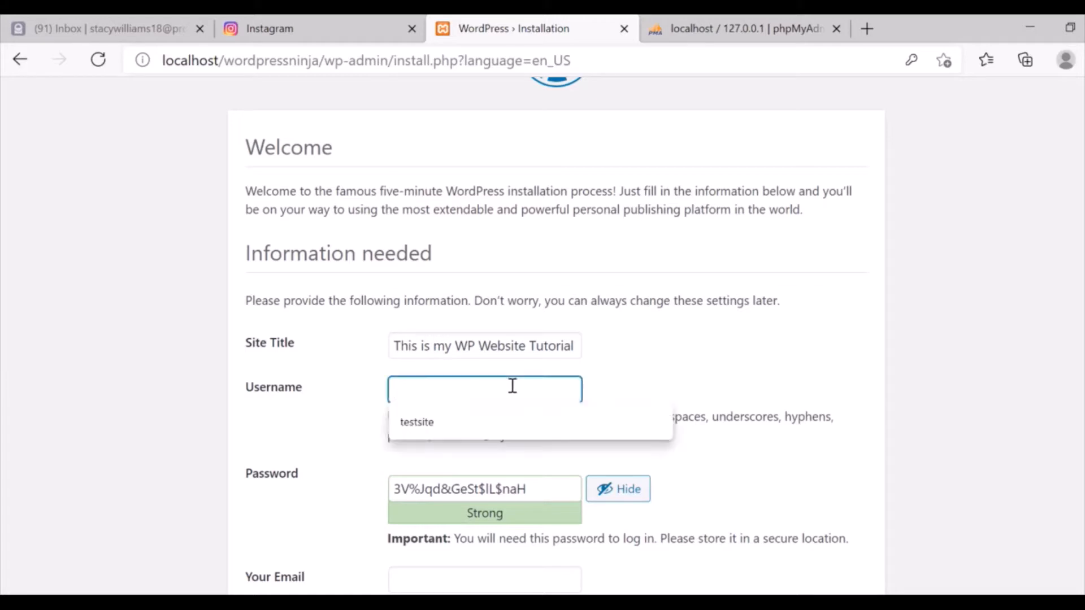
type("wo")
key("BackSpace")
type("p")
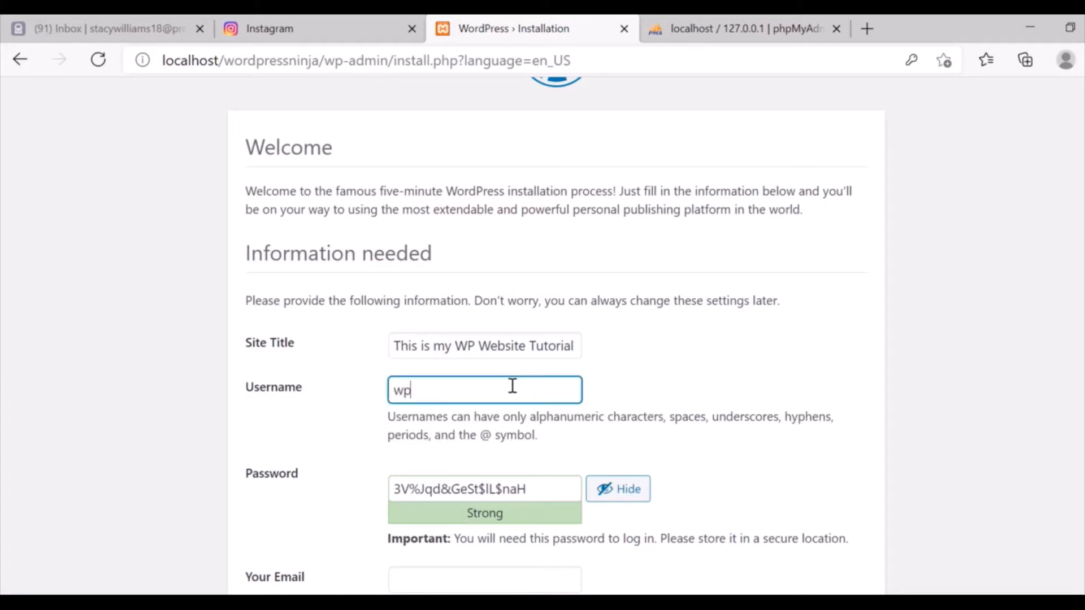
type("ninja")
Replace the generated password with a custom one, hide it, and confirm using a weak password.
scroll(865, 339, "down", 1)
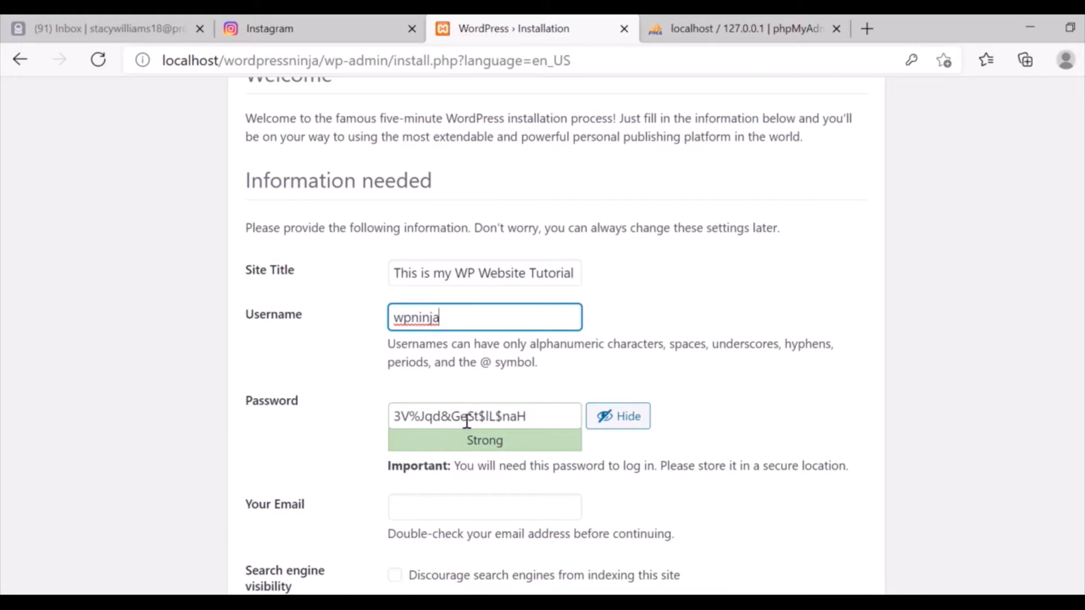
triple_click(538, 416)
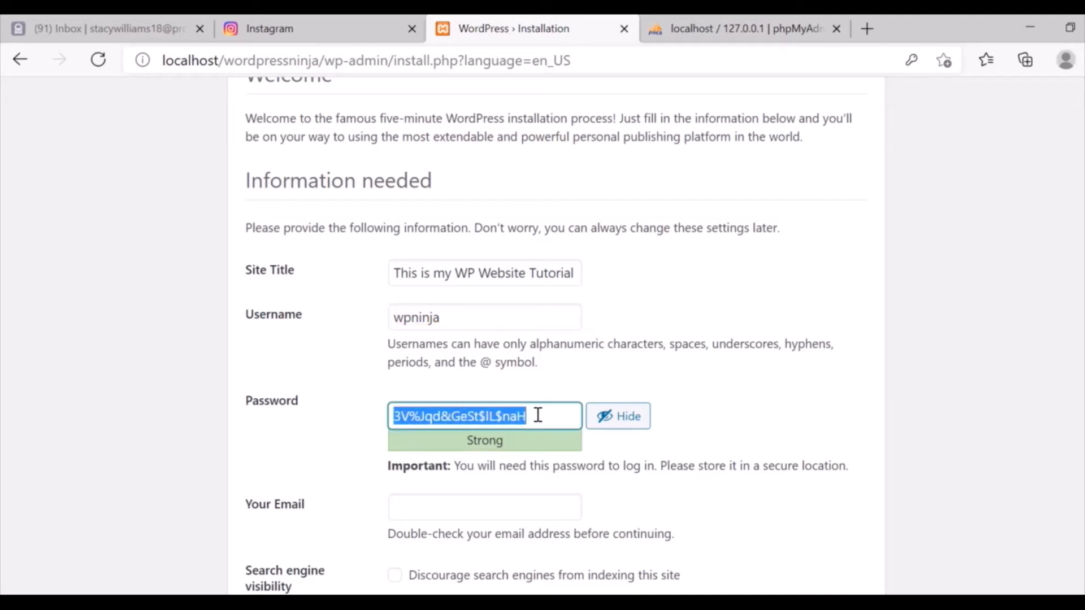
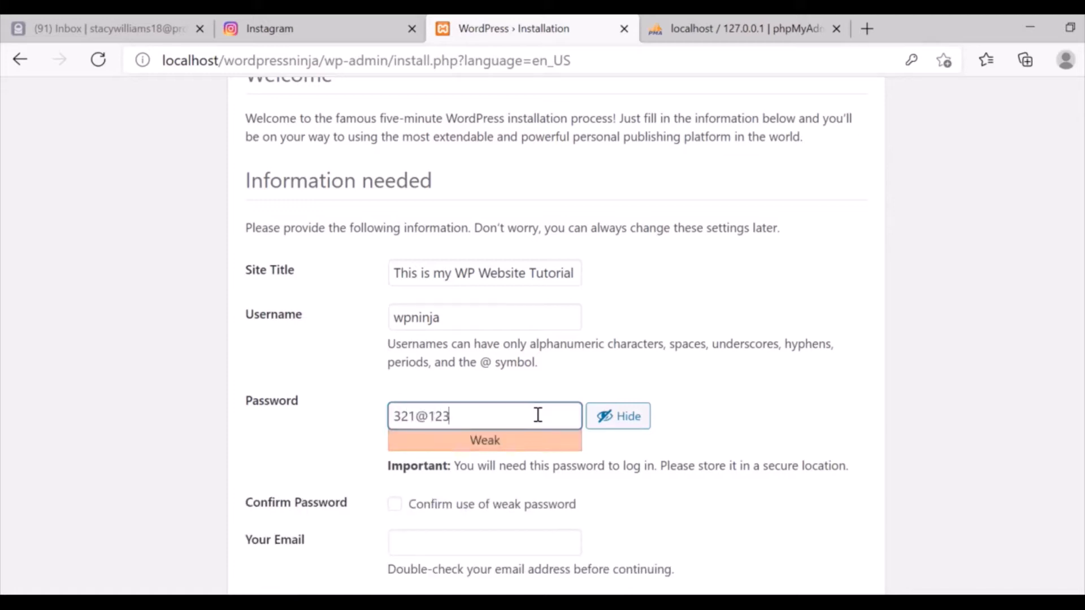
left_click(615, 425)
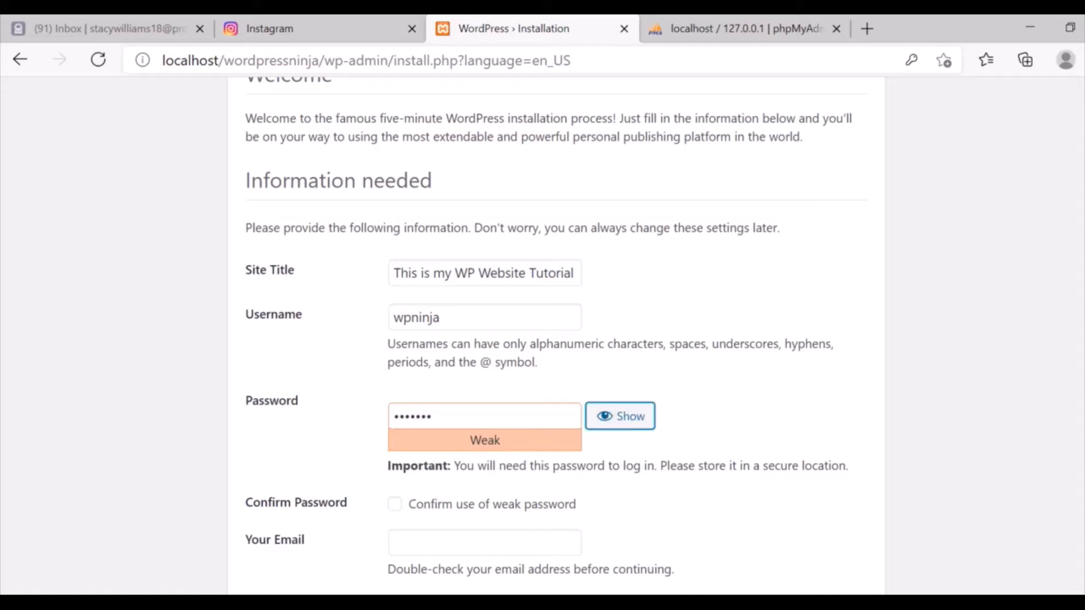
scroll(554, 339, "down", 1)
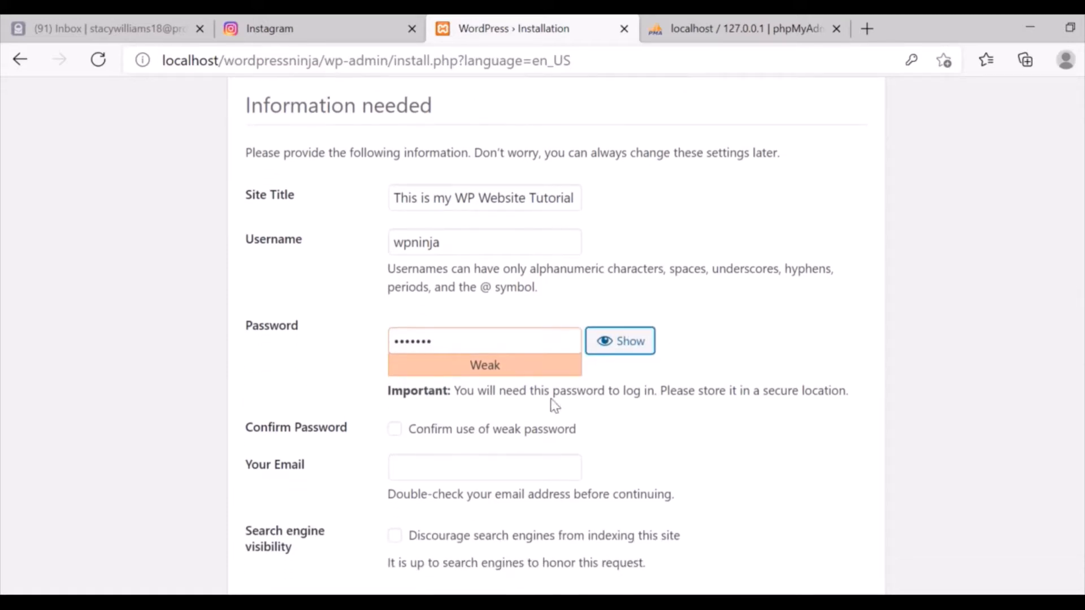
left_click(394, 432)
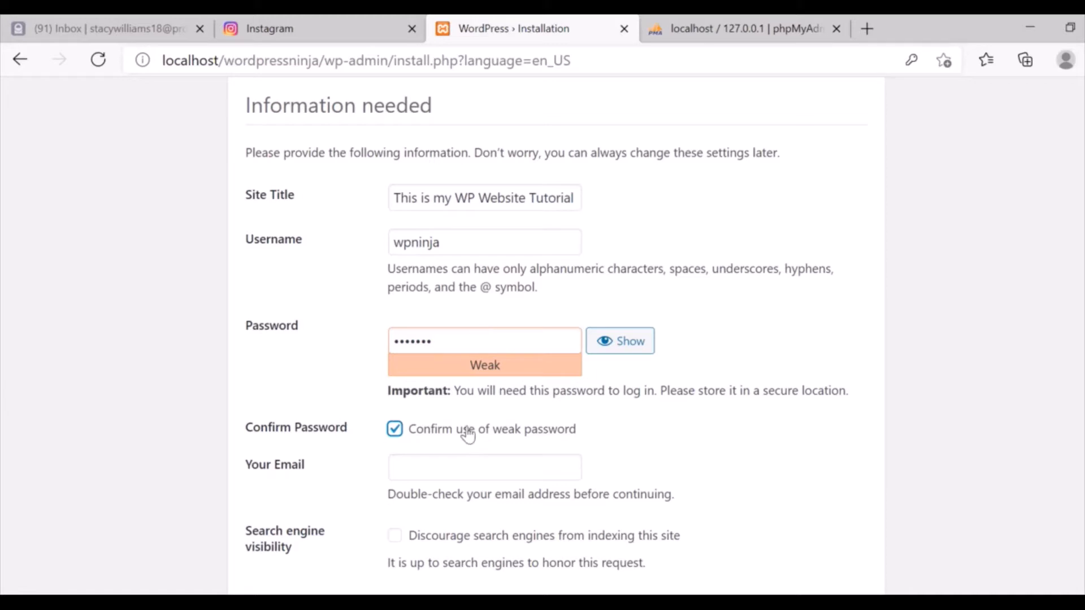
Fill in the admin e-mail from a saved suggestion and run Install WordPress.
scroll(841, 409, "down", 1)
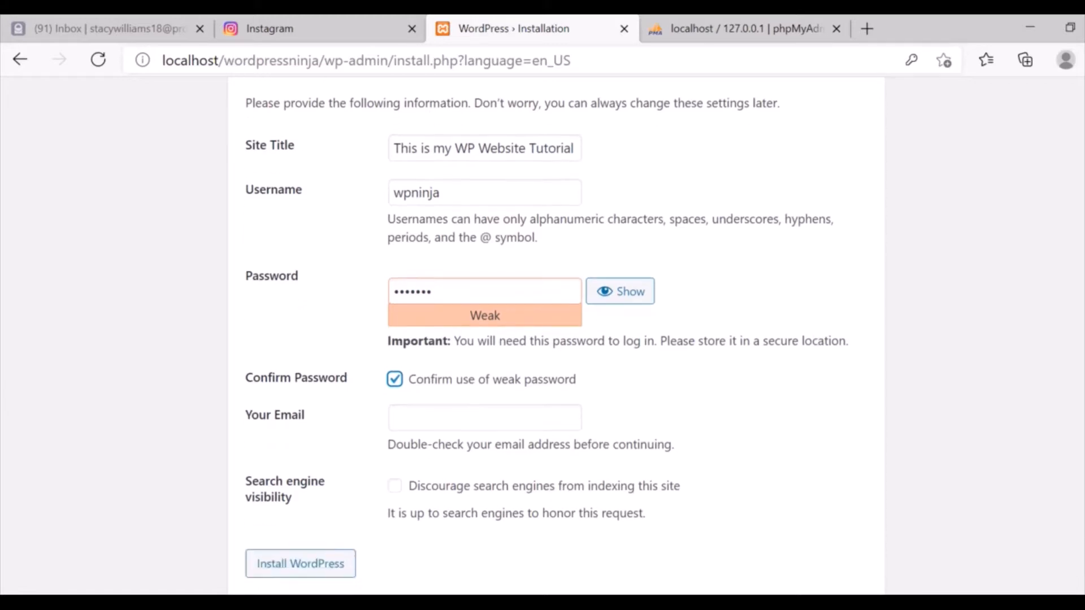
left_click(491, 425)
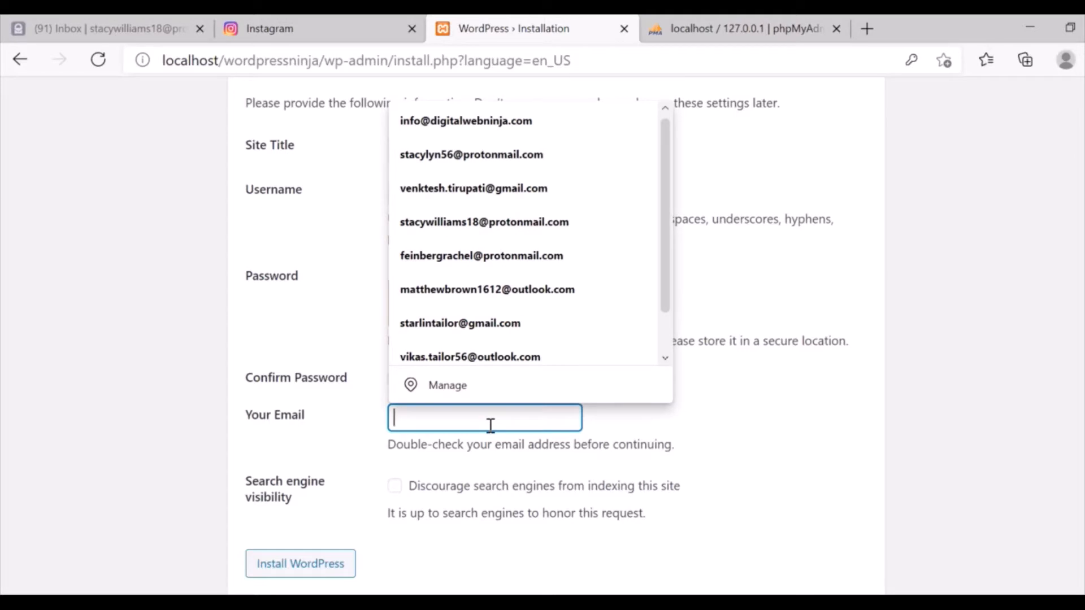
type("stacy")
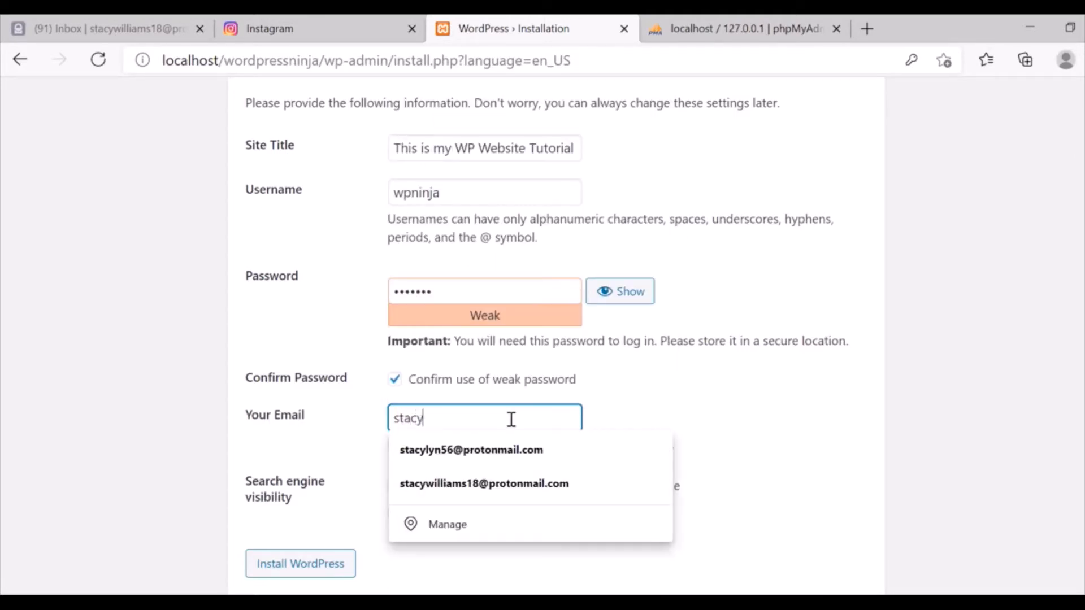
key("Down")
key("Down")
key("Return")
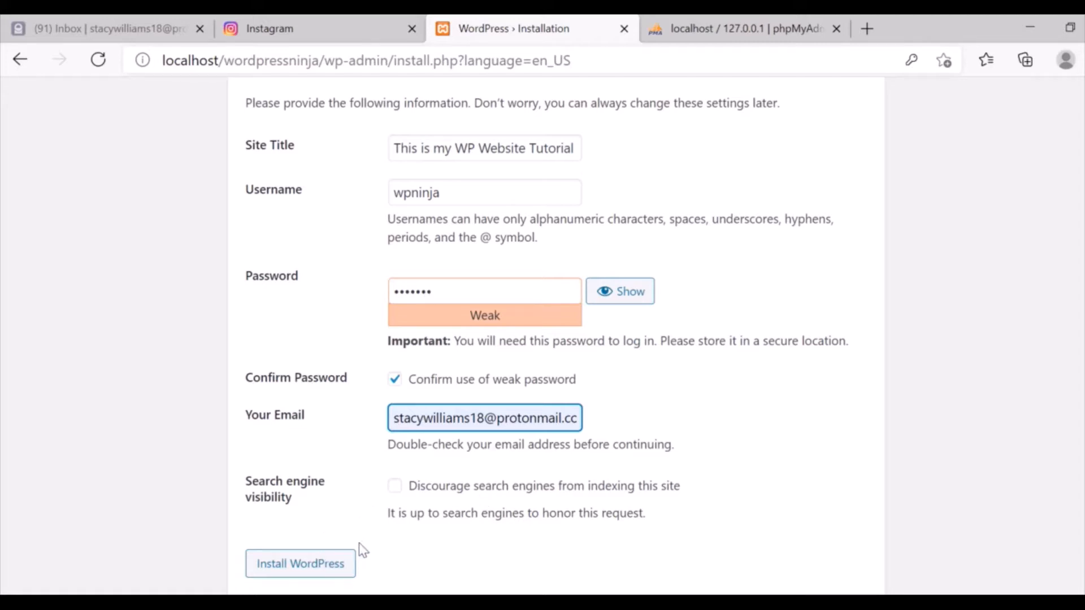
left_click(316, 574)
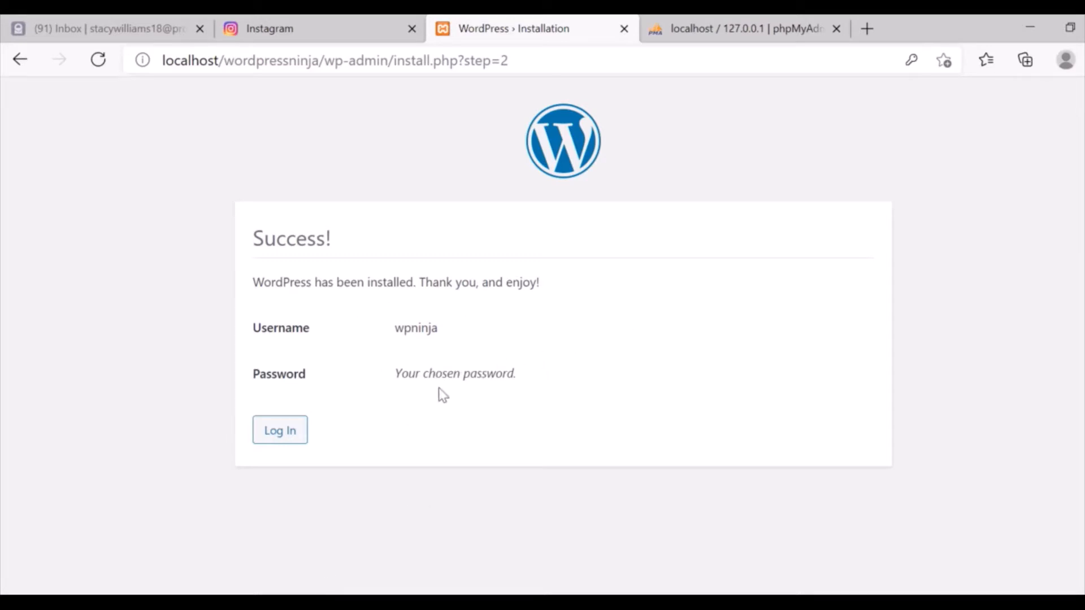
Log in as wpninja with the admin password, keeping Remember Me ticked.
left_click(295, 434)
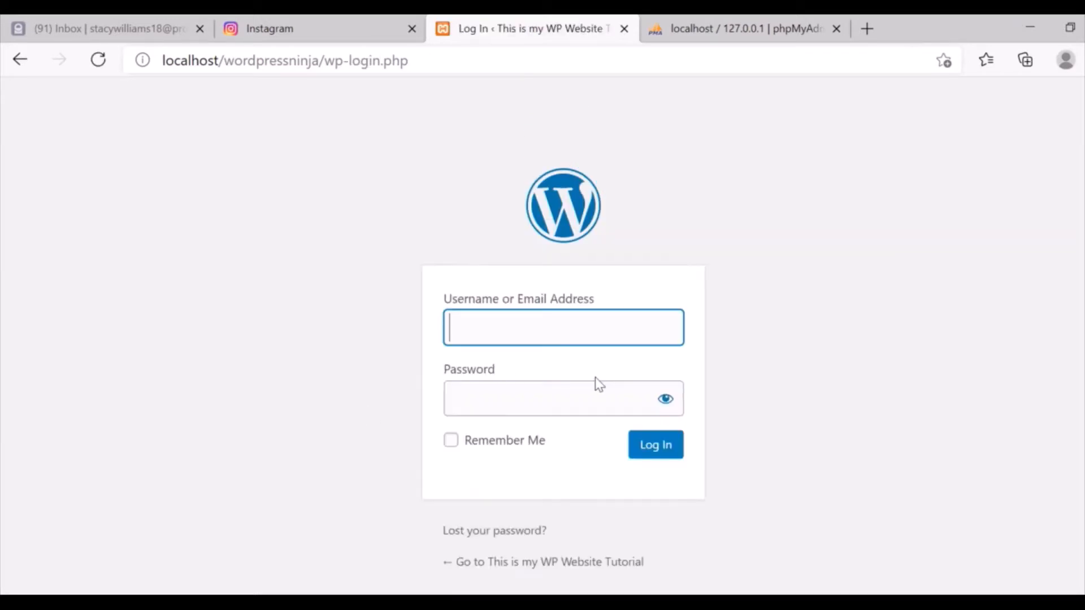
left_click(531, 327)
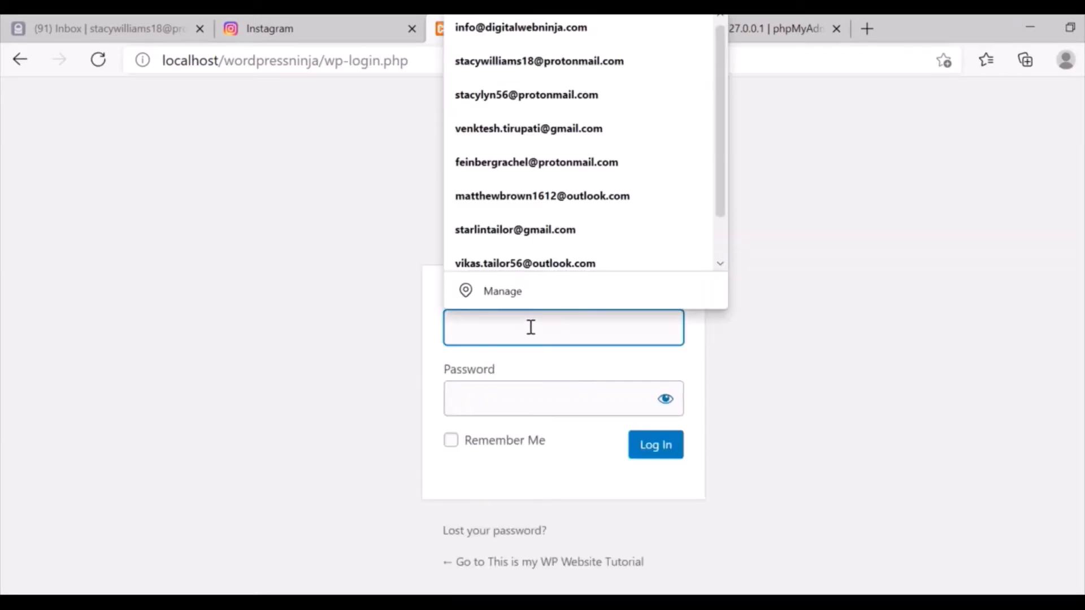
type("wpninja")
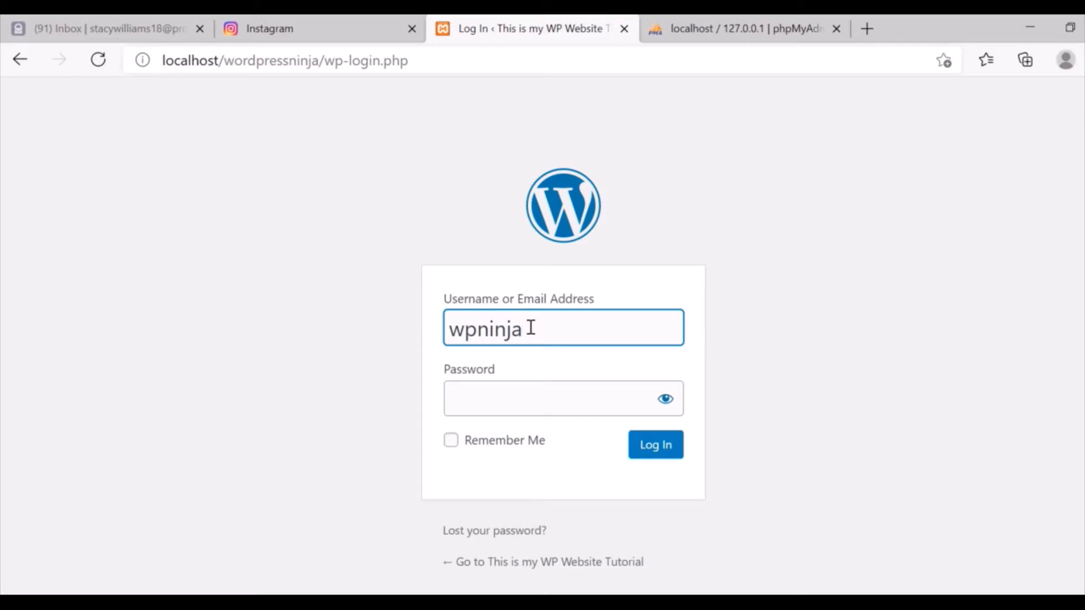
left_click(524, 403)
type("••••••")
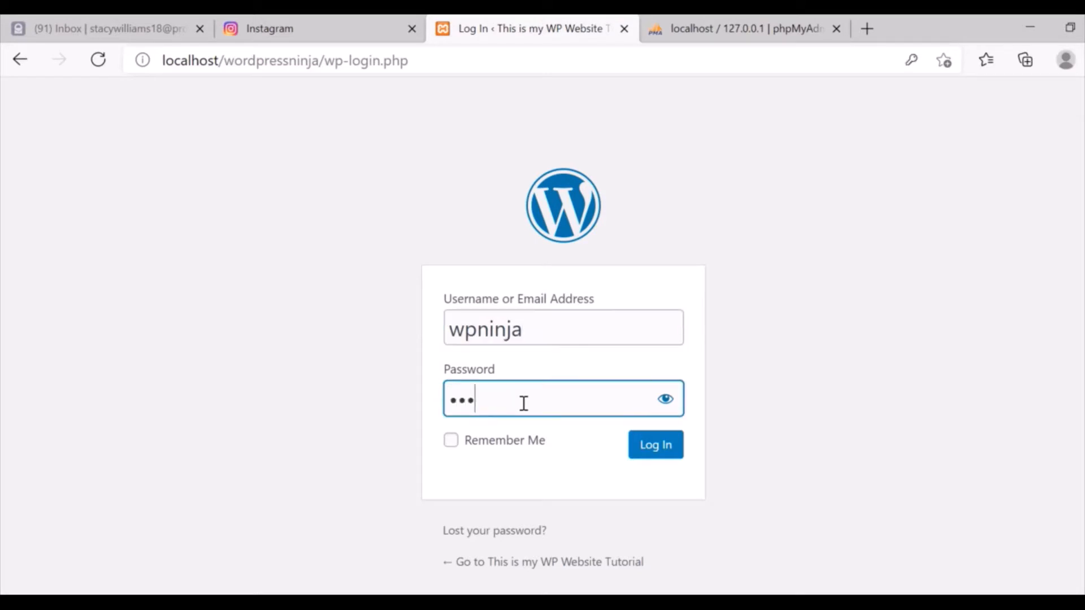
type("•")
left_click(451, 441)
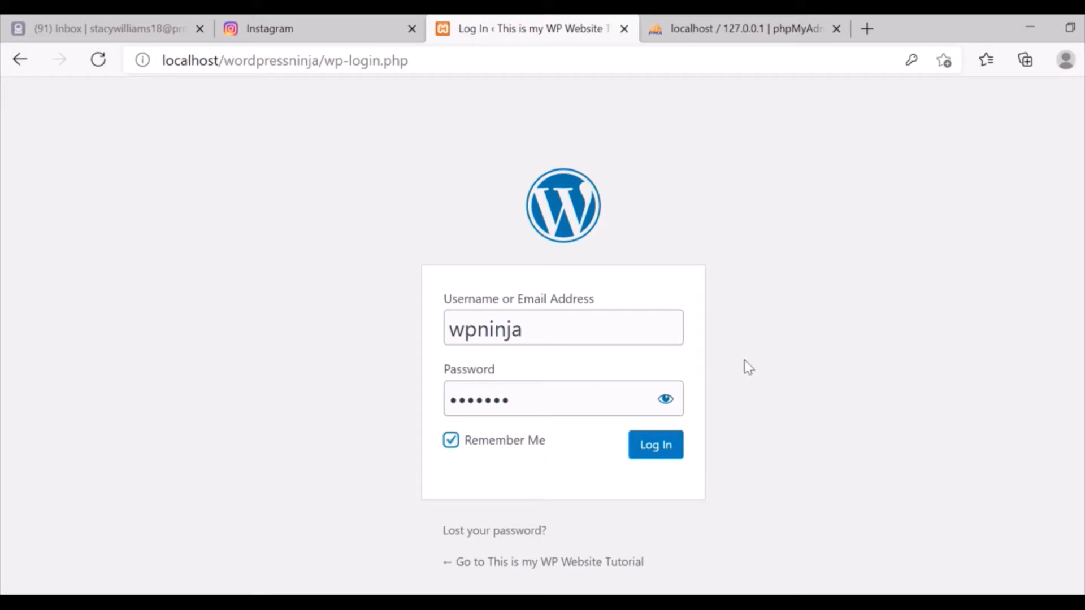
left_click(661, 447)
left_click(662, 448)
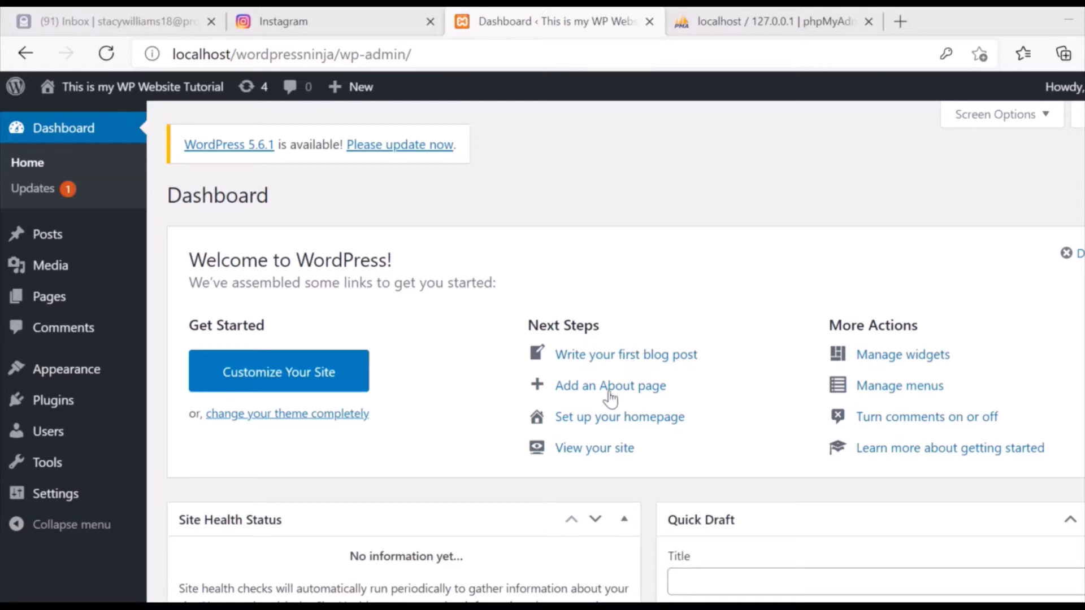
Open 'This is my WP Website Tutorial' in a new tab via View your site.
left_click(582, 450)
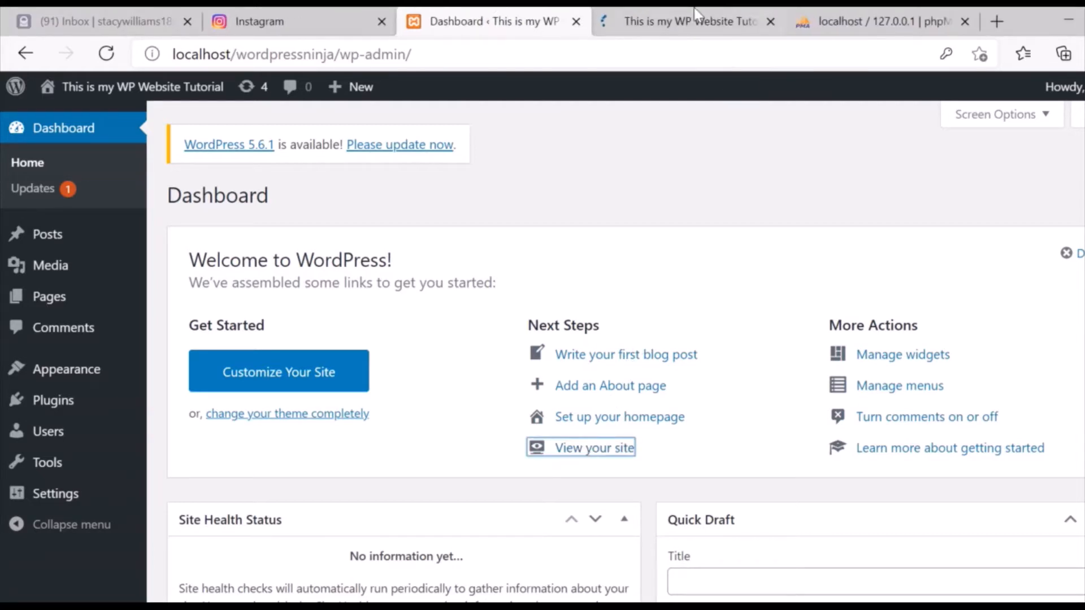
left_click(694, 13)
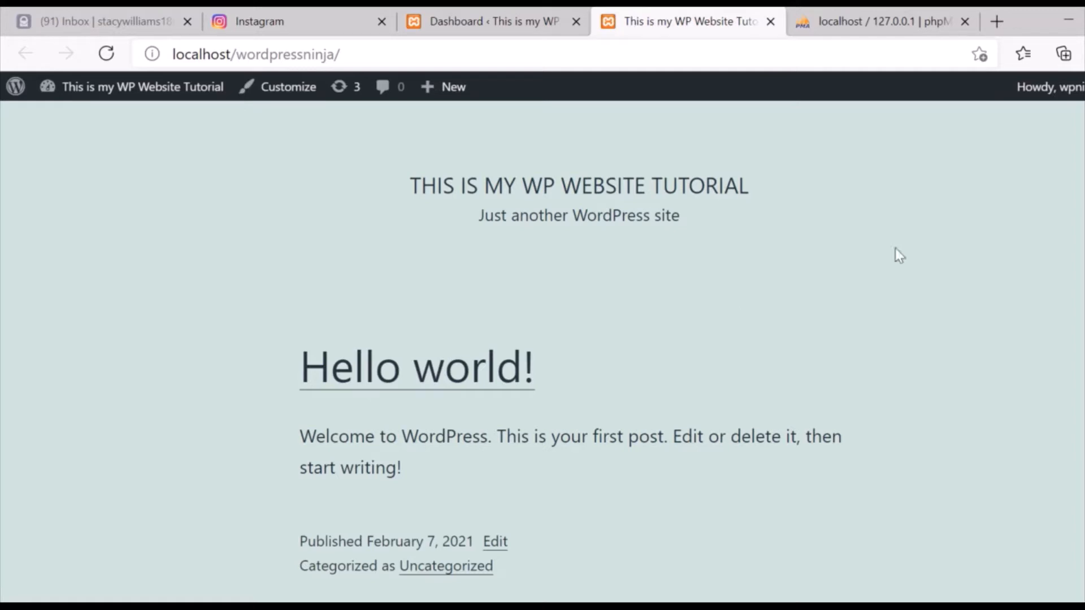
scroll(543, 340, "down", 4)
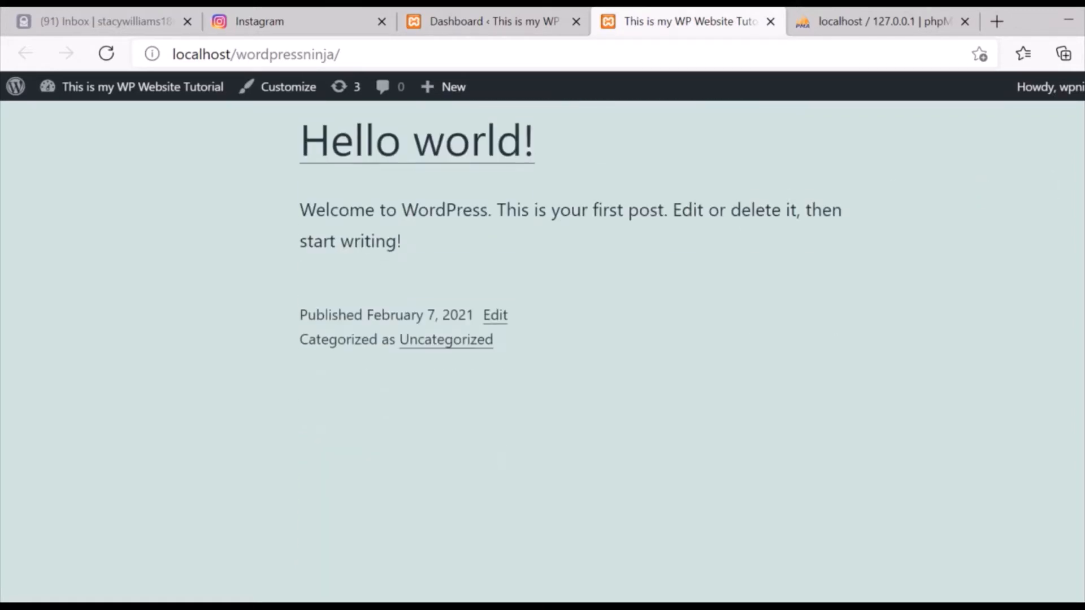
scroll(543, 339, "down", 8)
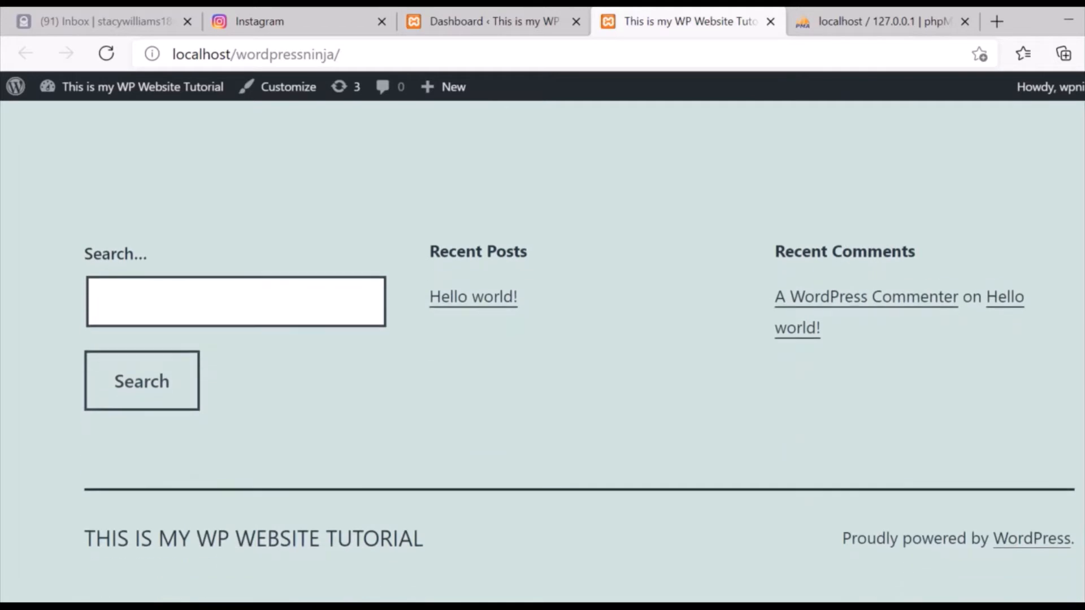
scroll(543, 339, "up", 7)
scroll(543, 339, "up", 4)
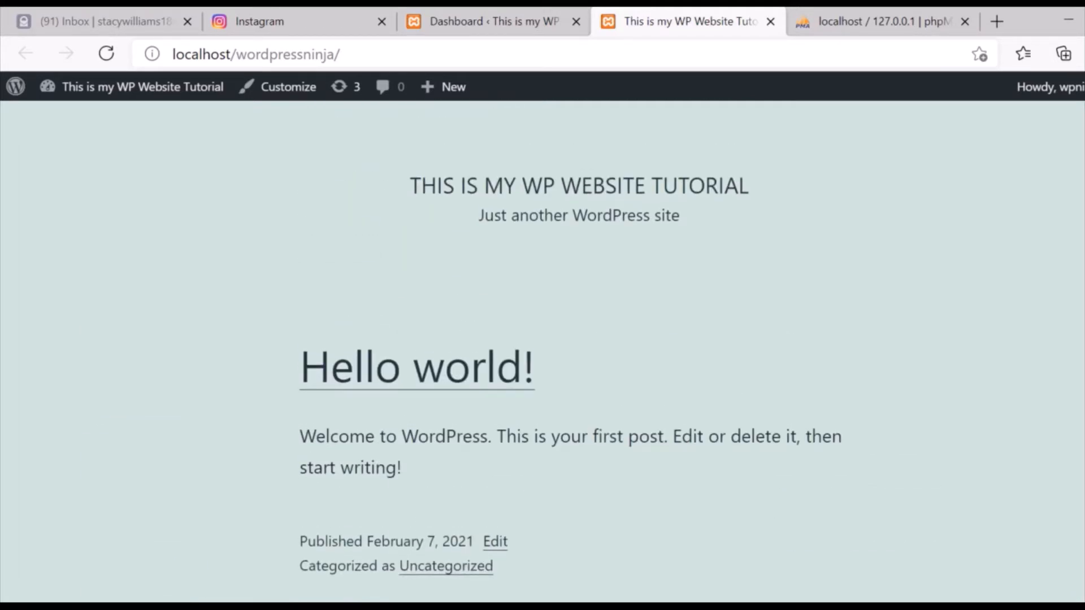
scroll(543, 339, "down", 8)
scroll(543, 339, "up", 8)
left_click(501, 13)
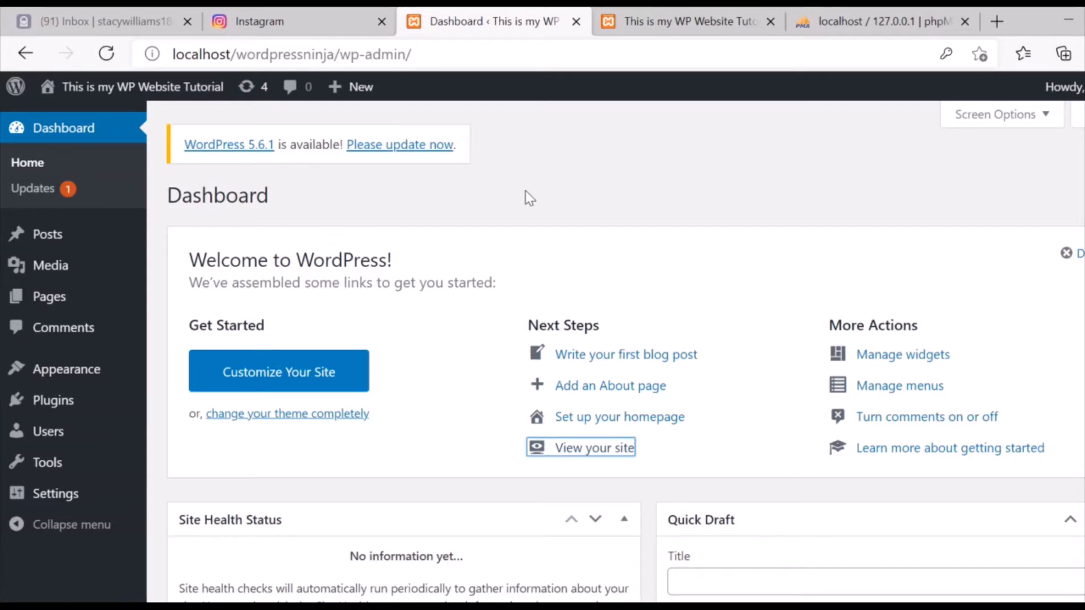
Open Posts > All Posts from the admin sidebar.
mouse_move(58, 236)
left_click(202, 244)
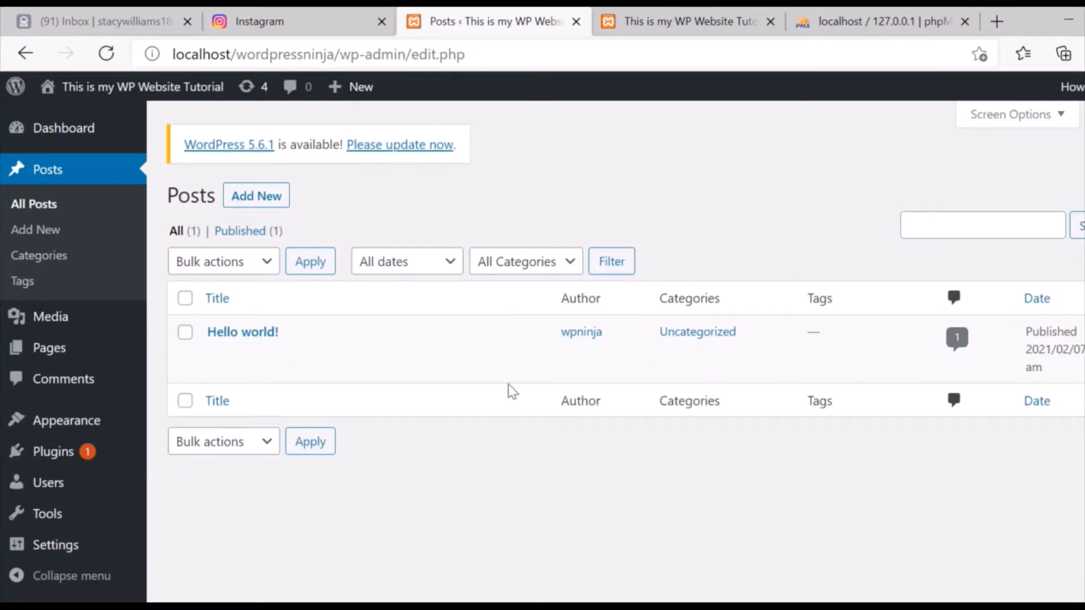
mouse_move(433, 371)
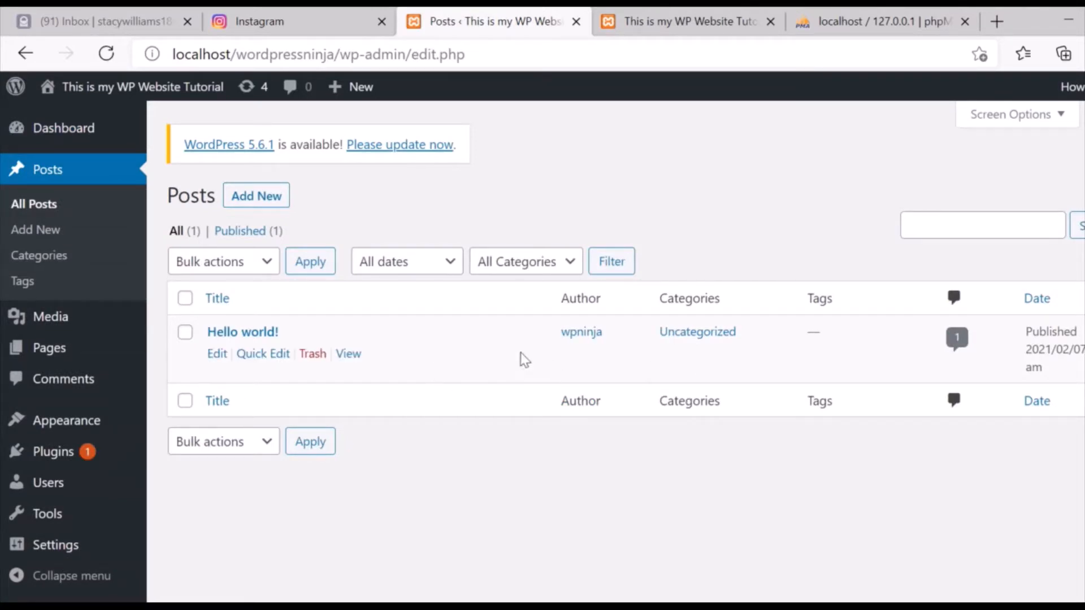
mouse_move(393, 337)
Open the Hello world! post in the block editor and look at the editing mode options.
left_click(212, 355)
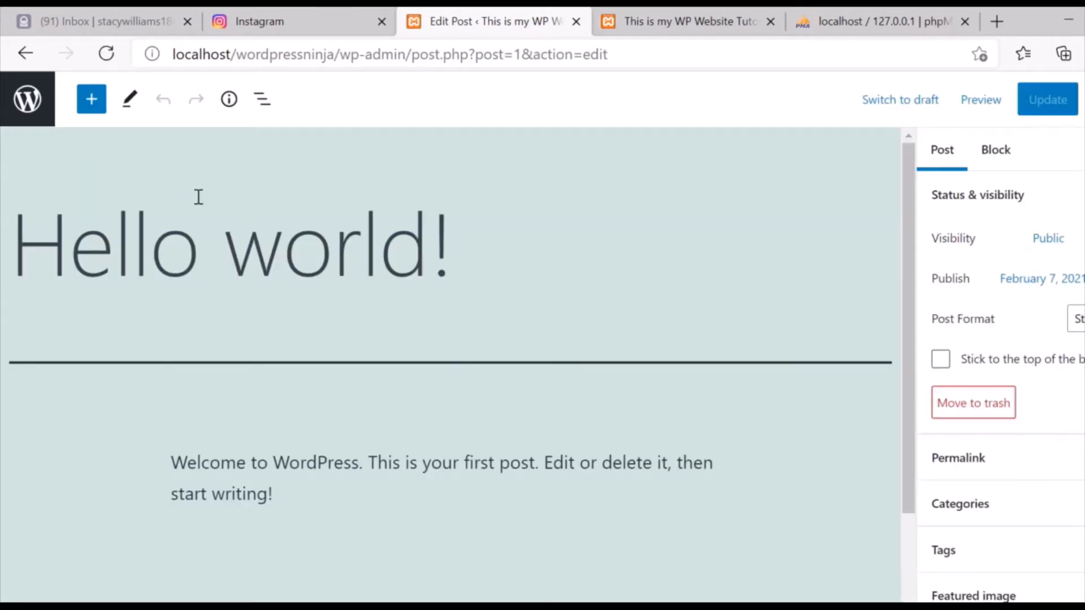
left_click(131, 107)
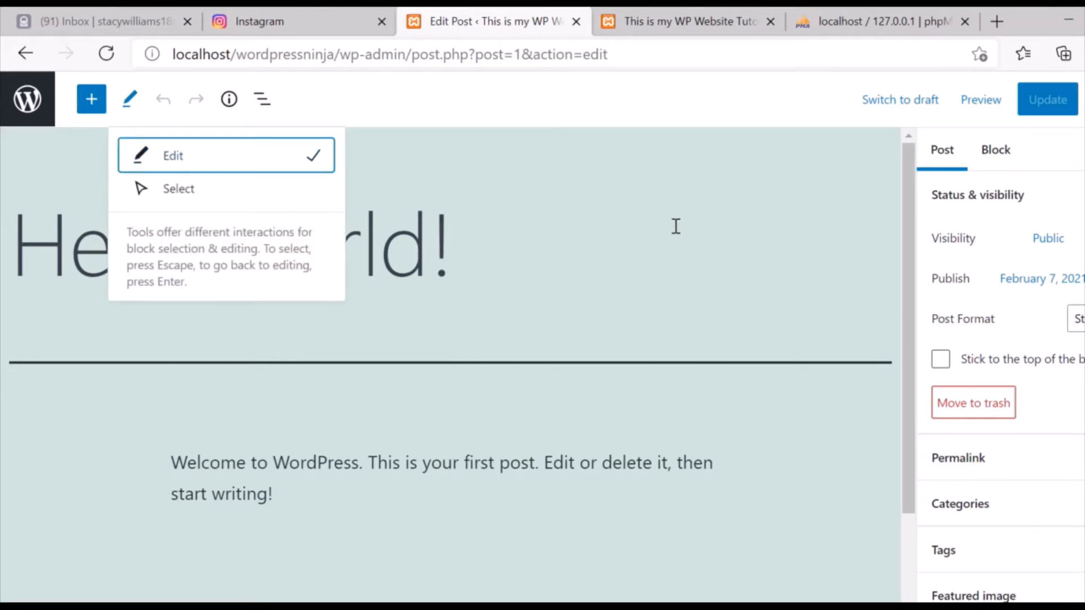
left_click_drag(1084, 226, 1084, 333)
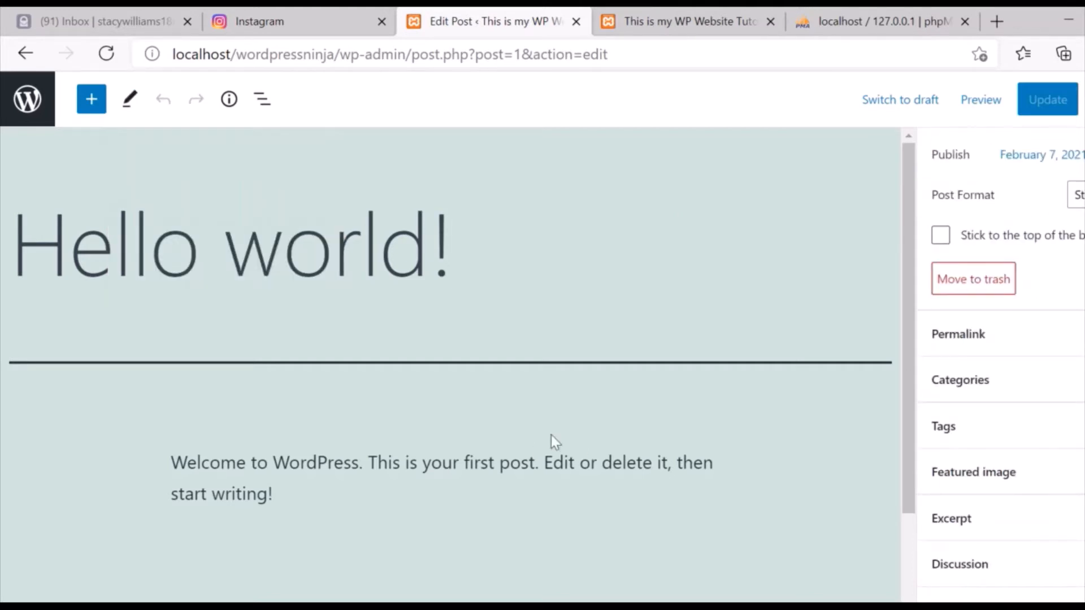
Return to the posts list and reopen Hello world! for editing.
left_click(34, 113)
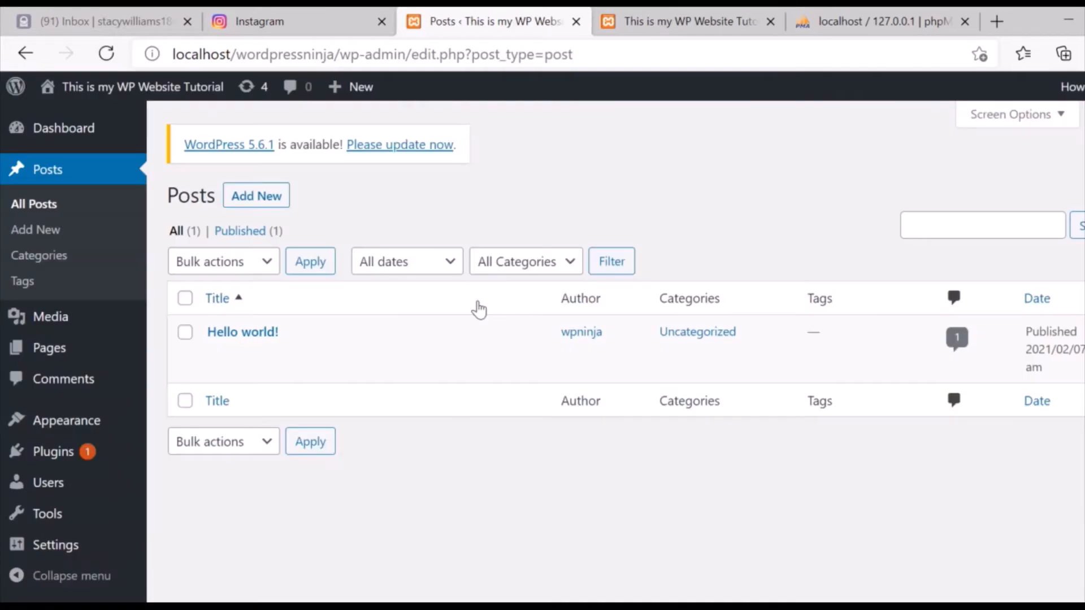
left_click(216, 356)
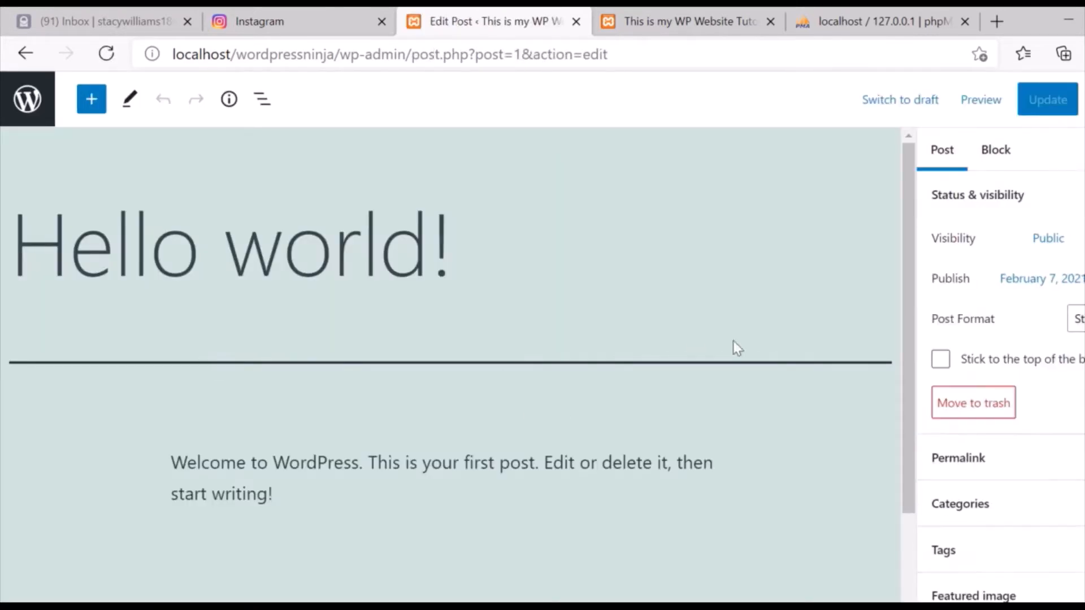
scroll(1000, 362, "down", 2)
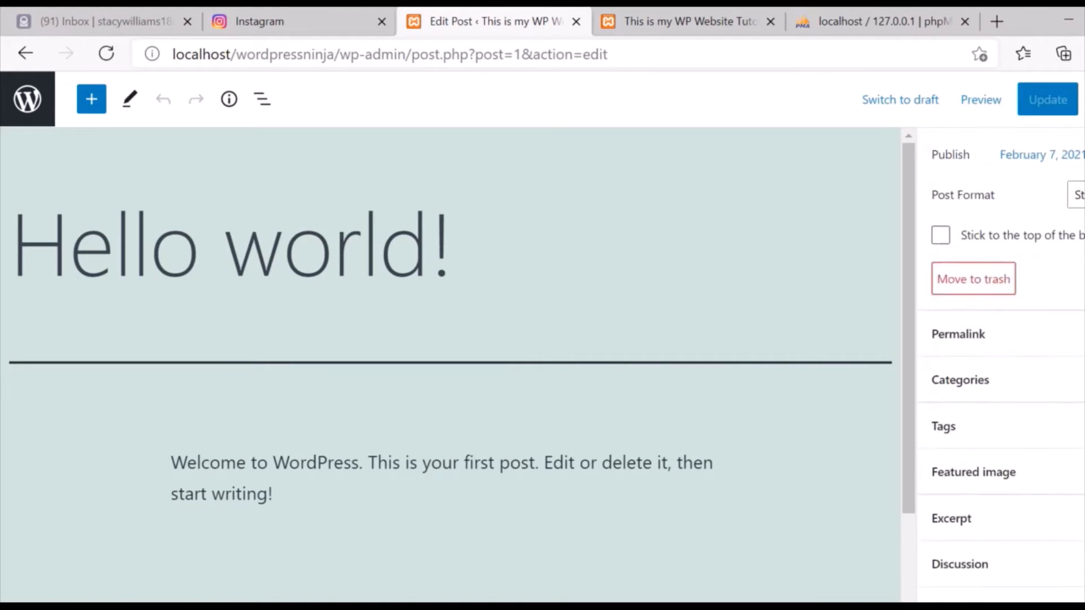
left_click_drag(909, 274, 891, 221)
Retitle the post from 'Hello world!' to 'Wordpress Tutorial'.
left_click(455, 237)
key("BackSpace")
key("BackSpace")
key("BackSpace")
key("BackSpace")
key("BackSpace")
key("BackSpace")
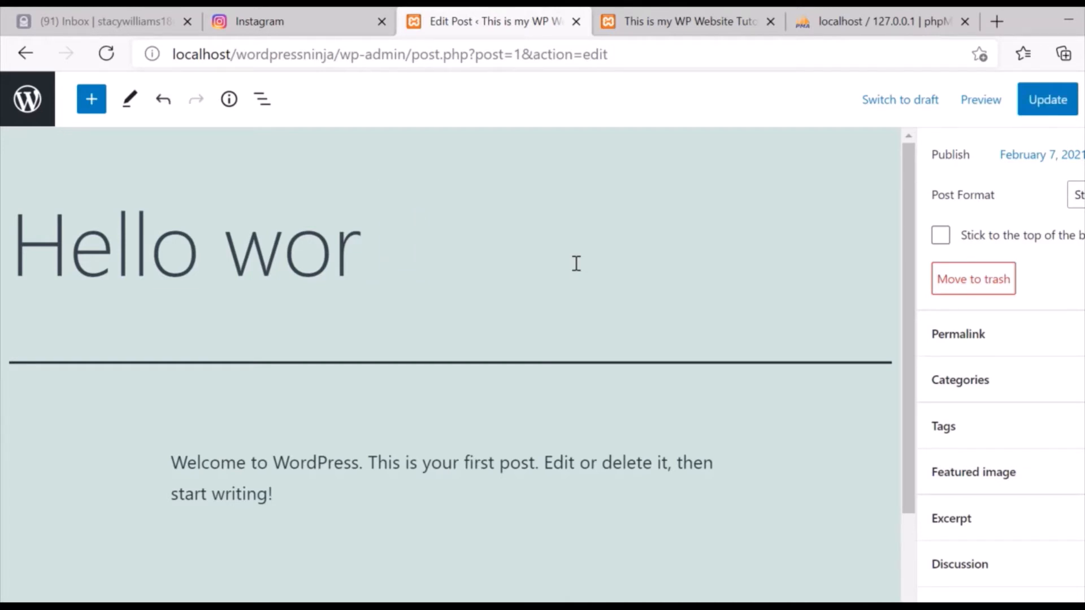
key("BackSpace")
key("BackSpace")
key("BackSpace")
key("BackSpace")
key("BackSpace")
key("BackSpace")
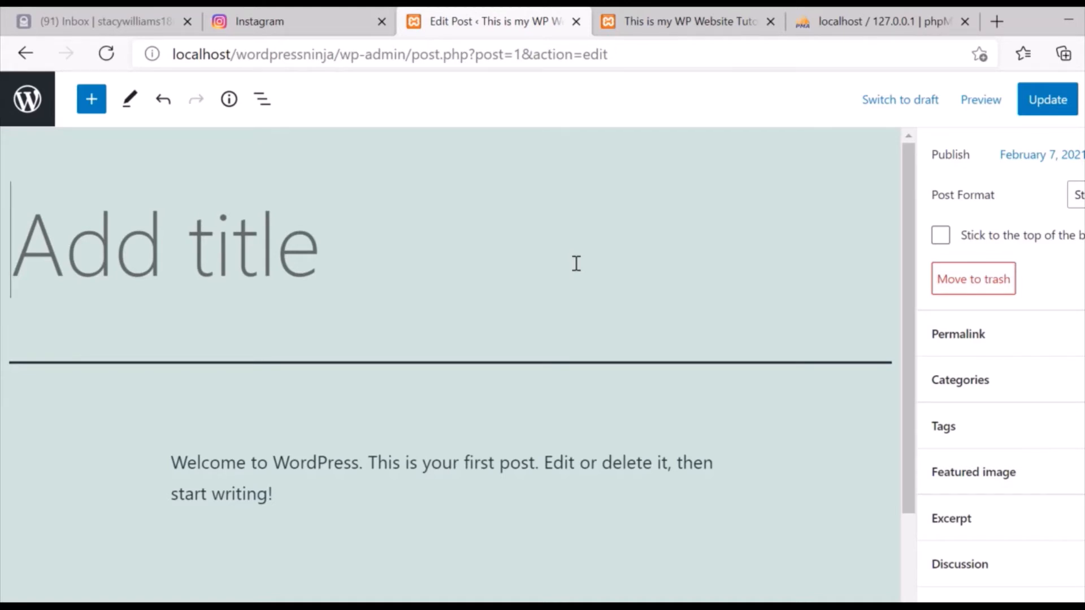
type("Wordpress ")
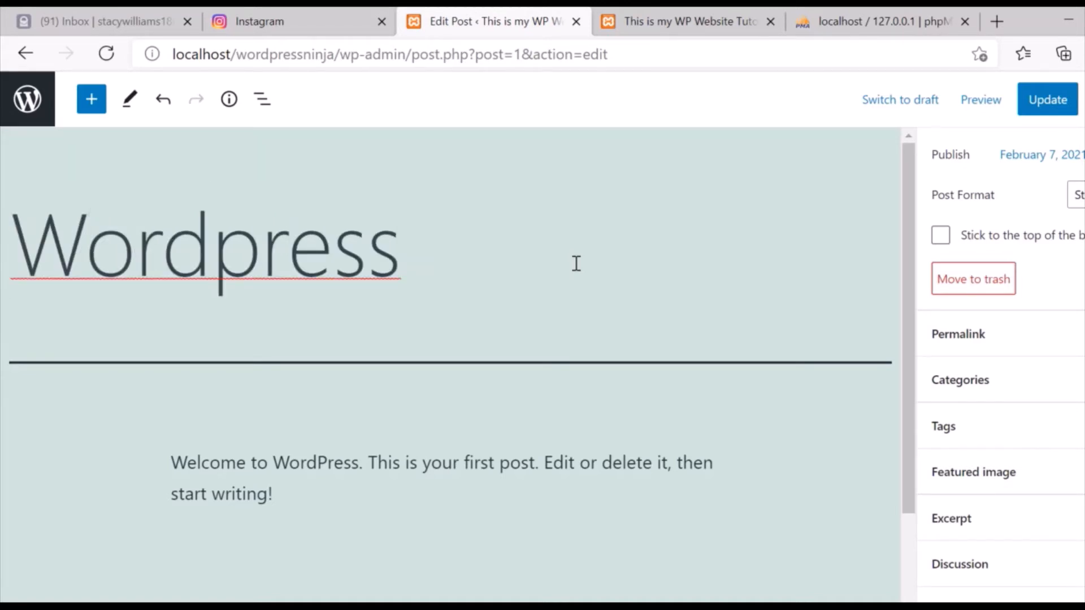
type("Ti")
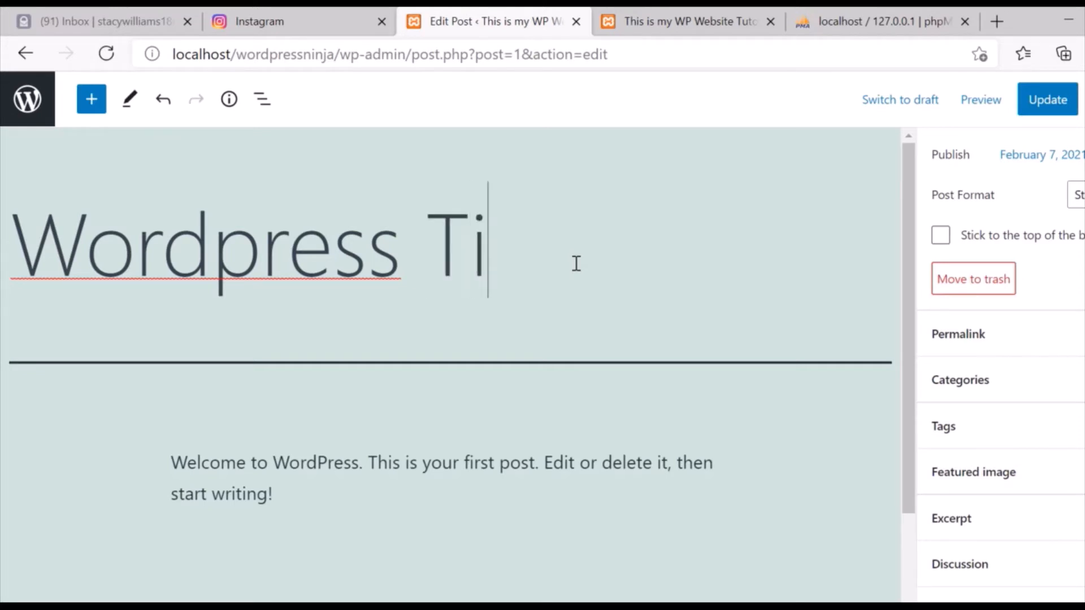
key("BackSpace")
type("utotrial")
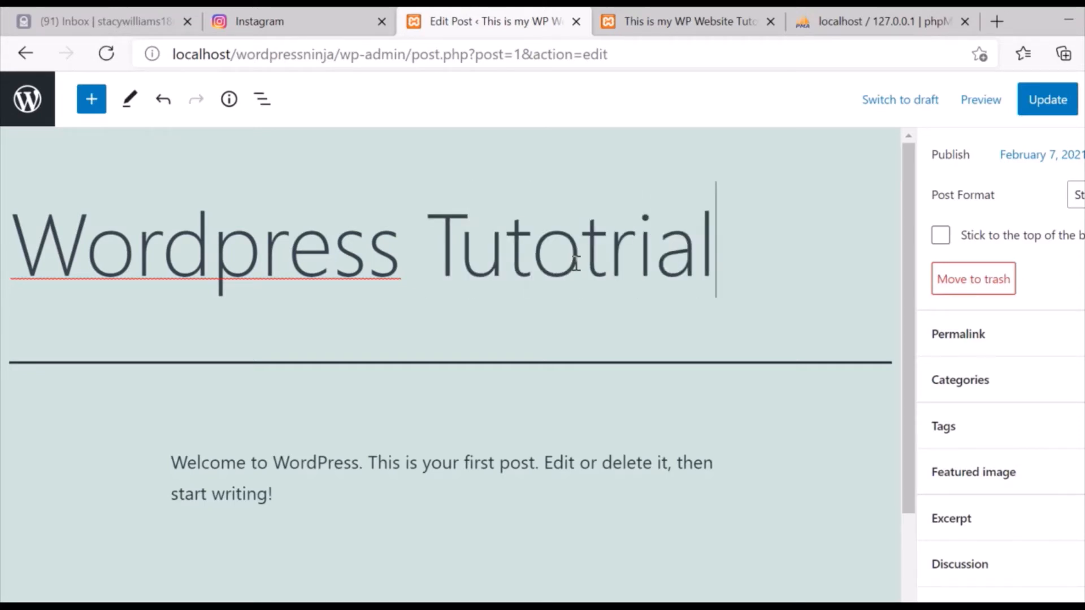
key("BackSpace")
key("BackSpace")
key("BackSpace")
key("BackSpace")
key("BackSpace")
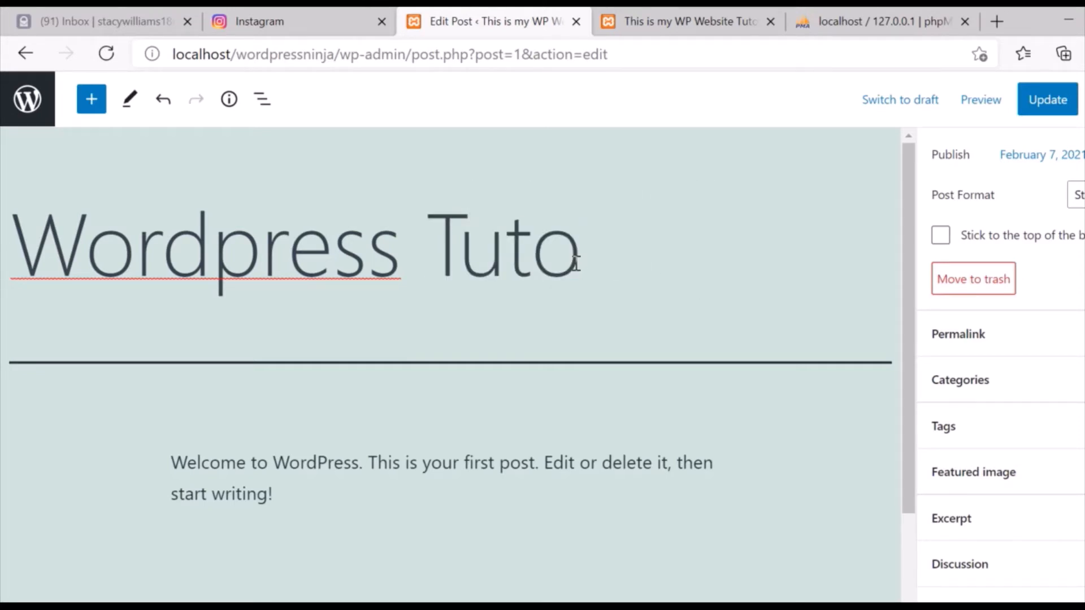
type("rial")
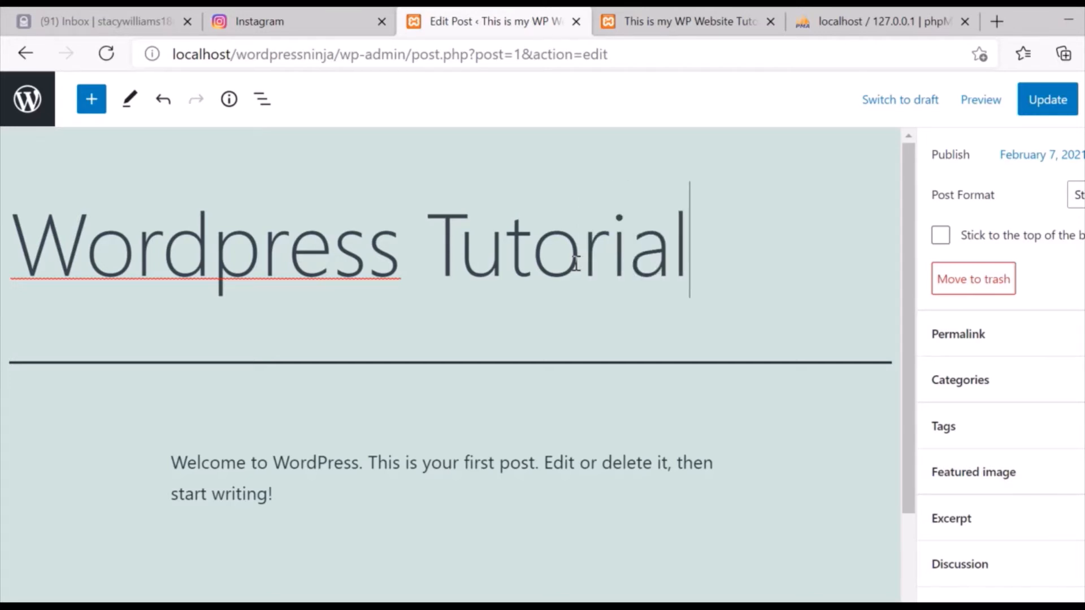
Replace the welcome paragraph with 'Lorem ipsum text...' and paste it several more times.
left_click(362, 502)
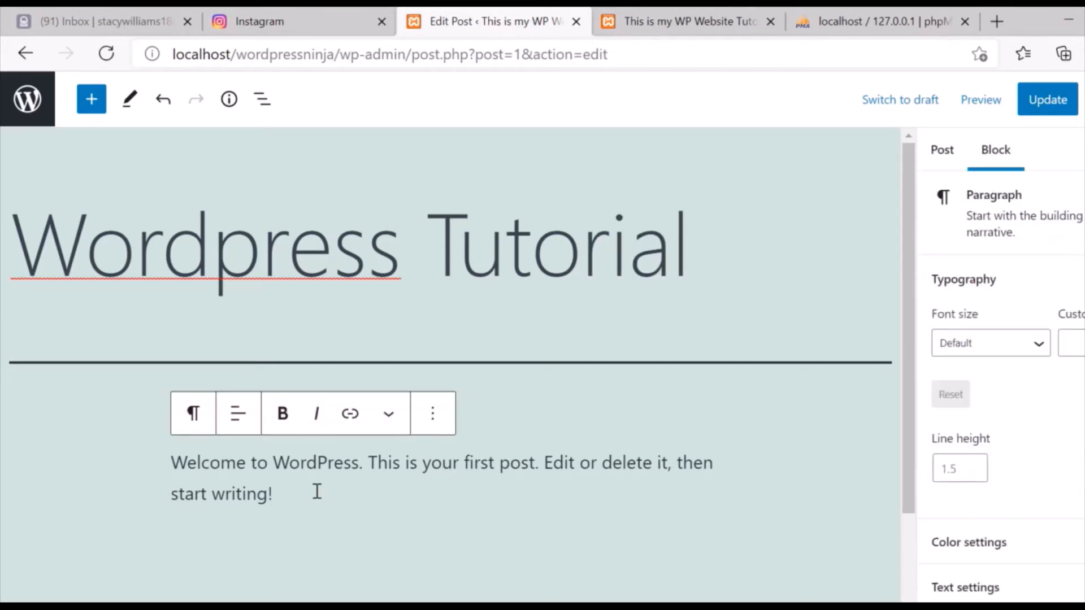
key("ctrl+a")
type("Lorem ")
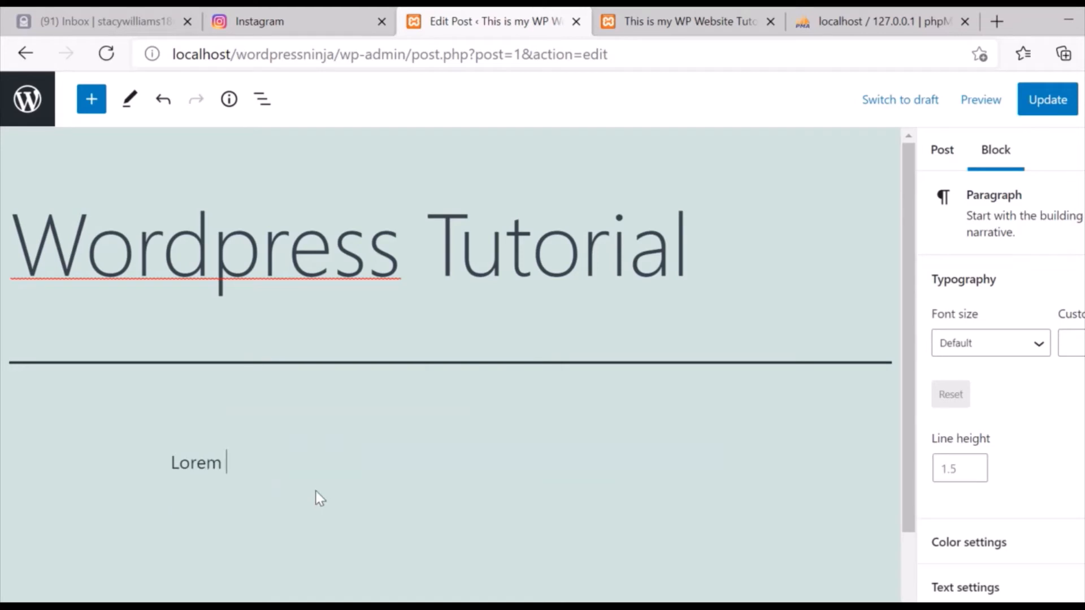
type("ipsum text.")
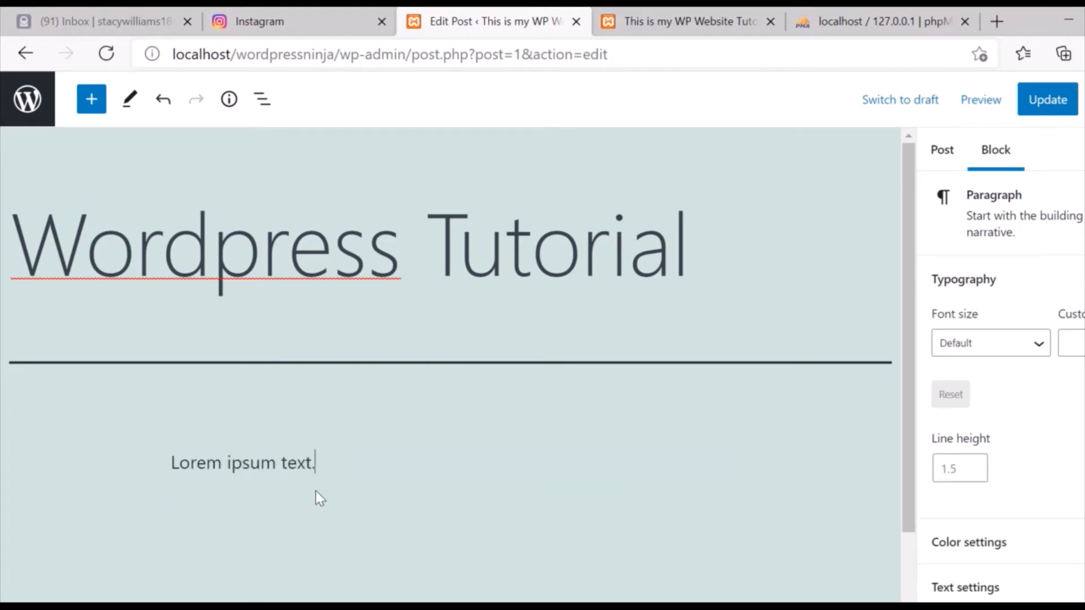
key("ctrl+a")
key("ctrl+a")
key("ctrl+c")
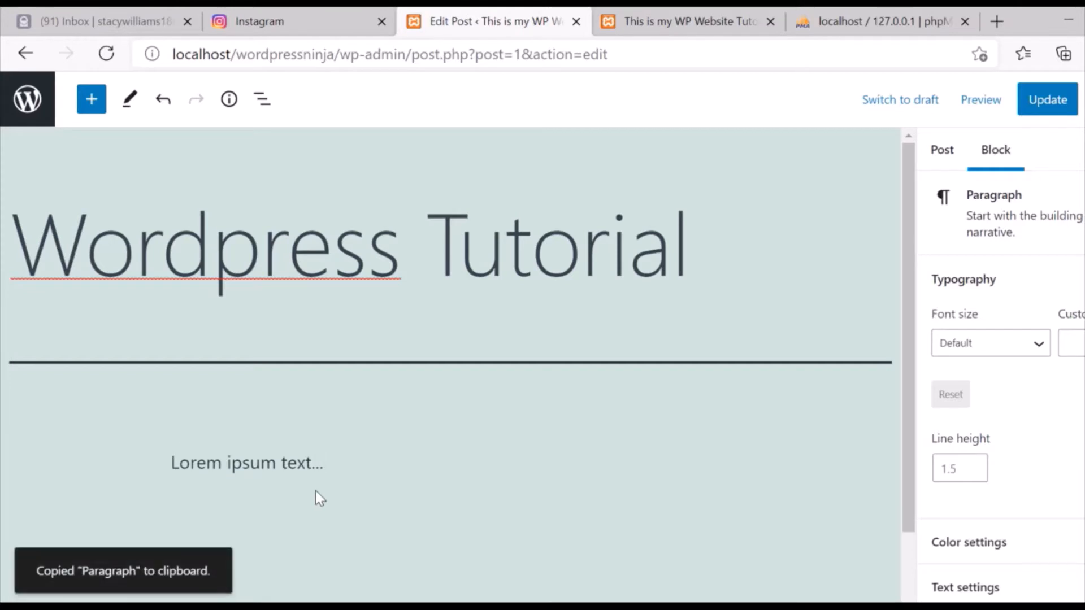
triple_click(311, 462)
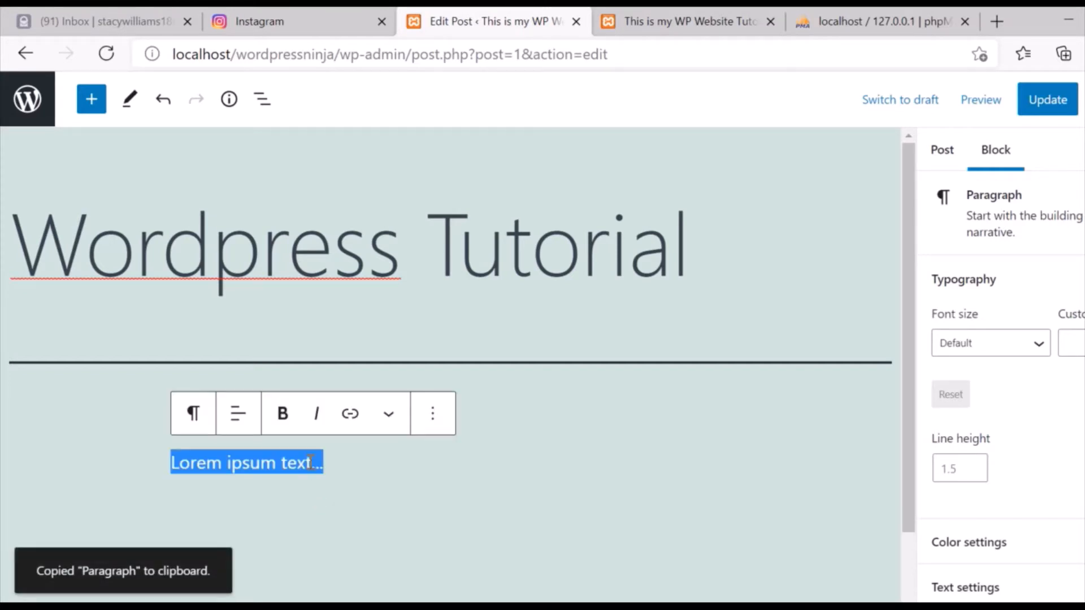
key("Right")
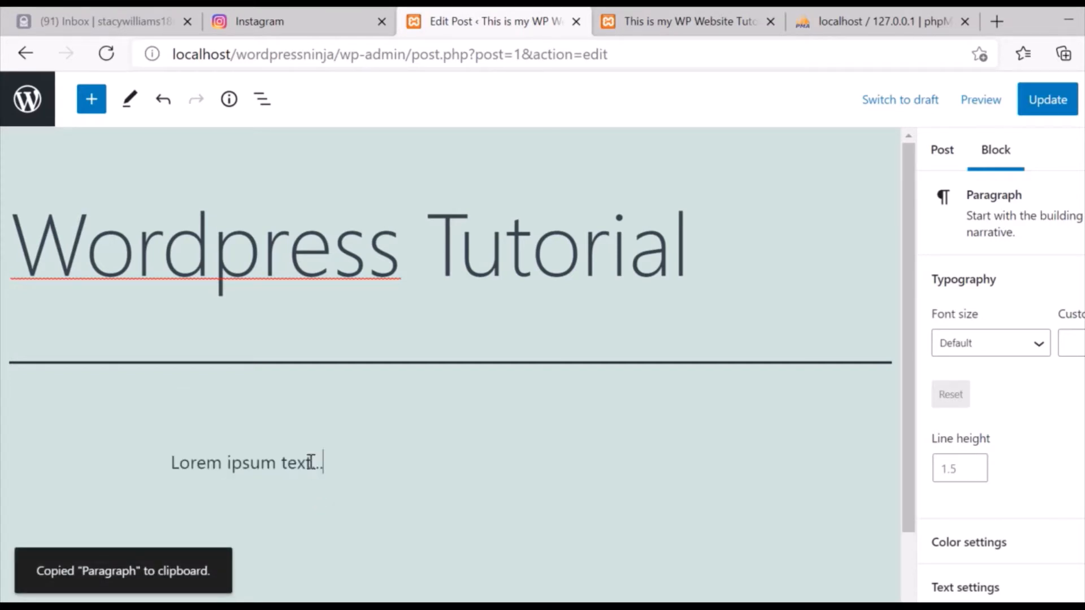
key("ctrl+v")
key("ctrl+v")
key("ctrl+v")
key("ctrl+v")
key("ctrl+v")
key("ctrl+v")
key("ctrl+v")
key("ctrl+v")
key("ctrl+v")
key("ctrl+v")
key("ctrl+v")
key("ctrl+v")
key("ctrl+v")
key("ctrl+v")
key("ctrl+v")
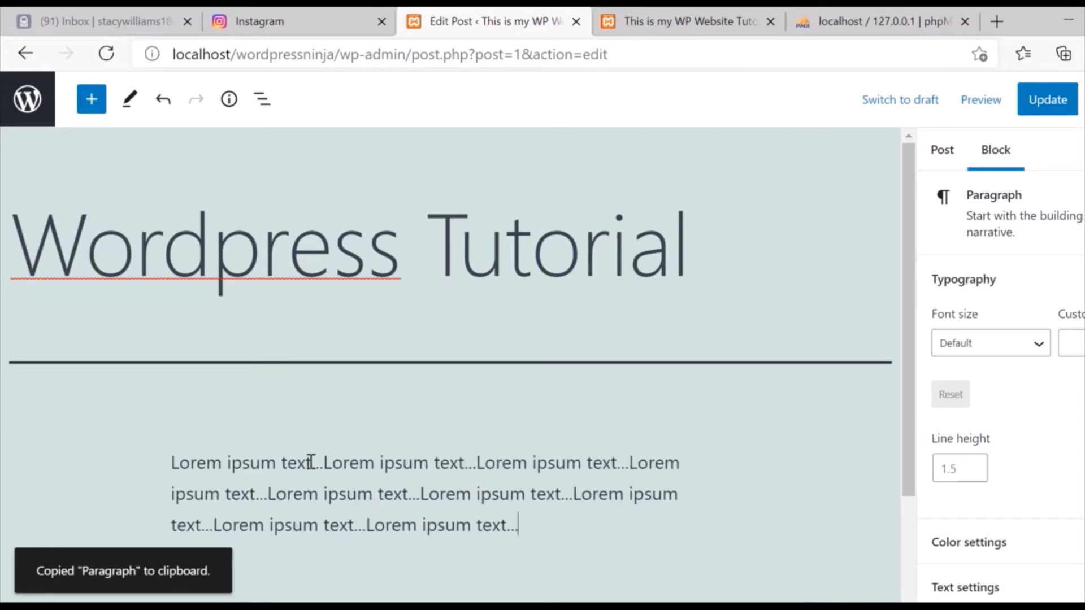
key("ctrl+v")
key("ctrl+v")
key("ctrl+v")
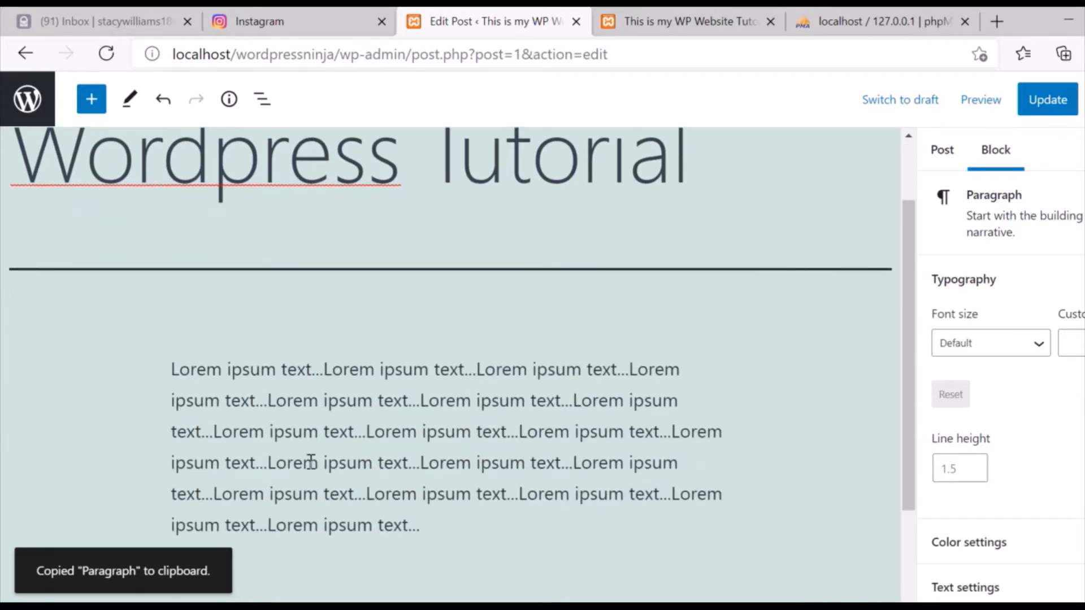
Update the post and review the published WordPress Tutorial page in its new tab.
left_click(1039, 101)
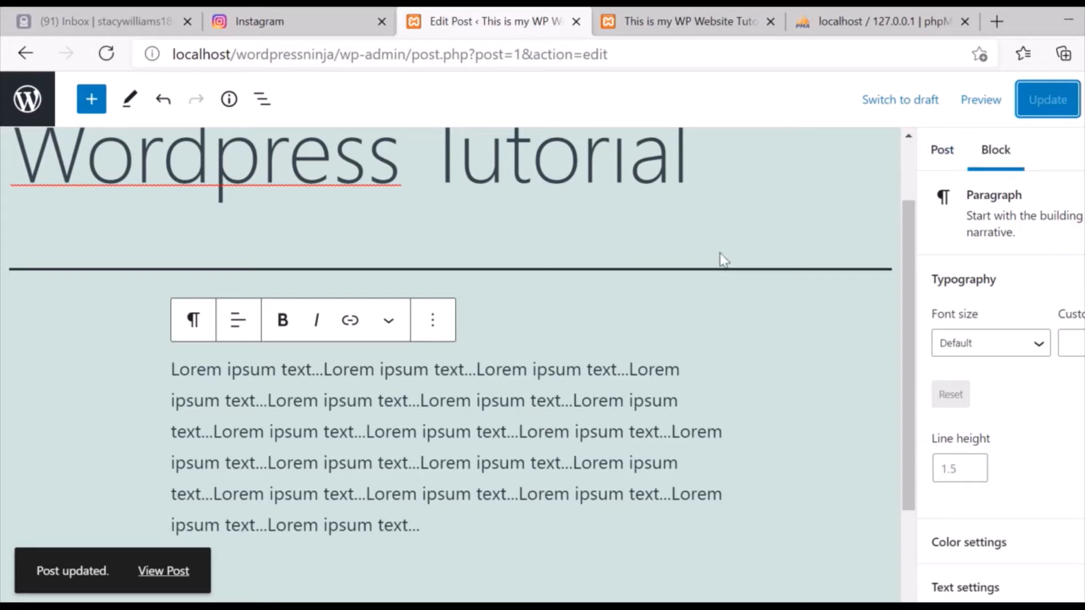
left_click(163, 572)
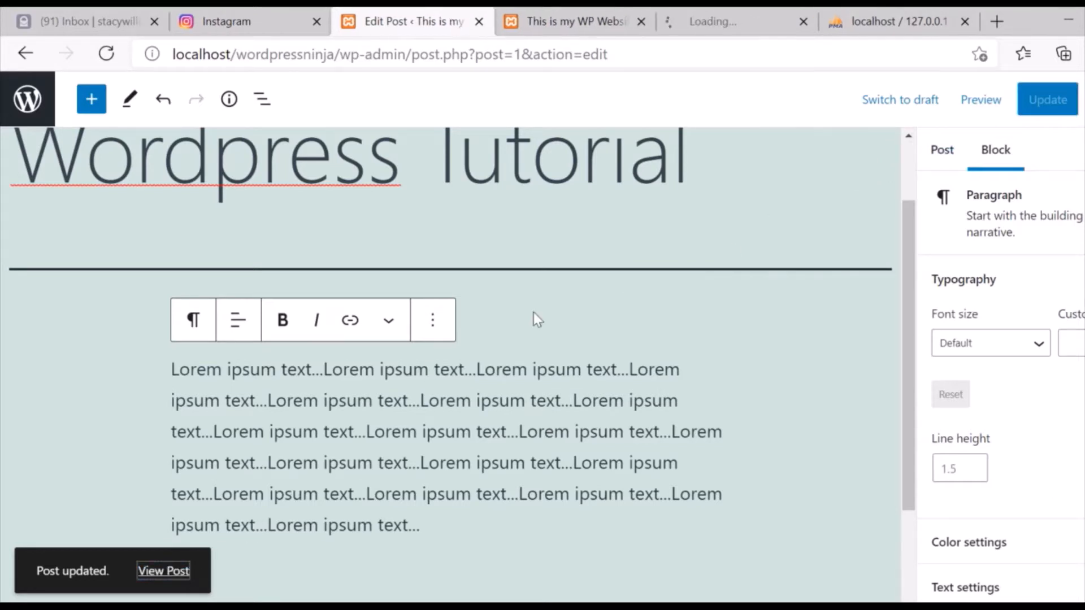
left_click(722, 21)
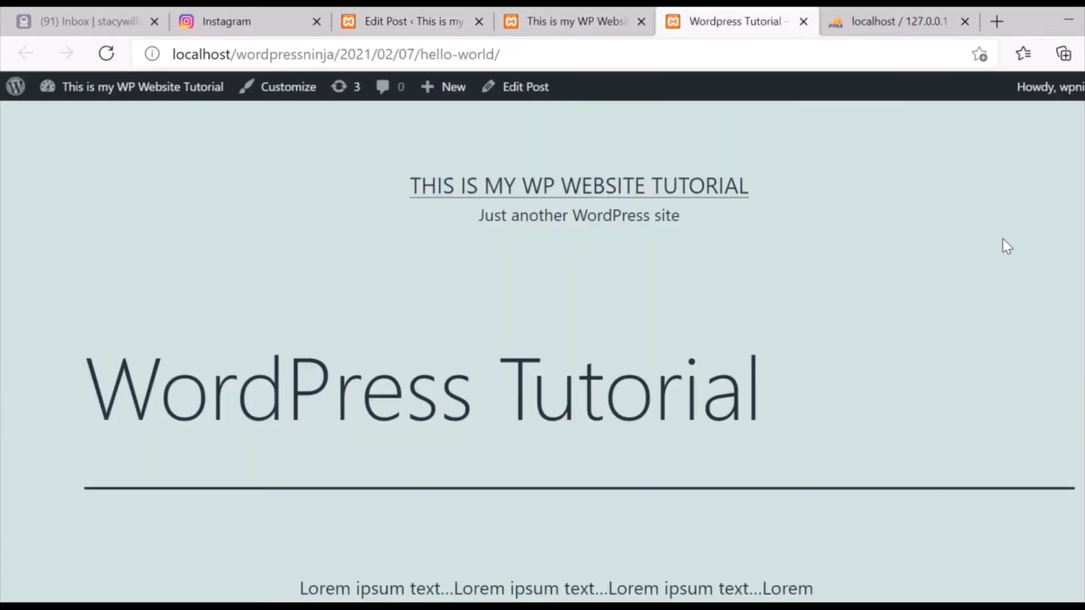
scroll(543, 339, "down", 6)
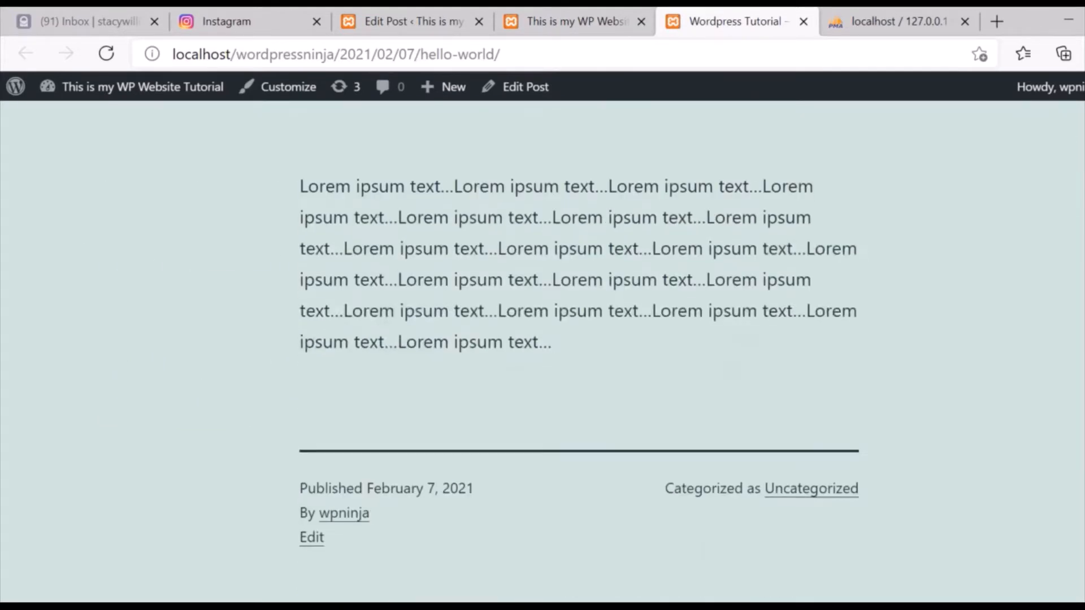
scroll(543, 339, "up", 4)
scroll(543, 339, "down", 7)
scroll(542, 339, "down", 3)
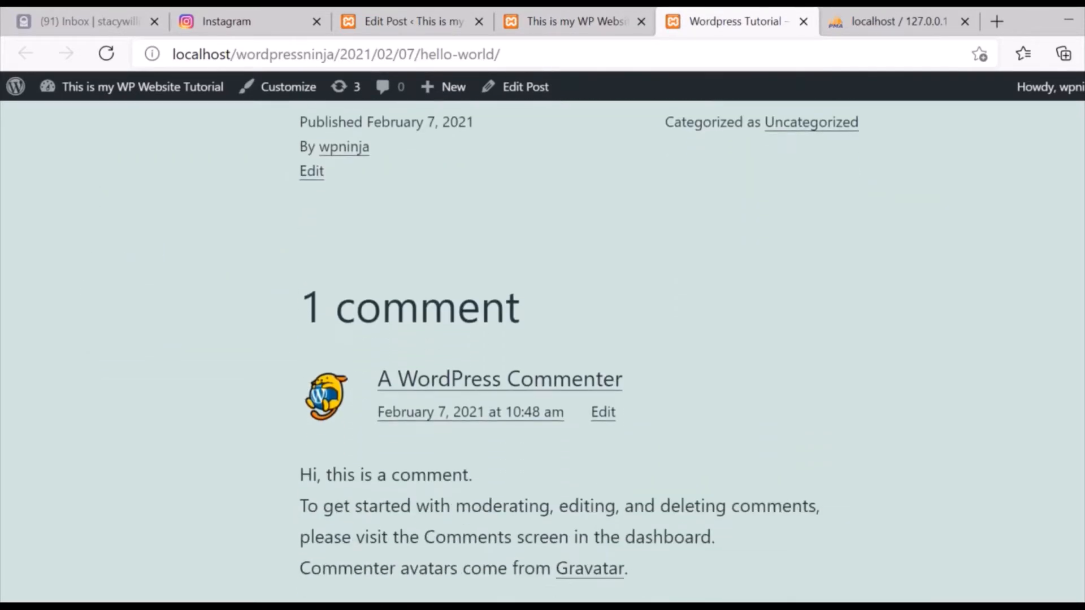
scroll(542, 339, "up", 9)
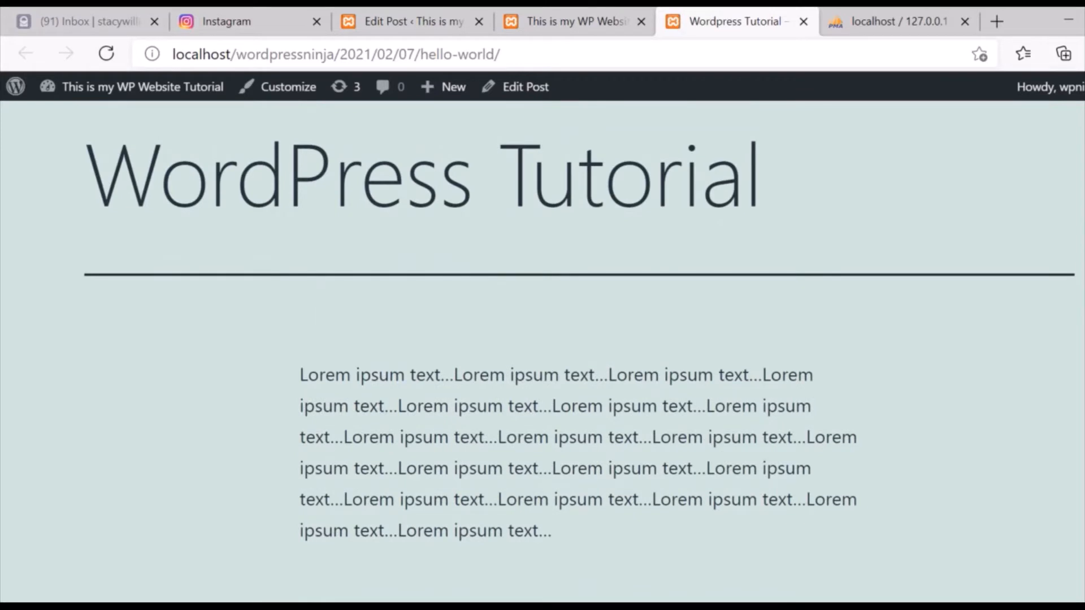
scroll(1023, 90, "up", 2)
Switch back to the post editor tab and go back to the All Posts list.
left_click(545, 8)
left_click(399, 12)
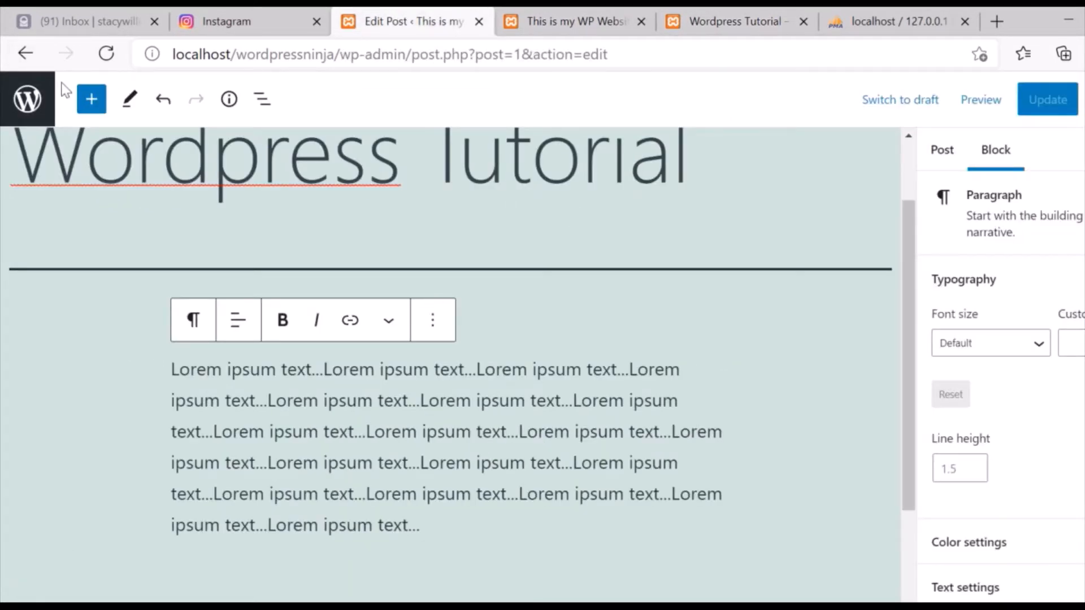
left_click(25, 53)
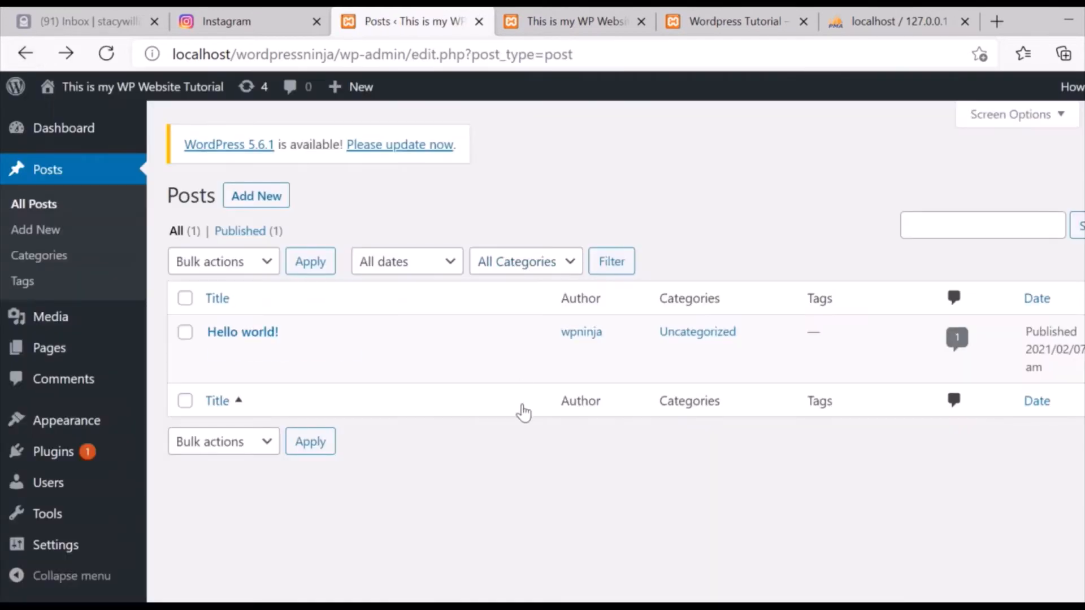
mouse_move(400, 373)
mouse_move(54, 323)
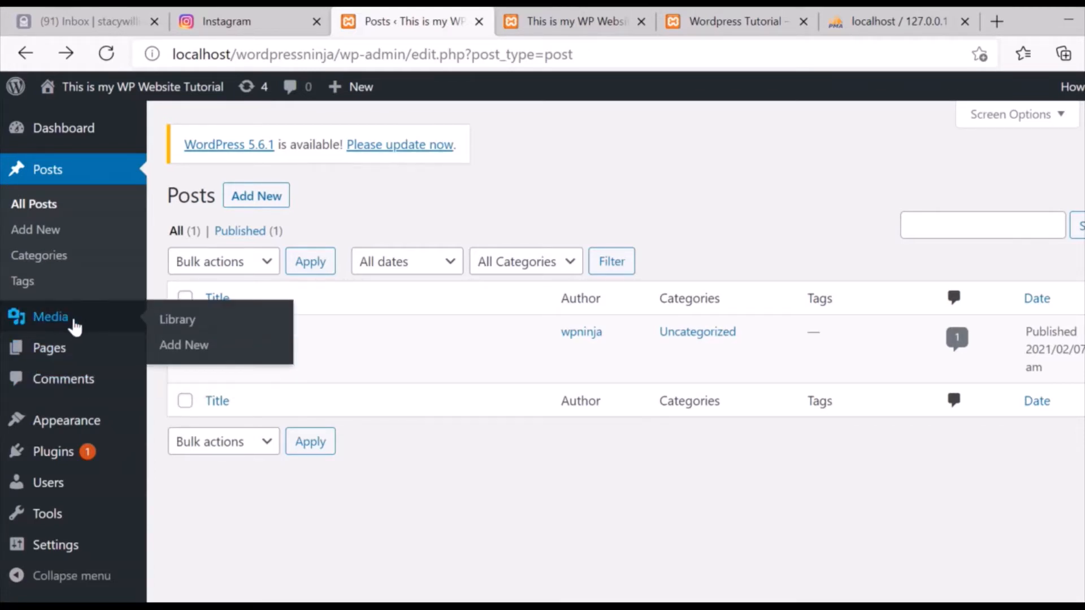
mouse_move(66, 356)
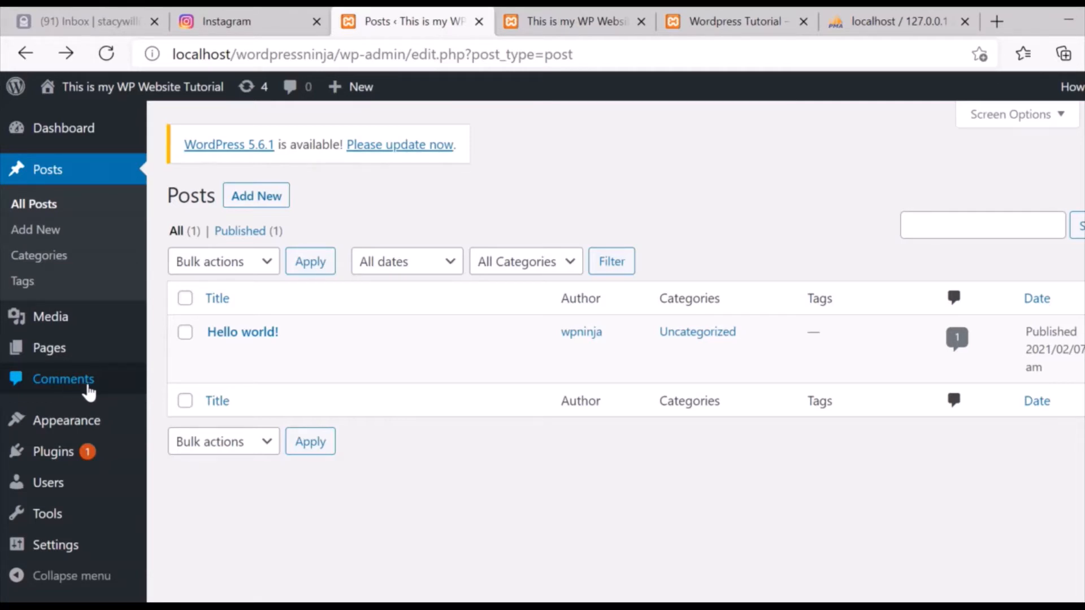
mouse_move(46, 435)
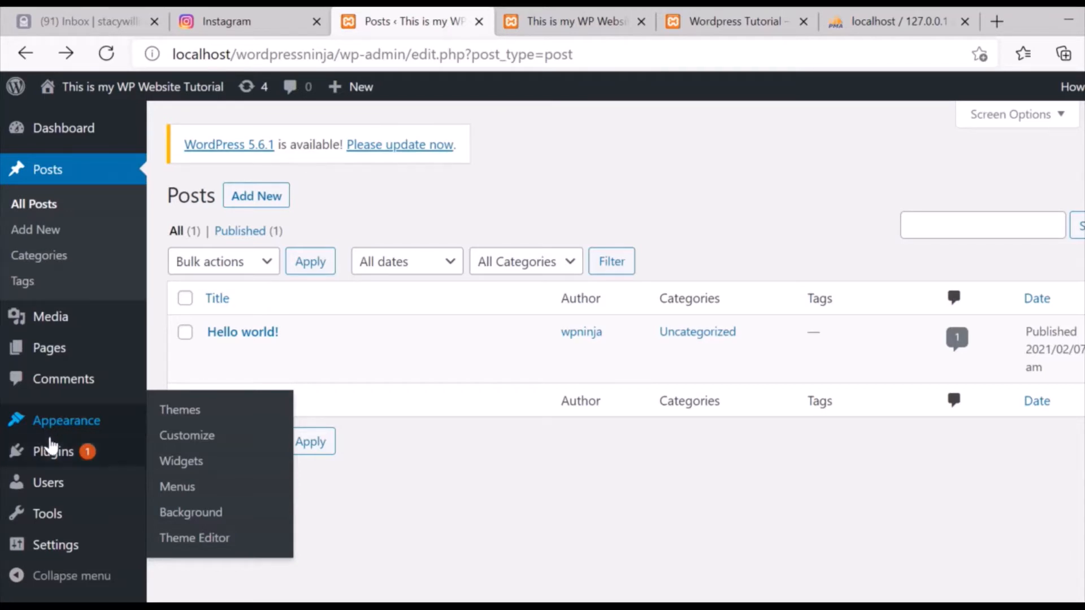
mouse_move(50, 464)
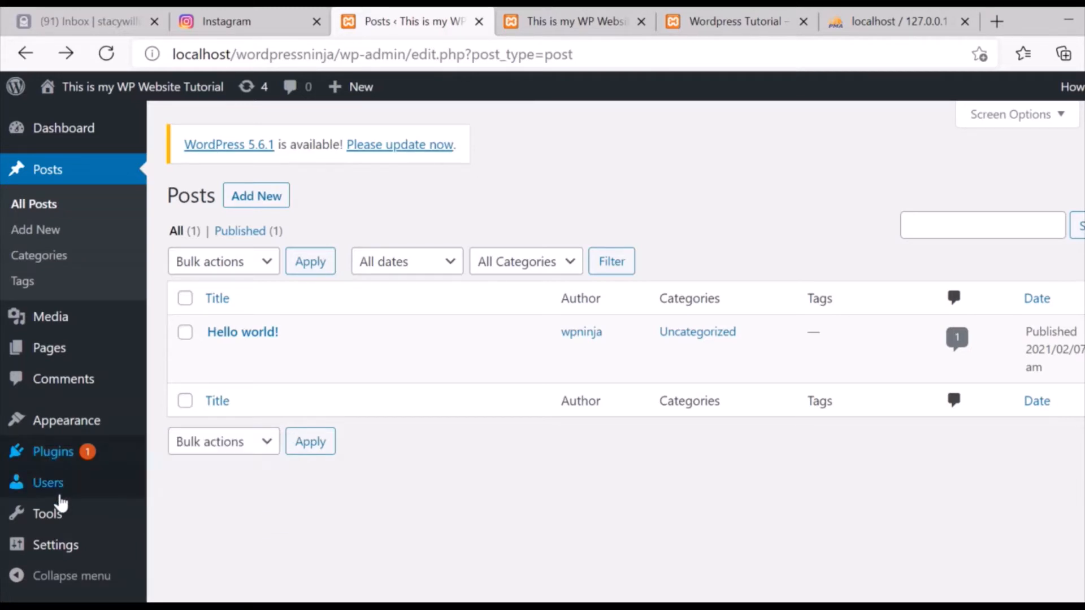
mouse_move(54, 492)
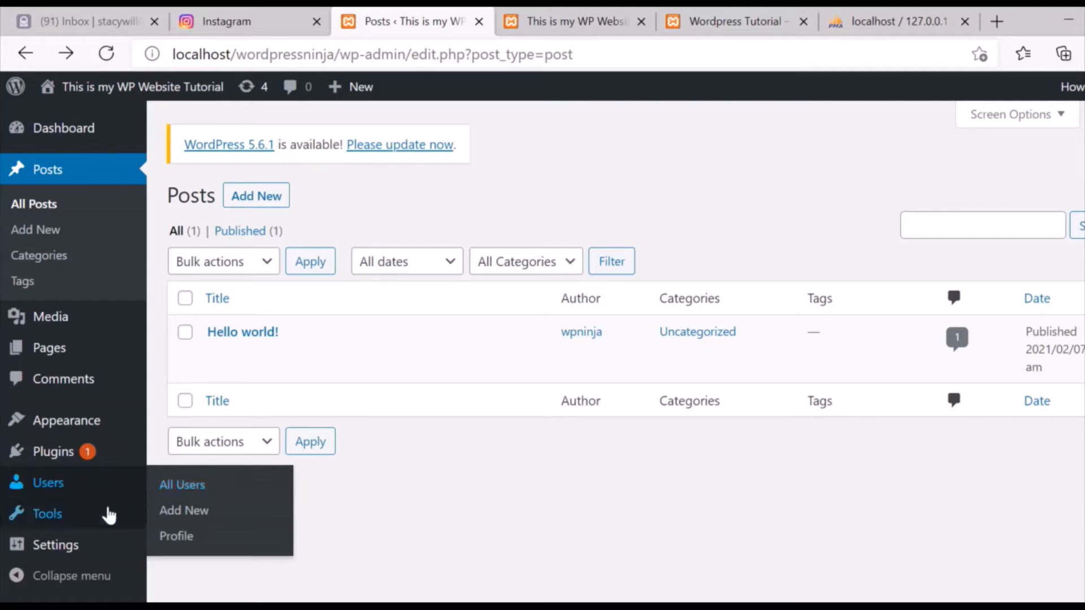
mouse_move(59, 517)
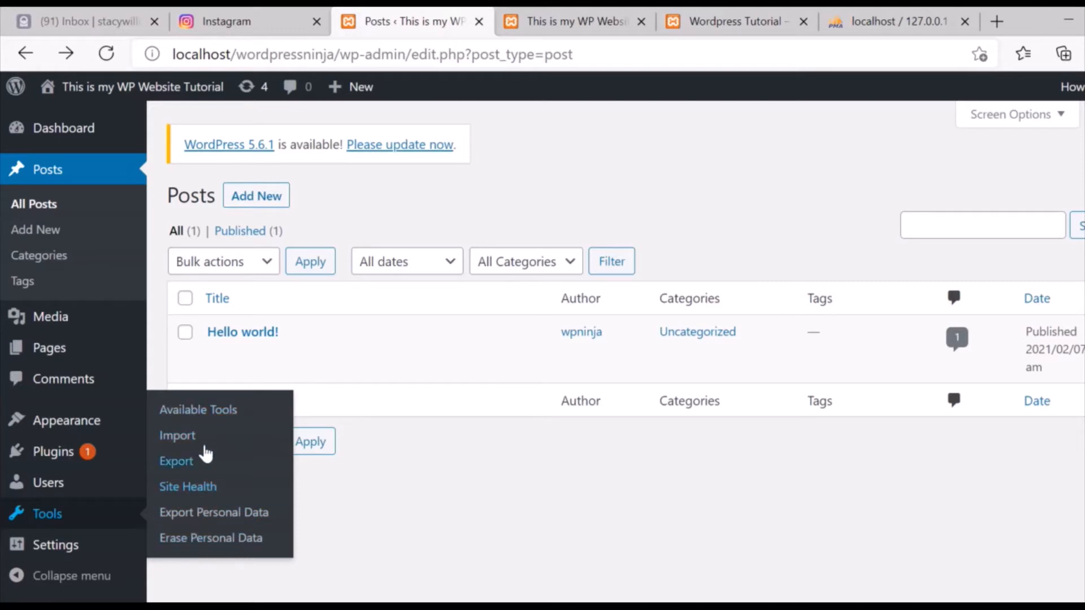
mouse_move(50, 551)
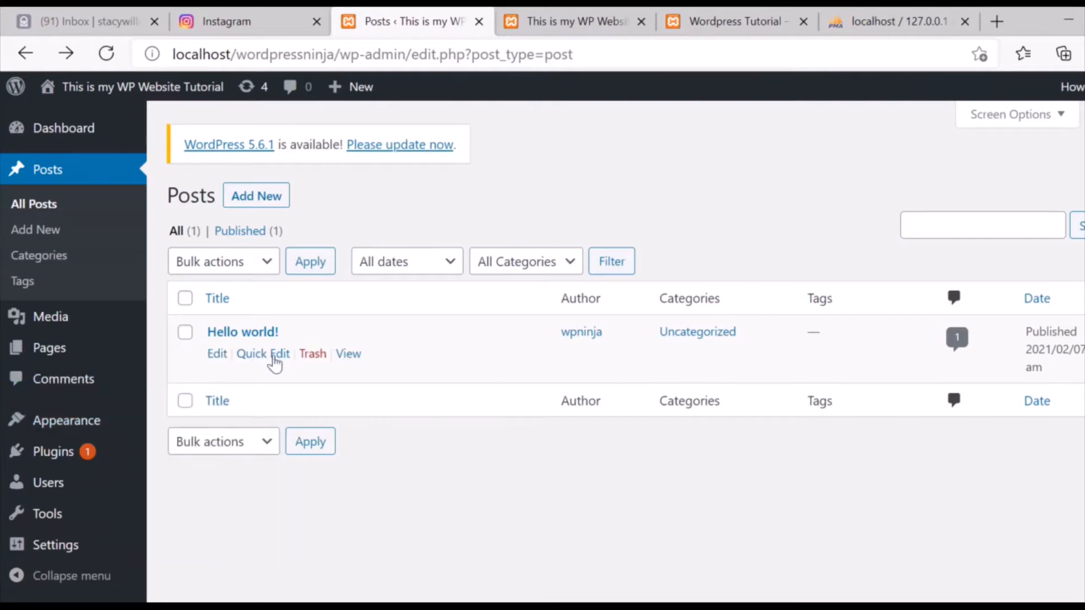
mouse_move(68, 427)
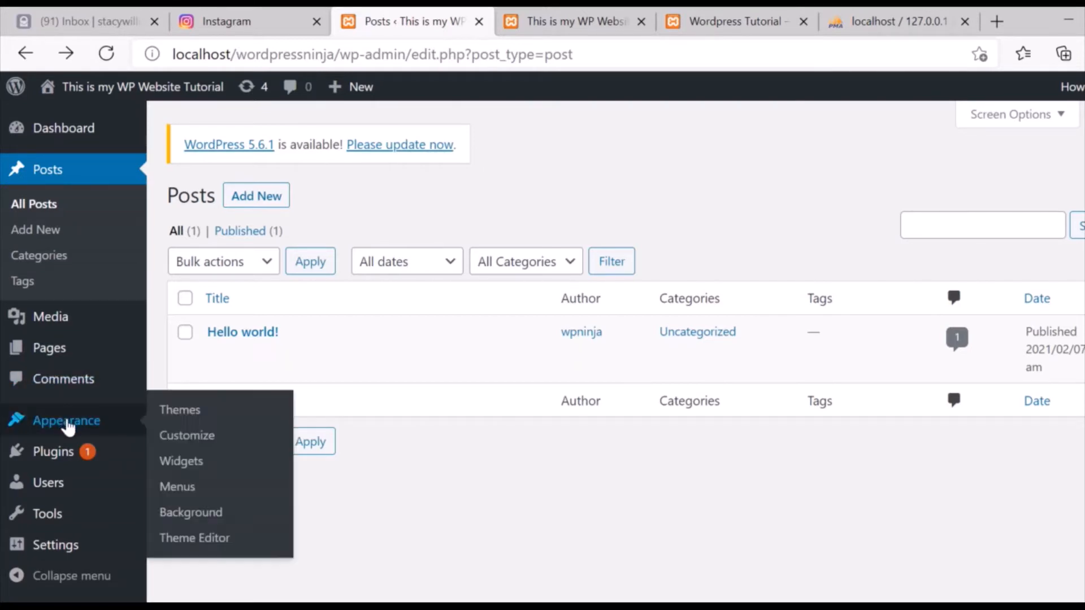
Open the installed Themes page and look over the available themes.
left_click(221, 415)
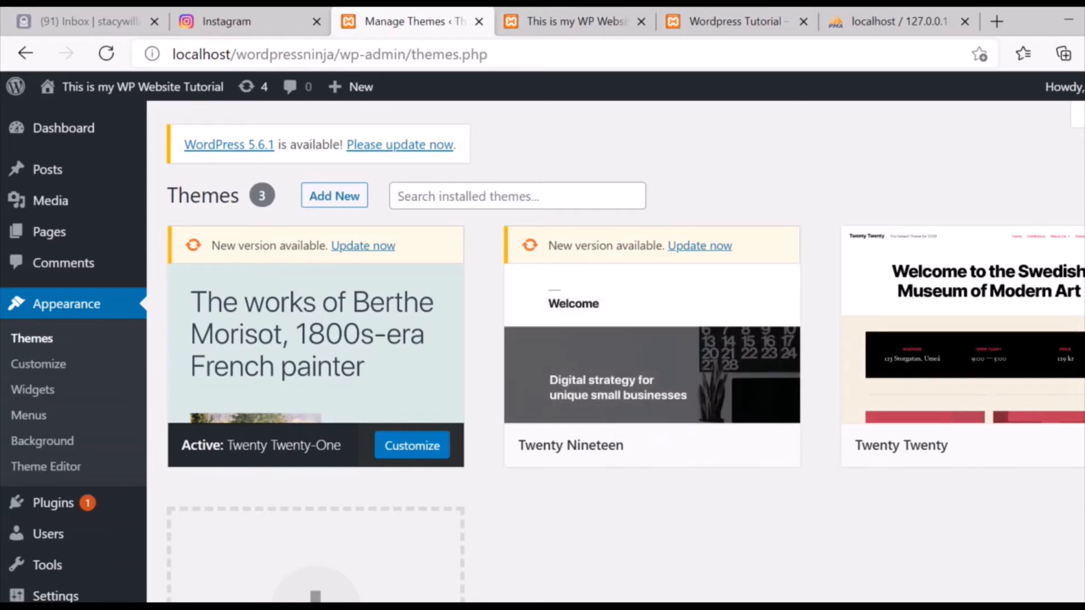
scroll(543, 351, "down", 2)
scroll(542, 351, "up", 2)
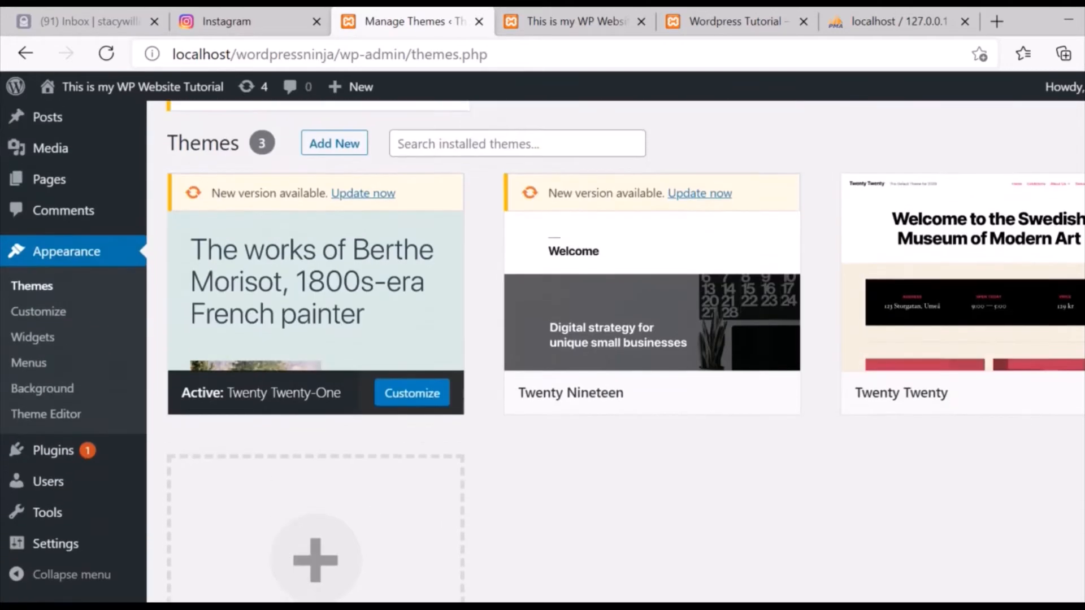
scroll(554, 179, "down", 4)
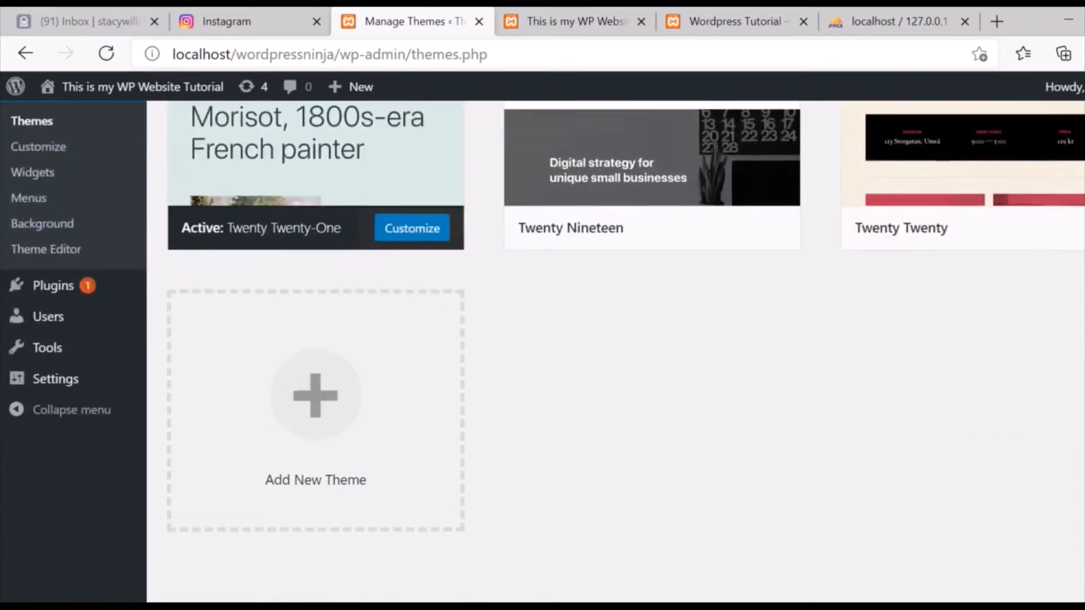
scroll(554, 179, "up", 4)
Search installed themes for 'astra', find none, and go to Add New themes.
left_click(515, 200)
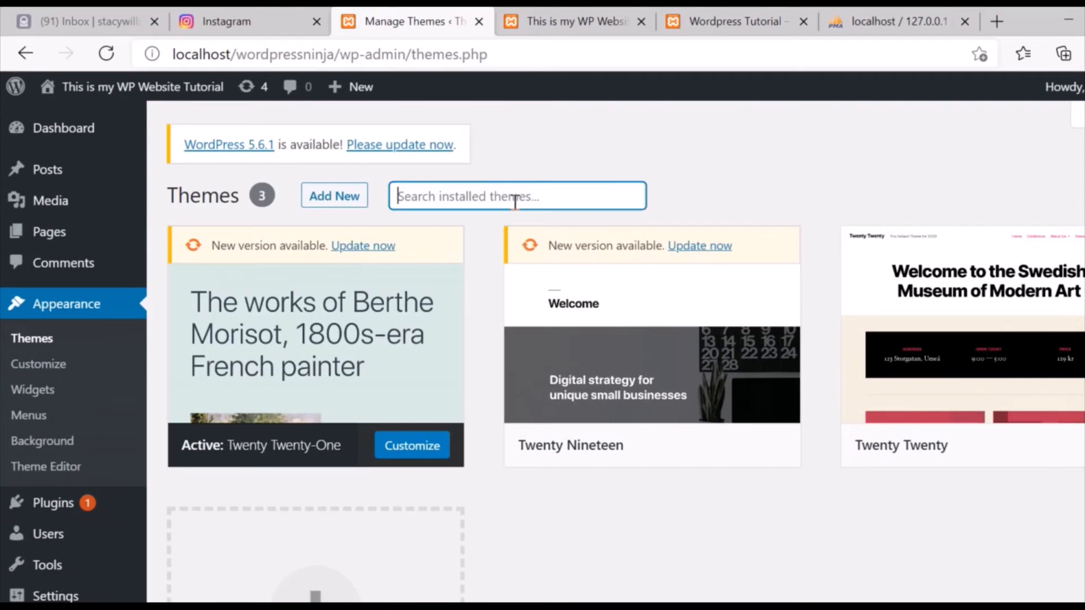
type("ast")
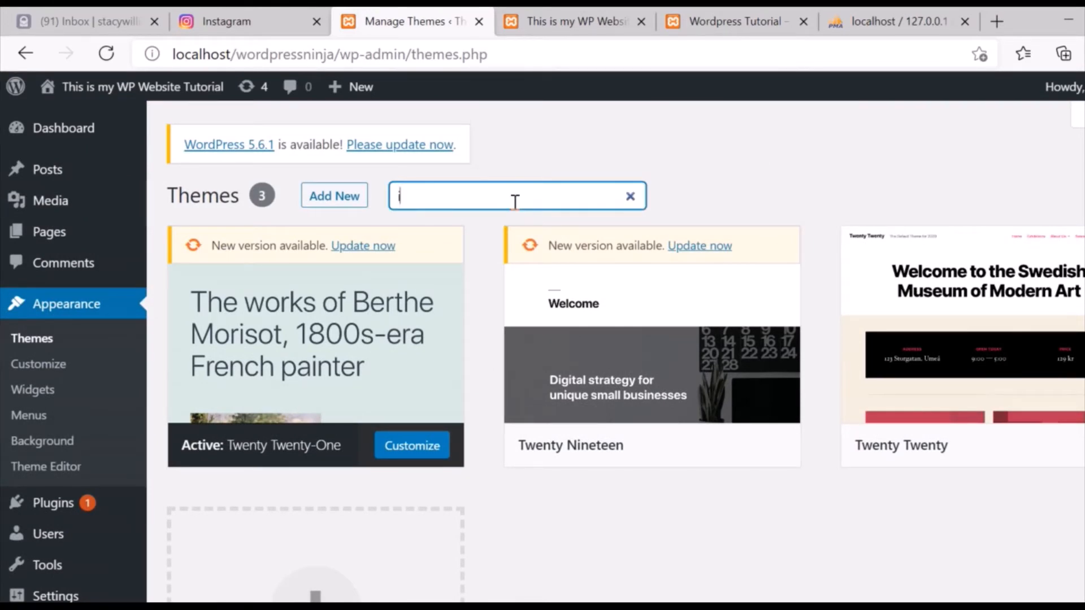
type("ra")
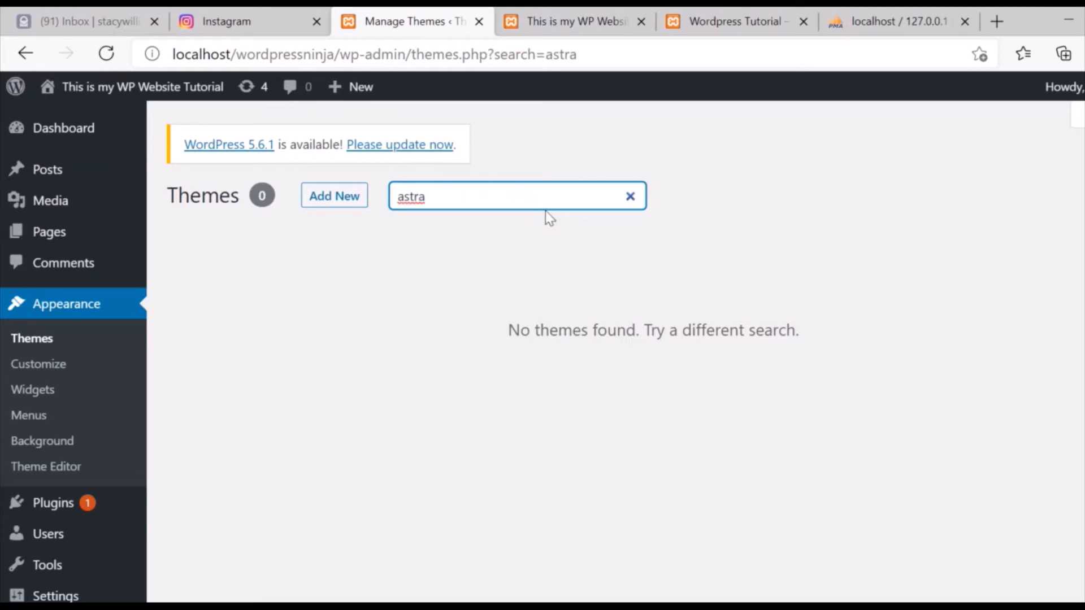
left_click(319, 197)
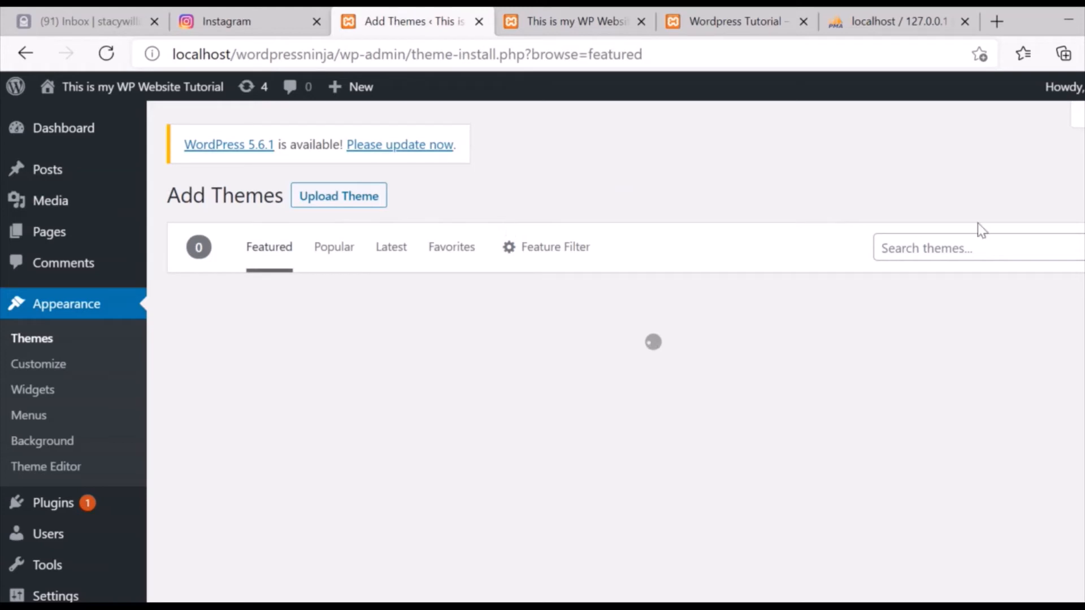
Search the theme directory for 'Astra' and install the Astra theme.
left_click(940, 254)
type("Astra")
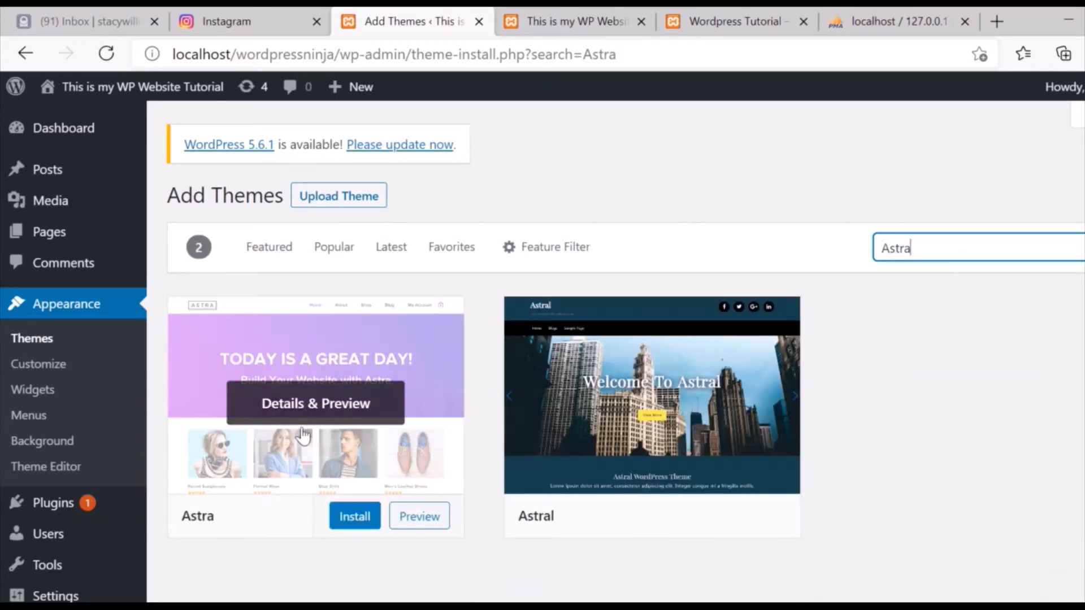
left_click(348, 519)
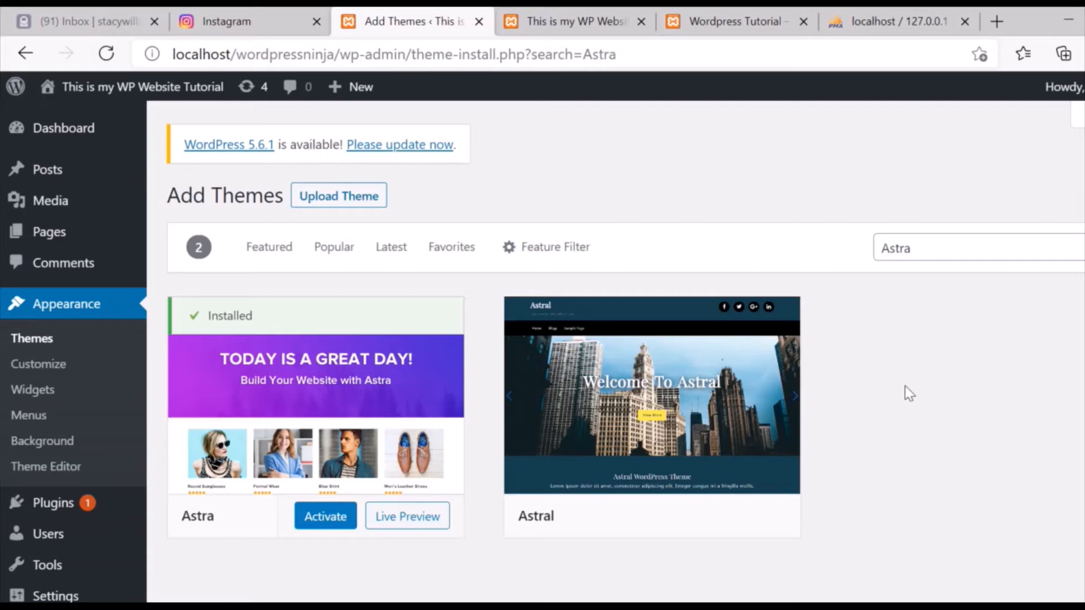
Activate the newly installed Astra theme.
left_click(326, 525)
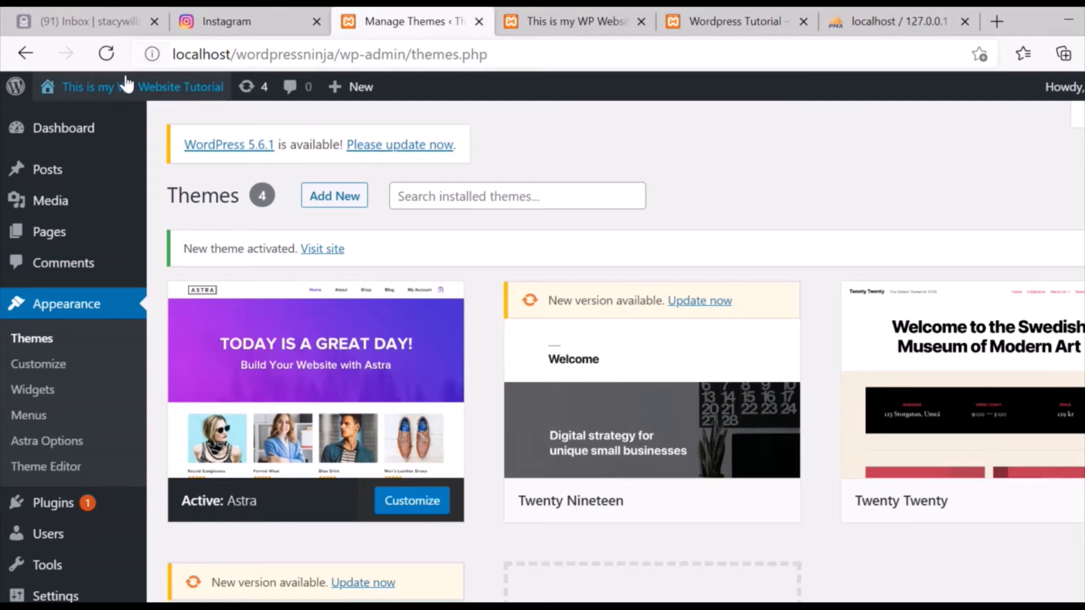
Open the live site in a new tab and scroll through its new Astra look.
mouse_move(124, 92)
middle_click(67, 121)
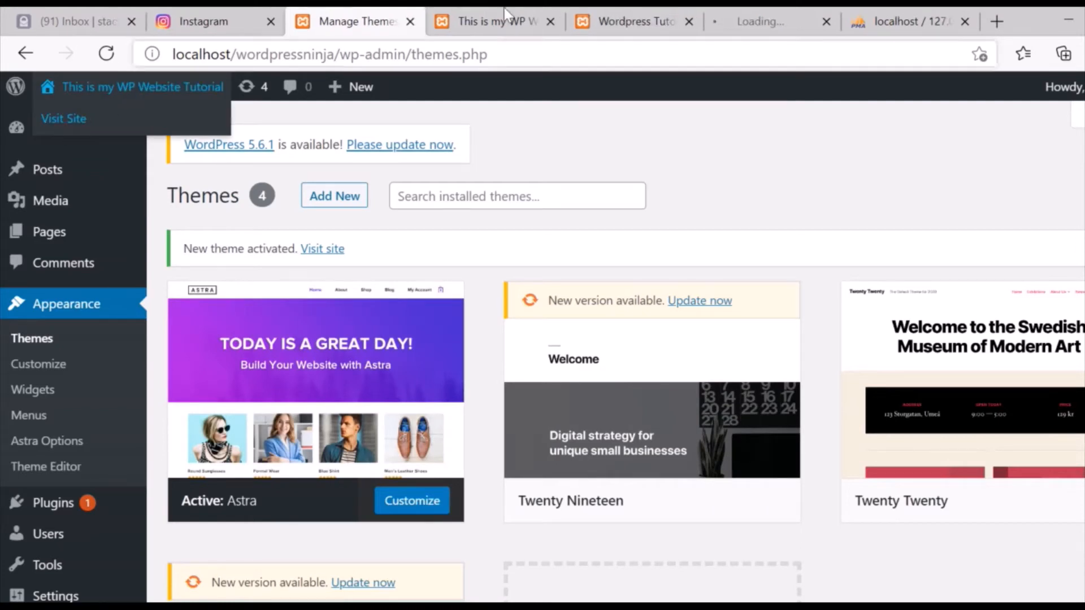
left_click(782, 10)
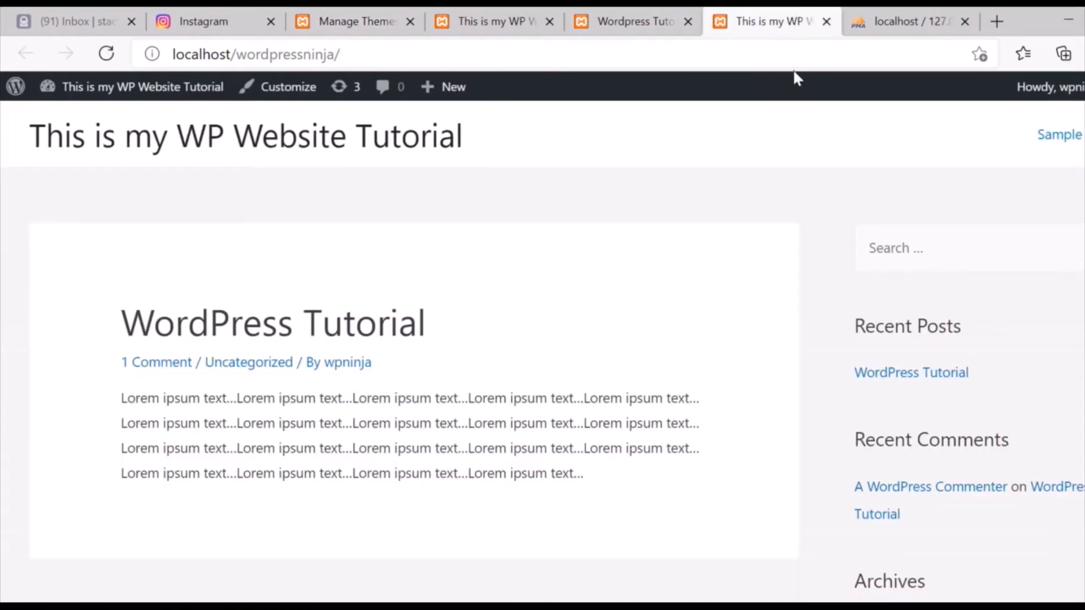
scroll(542, 350, "down", 7)
scroll(543, 350, "up", 7)
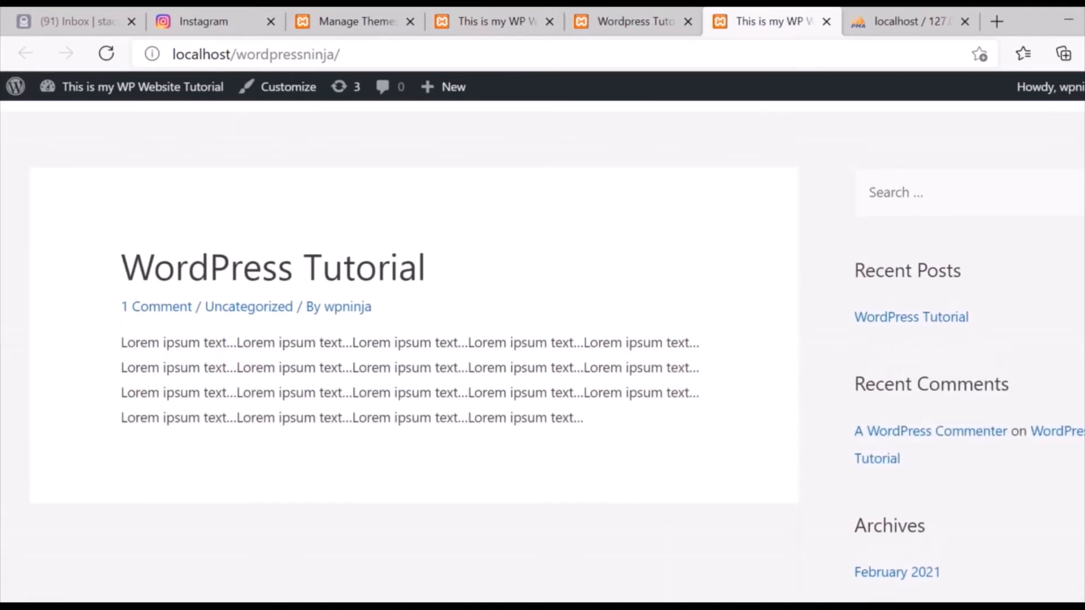
scroll(651, 149, "down", 8)
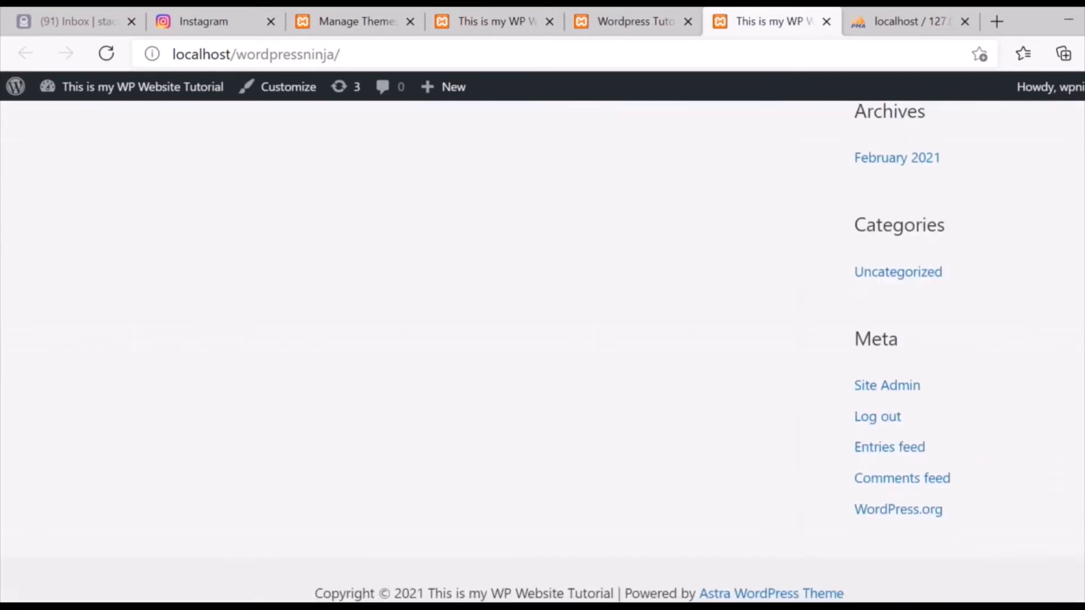
scroll(651, 149, "up", 8)
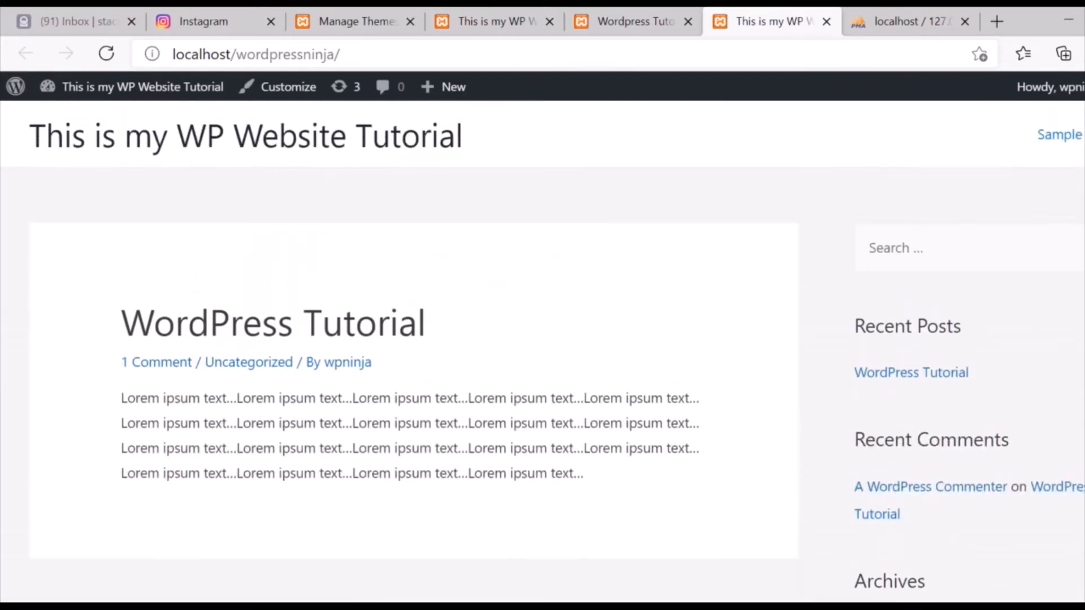
Close the two outdated site tabs and return to the Themes admin page.
left_click(623, 14)
left_click(512, 21)
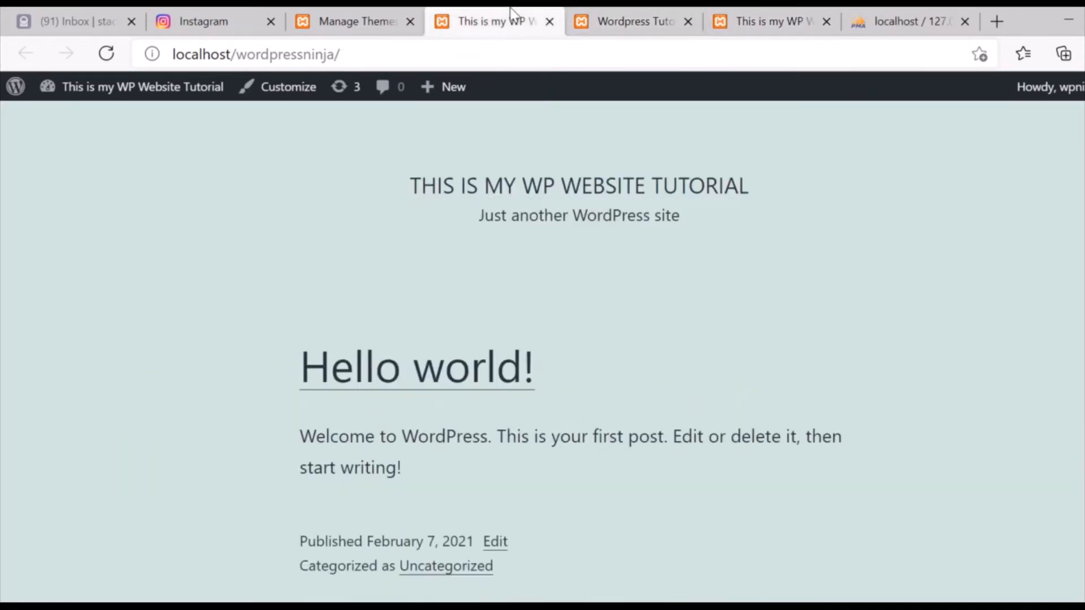
left_click(549, 22)
left_click(549, 22)
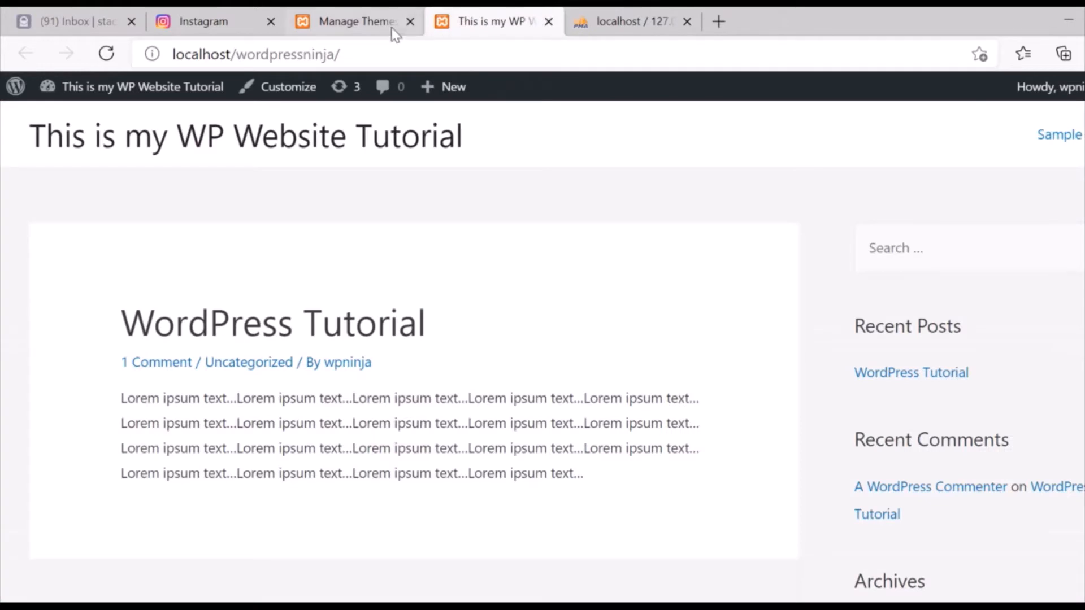
left_click(371, 27)
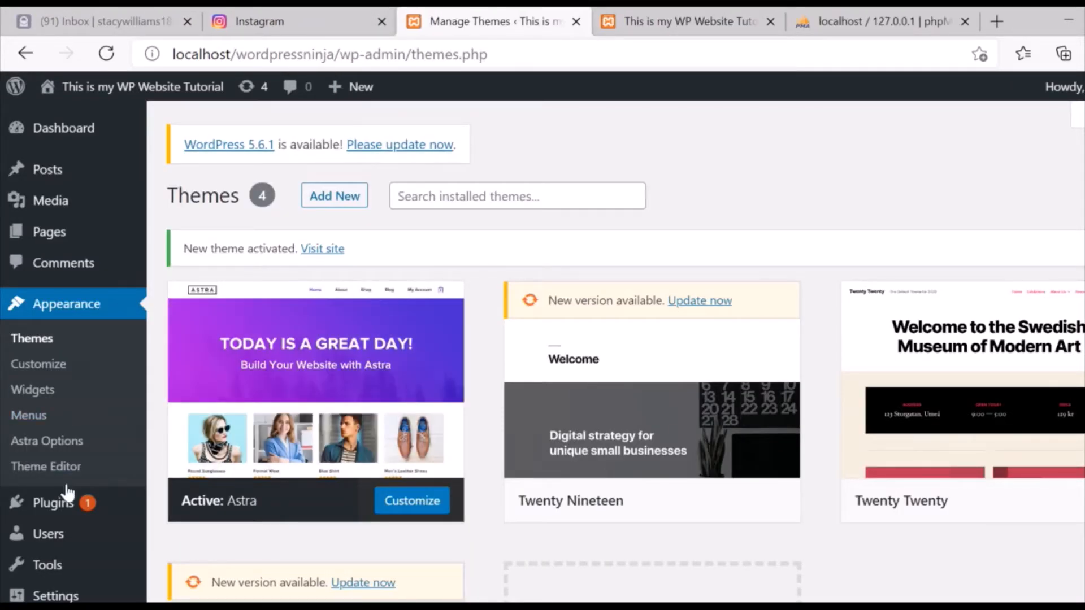
Go to Installed Plugins (Akismet Anti-Spam, Hello Dolly), then to the Add New plugins page.
mouse_move(58, 507)
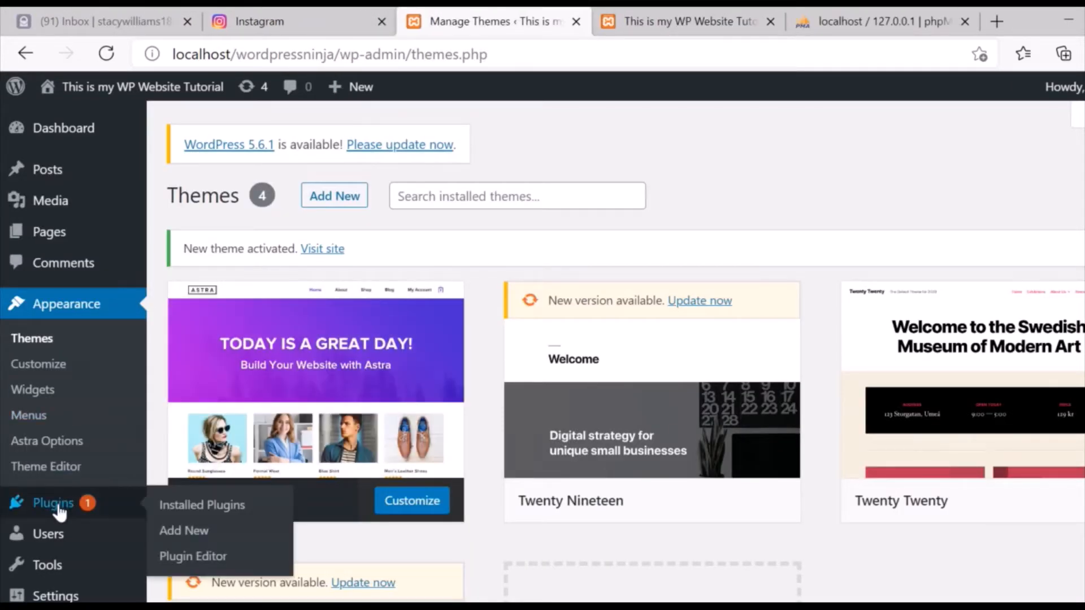
left_click(197, 508)
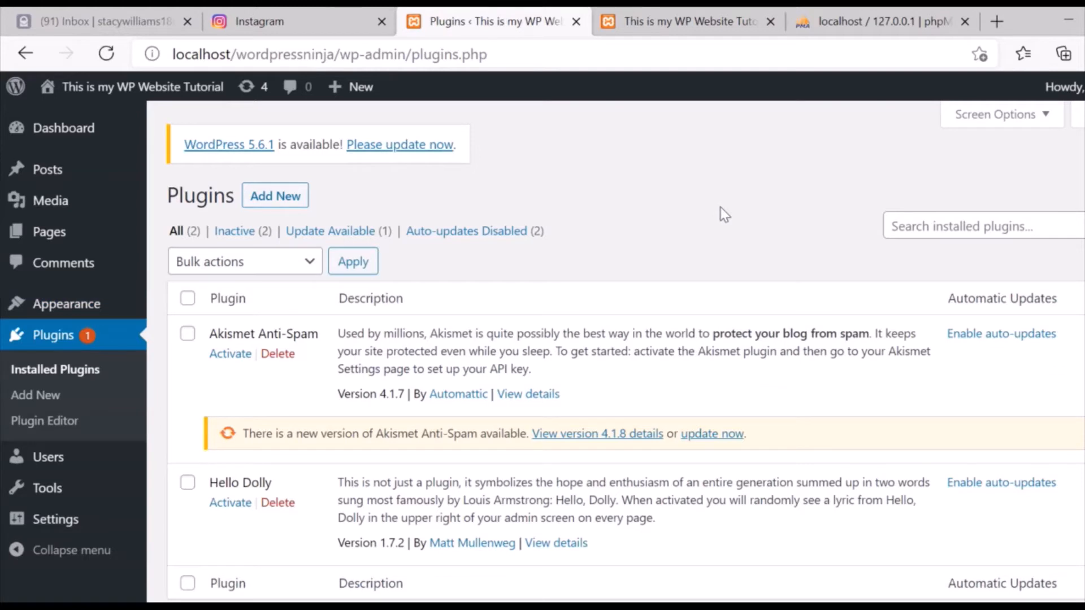
left_click(270, 205)
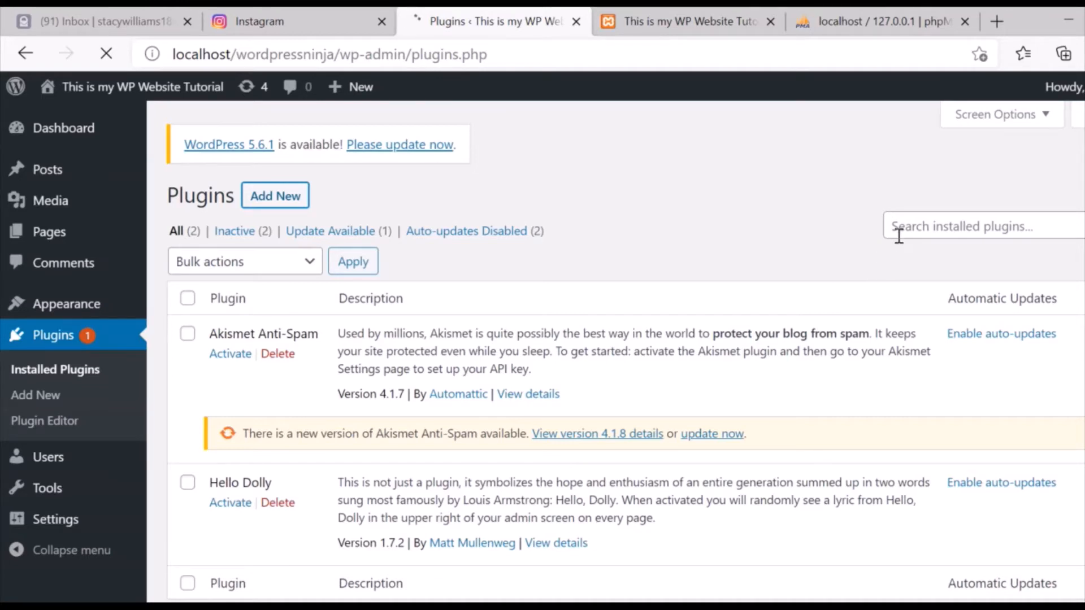
Search the plugin directory for 'Elementor', dismissing the spell-check suggestions.
left_click(878, 244)
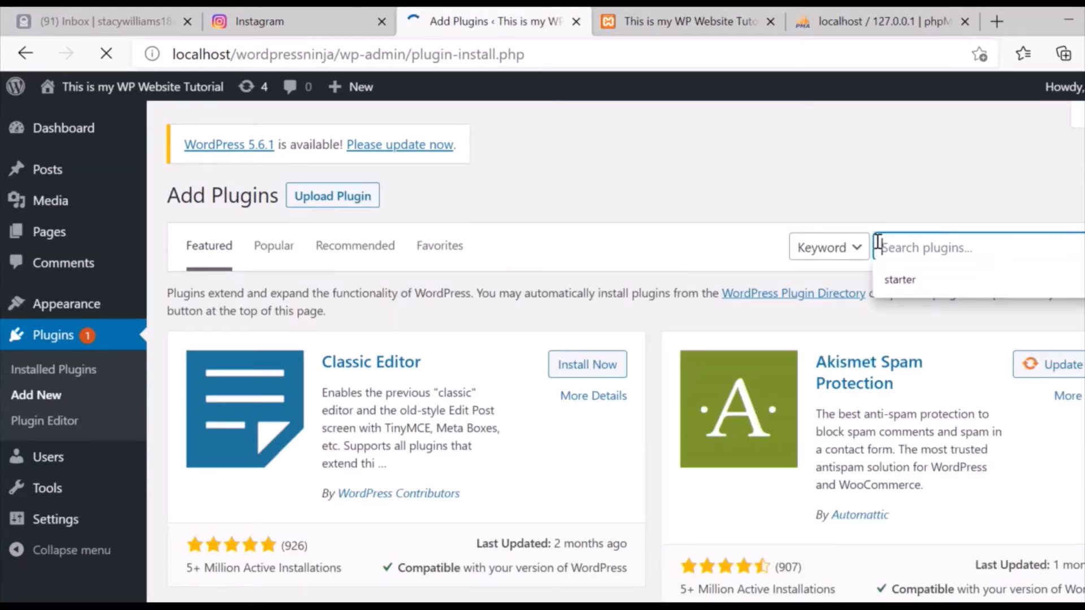
type("Elem")
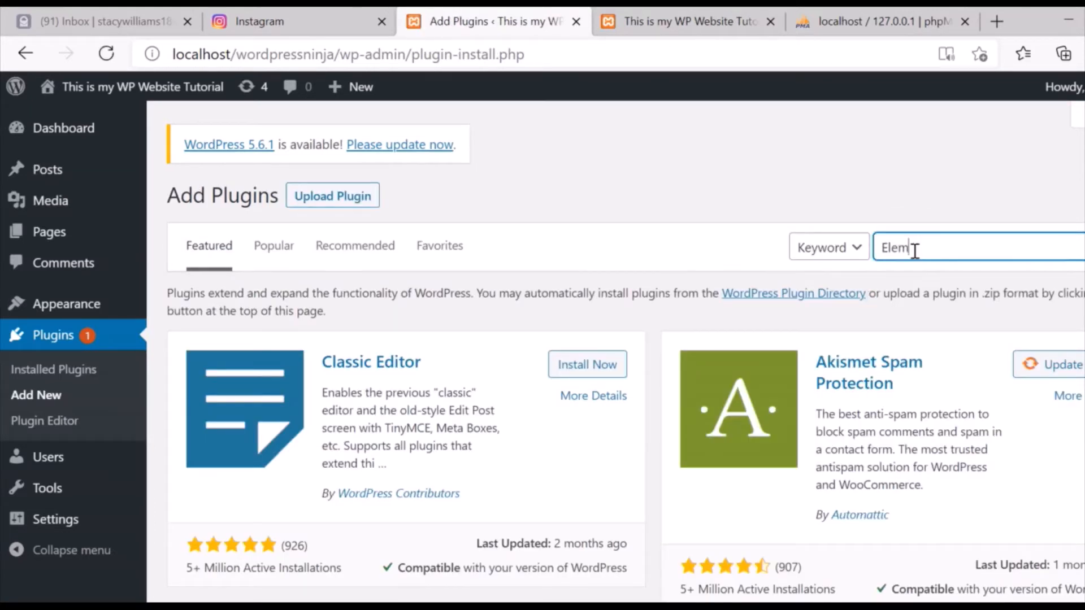
type("entor")
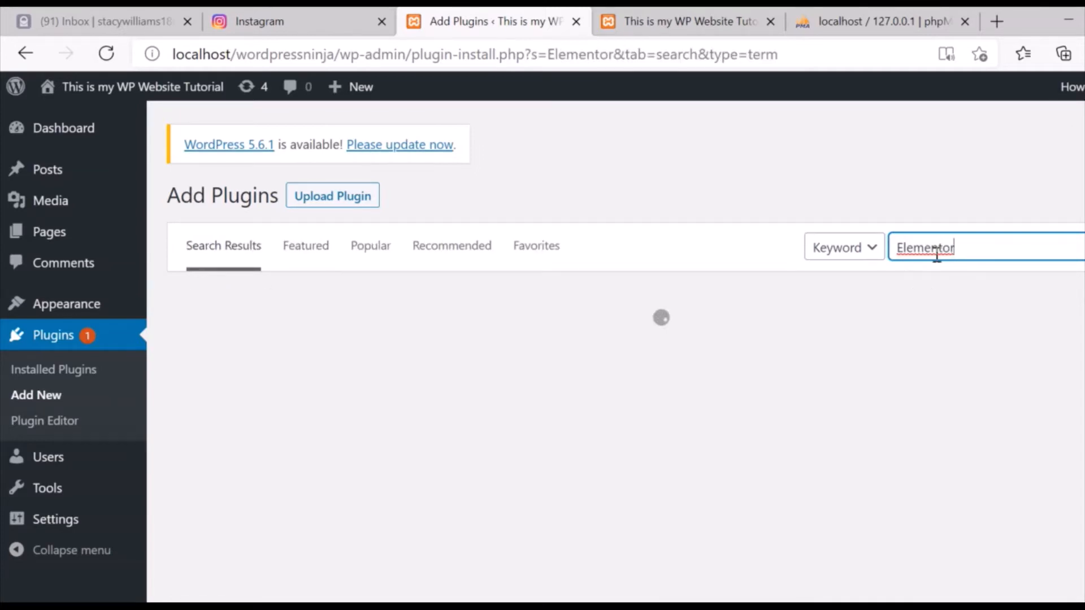
right_click(921, 251)
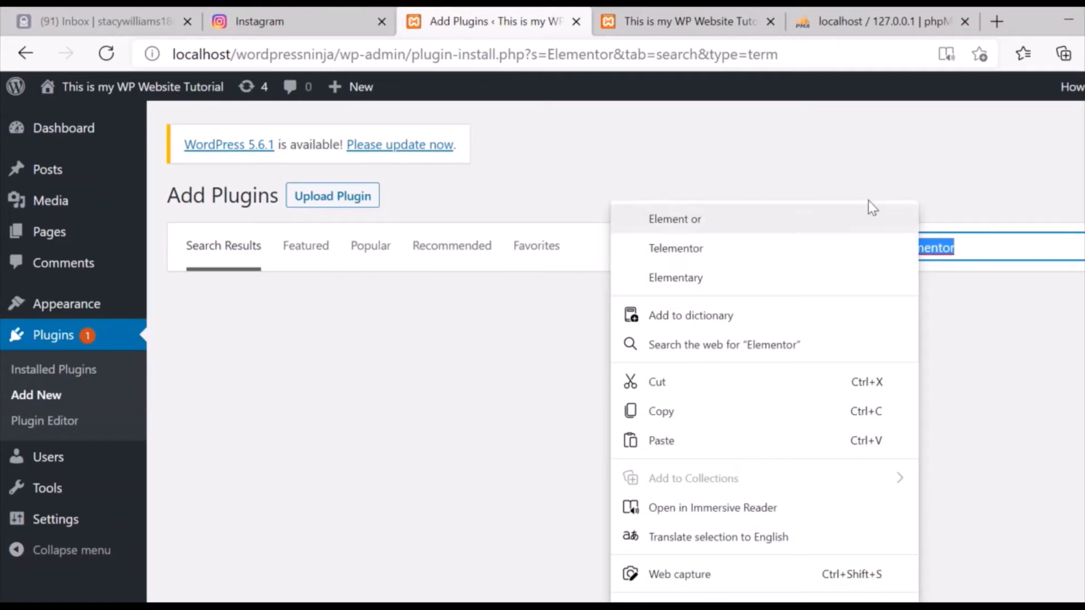
left_click(886, 155)
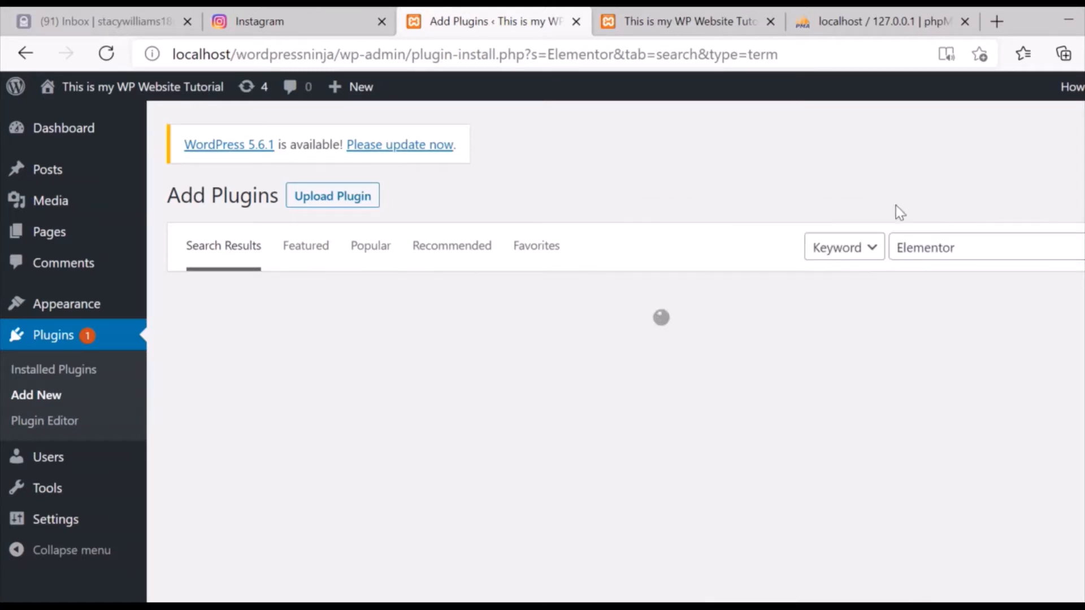
double_click(923, 248)
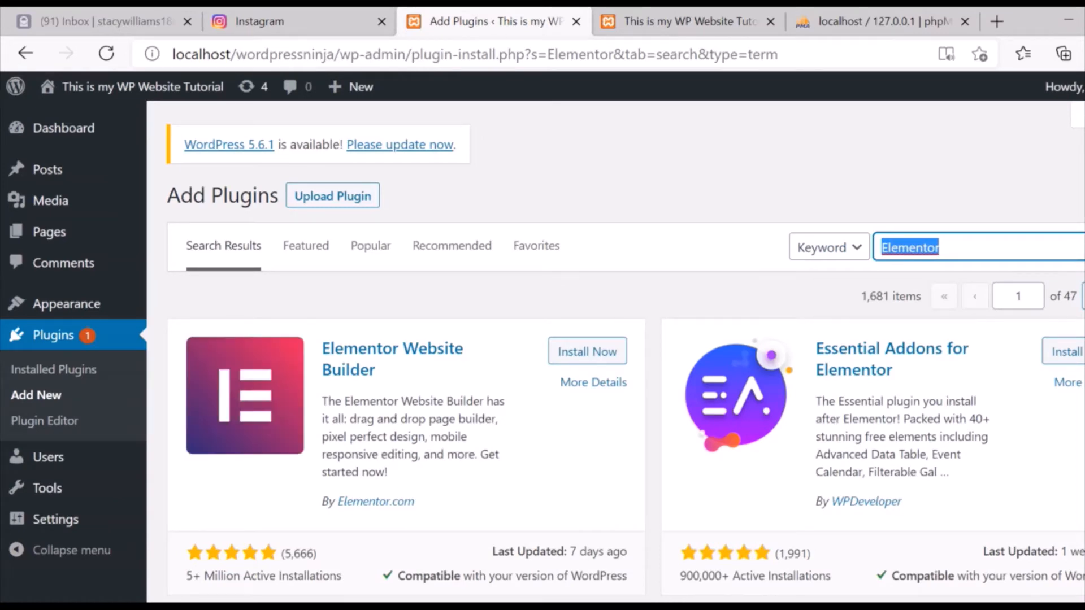
Install the Starter Templates plugin by Brainstorm Force and activate it.
scroll(626, 351, "down", 6)
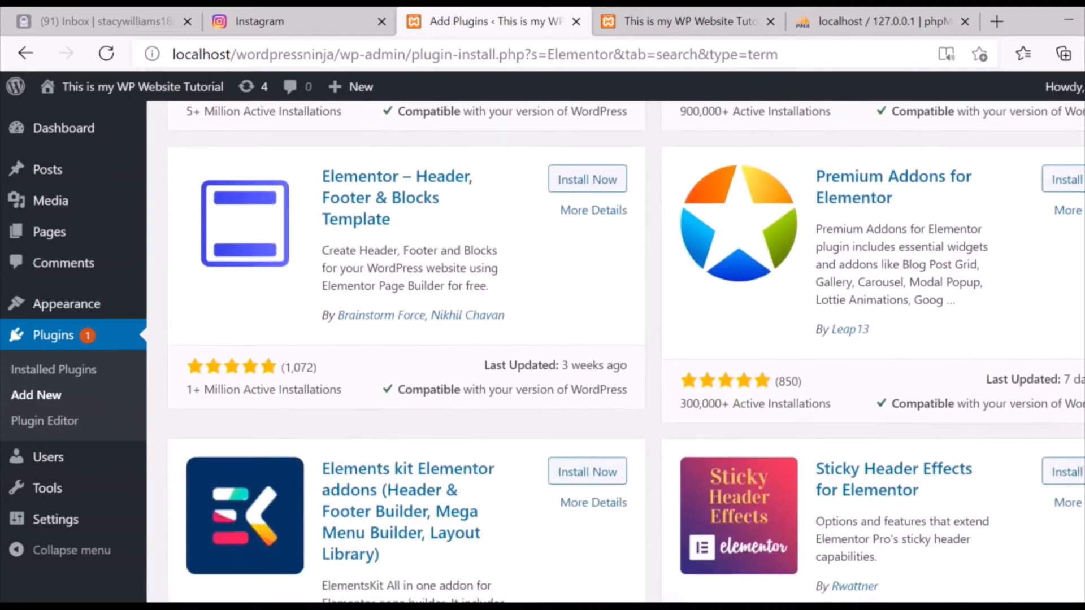
scroll(655, 242, "down", 10)
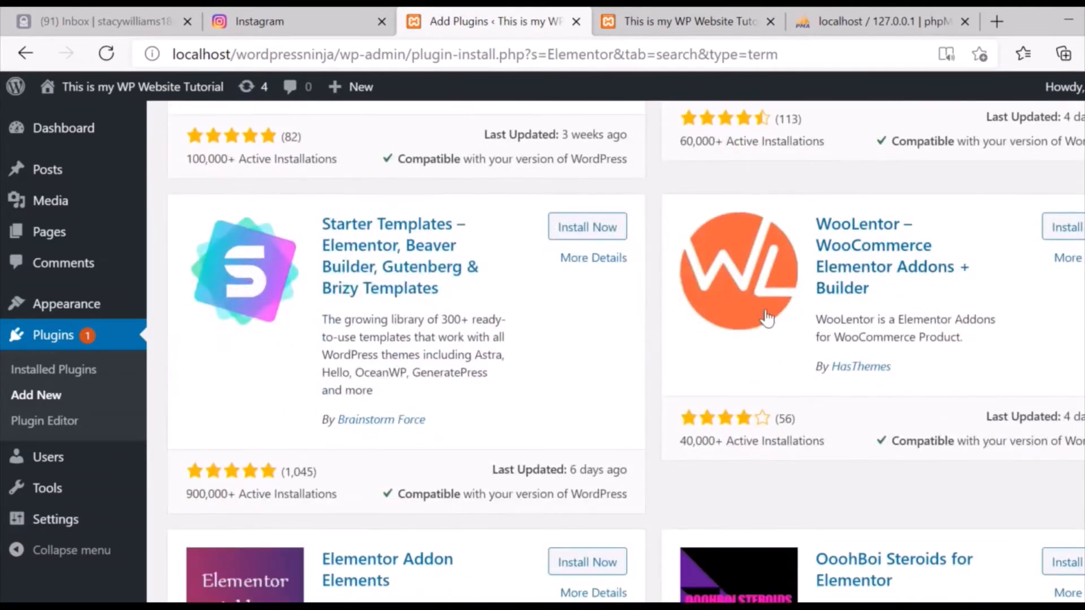
left_click(587, 227)
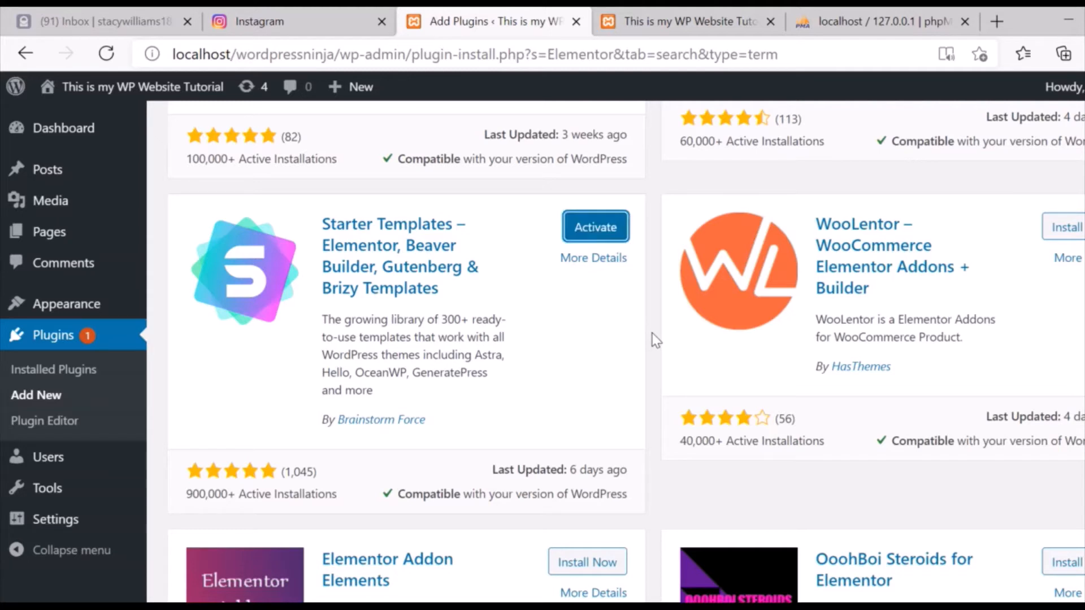
left_click_drag(591, 205, 598, 222)
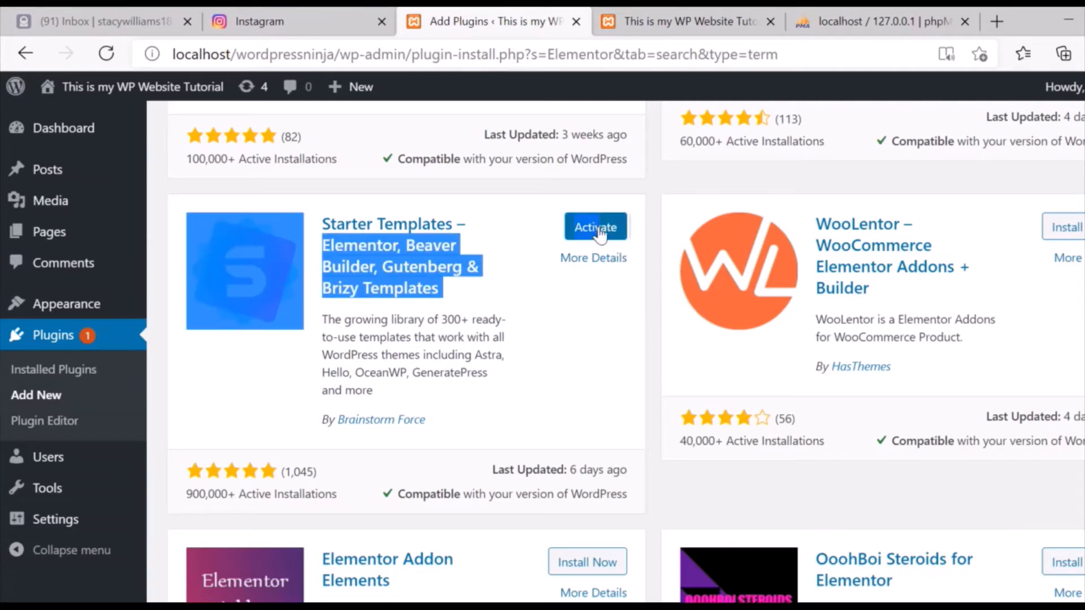
left_click(600, 234)
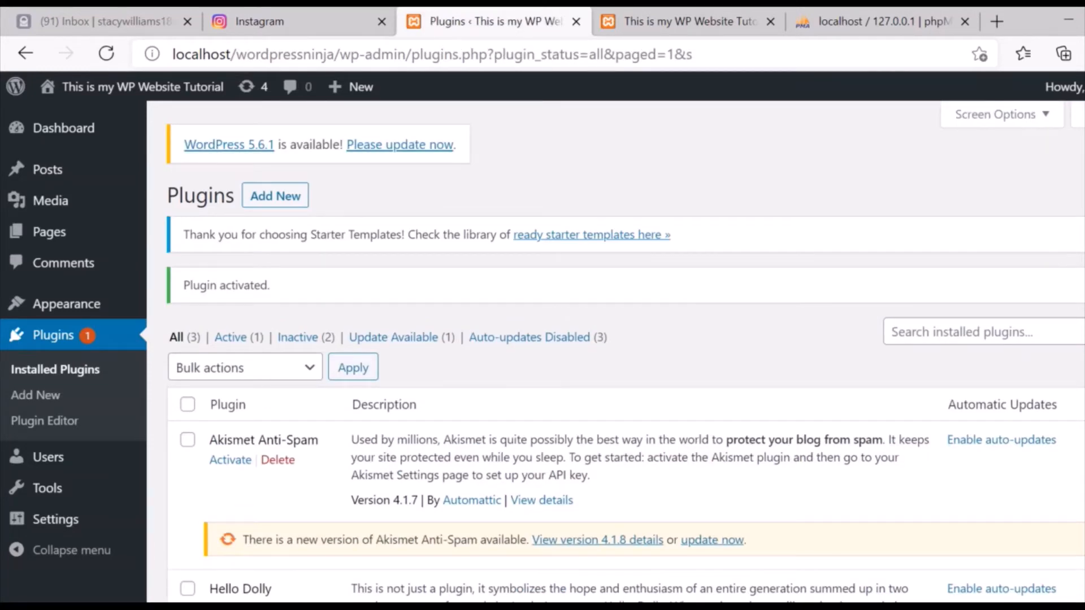
Open the Starter Templates library from its See Library link in the Plugins list.
scroll(514, 460, "down", 5)
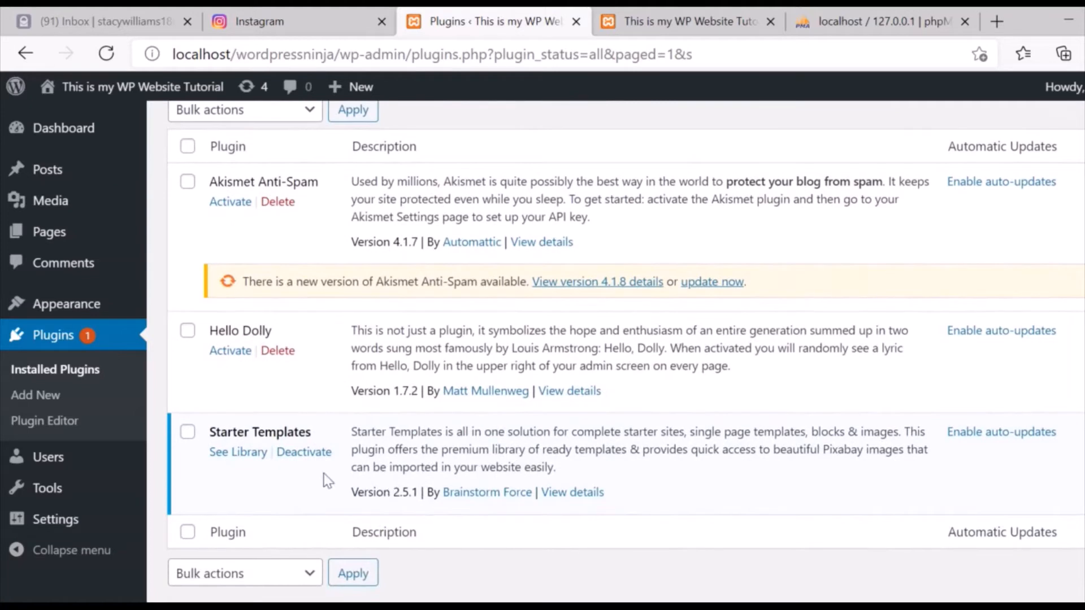
left_click(236, 453)
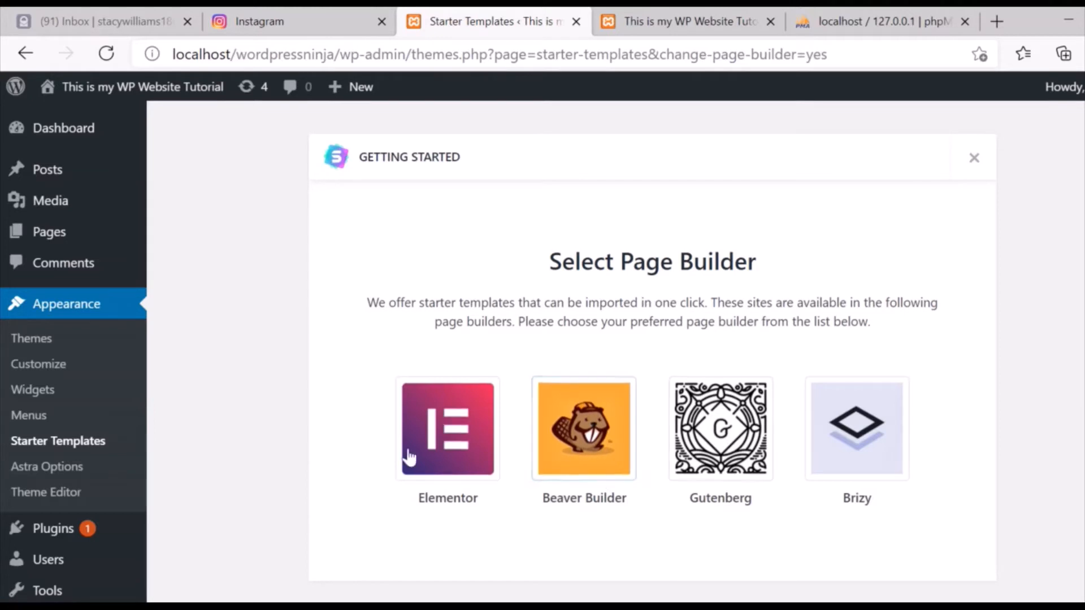
Pick Elementor as page builder and browse templates like Outdoor Adventure, Mountain and Pet Care.
left_click(442, 443)
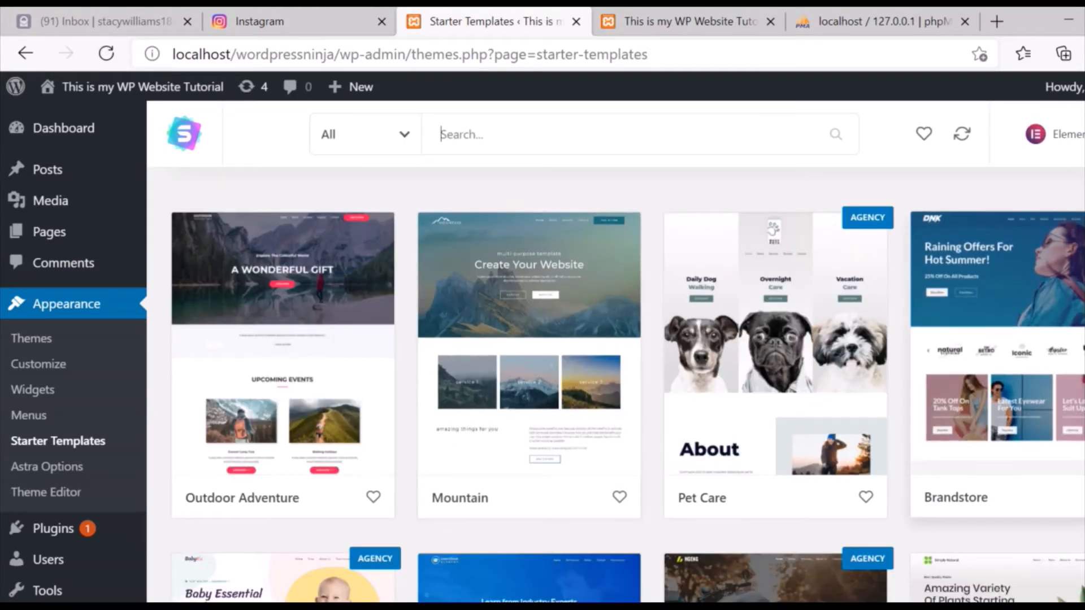
scroll(998, 326, "down", 6)
scroll(616, 351, "down", 20)
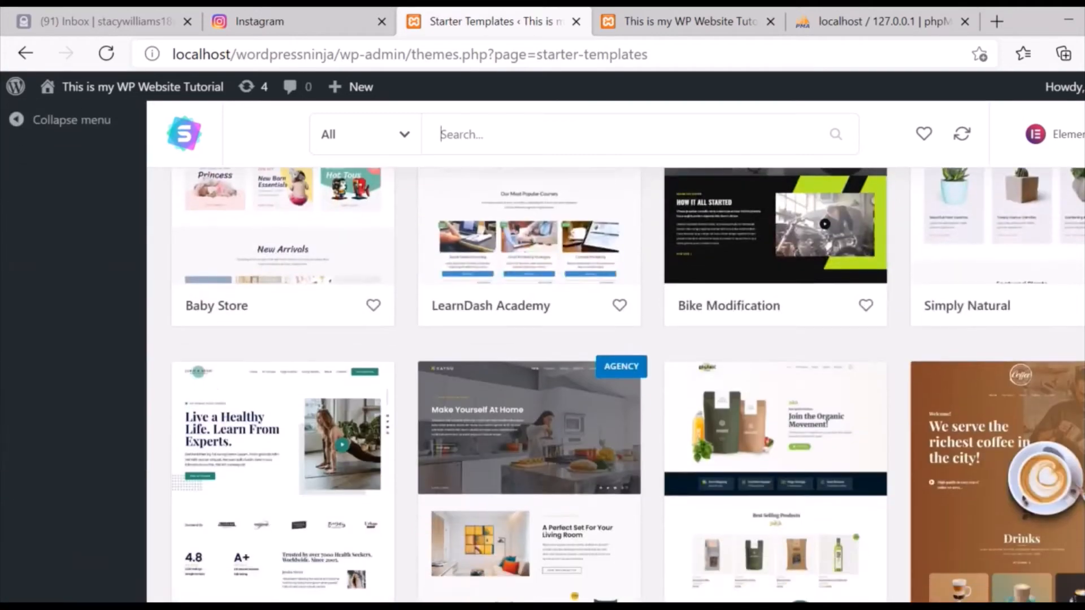
scroll(616, 384, "down", 12)
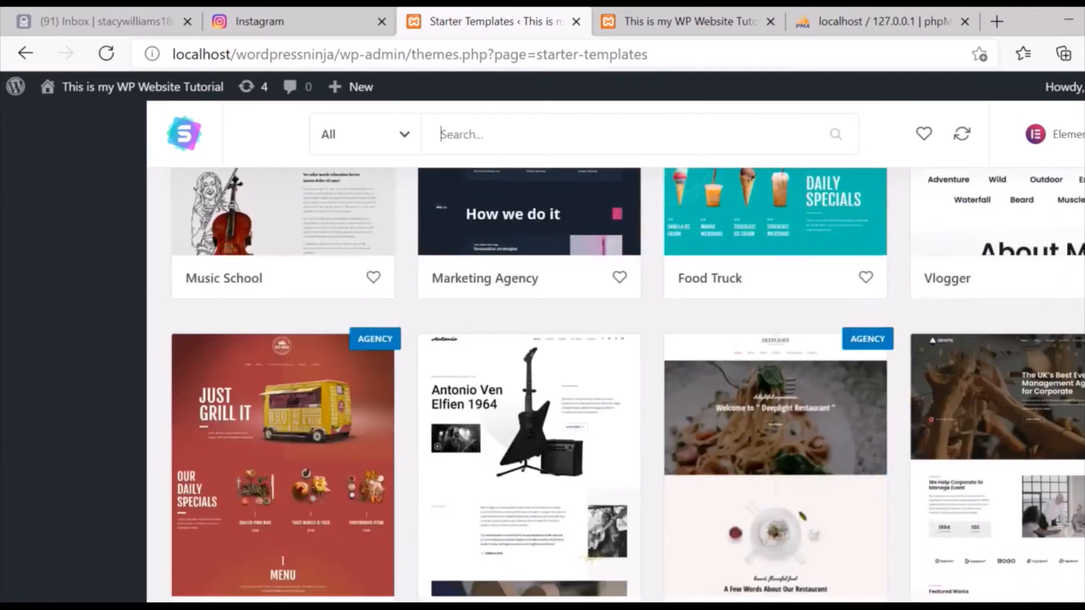
scroll(616, 384, "down", 10)
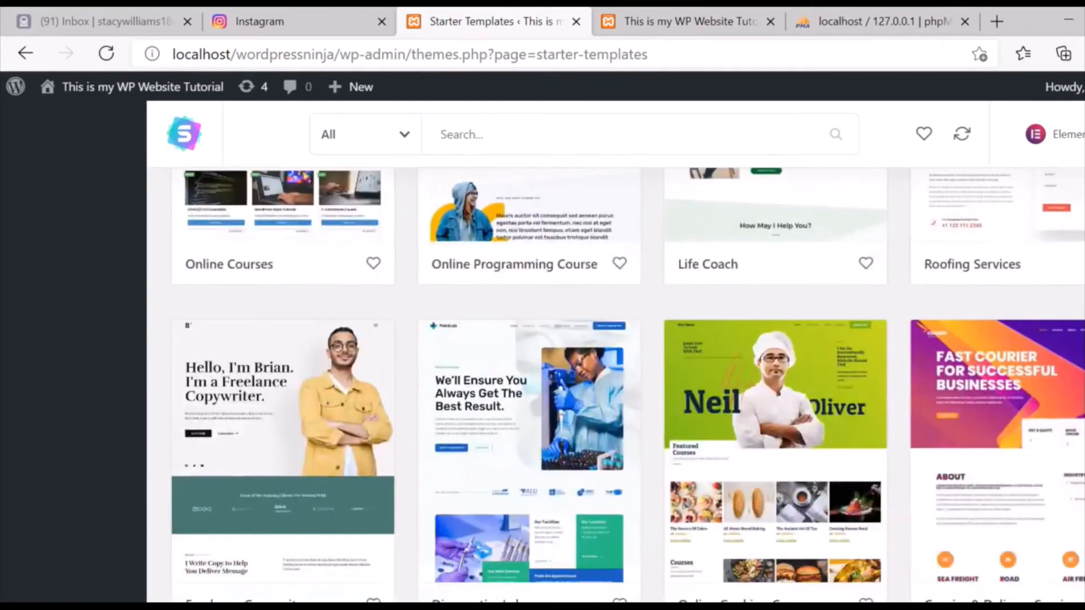
scroll(616, 384, "down", 10)
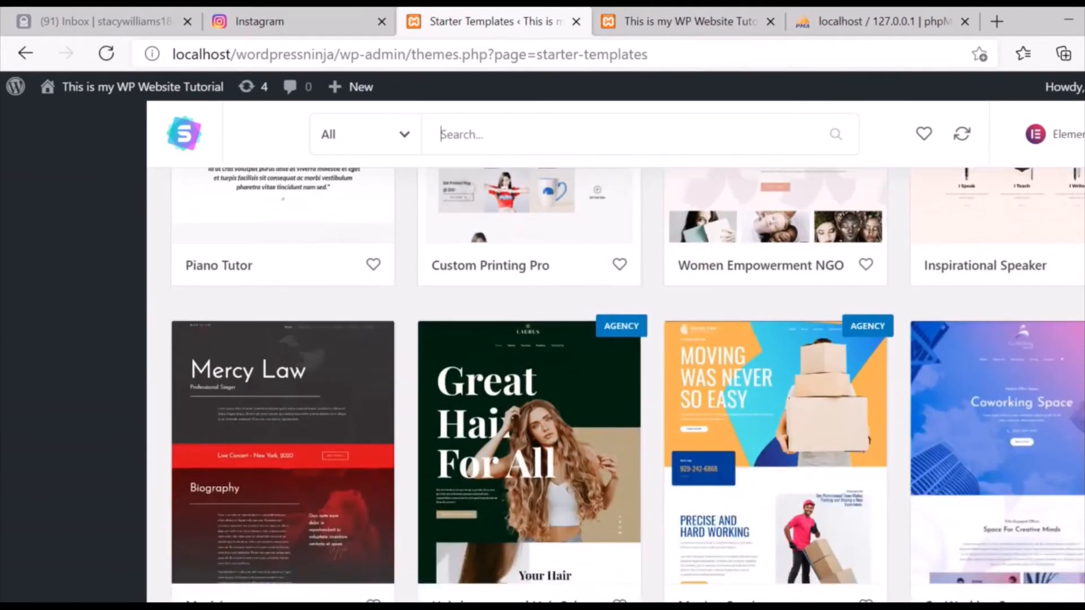
scroll(617, 385, "down", 7)
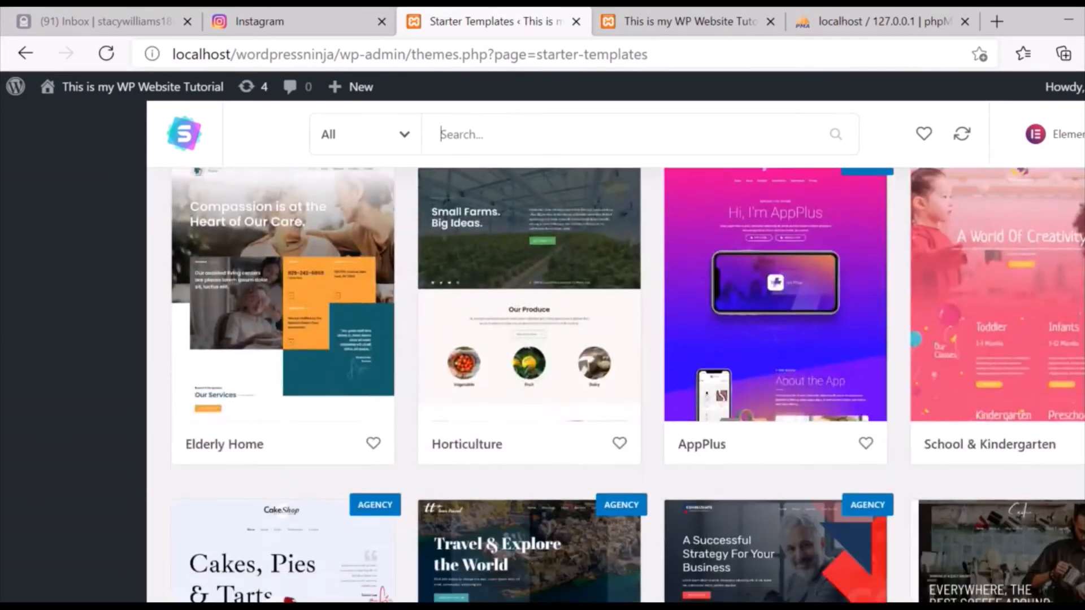
scroll(616, 385, "down", 8)
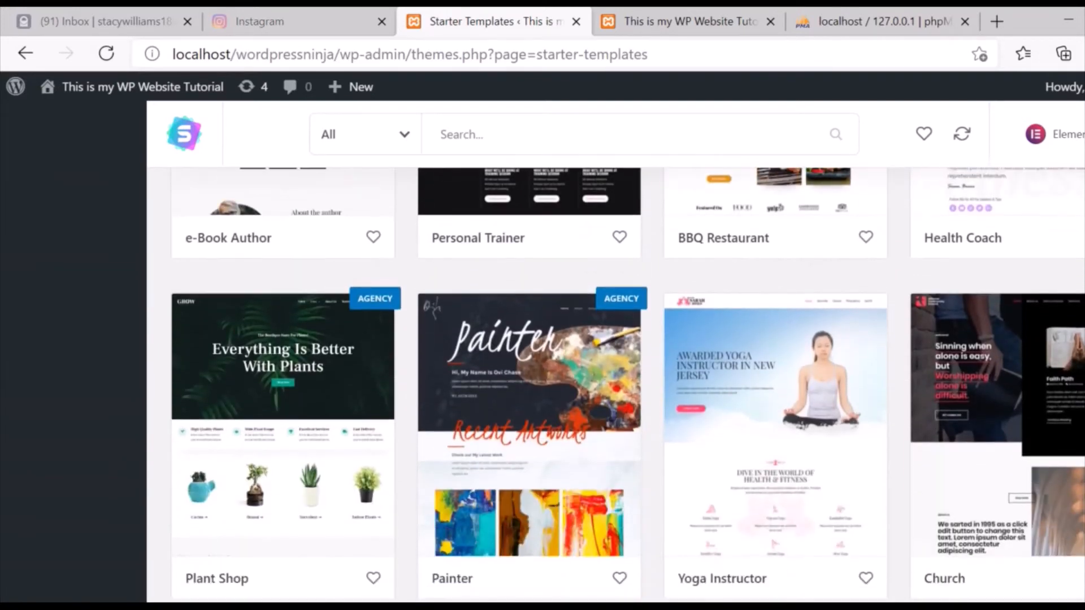
scroll(616, 384, "down", 7)
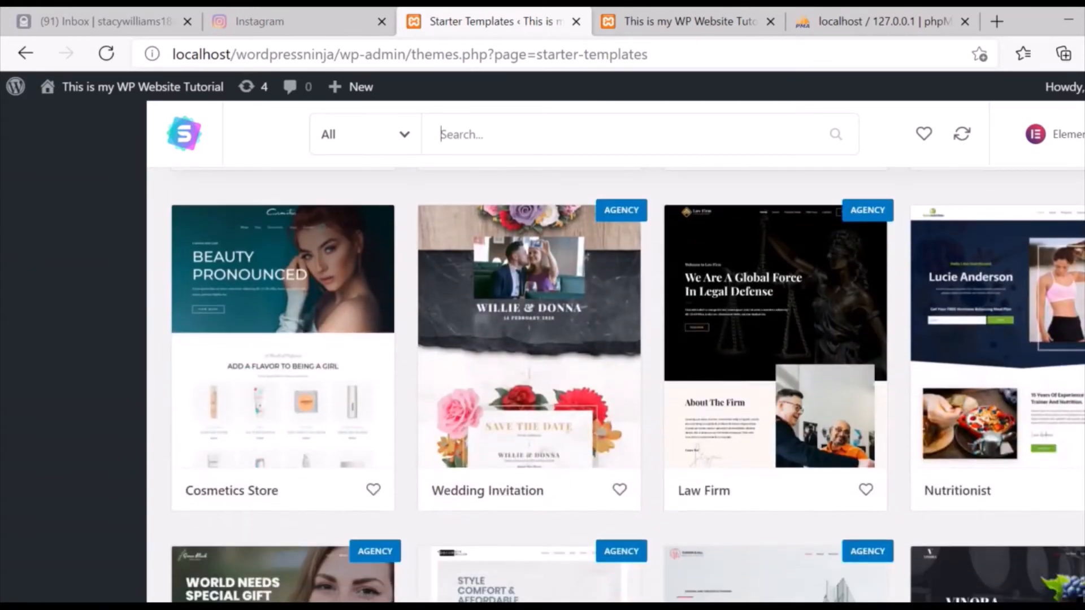
scroll(616, 384, "down", 6)
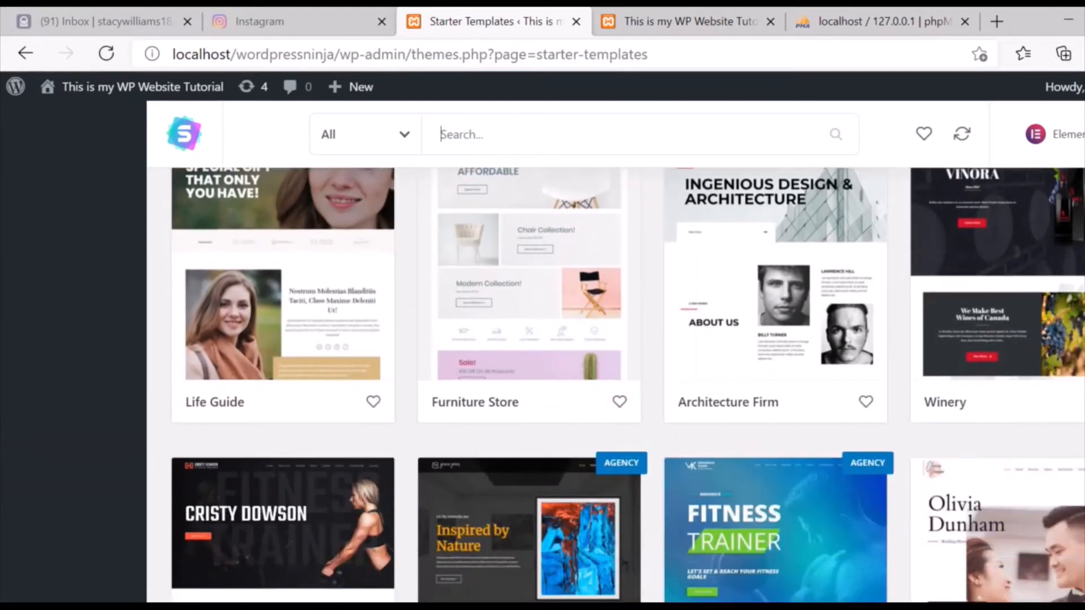
scroll(616, 385, "down", 7)
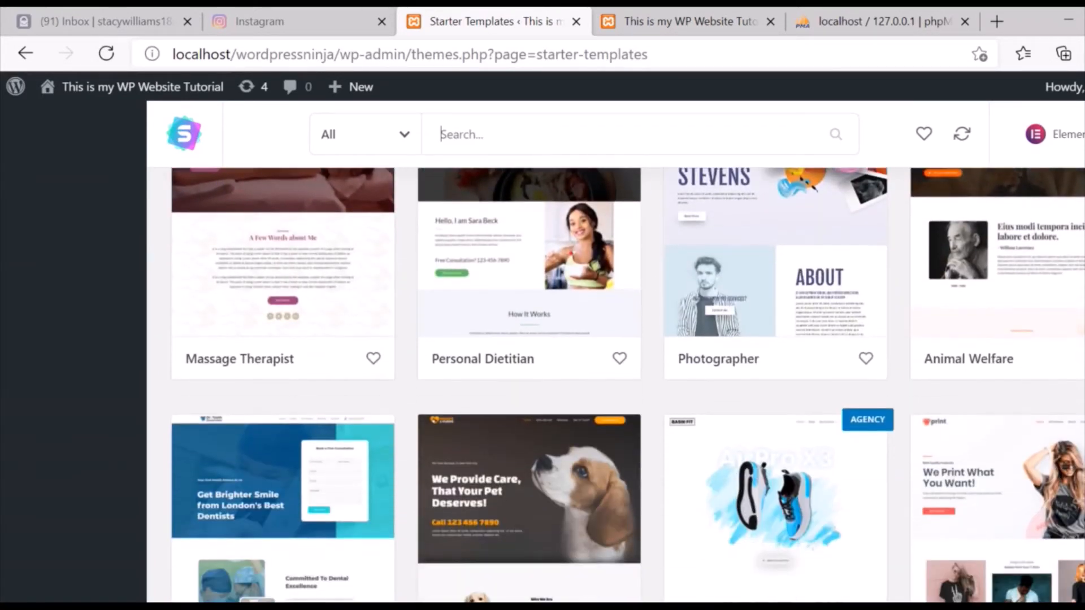
scroll(616, 384, "down", 5)
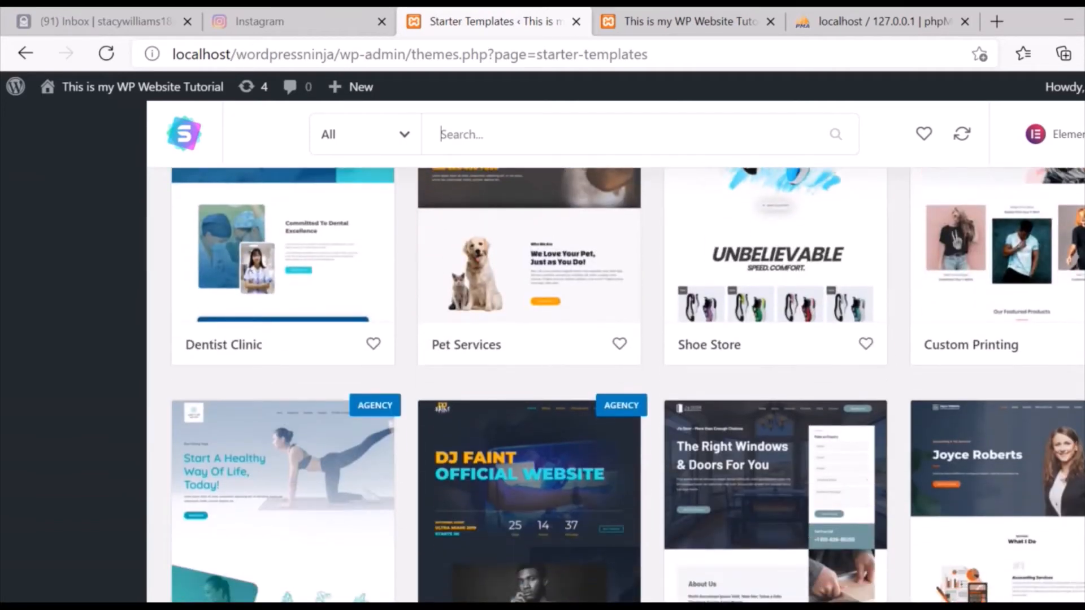
scroll(616, 384, "down", 5)
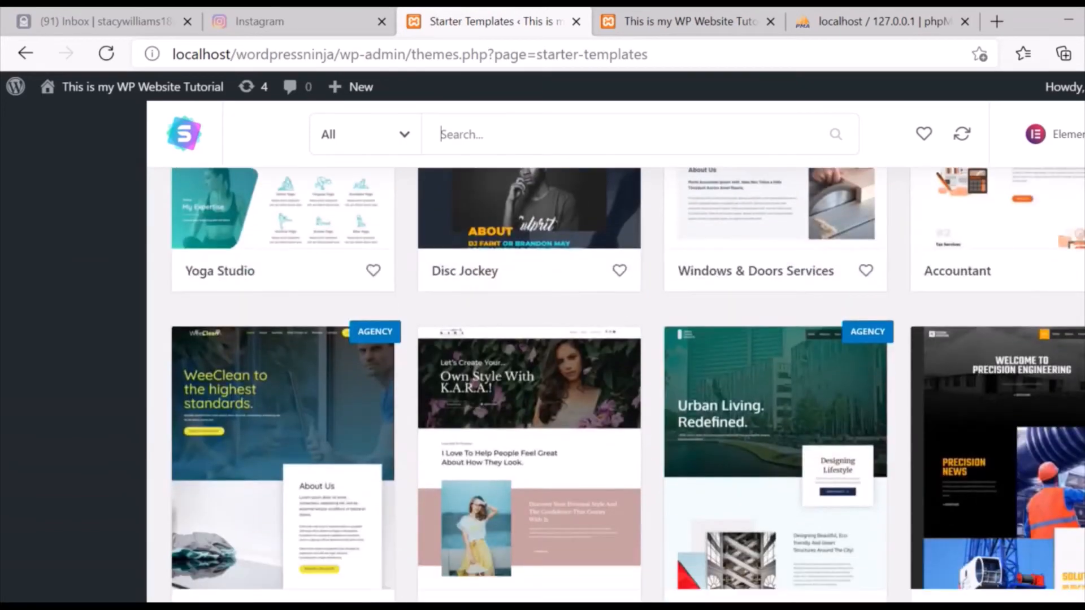
scroll(616, 384, "down", 10)
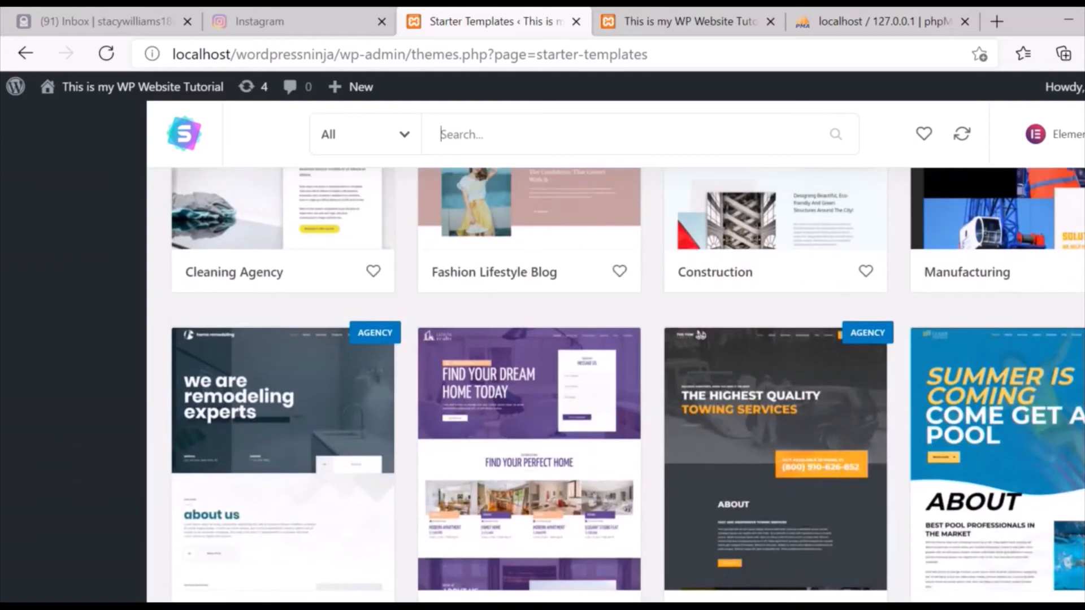
scroll(617, 385, "down", 3)
scroll(775, 181, "up", 20)
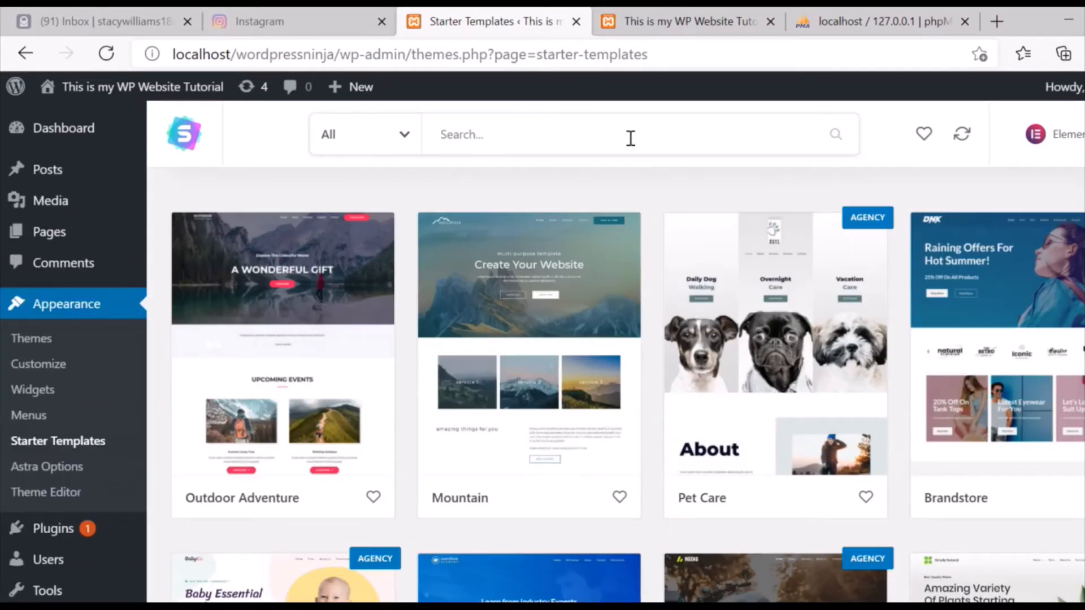
Search templates for 'digital agency' and open the Digital Agency template's details.
type("digital")
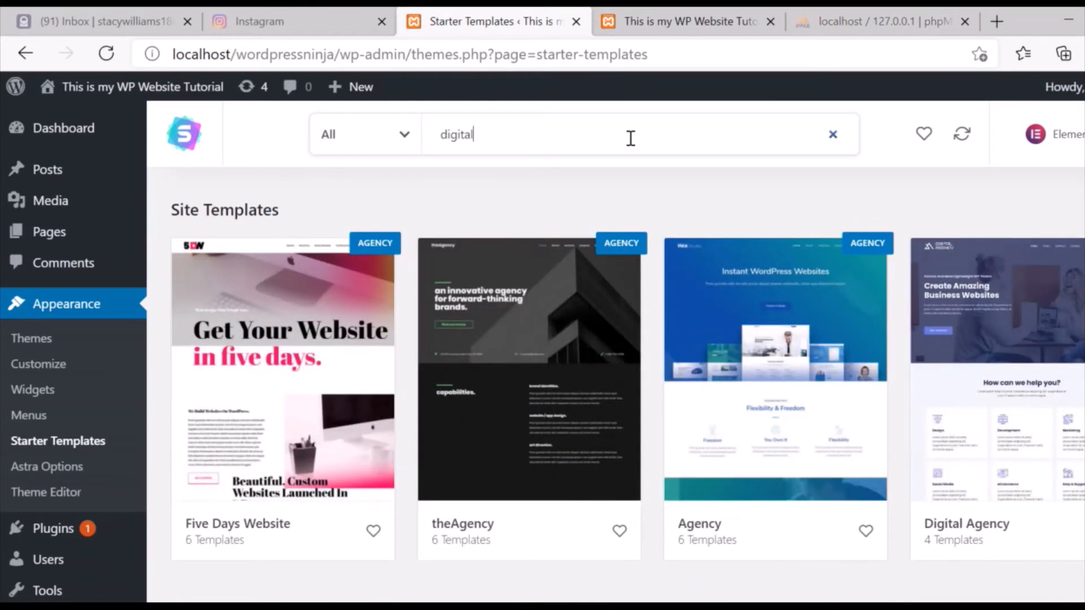
left_click(547, 182)
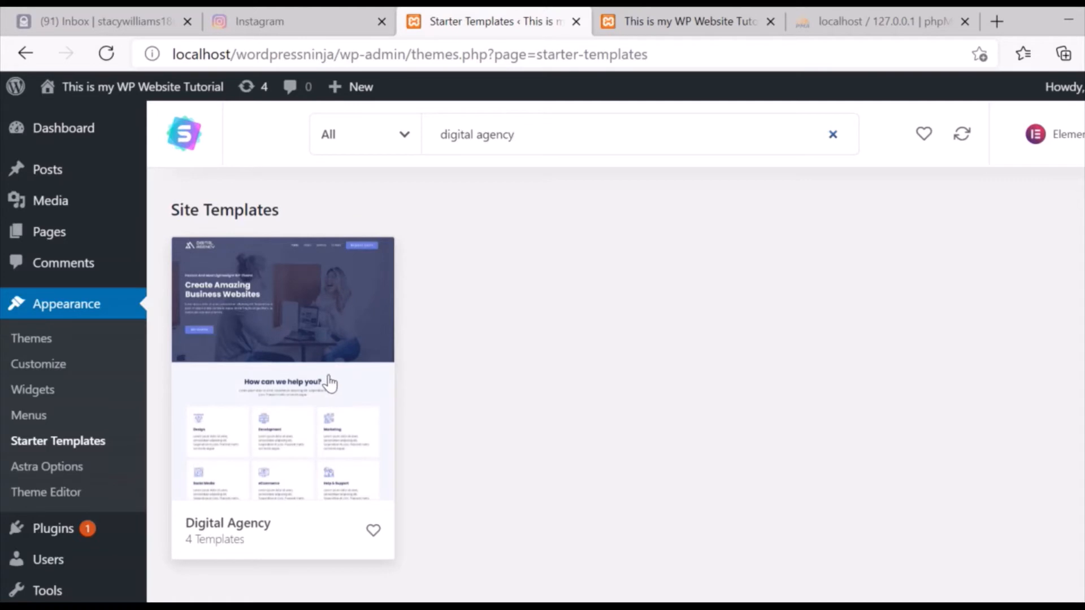
left_click(315, 354)
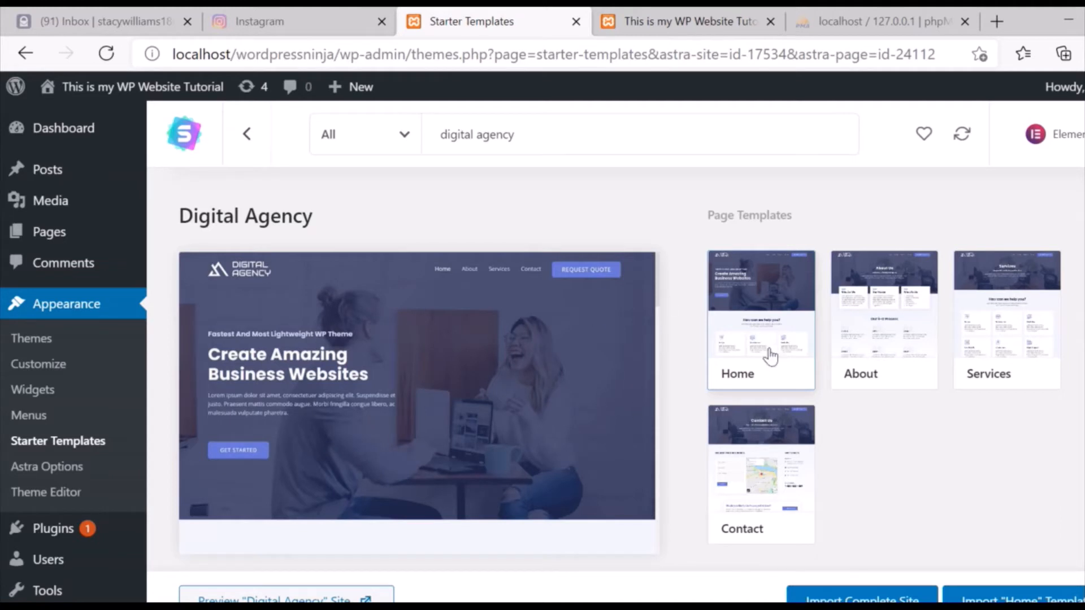
Import the complete Digital Agency site using the default import options.
left_click(862, 599)
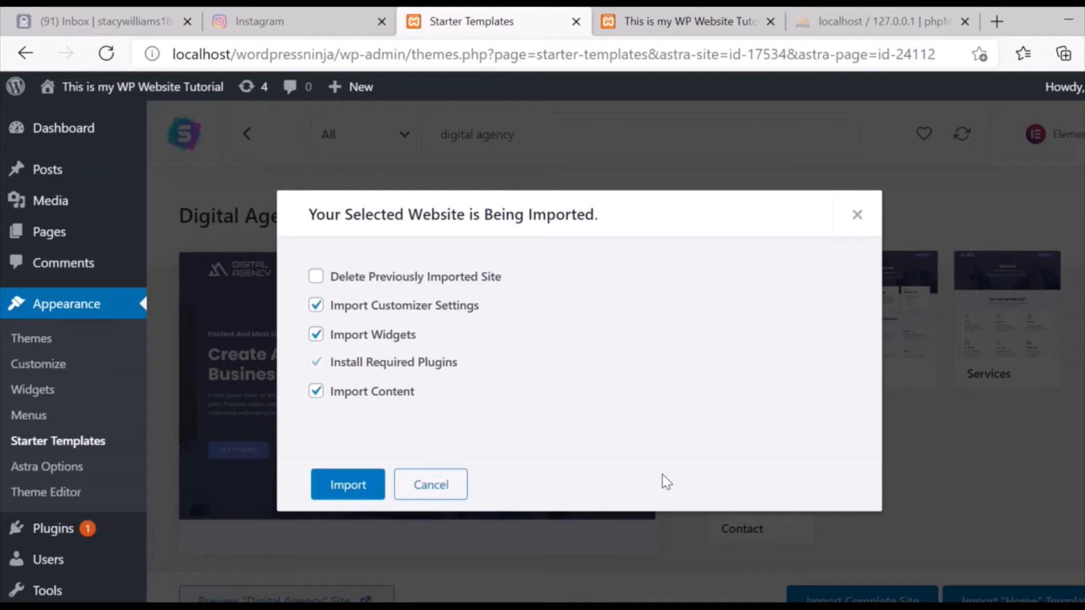
left_click(366, 488)
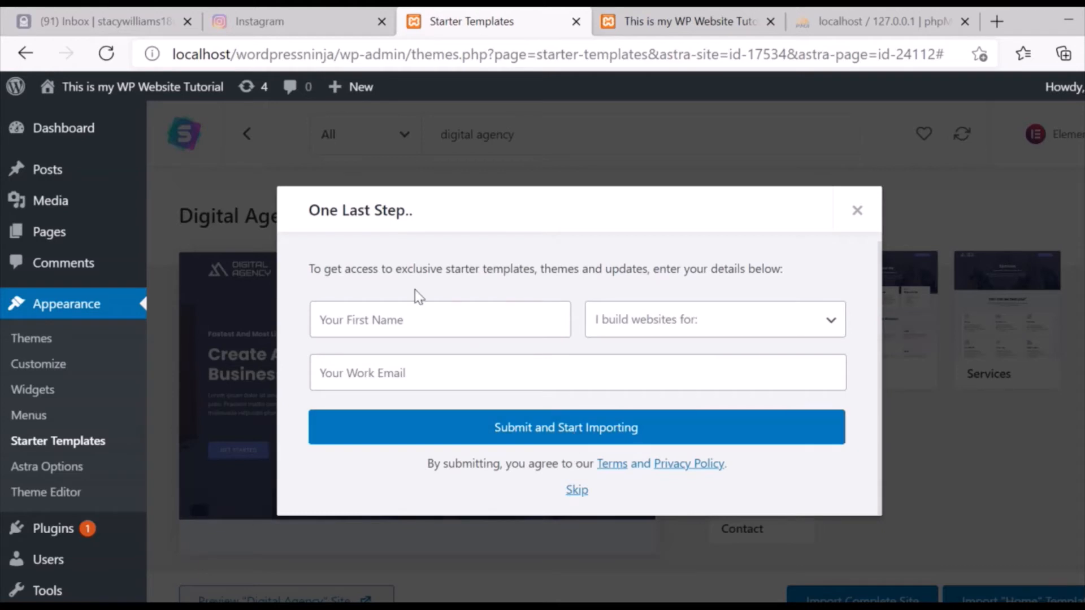
Fill in the first name from the saved suggestion and choose 'For myself' as the purpose.
left_click(417, 308)
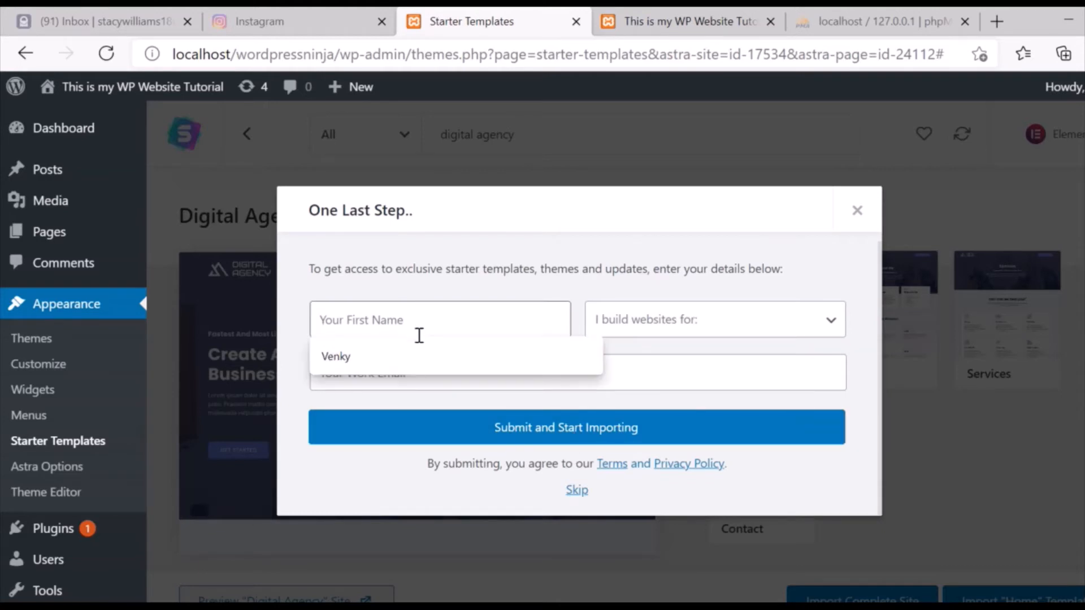
left_click(425, 355)
left_click(622, 329)
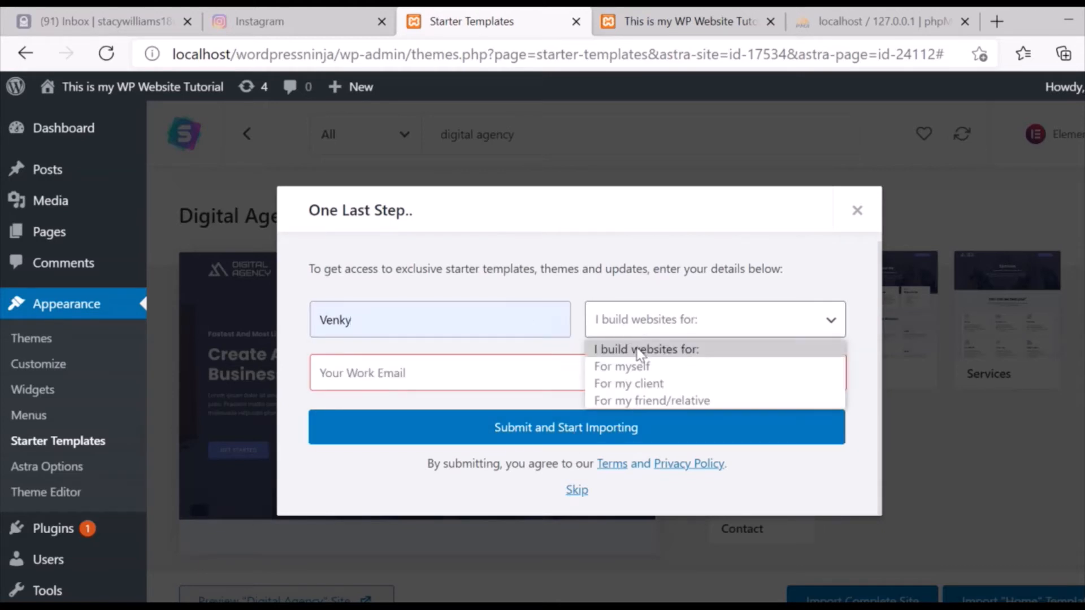
left_click(640, 370)
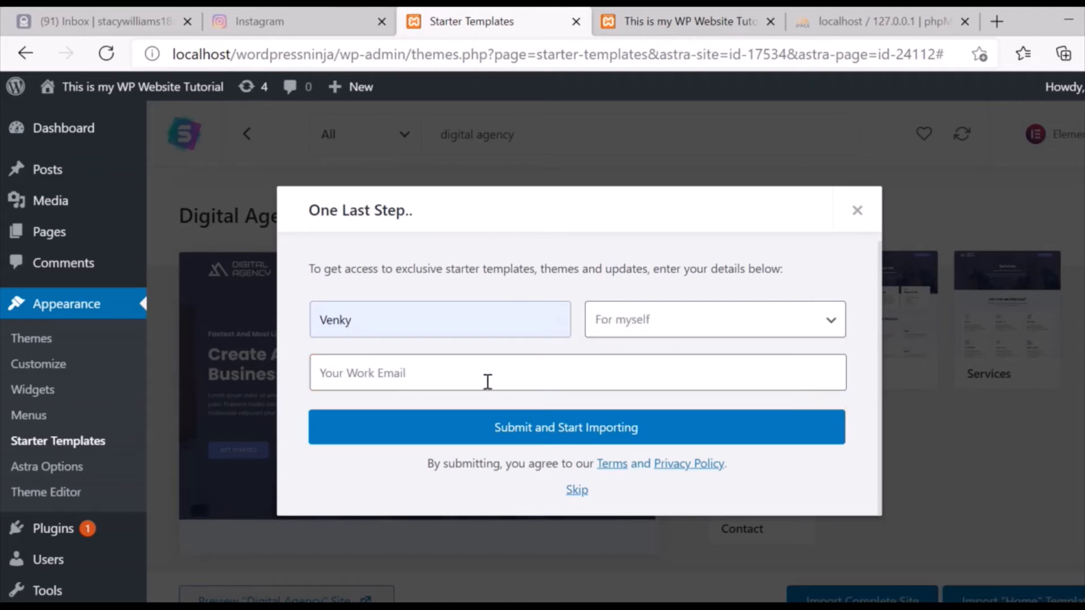
Enter the work e-mail from the saved suggestion and submit to start the Digital Agency import.
left_click(488, 382)
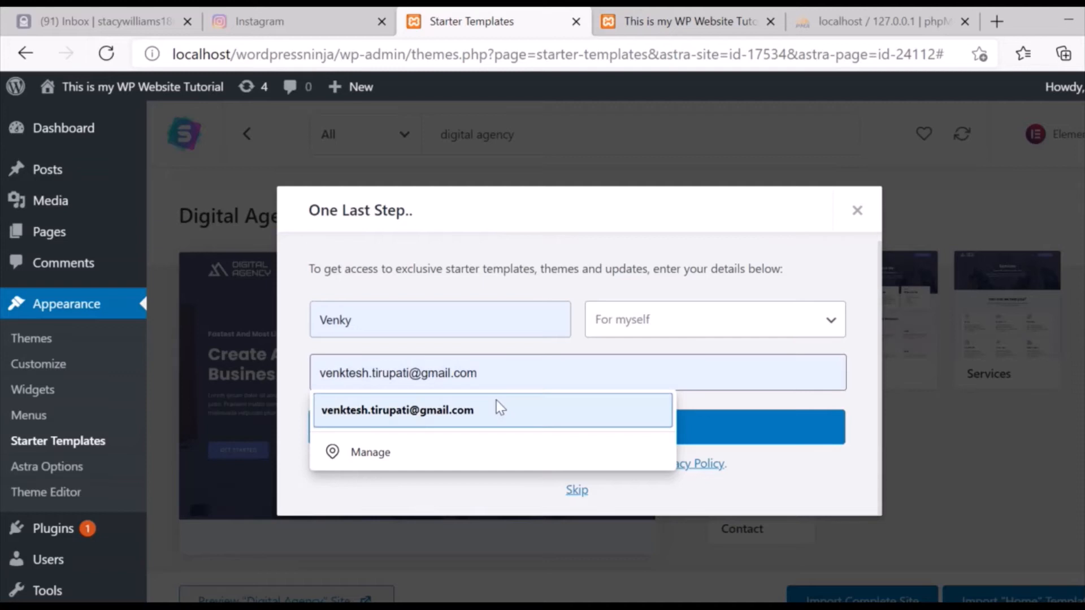
left_click(500, 409)
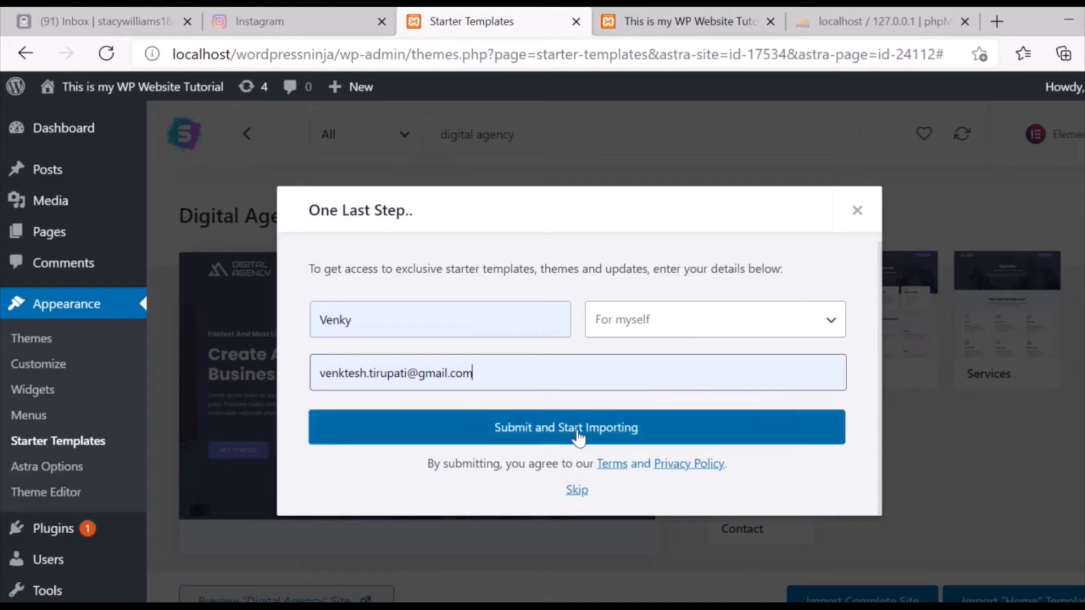
left_click(579, 434)
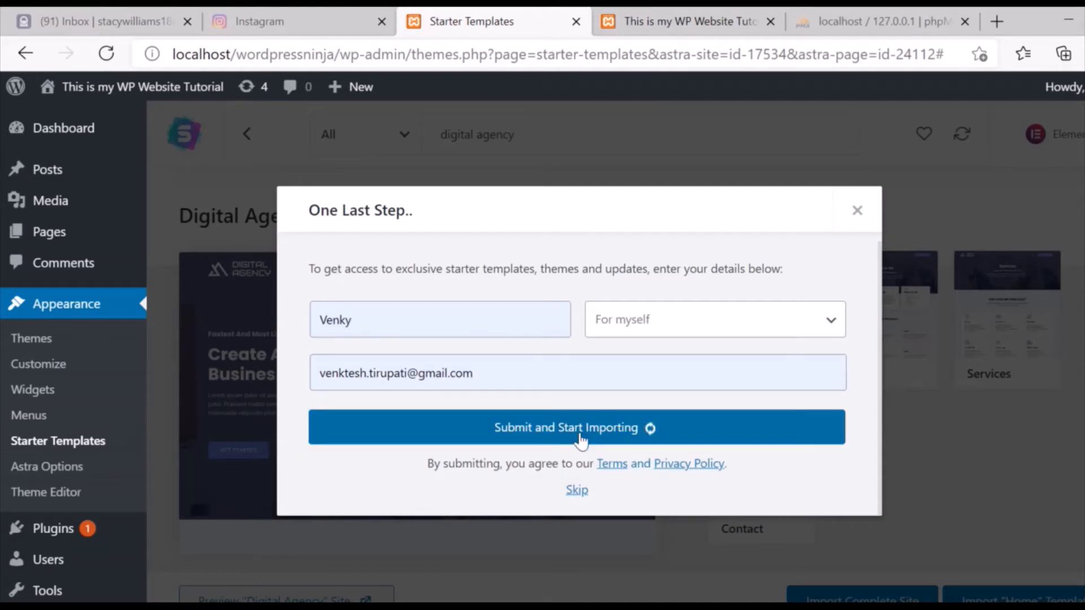
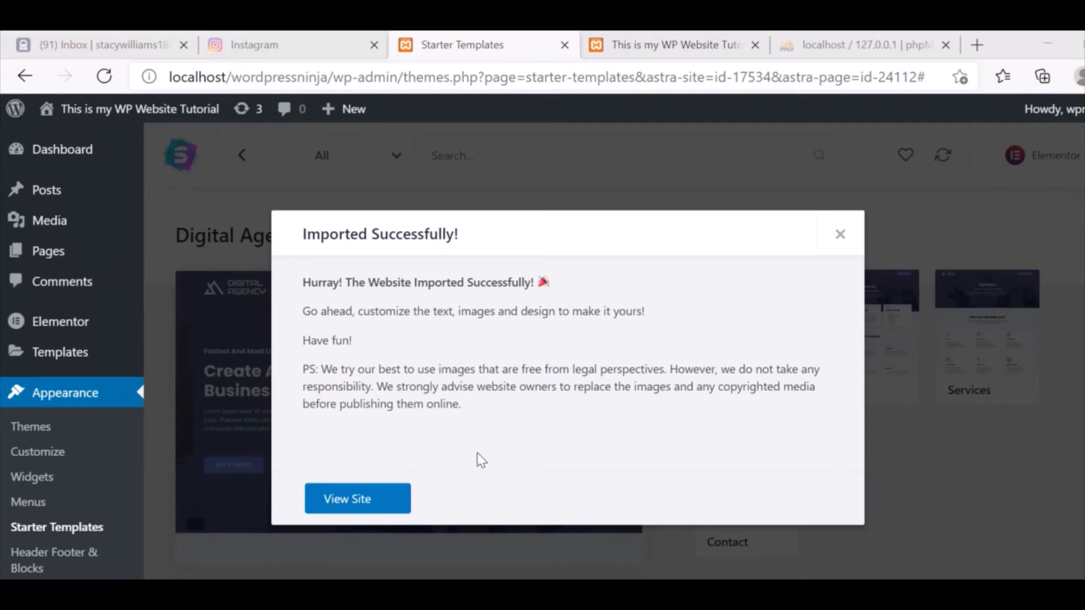
View the imported site and scroll through its About page.
left_click(365, 500)
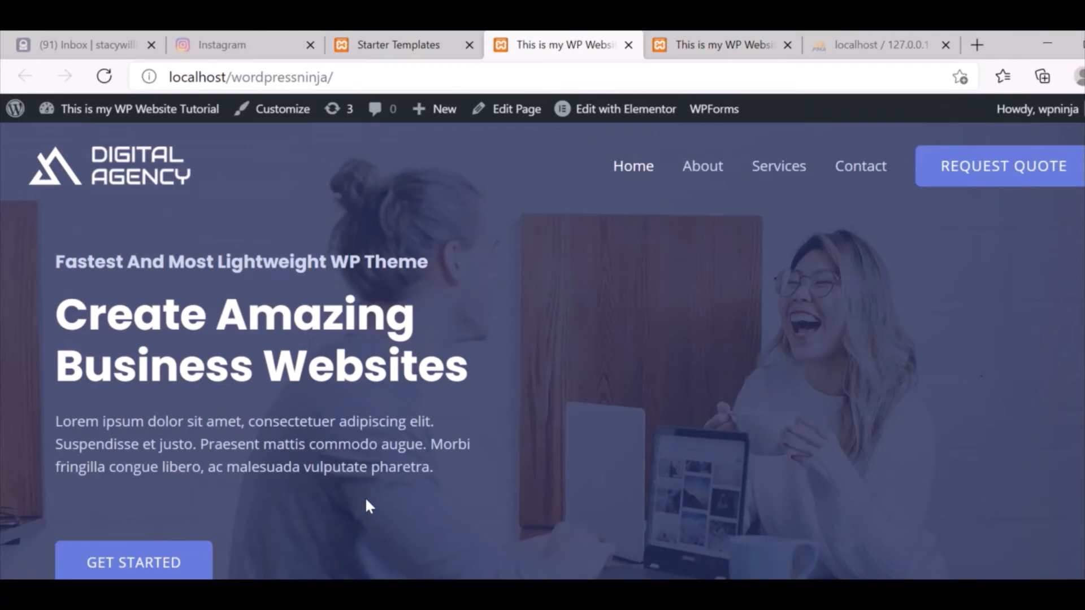
left_click(697, 172)
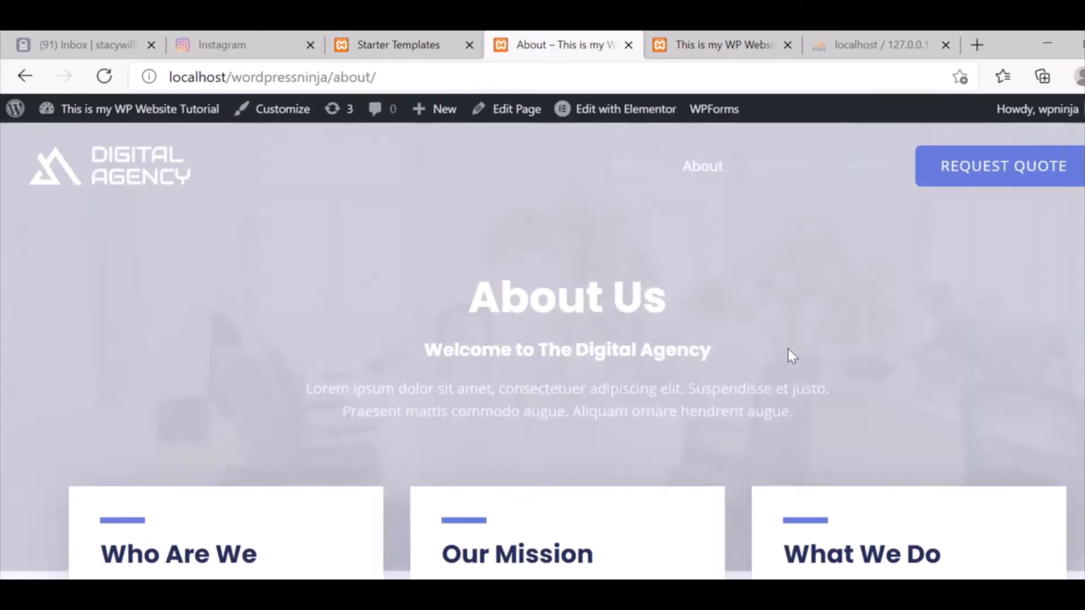
scroll(887, 258, "down", 10)
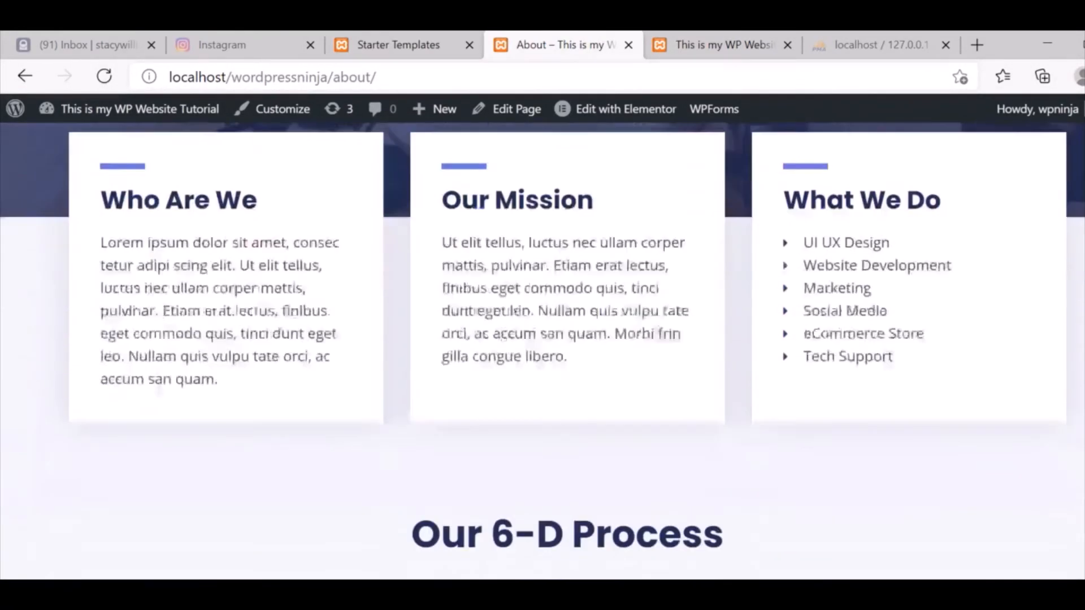
scroll(543, 351, "down", 10)
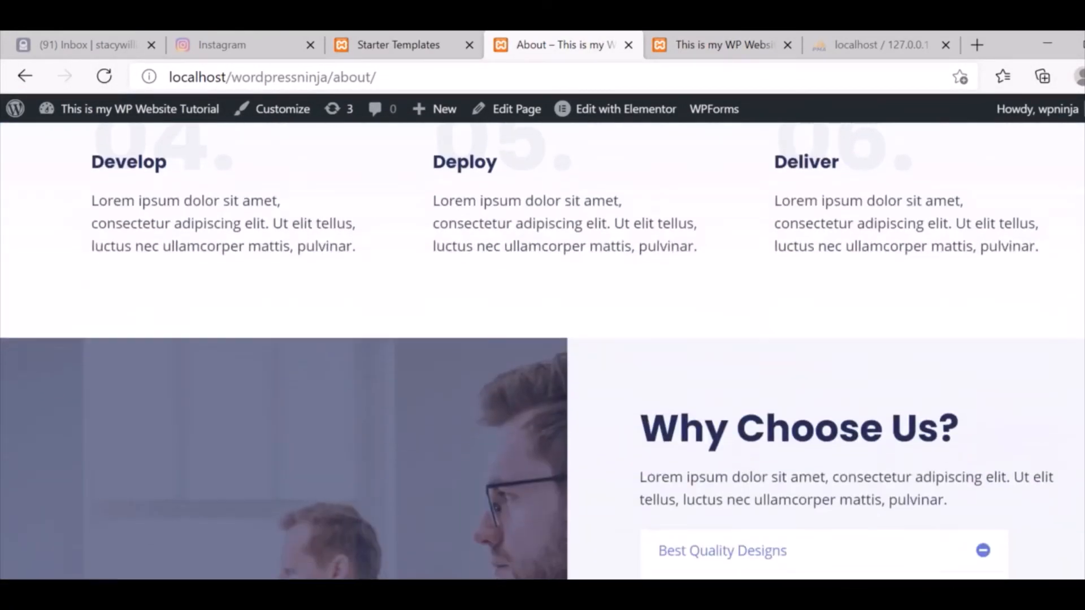
scroll(543, 350, "down", 10)
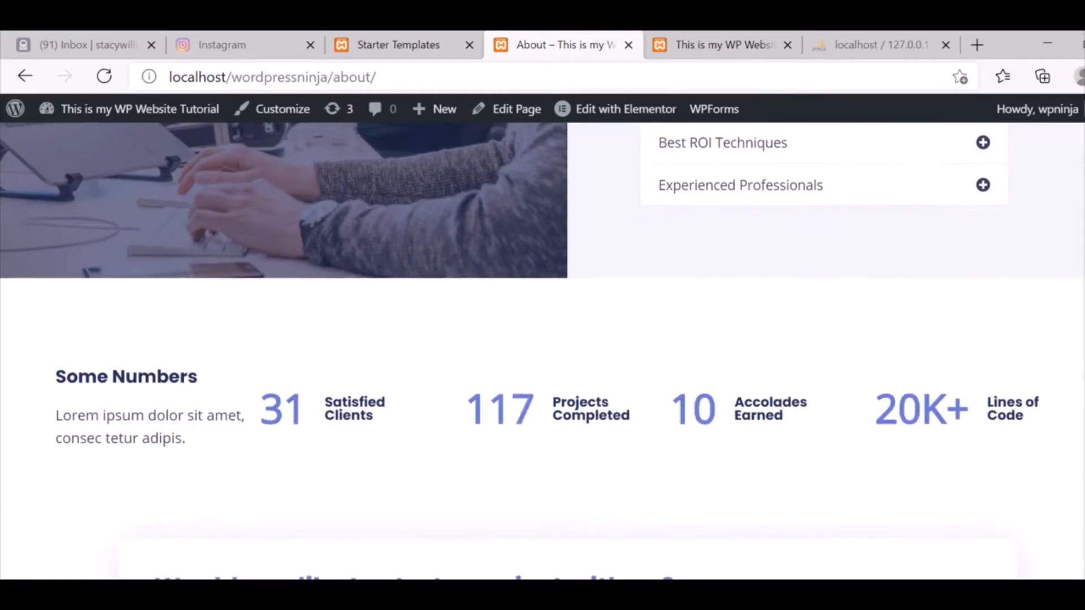
scroll(542, 351, "down", 8)
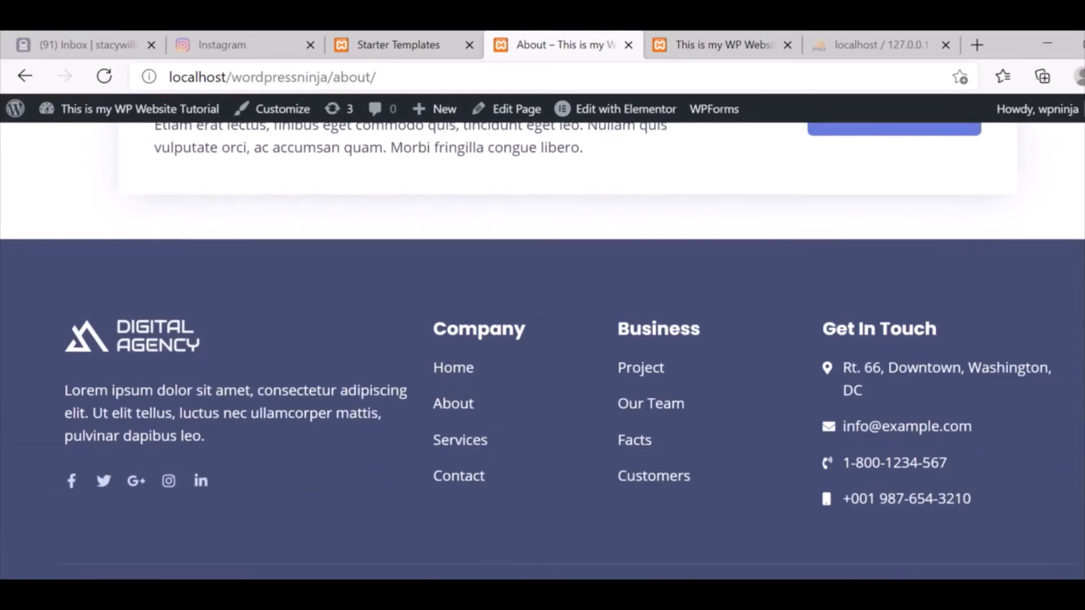
scroll(543, 350, "up", 20)
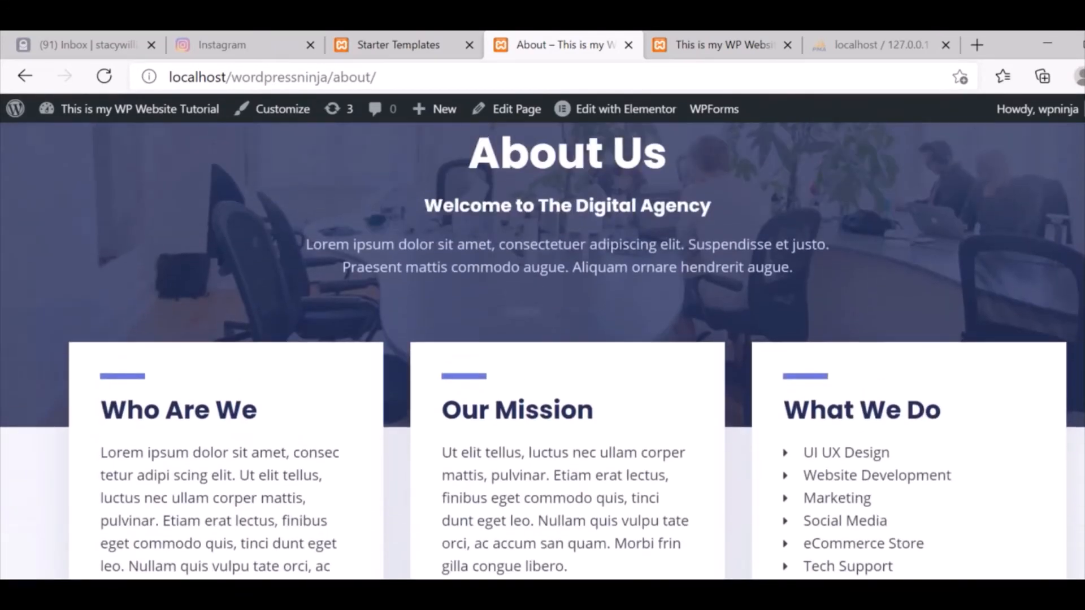
scroll(543, 350, "up", 3)
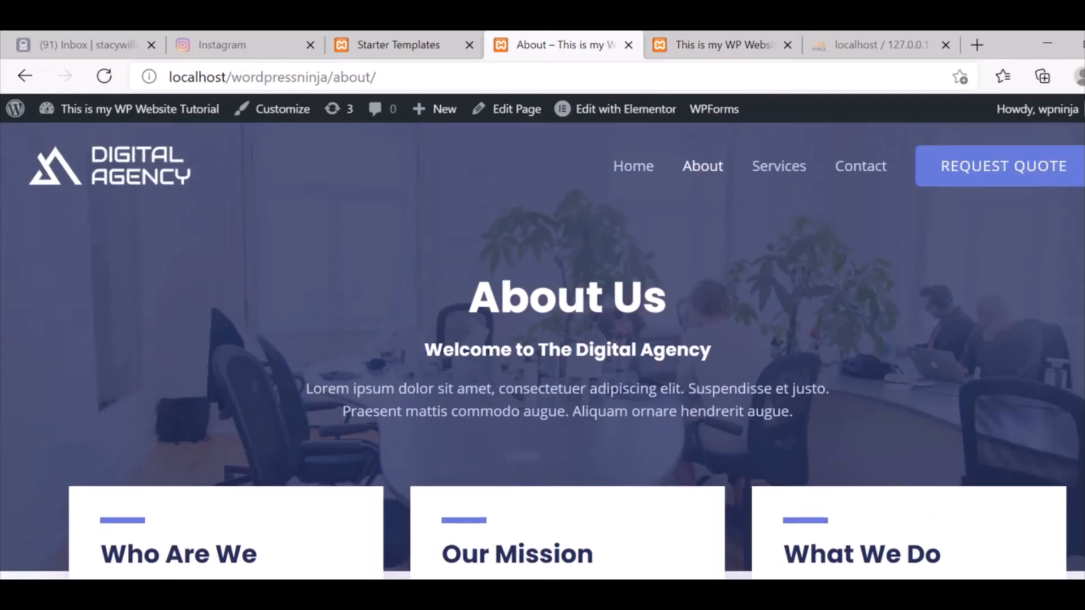
Browse down through the Services page and back up.
left_click(772, 182)
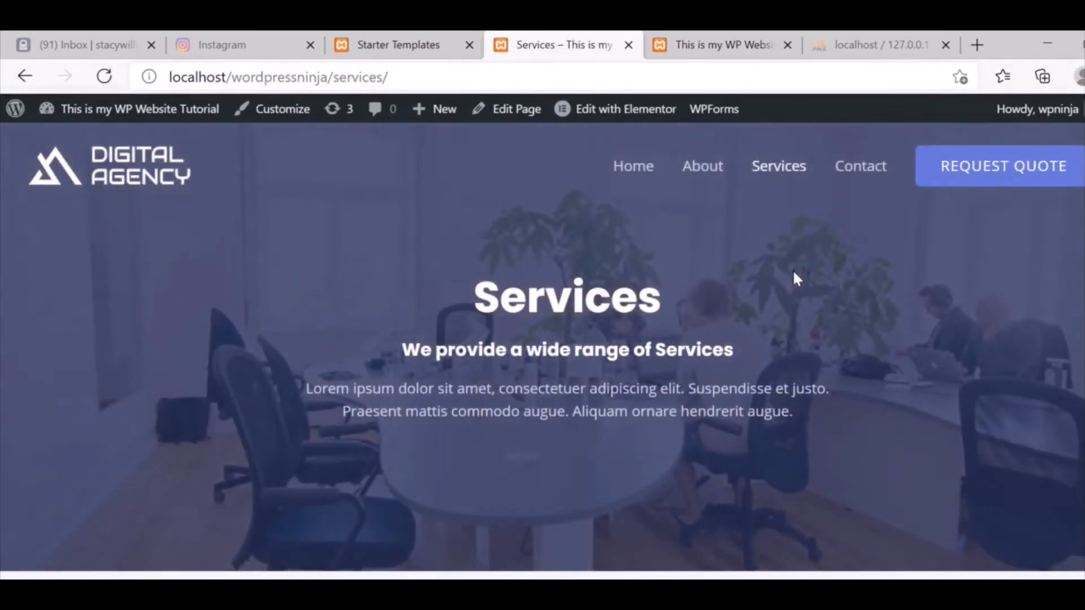
scroll(543, 351, "down", 12)
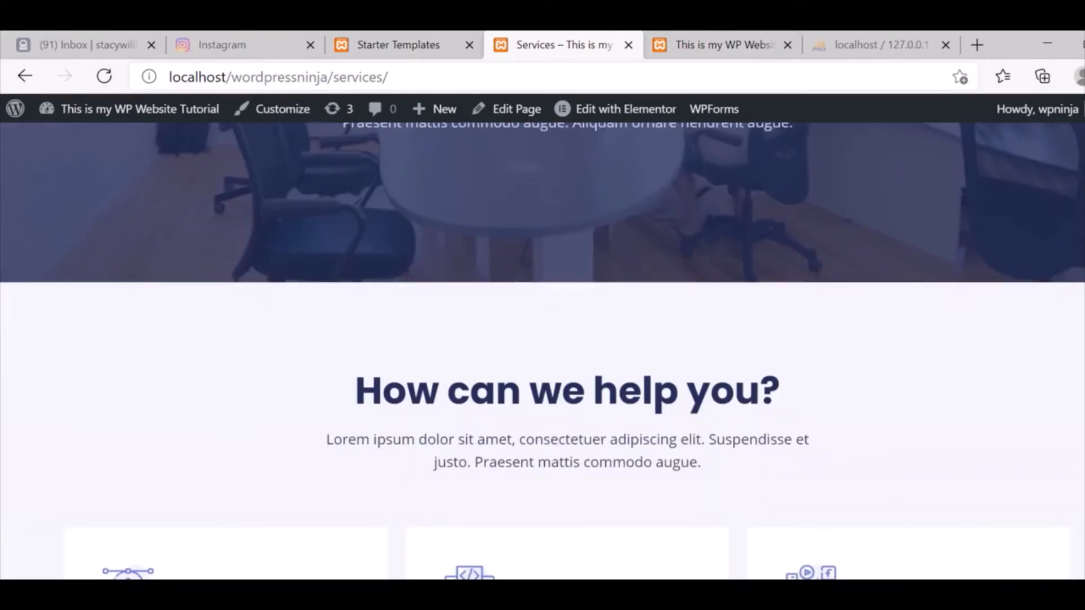
scroll(543, 351, "down", 8)
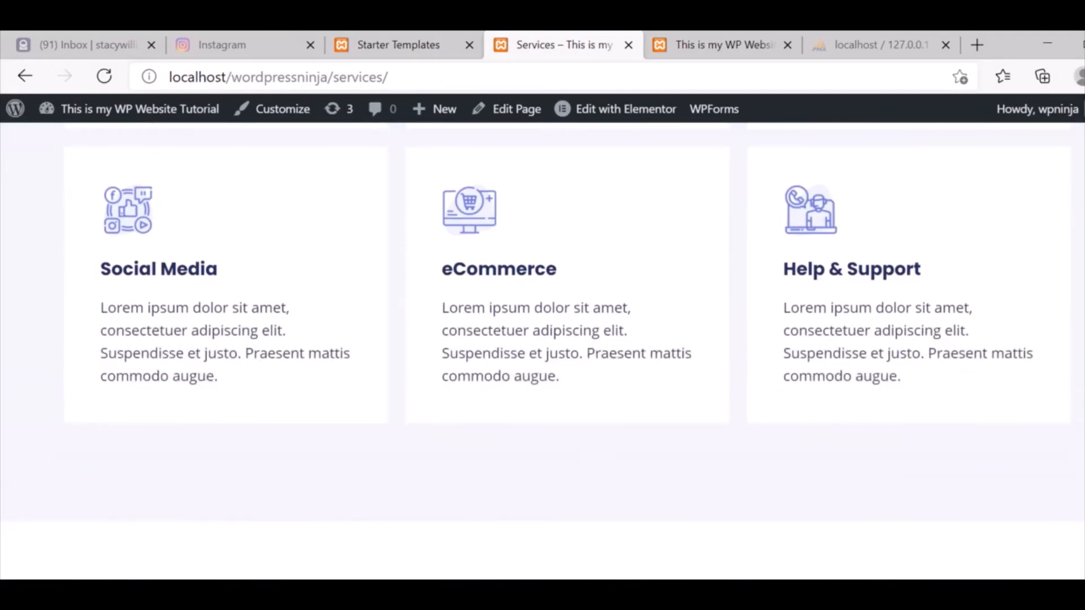
scroll(543, 350, "down", 8)
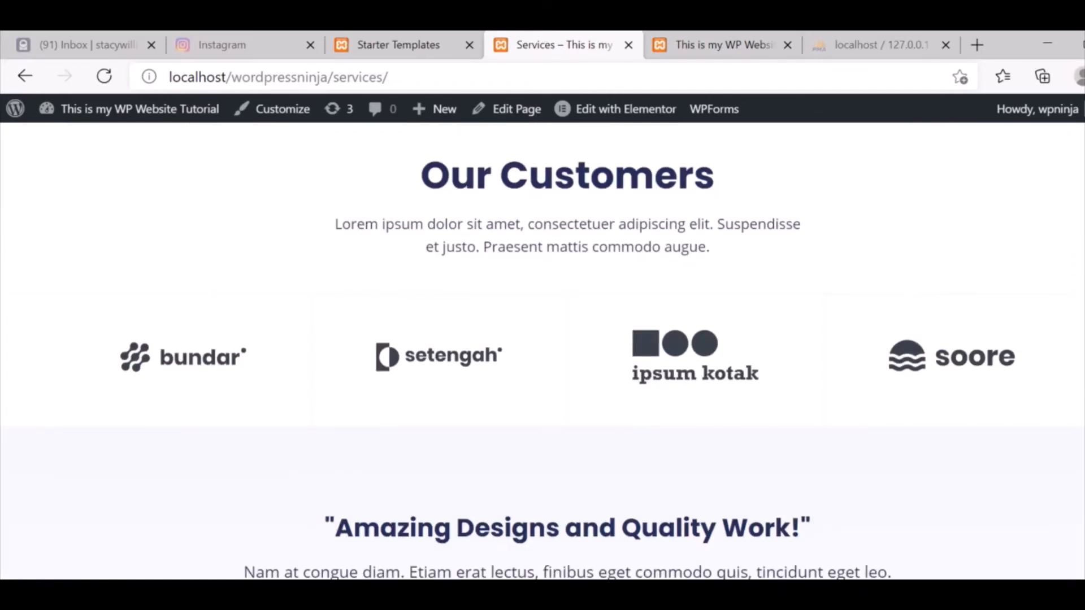
scroll(543, 350, "down", 8)
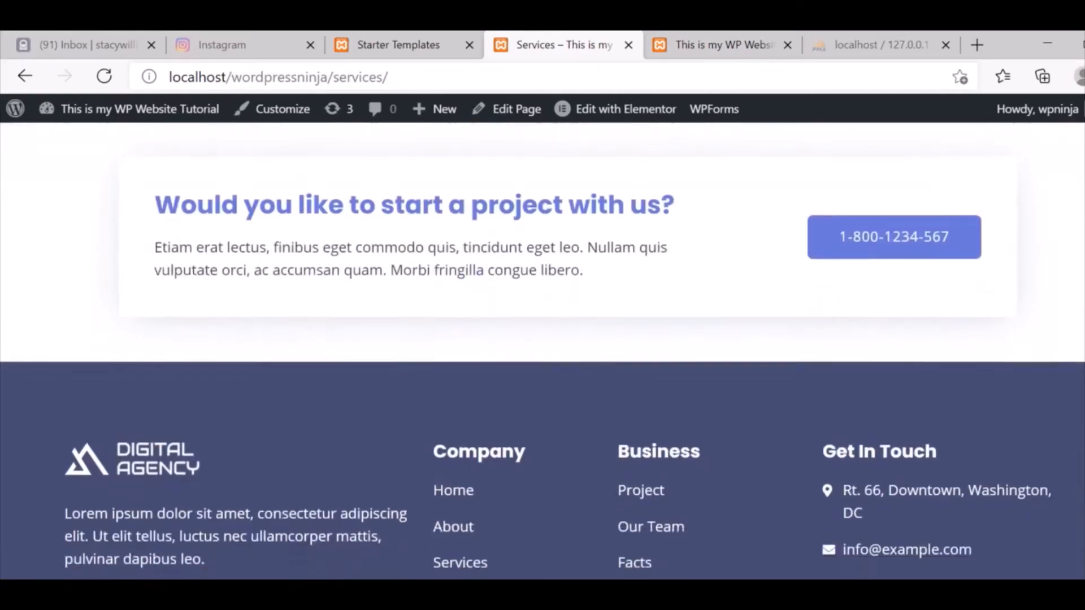
scroll(542, 351, "up", 20)
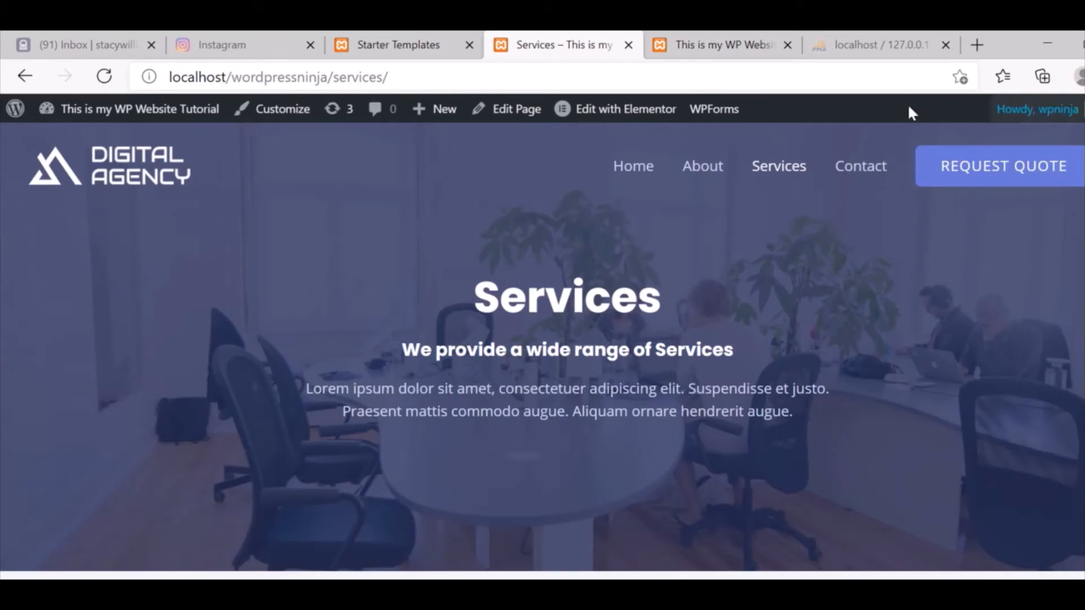
Go to the Contact page and scroll through it.
left_click(858, 169)
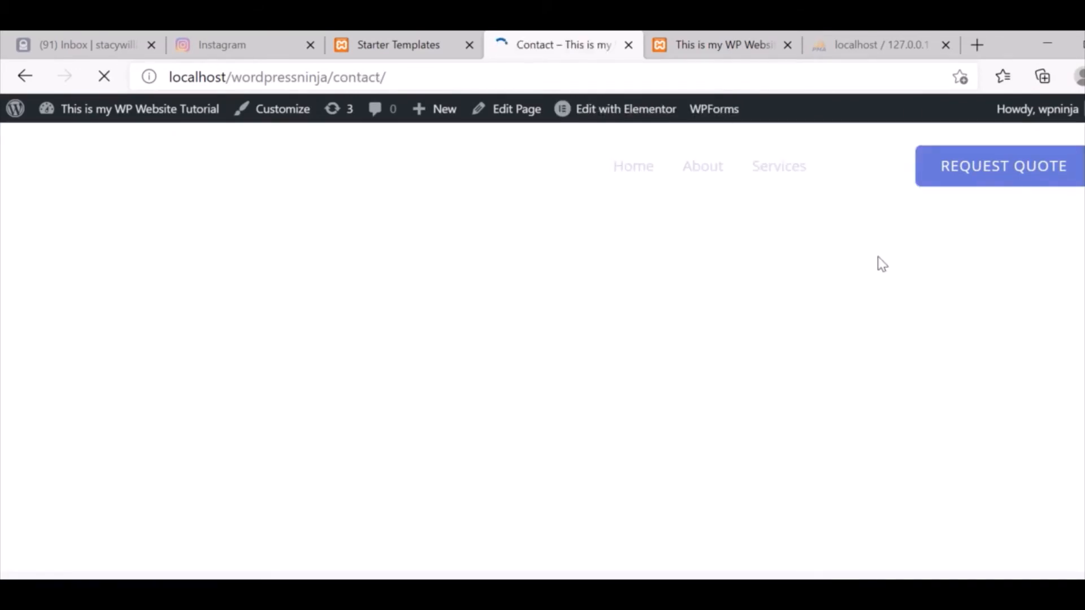
scroll(542, 351, "down", 15)
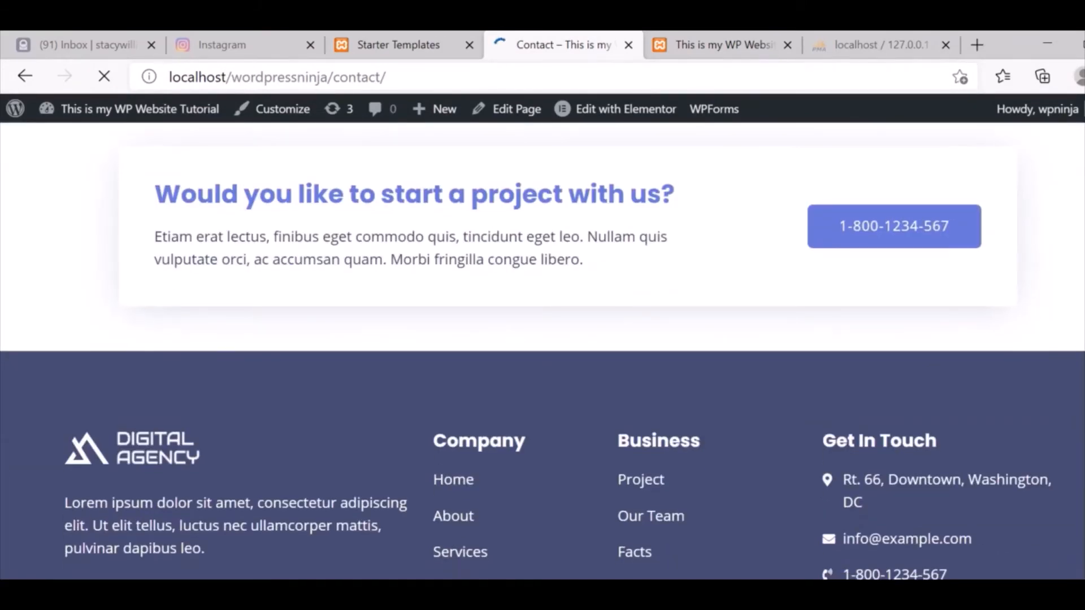
scroll(543, 350, "up", 20)
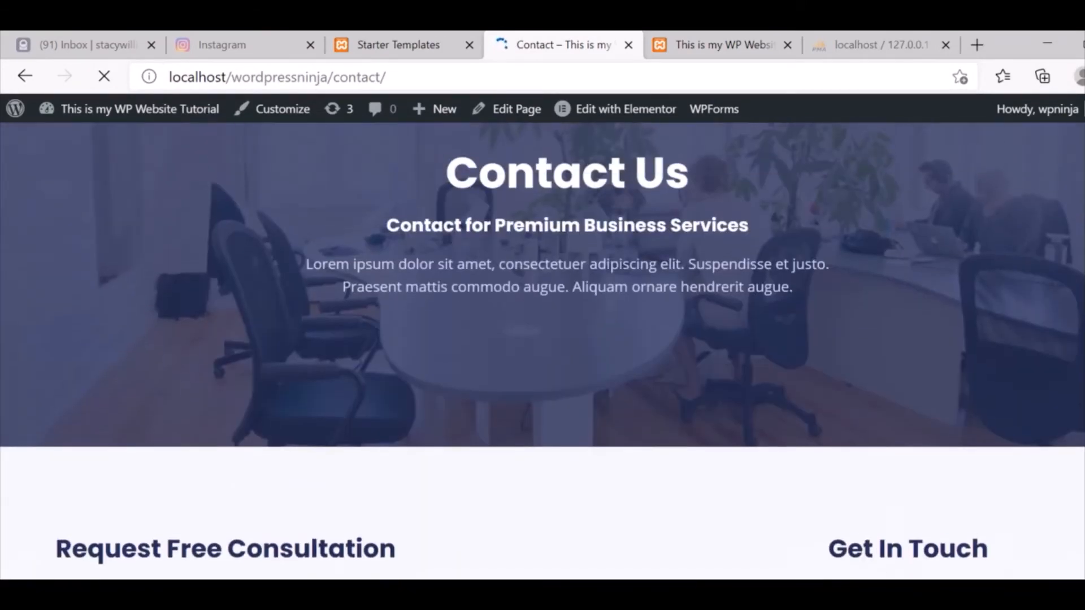
scroll(542, 351, "up", 3)
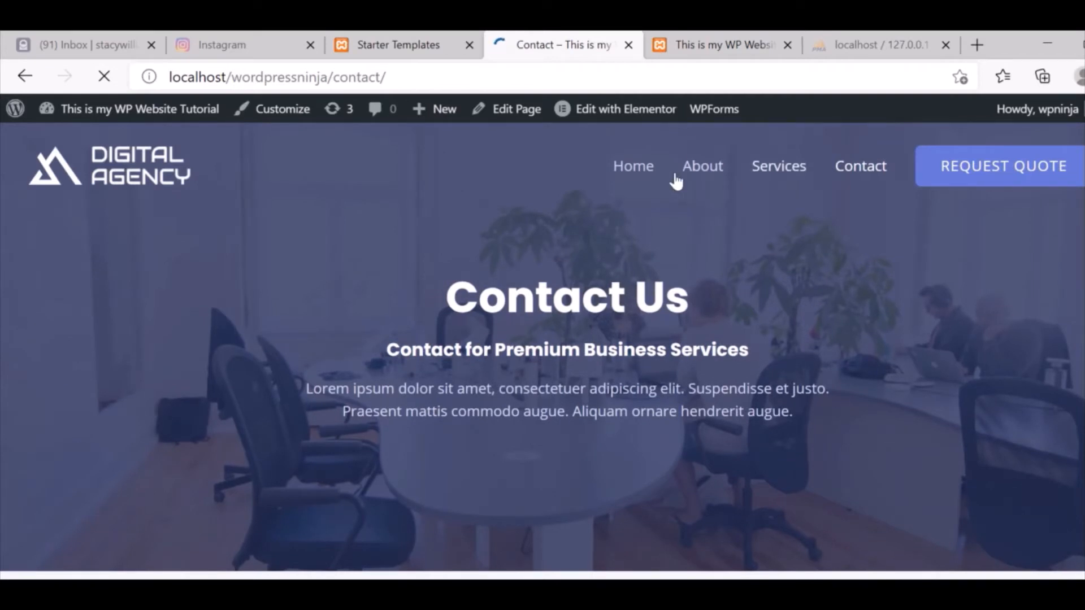
Return to the home page, scroll through it, then open the Customizer for the site.
left_click(637, 173)
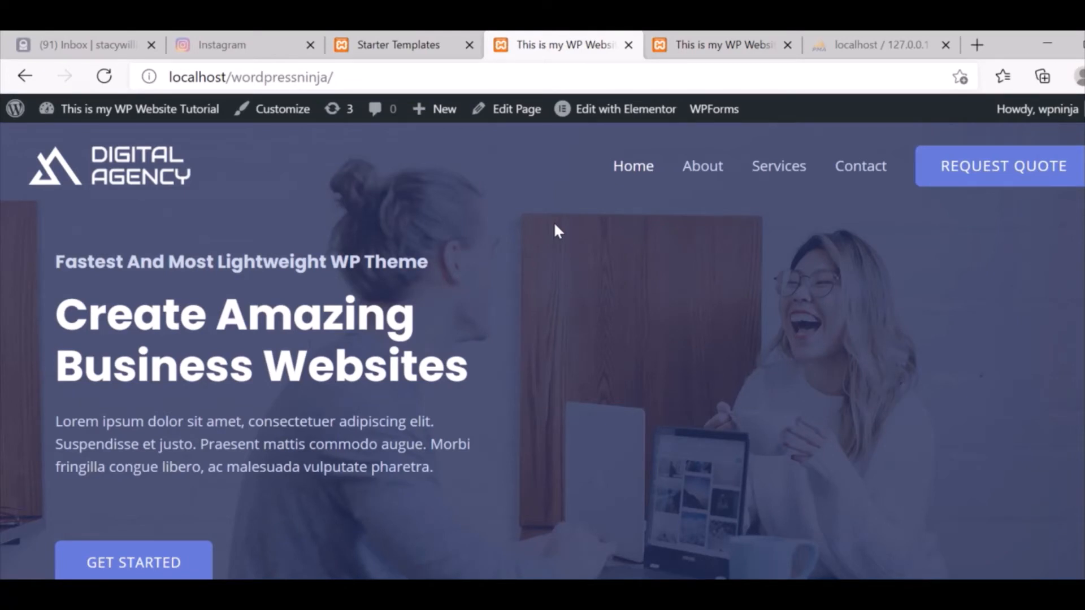
mouse_move(69, 114)
scroll(543, 351, "down", 20)
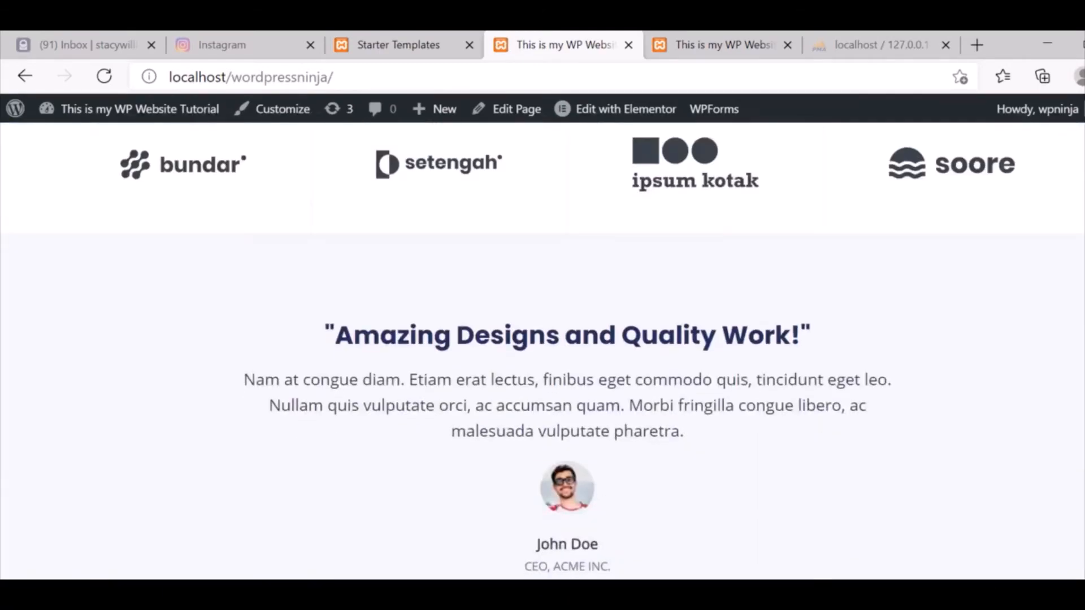
scroll(542, 351, "up", 20)
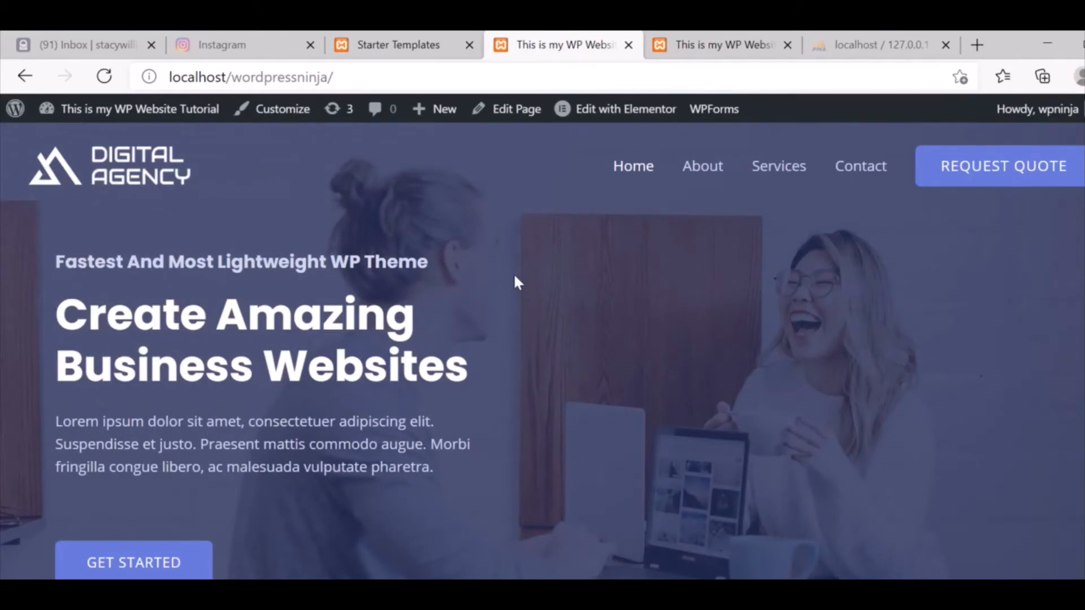
left_click(289, 125)
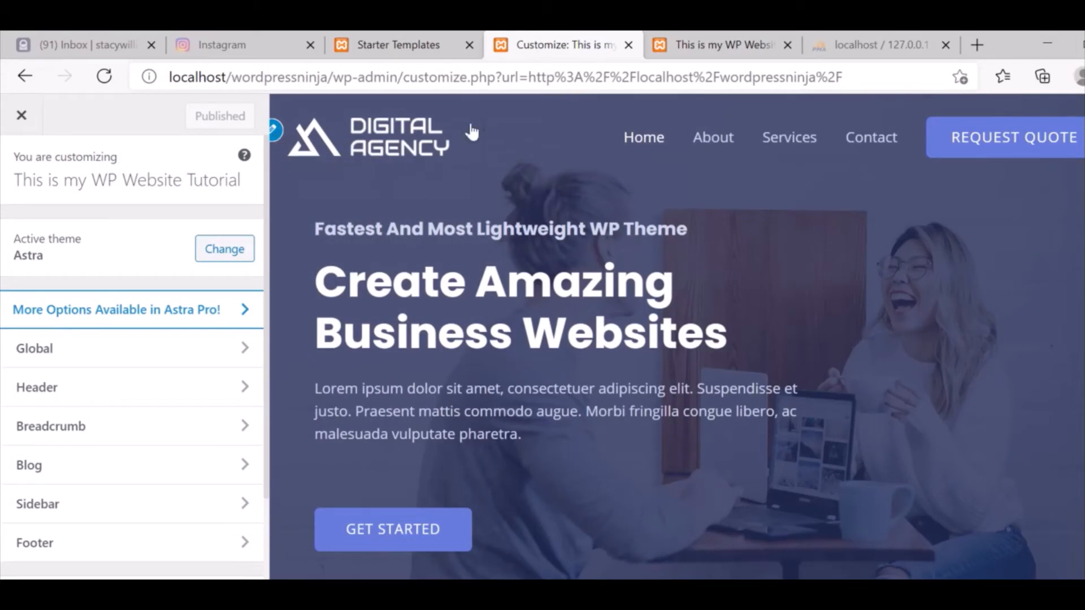
Replace the transparent header logo with the uploaded Digital-Web-Ninja-Logo-TP.png image.
left_click(273, 130)
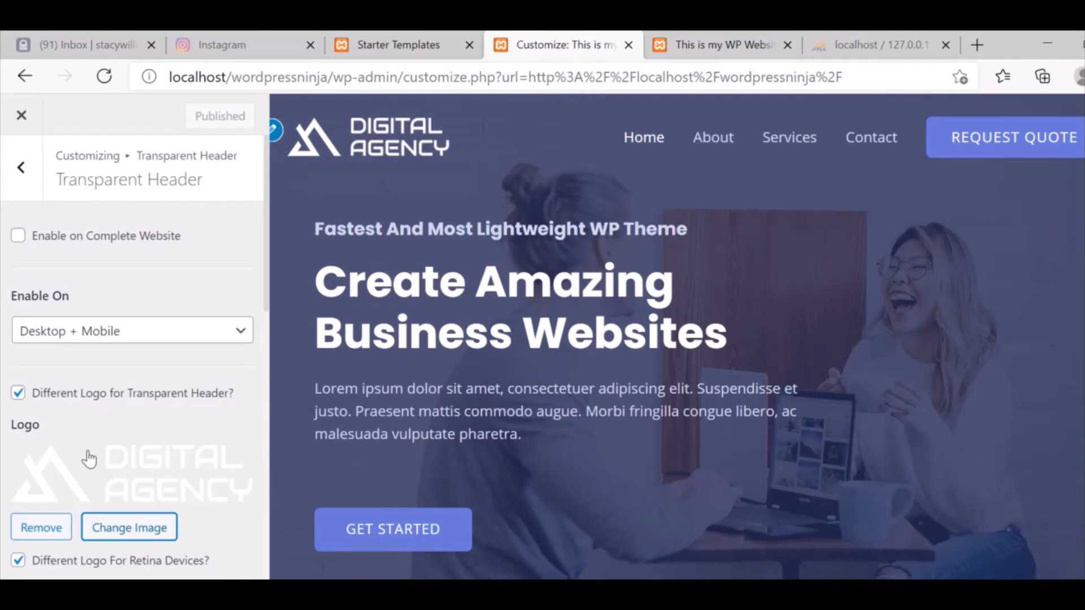
left_click(125, 529)
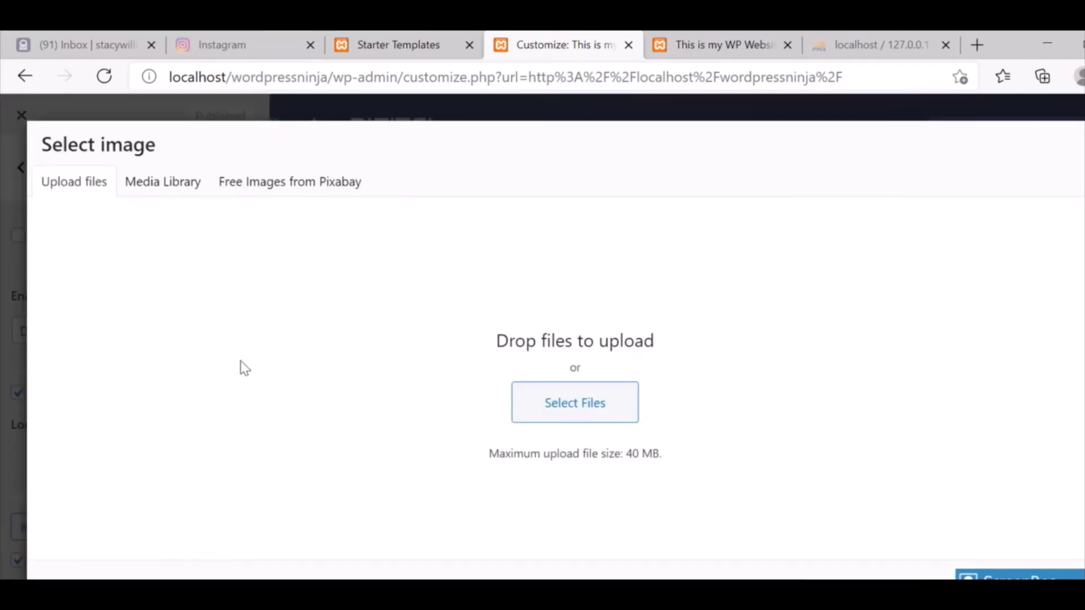
left_click(578, 403)
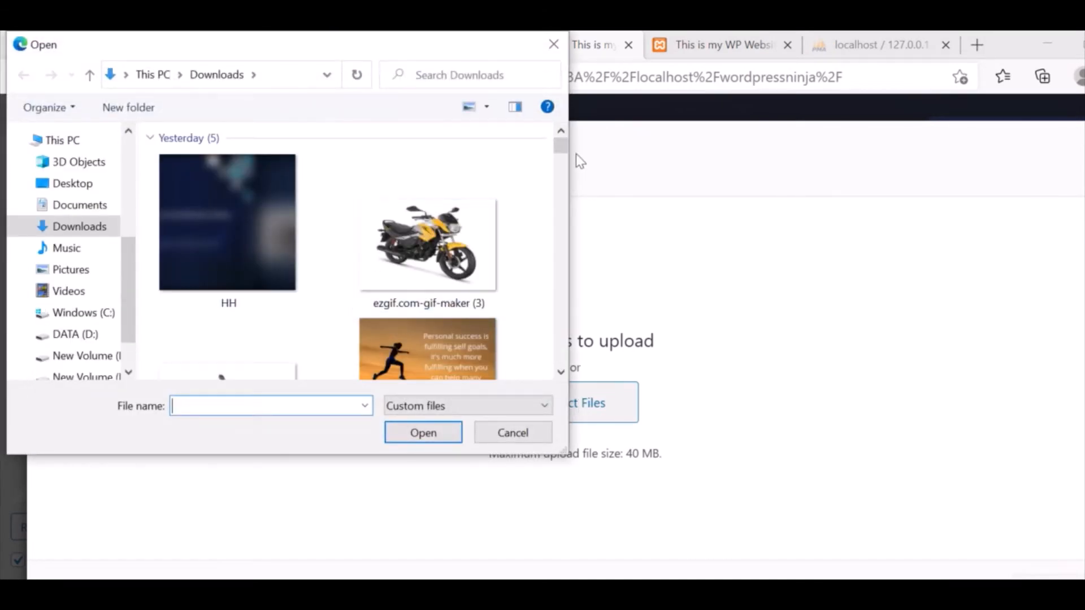
left_click_drag(561, 149, 557, 341)
double_click(442, 289)
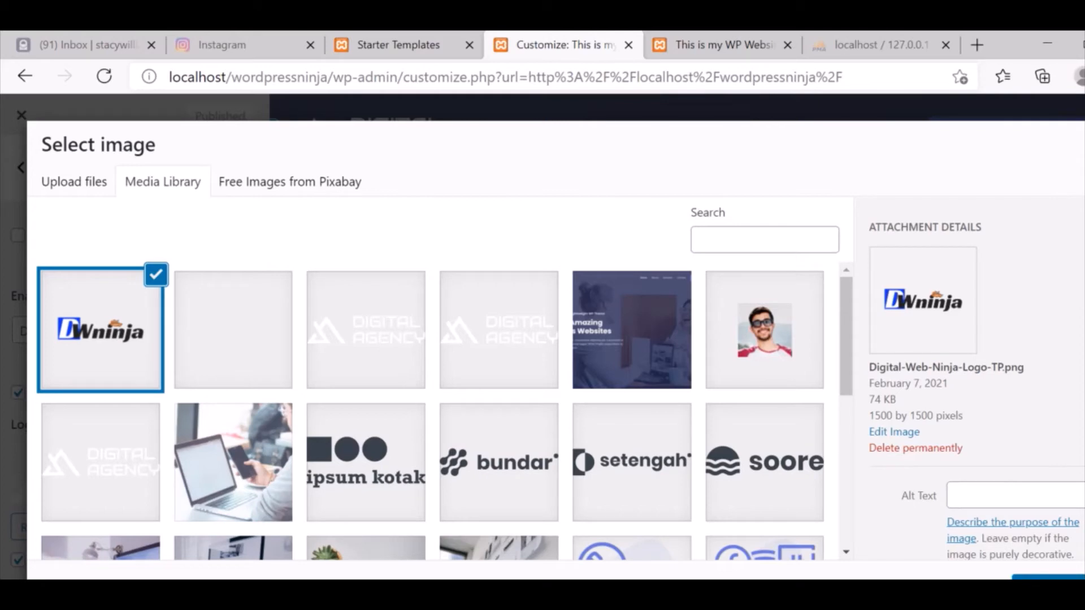
left_click(1049, 577)
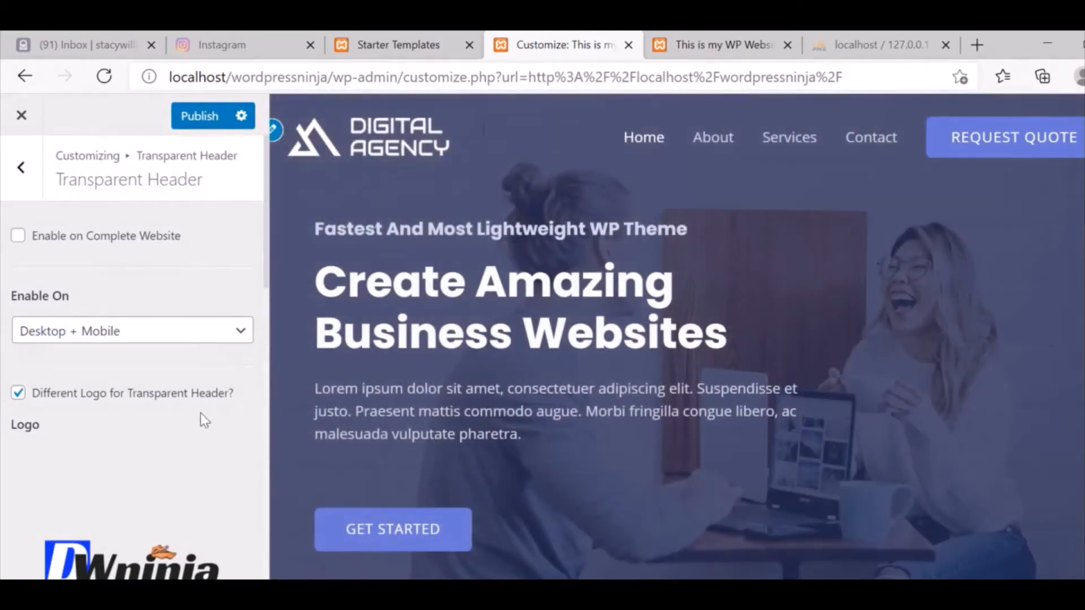
Turn off the separate retina logo option for the transparent header.
left_click_drag(268, 270, 267, 373)
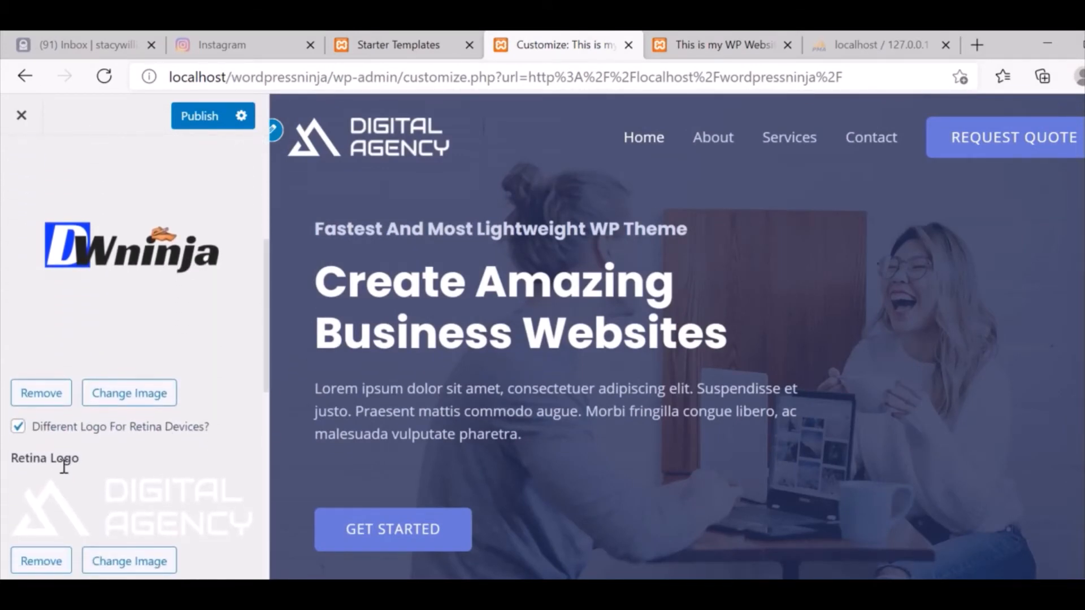
left_click(17, 428)
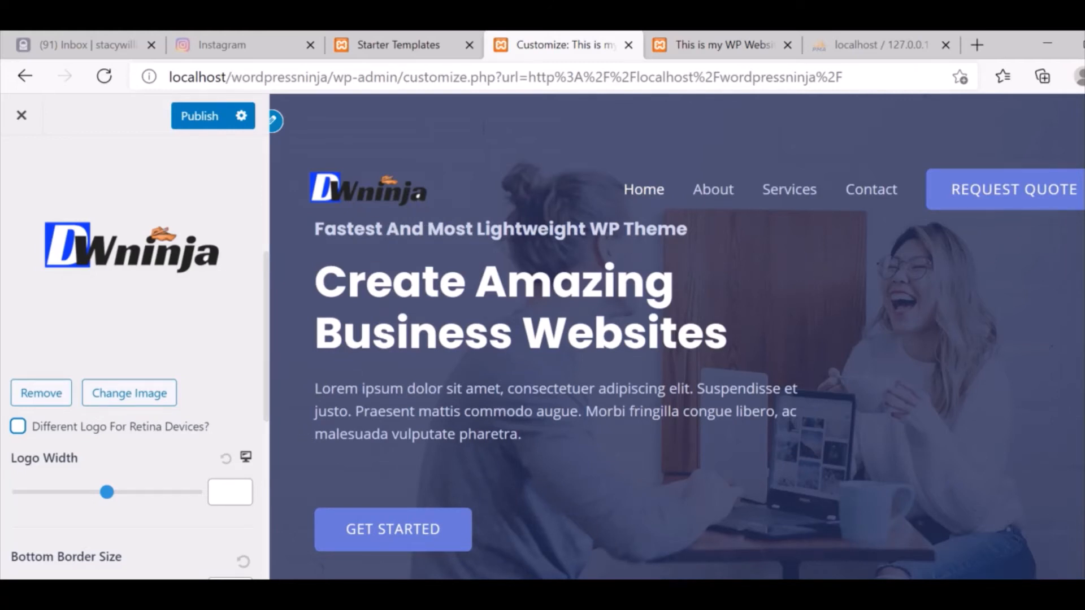
scroll(677, 337, "down", 2)
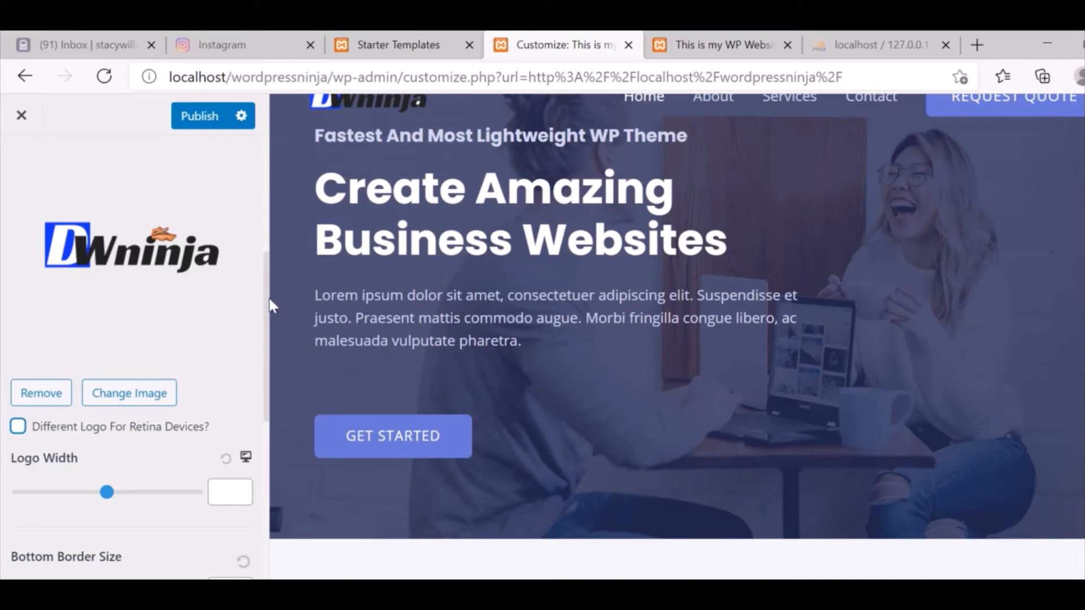
scroll(267, 303, "down", 5)
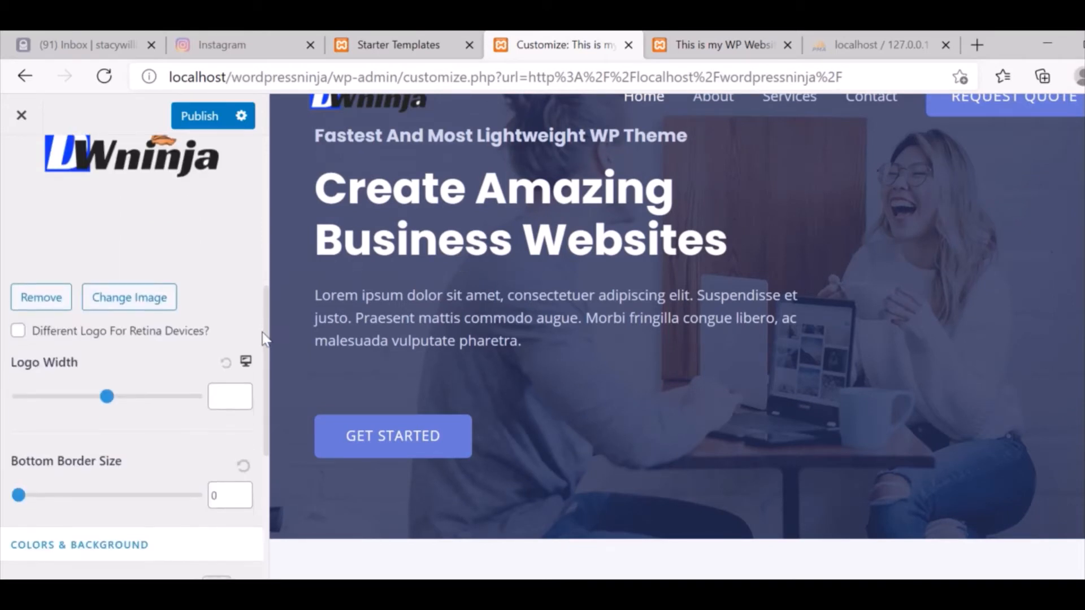
scroll(256, 405, "down", 3)
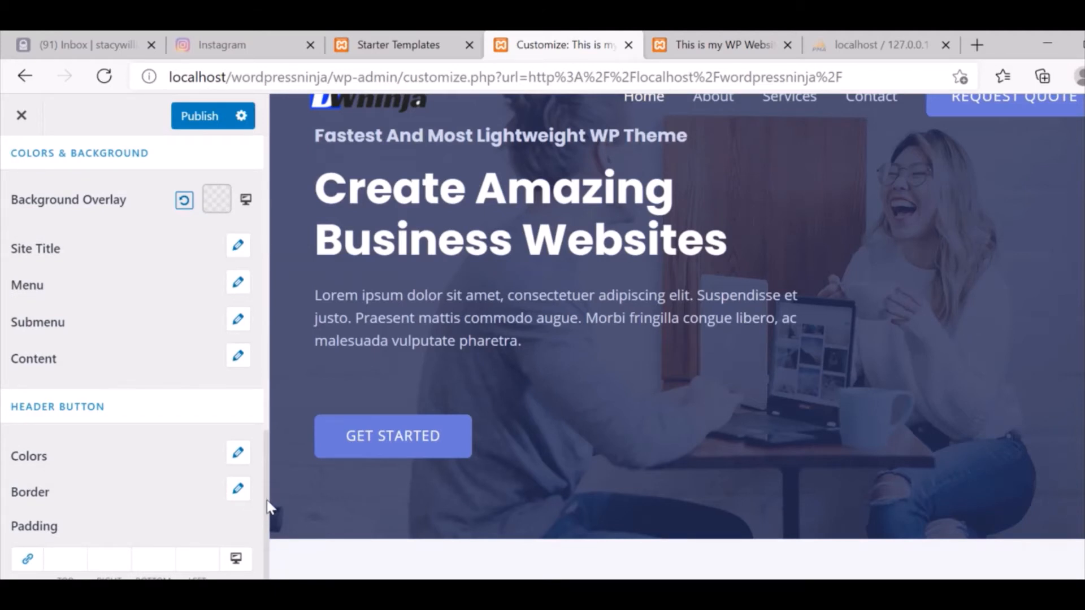
scroll(269, 507, "up", 7)
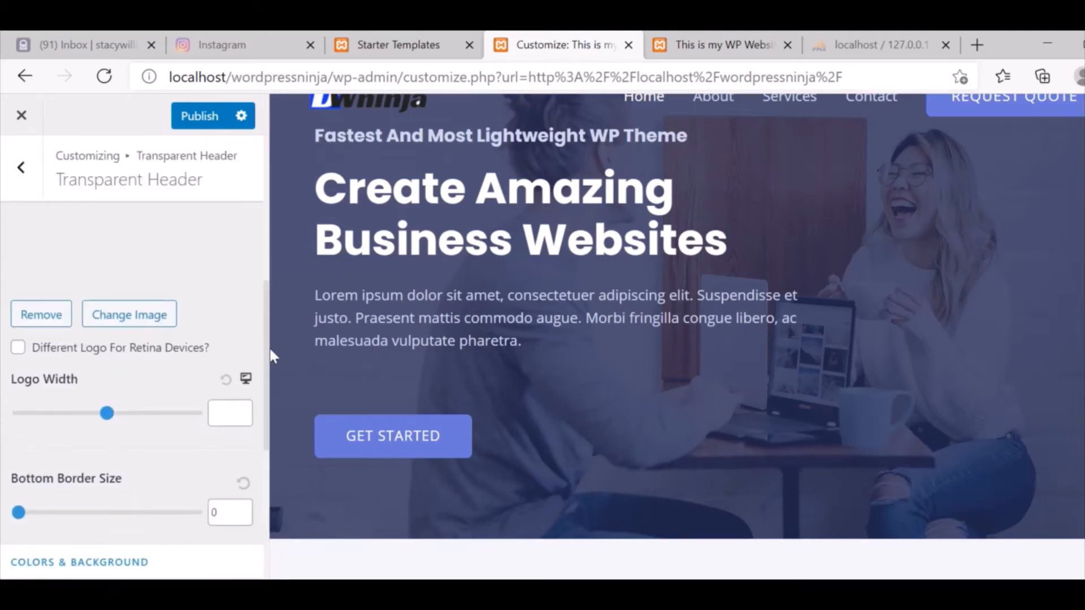
scroll(273, 345, "up", 2)
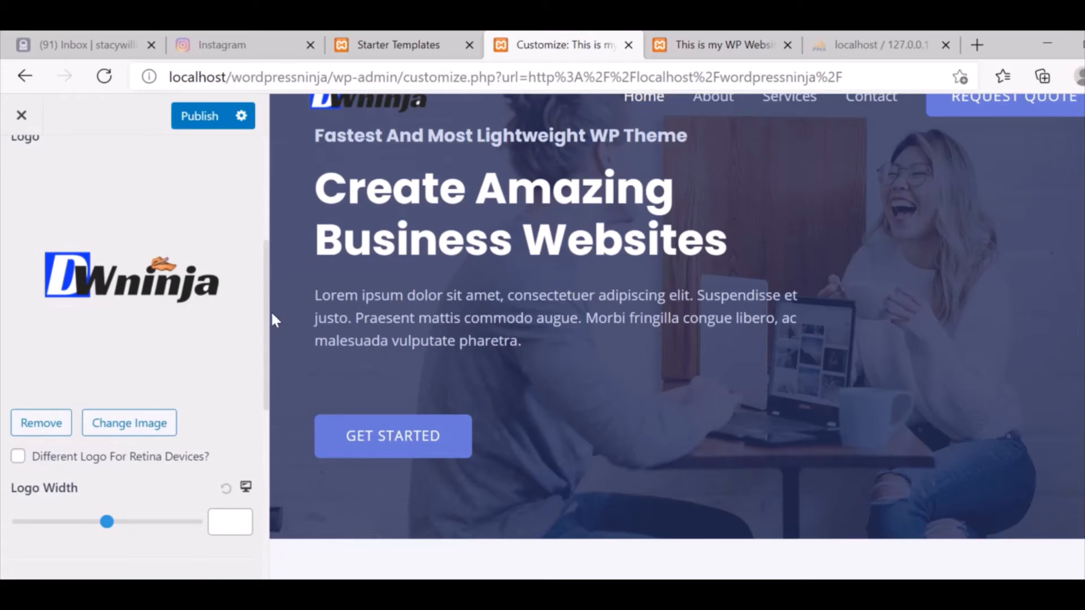
scroll(269, 322, "up", 1)
scroll(271, 334, "down", 1)
Set the transparent header logo width to 150, publish, and close the Customizer.
left_click_drag(106, 507, 55, 518)
left_click_drag(224, 512, 233, 513)
left_click(241, 511)
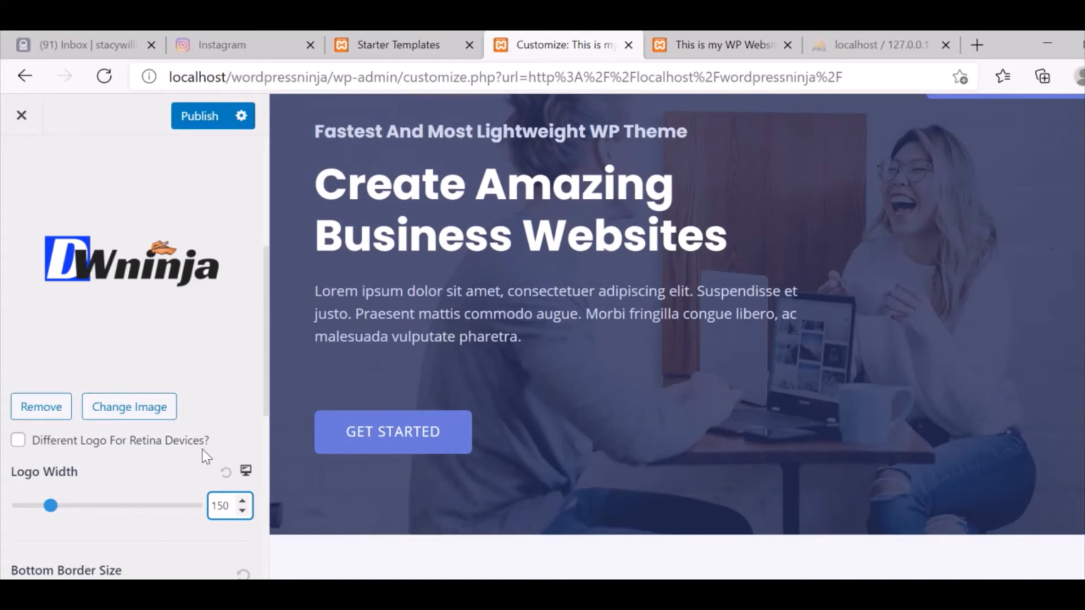
left_click(199, 115)
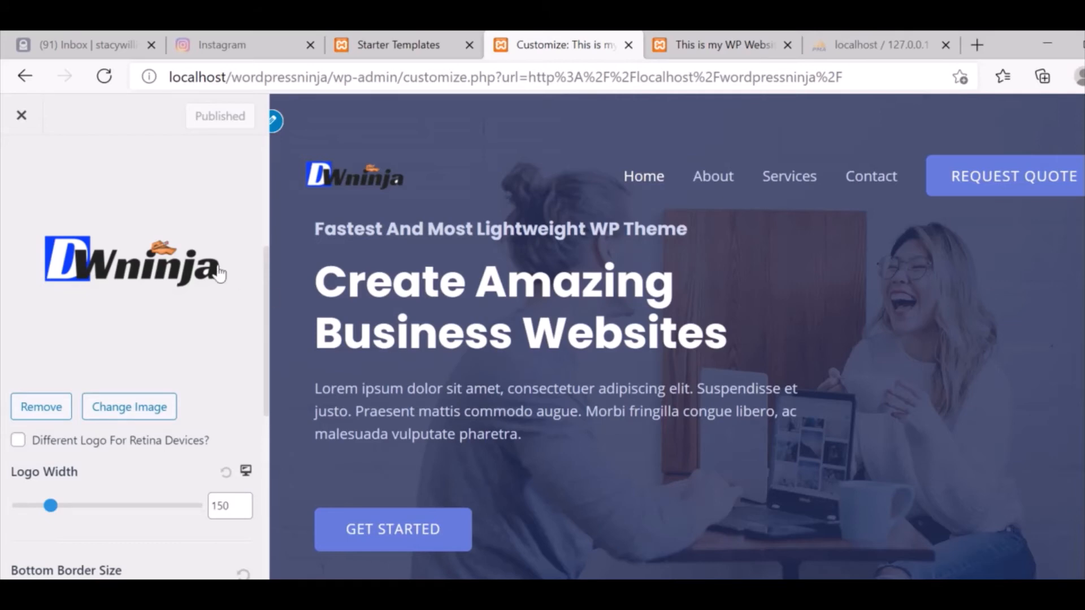
left_click(12, 121)
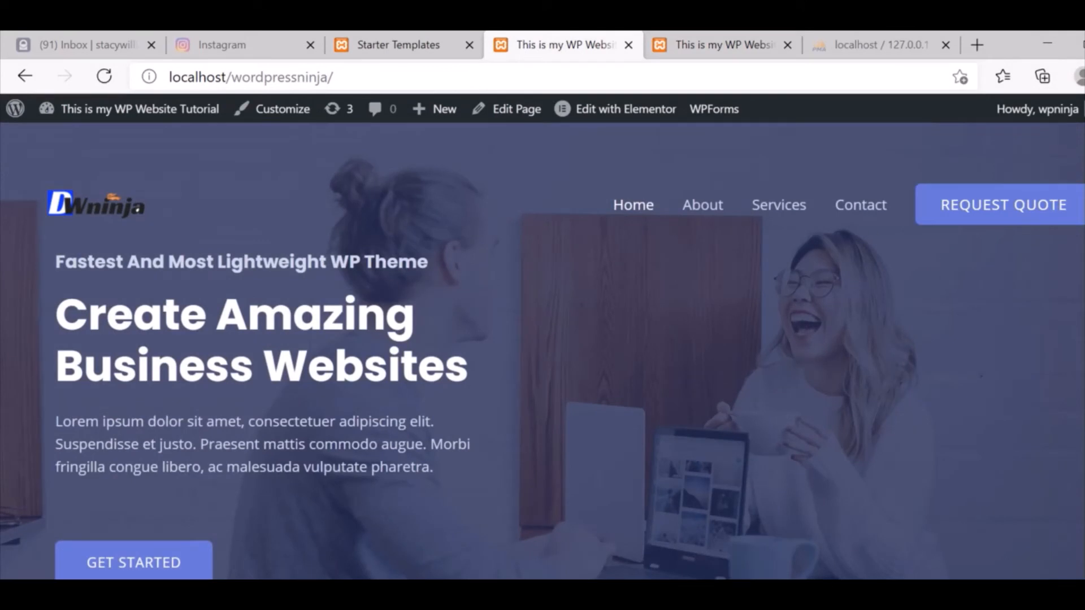
In Customizer Global > Typography > Headings, keep Poppins as the heading font.
scroll(543, 365, "down", 1)
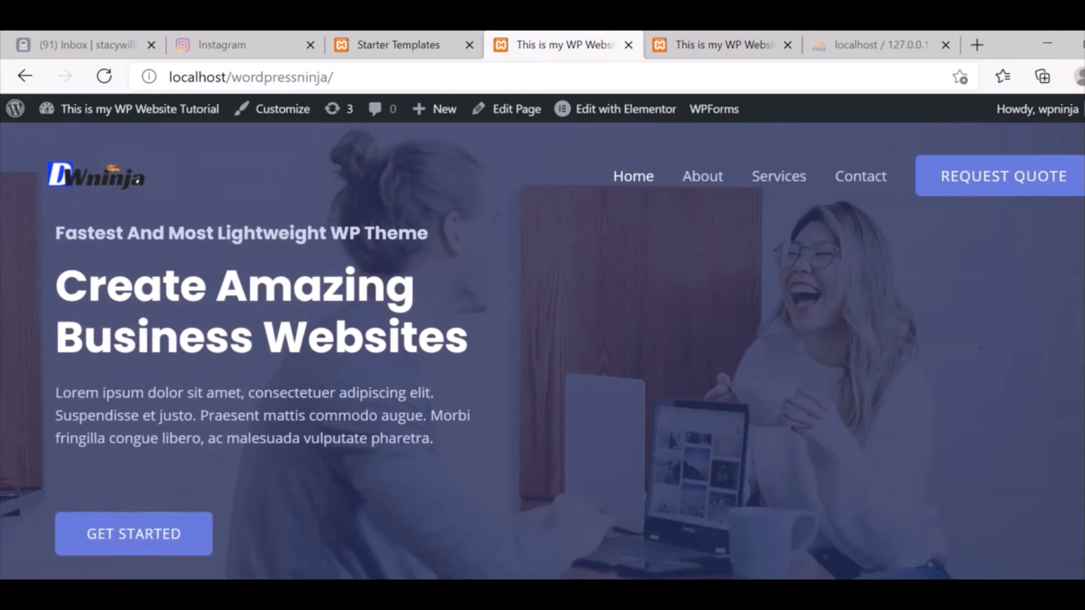
left_click(277, 113)
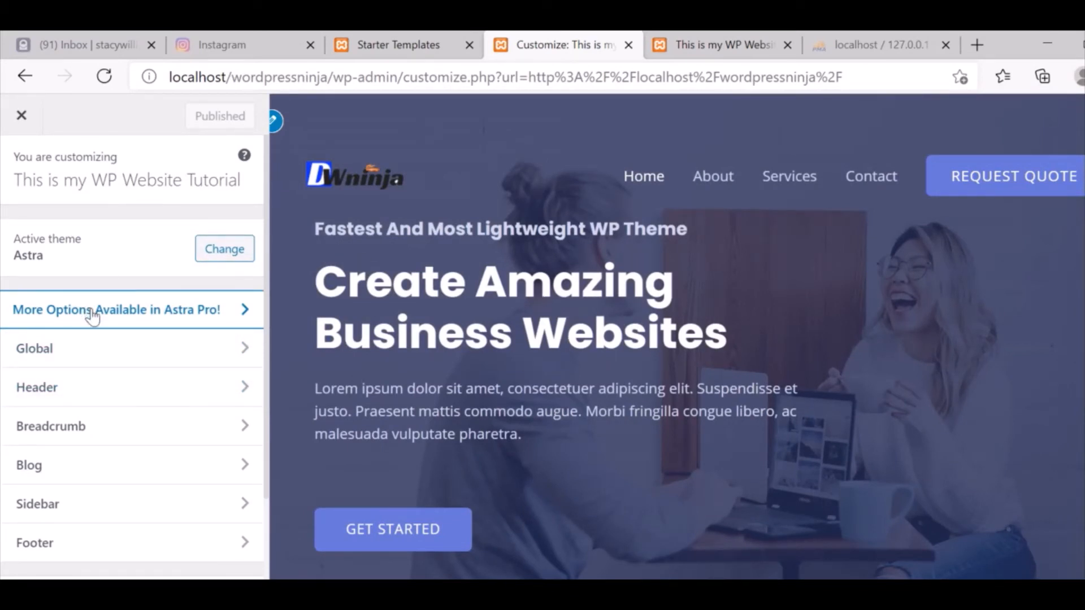
left_click(87, 351)
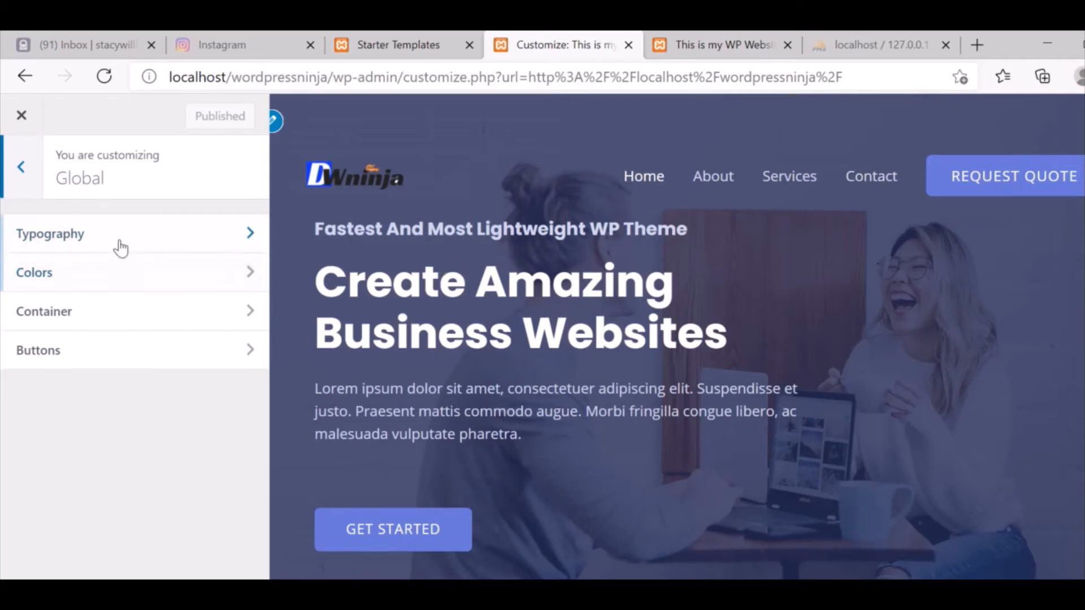
left_click(116, 245)
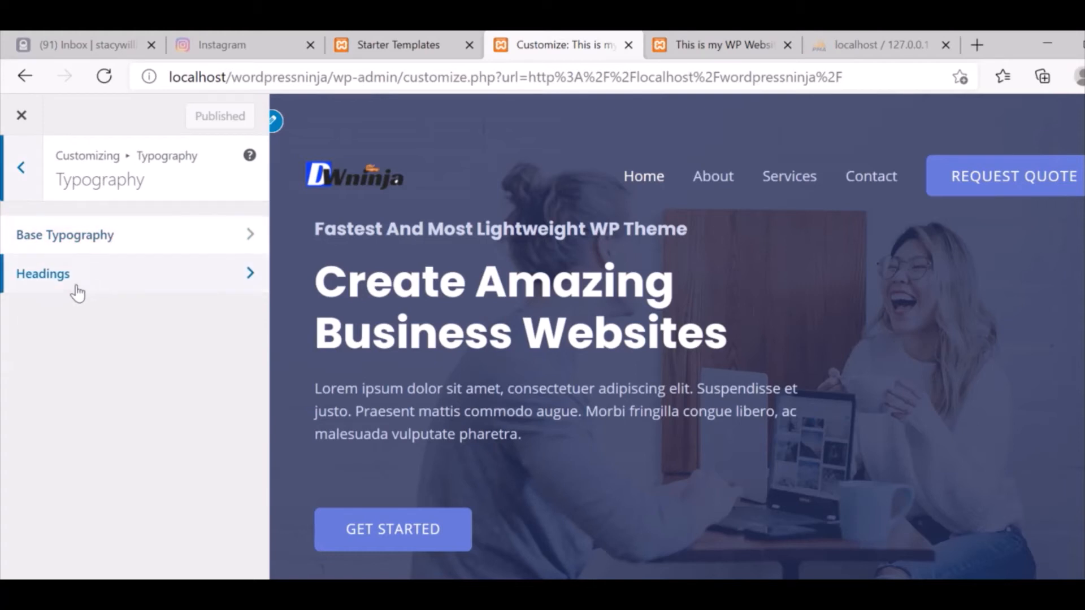
left_click(91, 284)
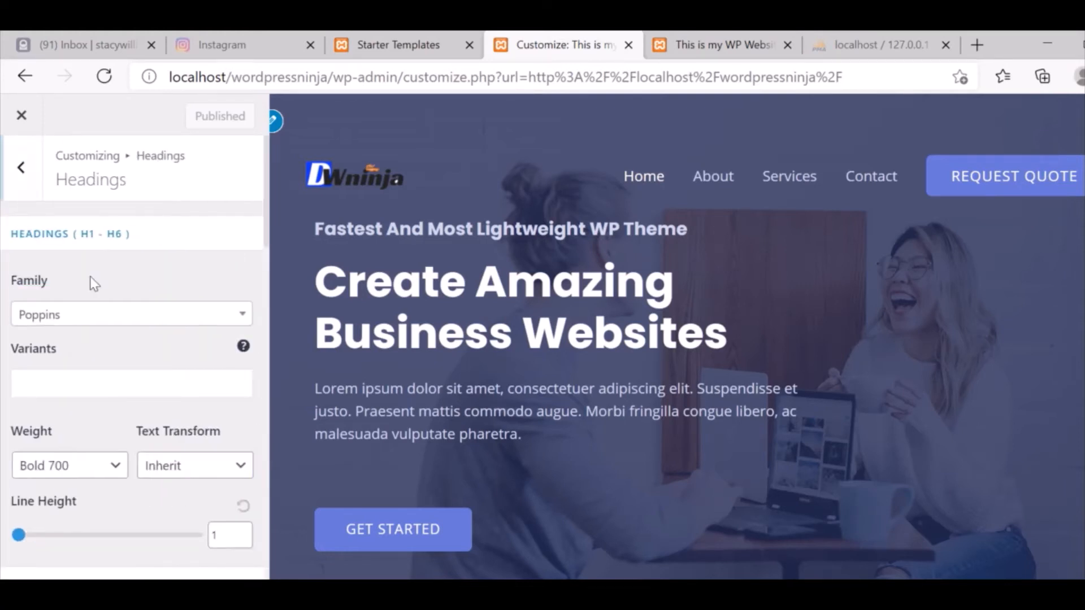
left_click(125, 316)
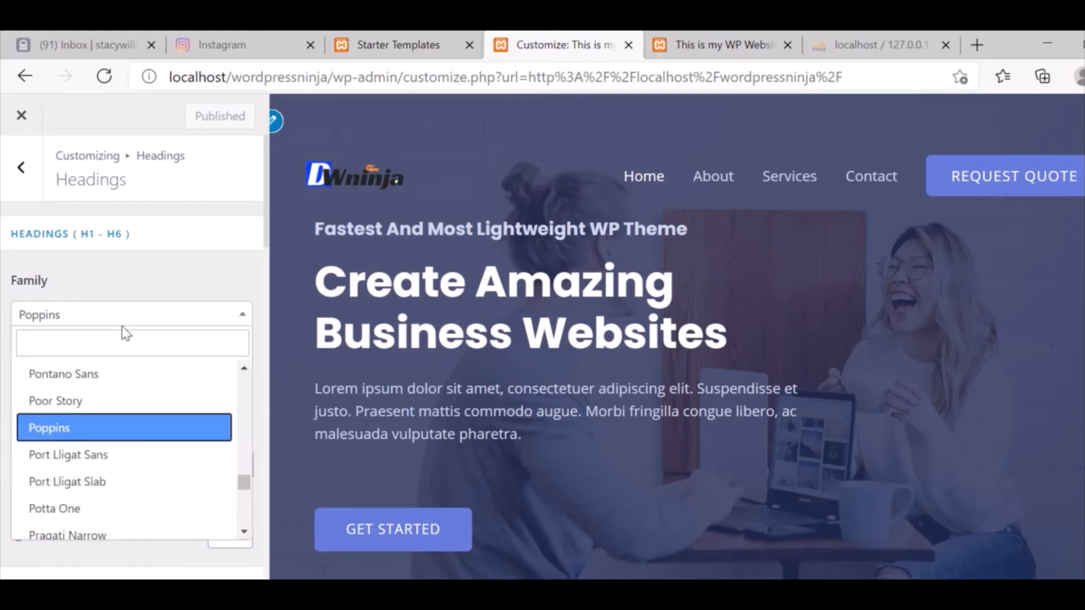
left_click(122, 326)
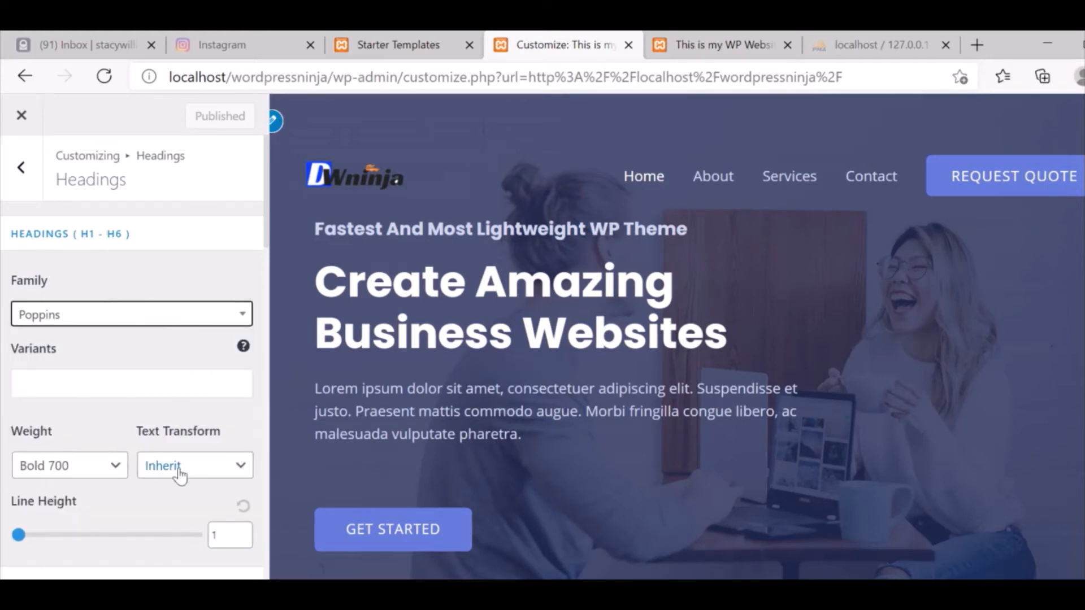
left_click_drag(269, 243, 270, 181)
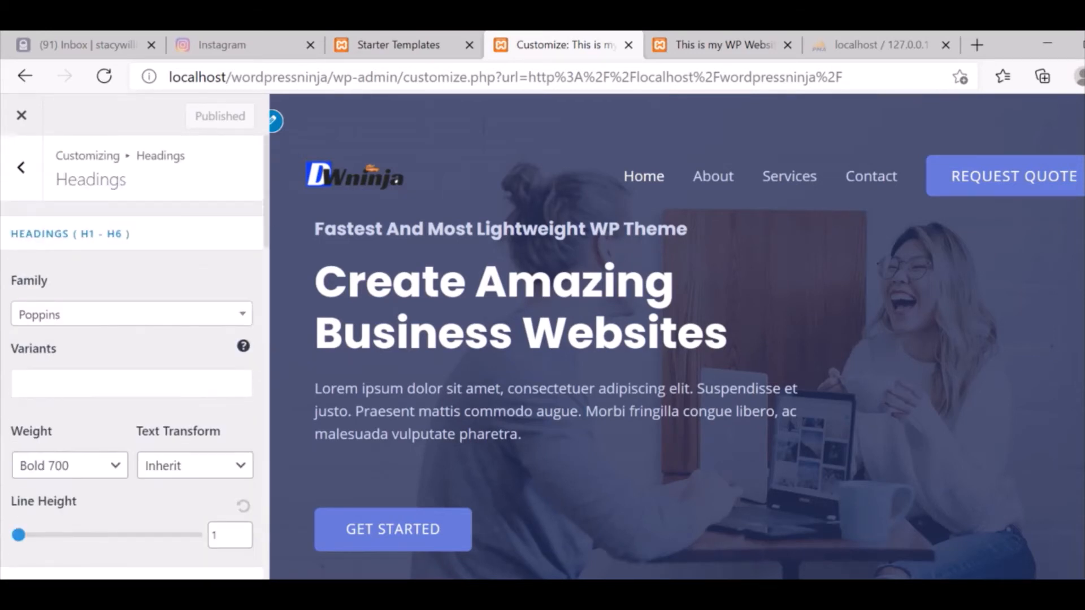
left_click(21, 167)
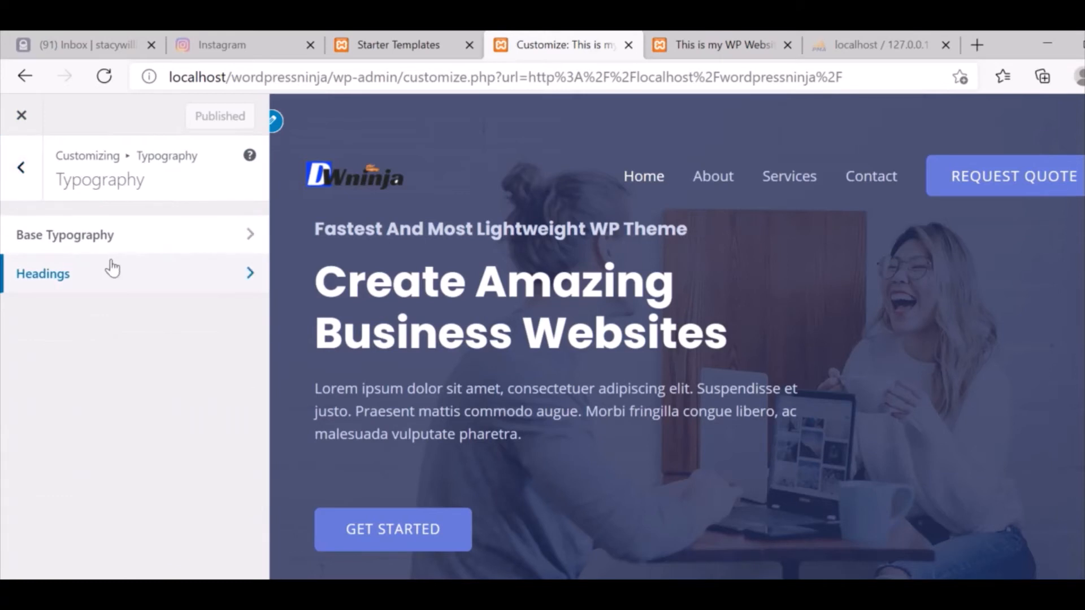
Review Global > Colors > Base Colors, then back out to the main Customizer menu.
left_click(21, 167)
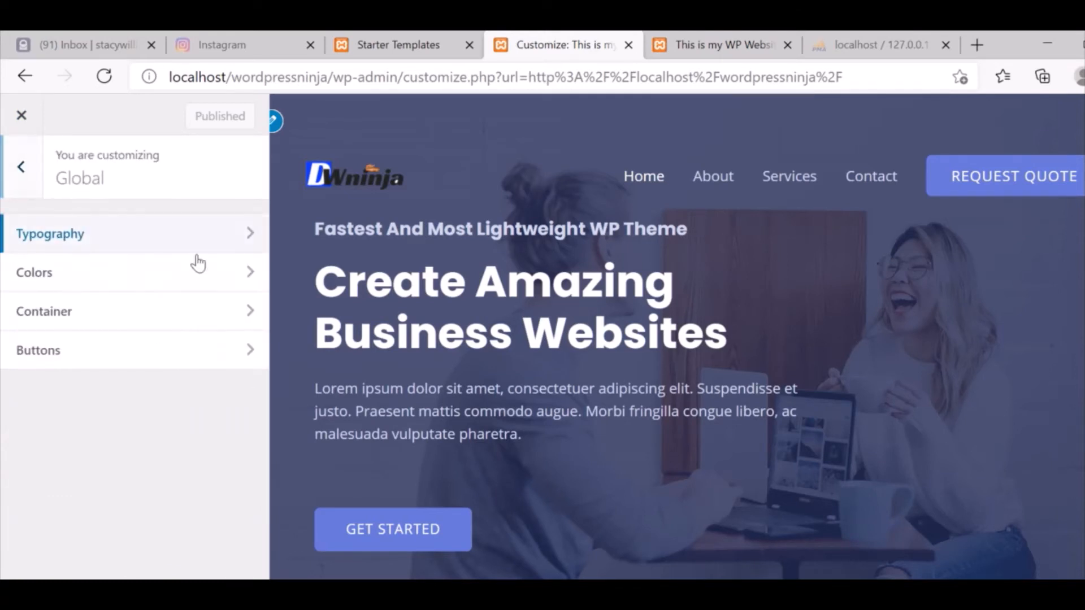
left_click(137, 280)
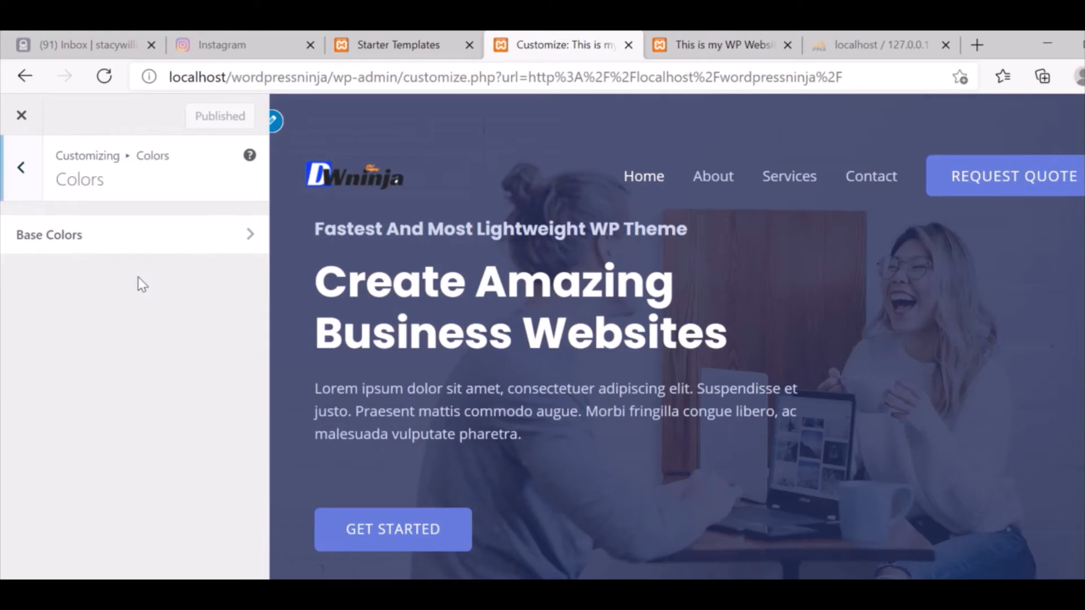
left_click(110, 250)
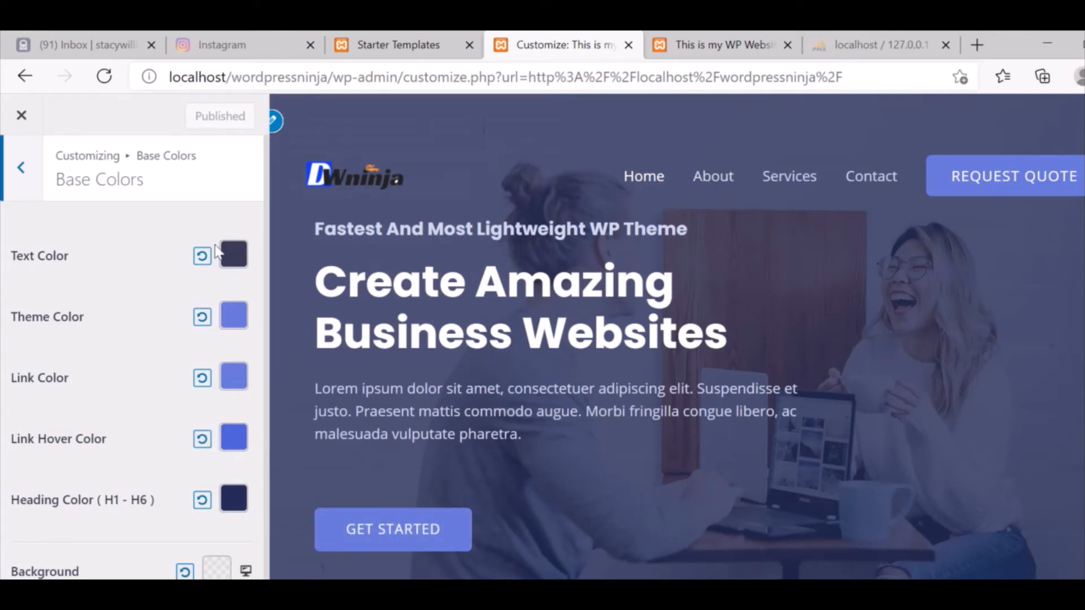
left_click(21, 168)
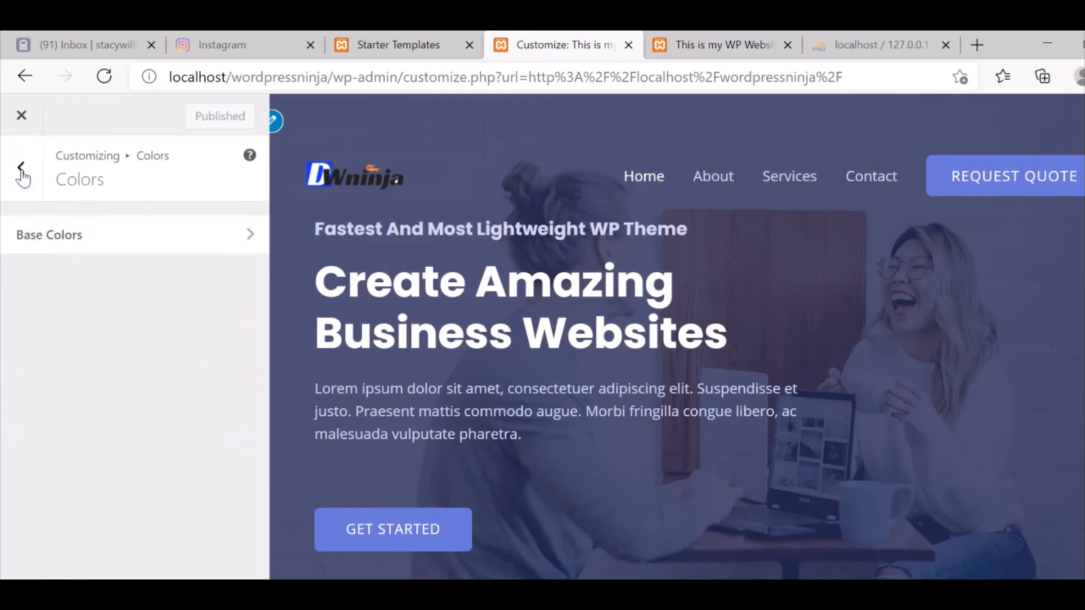
left_click(21, 170)
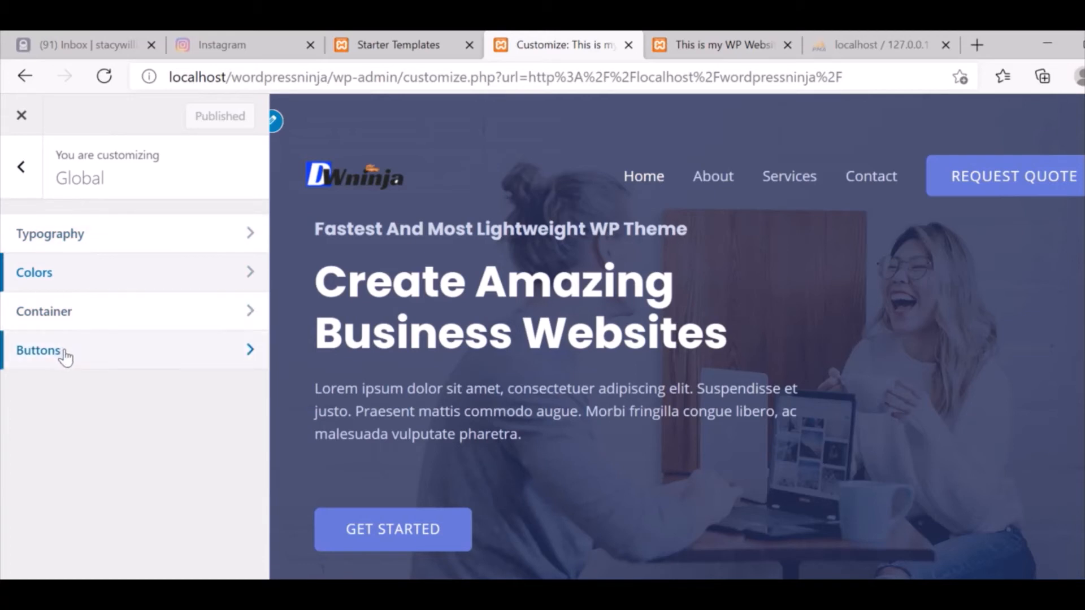
left_click(21, 170)
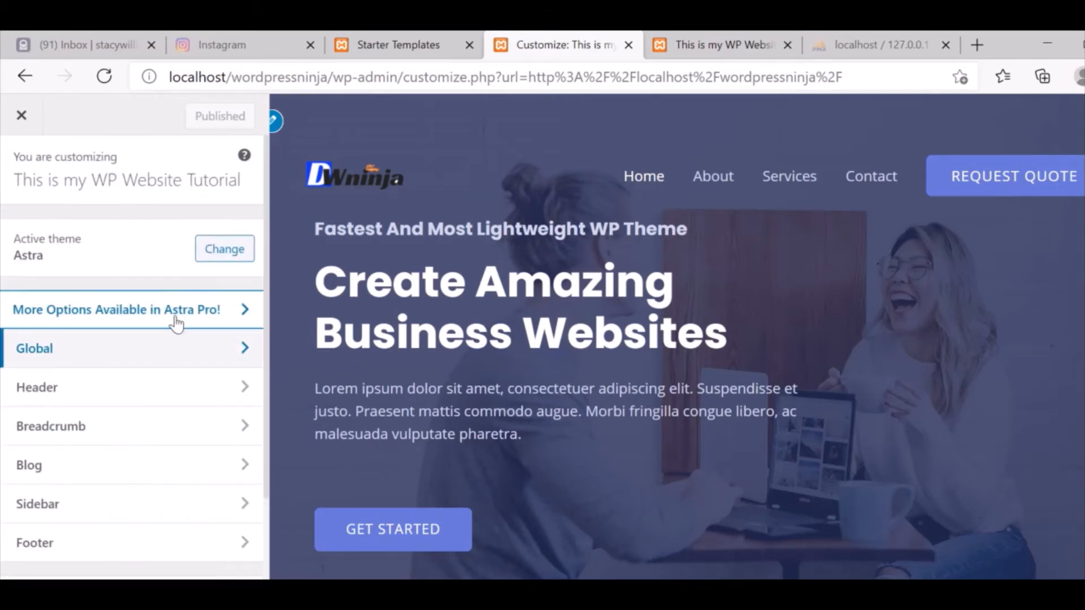
In Header > Site Identity, change the tagline to 'Learning How to Create WP Websites'.
left_click(121, 395)
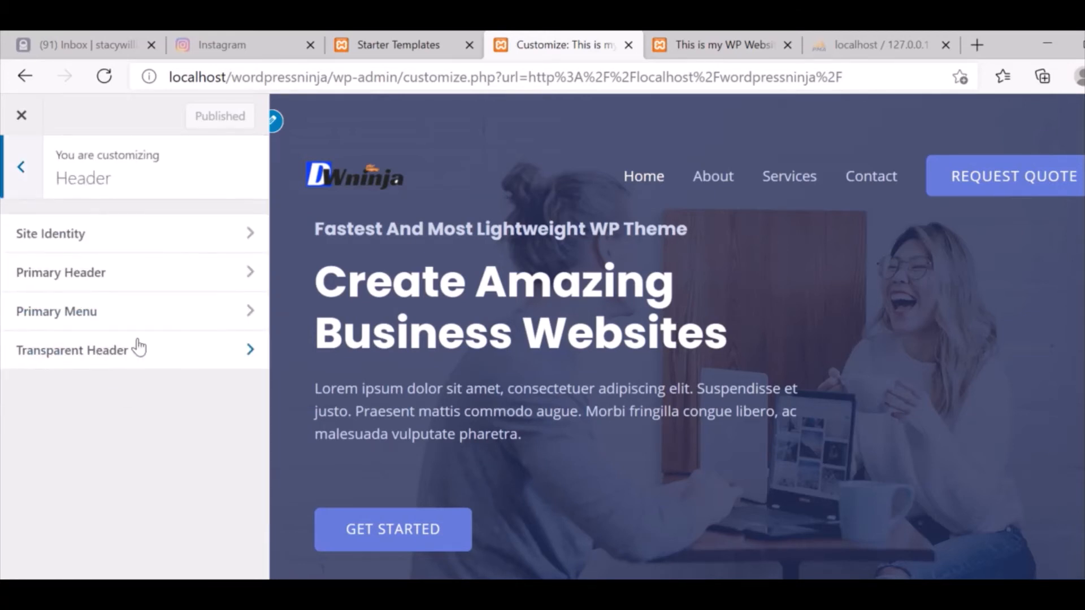
left_click(113, 243)
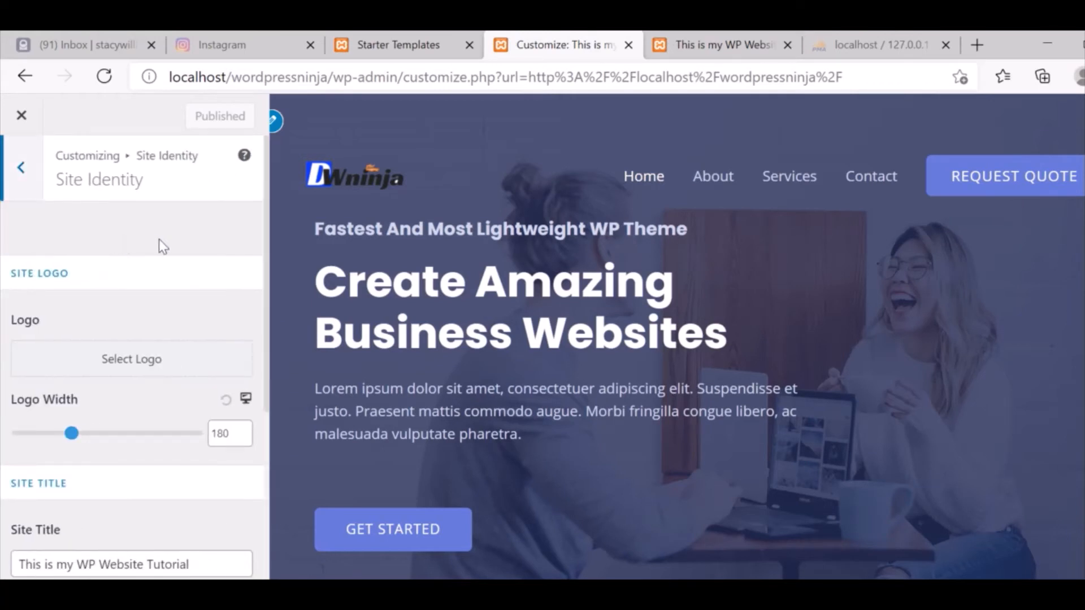
left_click_drag(267, 210, 179, 428)
triple_click(148, 410)
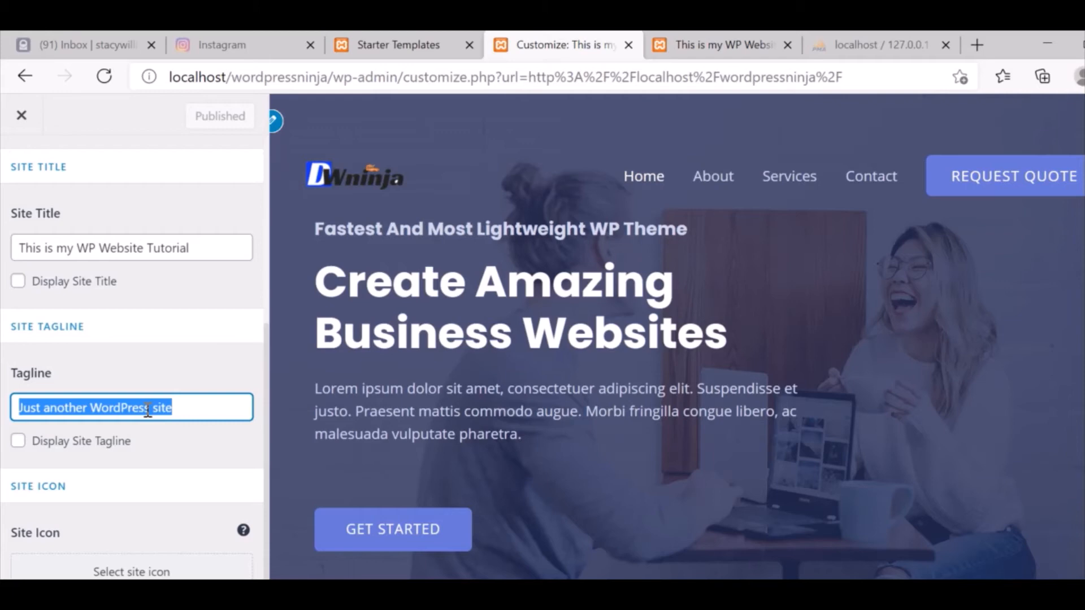
type("Tea")
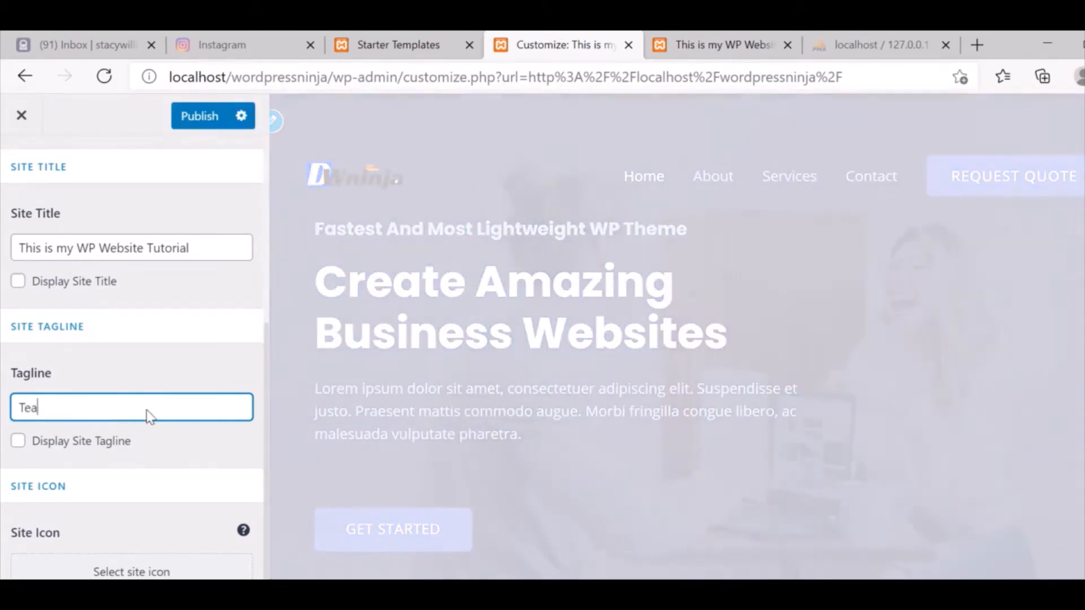
type("ca")
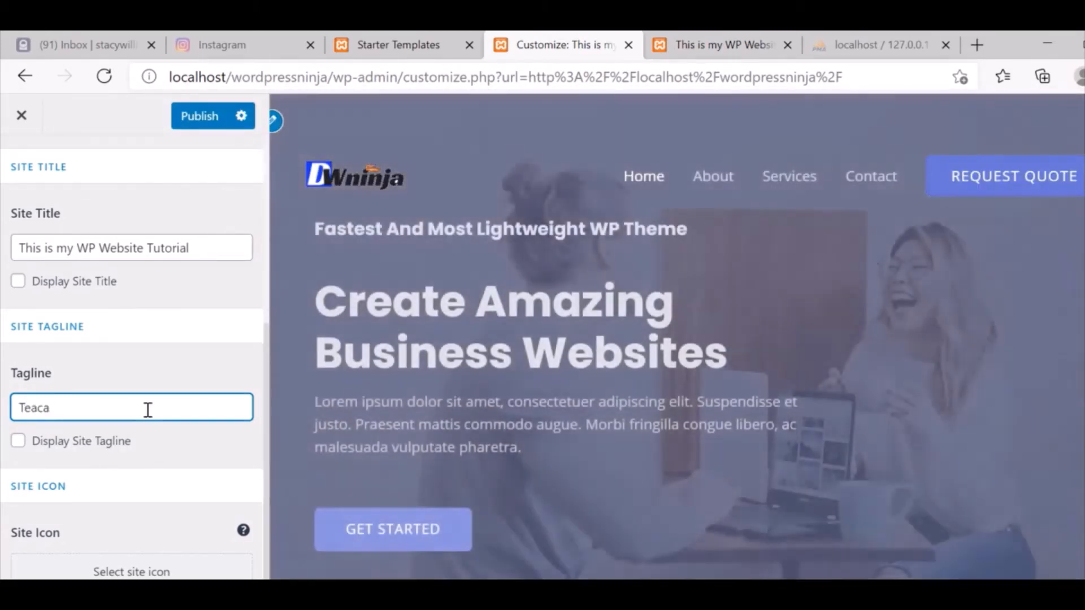
key("ctrl+a")
type("Learni")
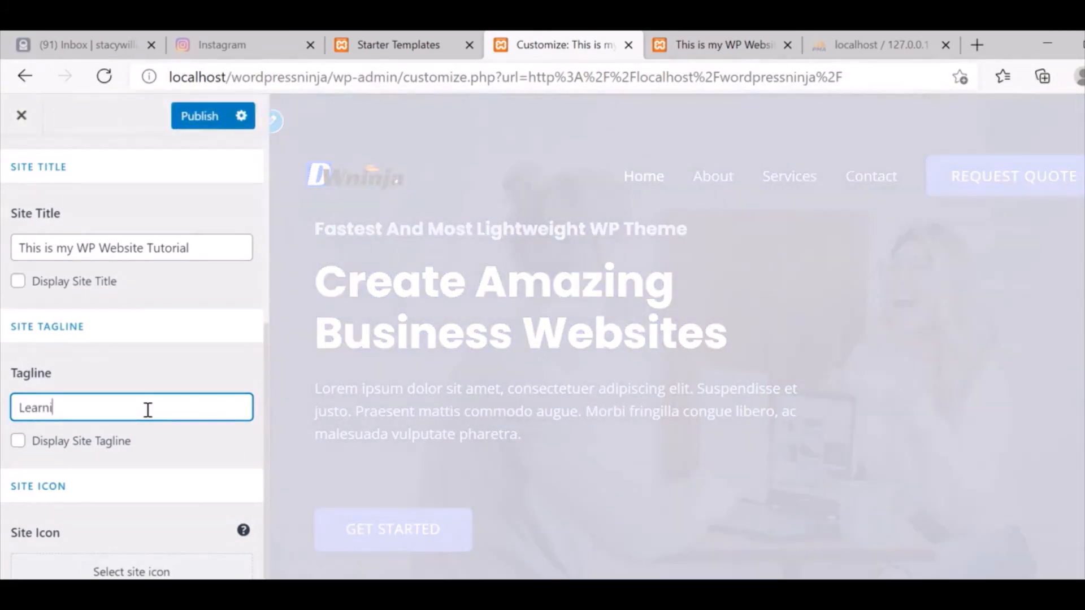
type("ng How ")
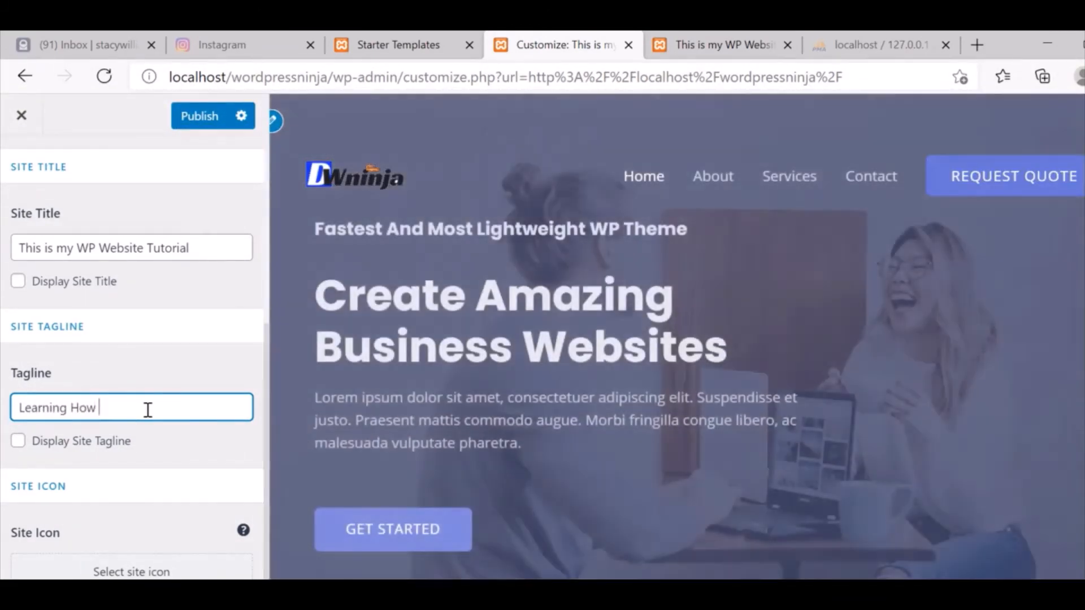
type("to Create")
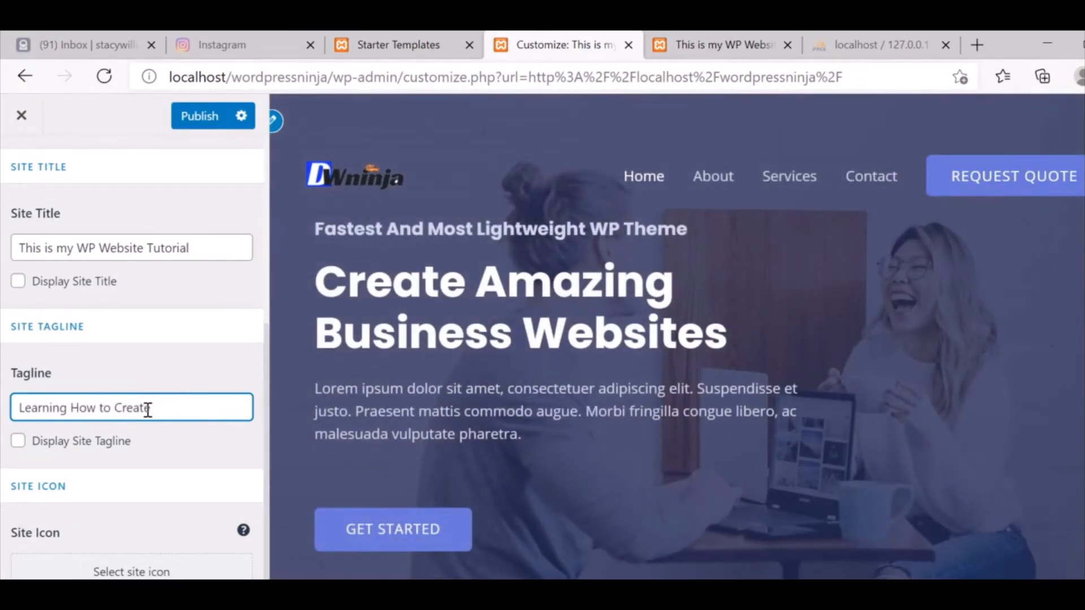
type(" WP Websites")
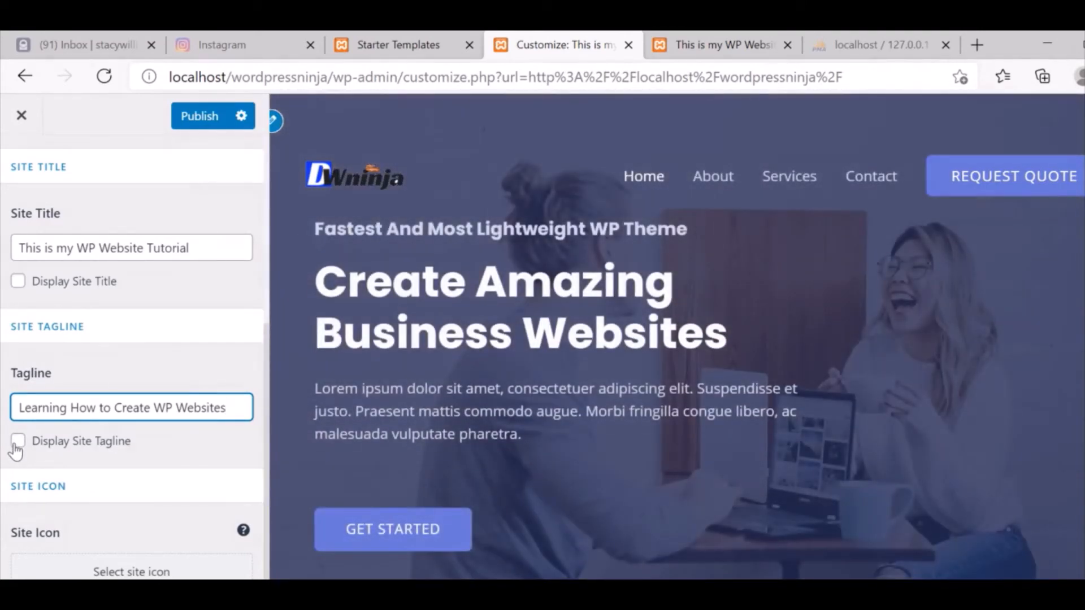
Toggle Display Site Tagline on and off, leaving the tagline hidden from the header.
left_click(18, 442)
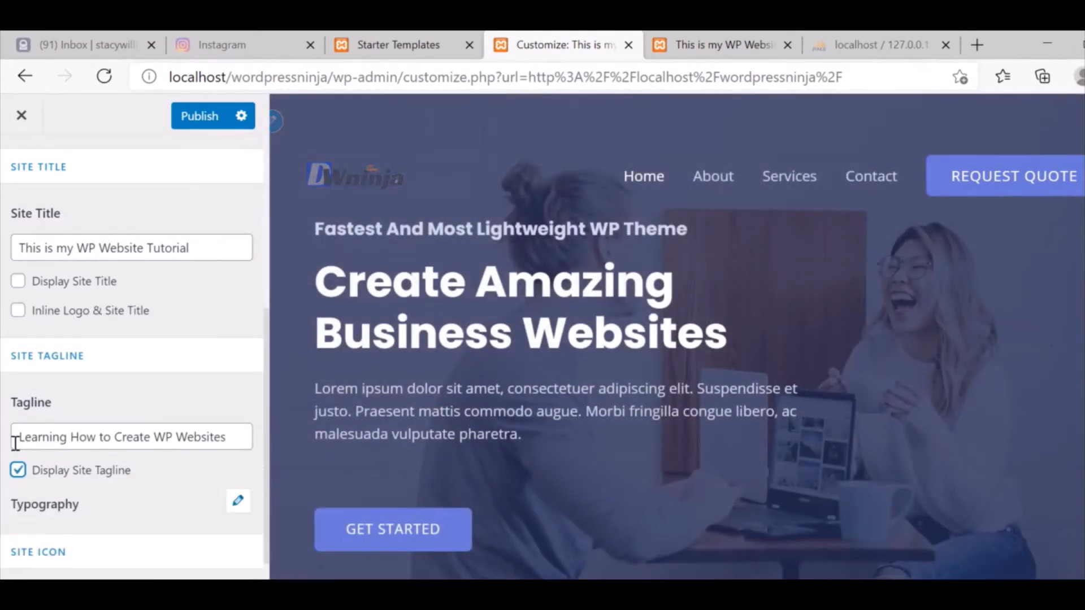
left_click(15, 443)
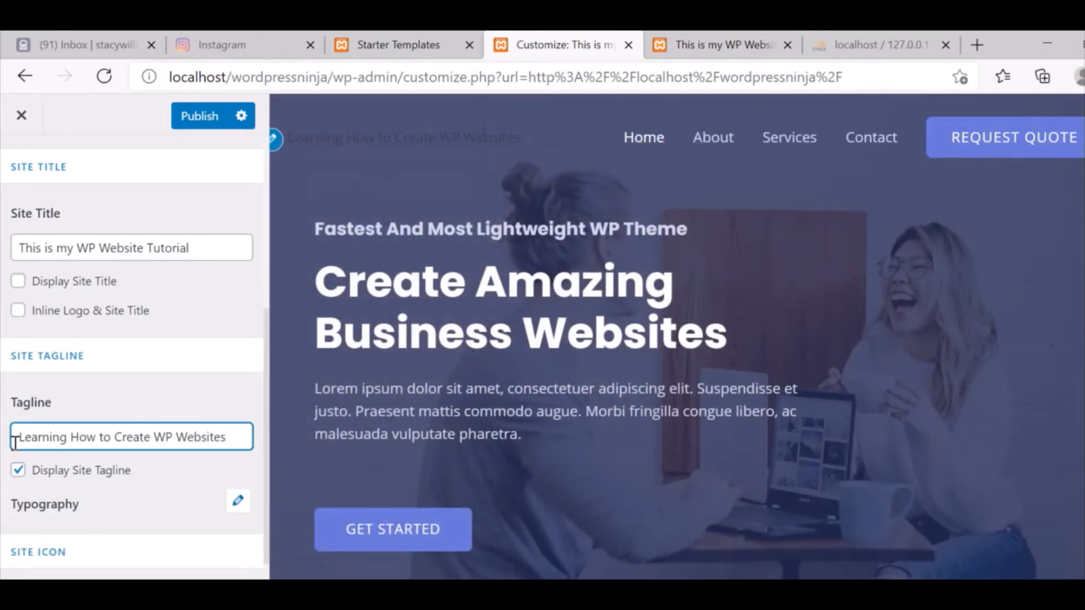
left_click(18, 472)
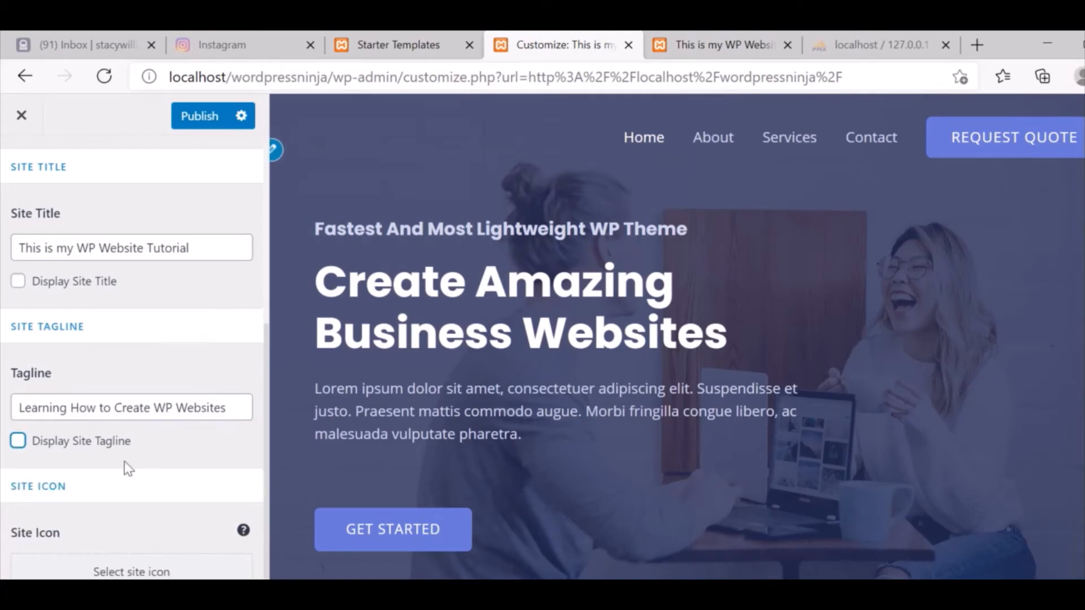
left_click_drag(266, 342, 271, 235)
scroll(677, 337, "down", 5)
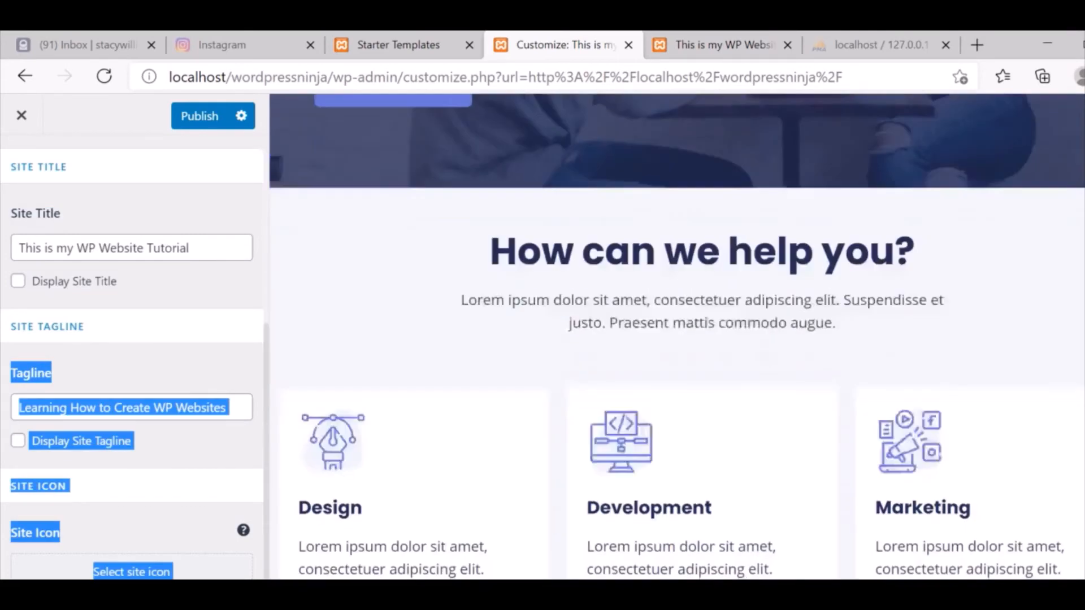
scroll(677, 337, "up", 5)
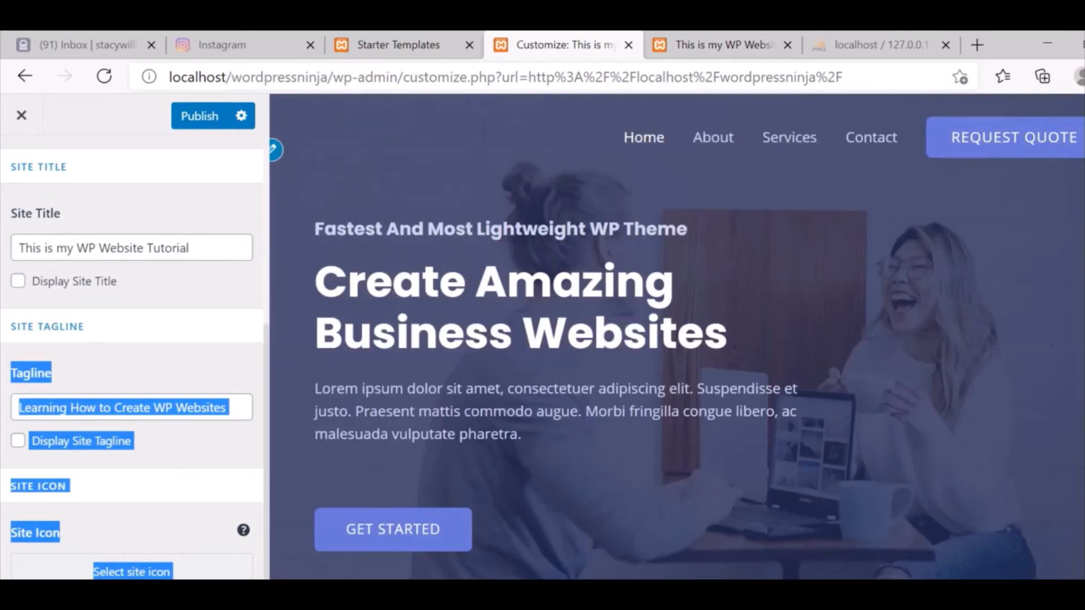
left_click(202, 421)
left_click(19, 441)
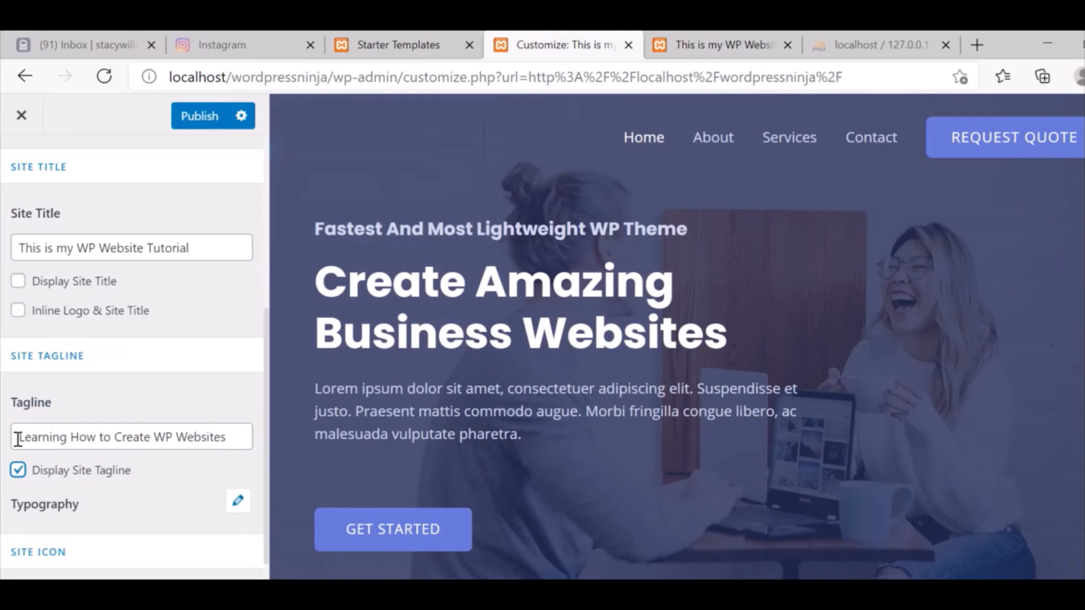
left_click(18, 470)
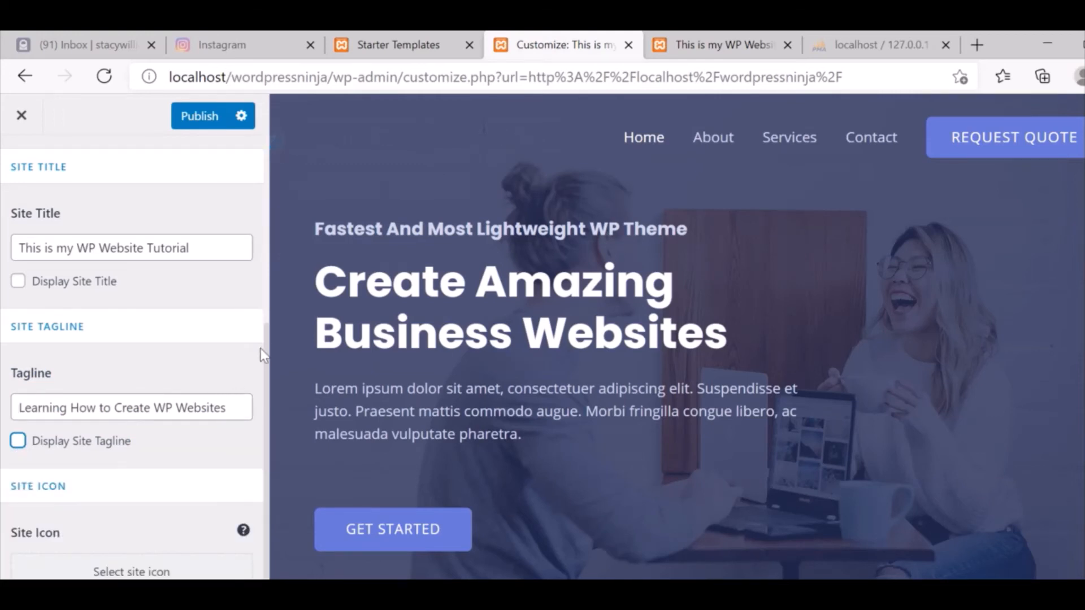
left_click_drag(266, 358, 271, 151)
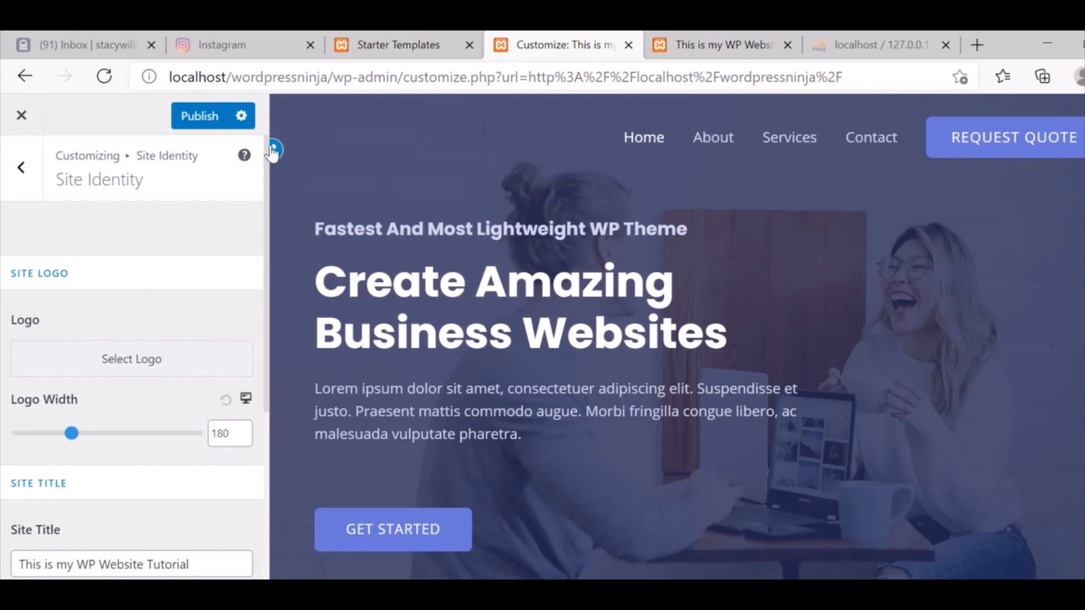
Pick the DWninja image from the Media Library as the site logo, skipping cropping.
left_click(120, 372)
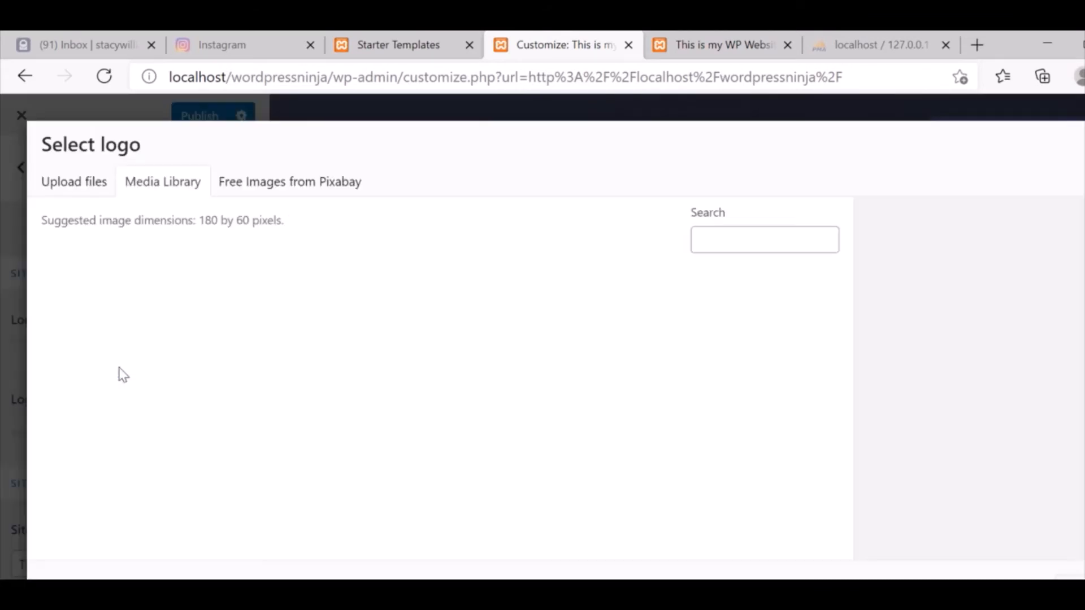
left_click(101, 325)
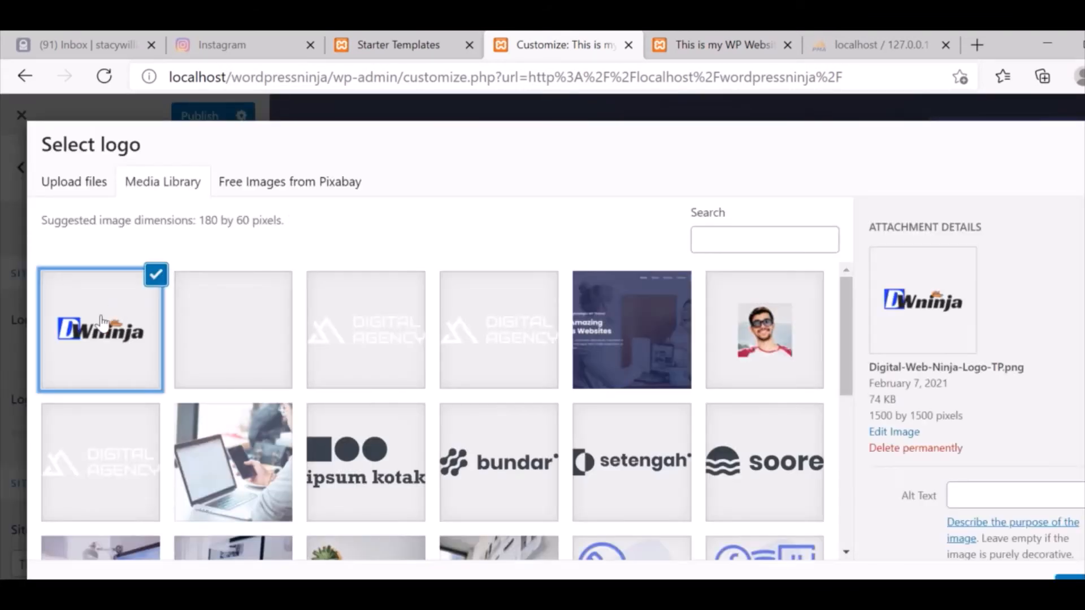
left_click(1070, 578)
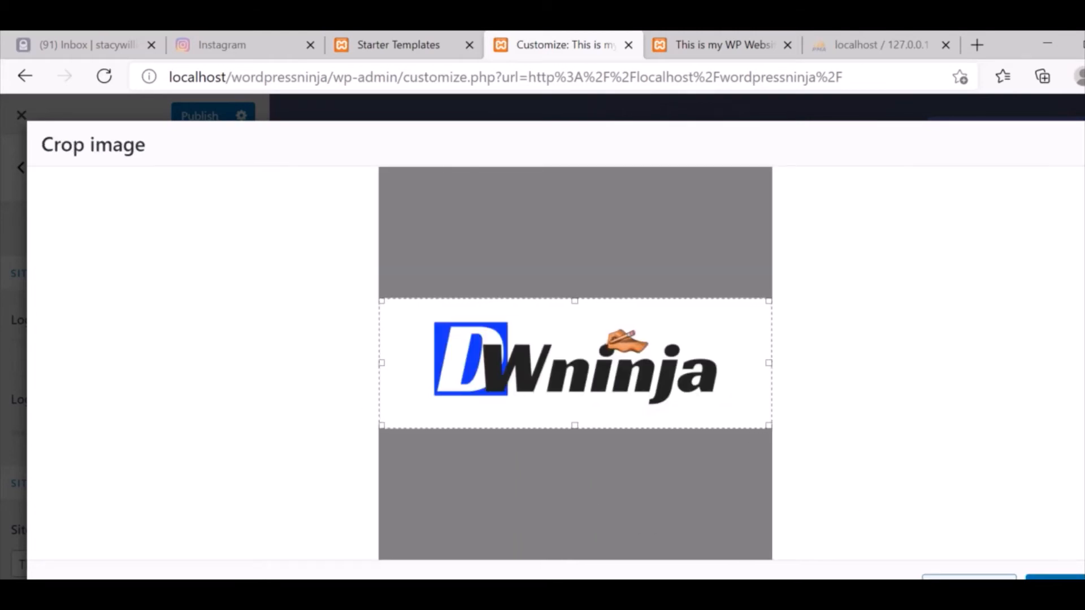
left_click(1066, 579)
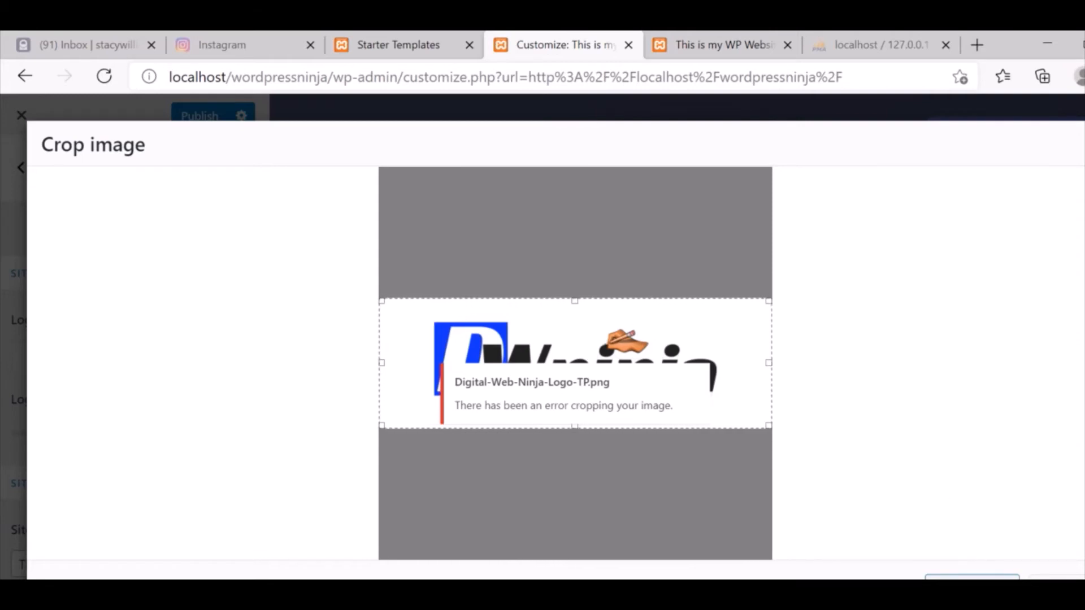
mouse_move(724, 340)
left_mouse_down()
mouse_move(724, 283)
mouse_move(729, 340)
left_mouse_up()
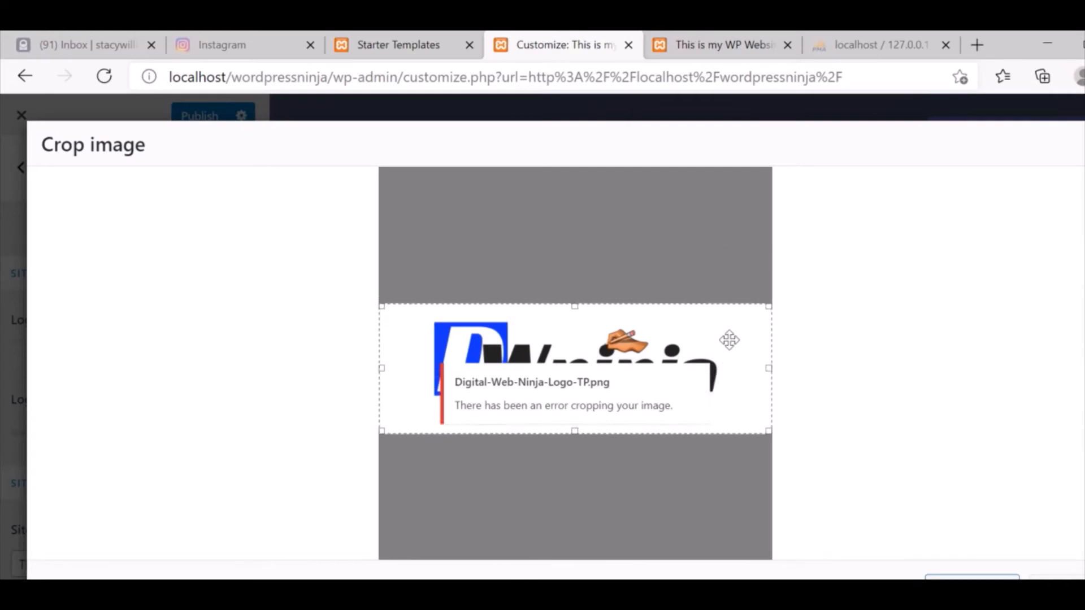
left_click(972, 579)
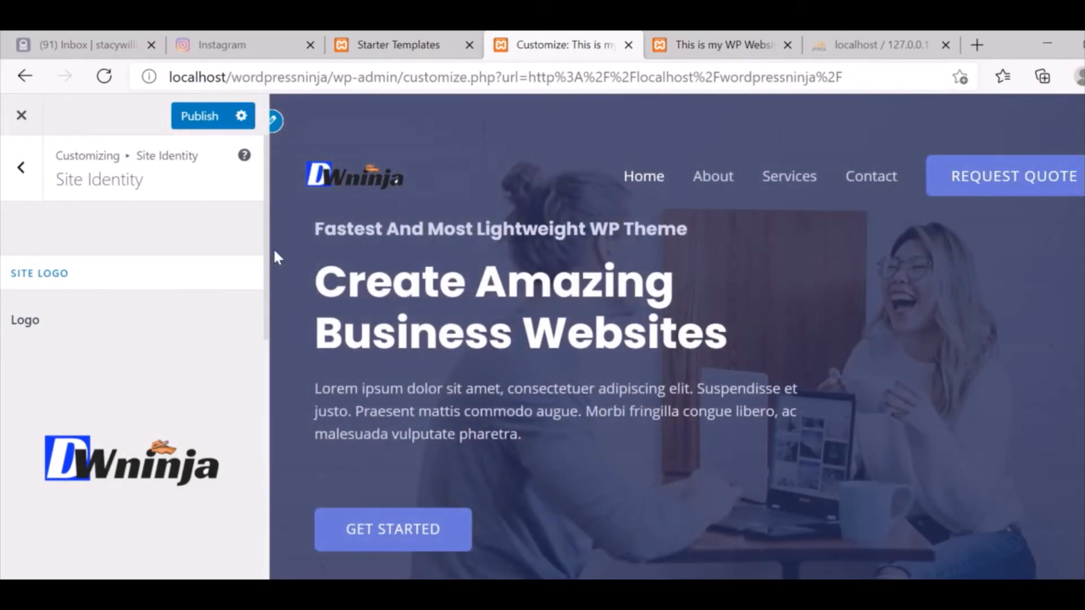
Reduce the site logo width from 180 to 150 and publish the changes.
left_click_drag(269, 257, 270, 404)
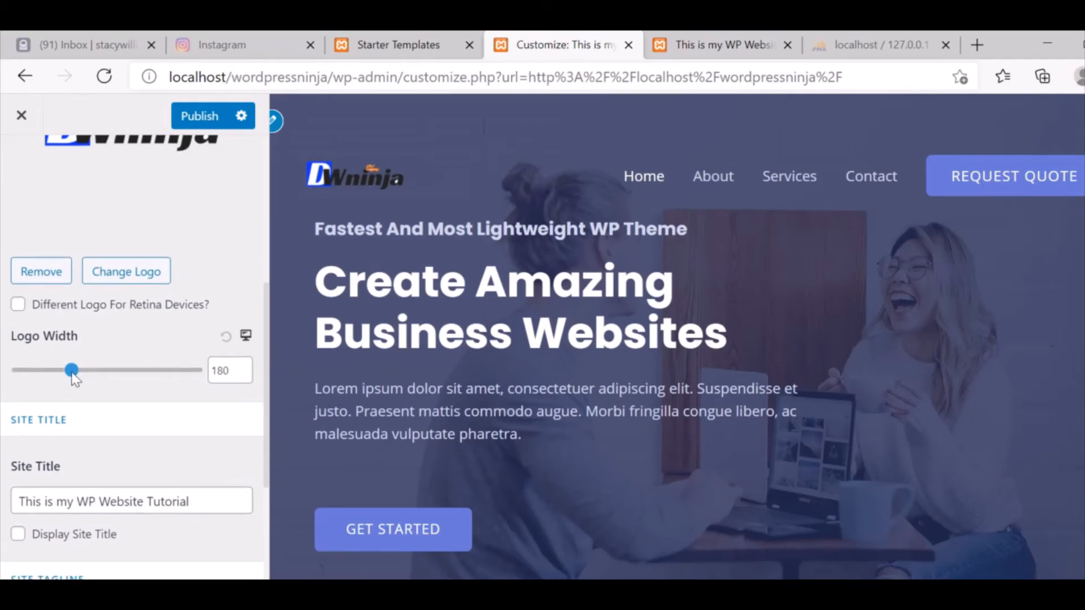
mouse_move(72, 372)
left_mouse_down()
mouse_move(57, 371)
mouse_move(64, 375)
left_mouse_up()
left_click(243, 376)
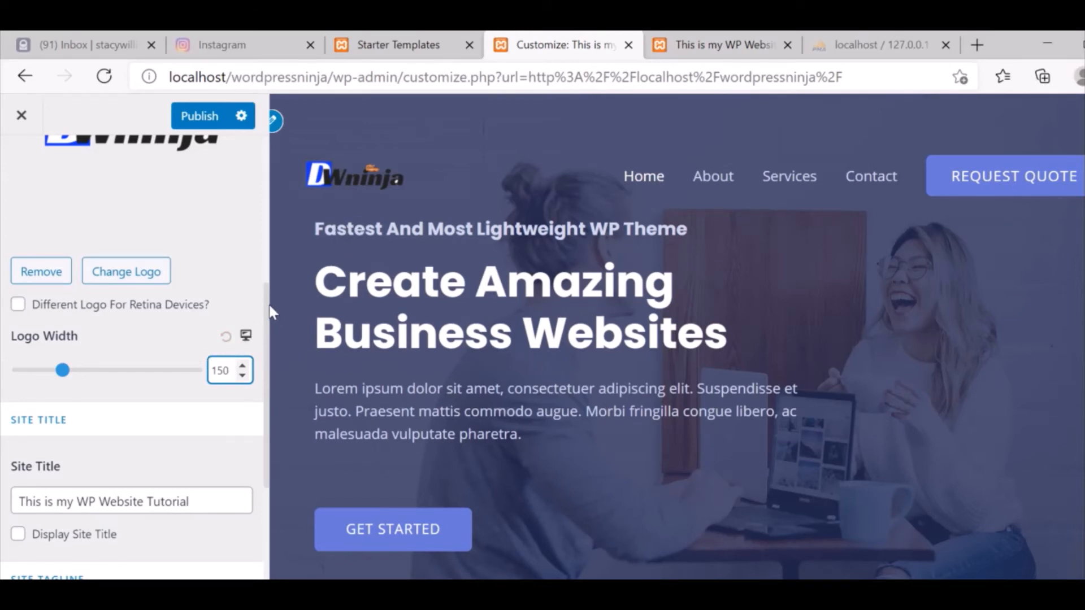
left_click_drag(270, 313, 261, 448)
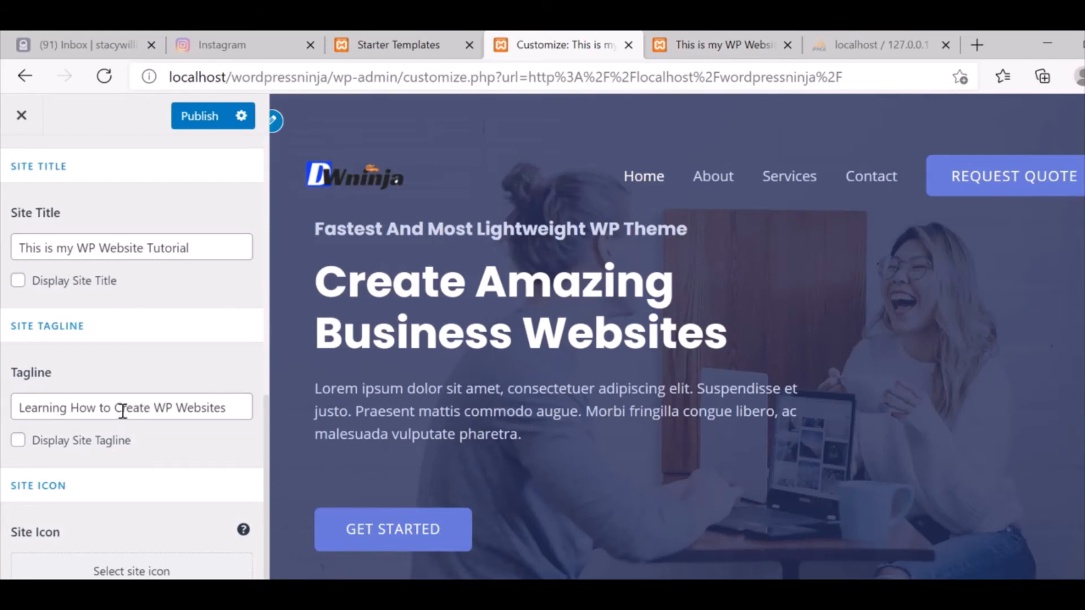
left_click(163, 410)
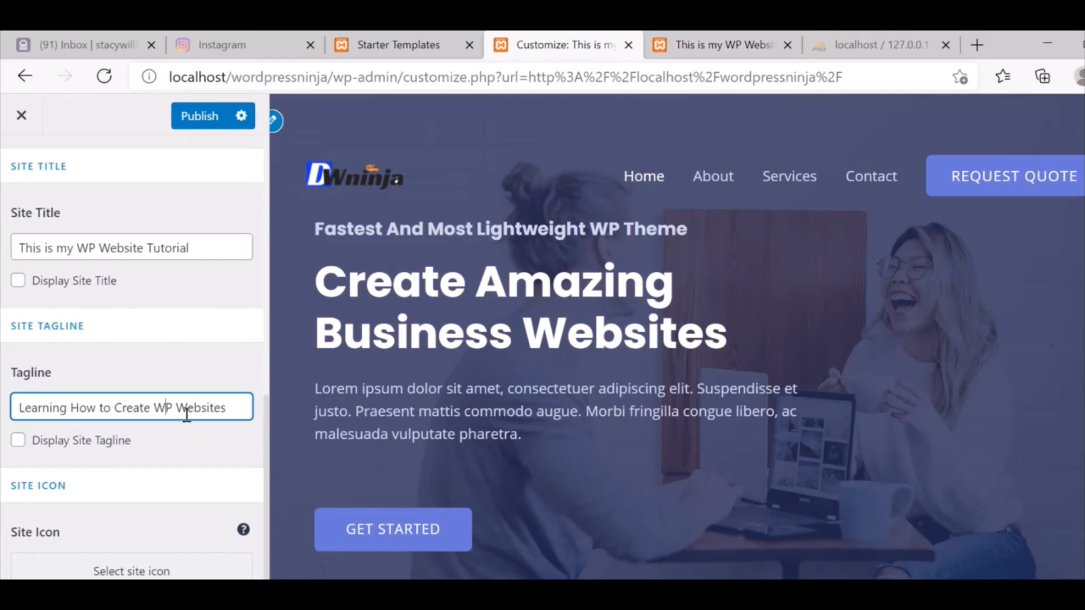
left_click(266, 464)
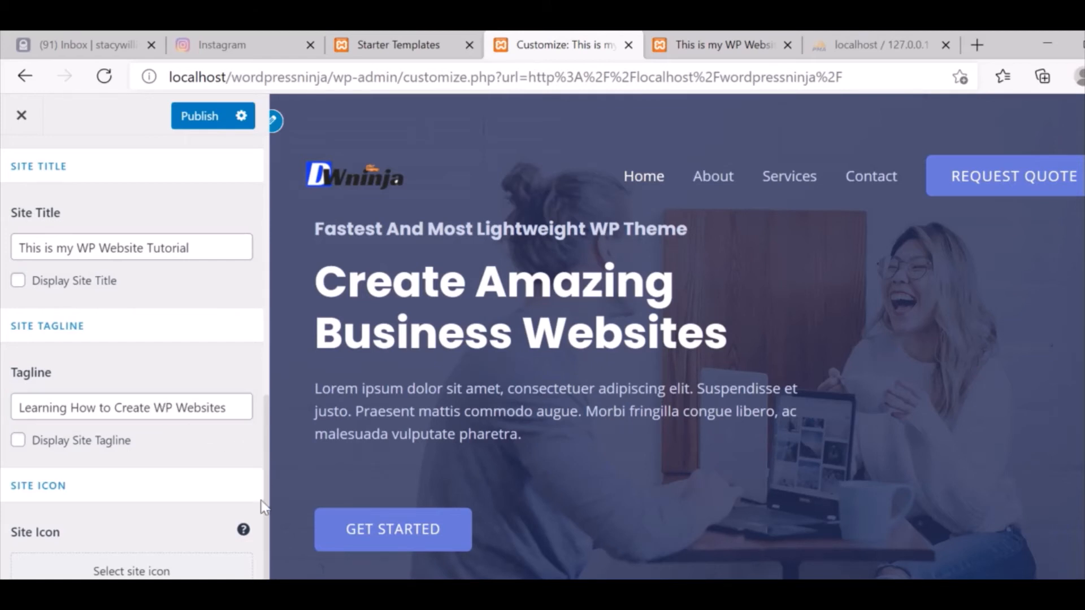
scroll(266, 481, "up", 10)
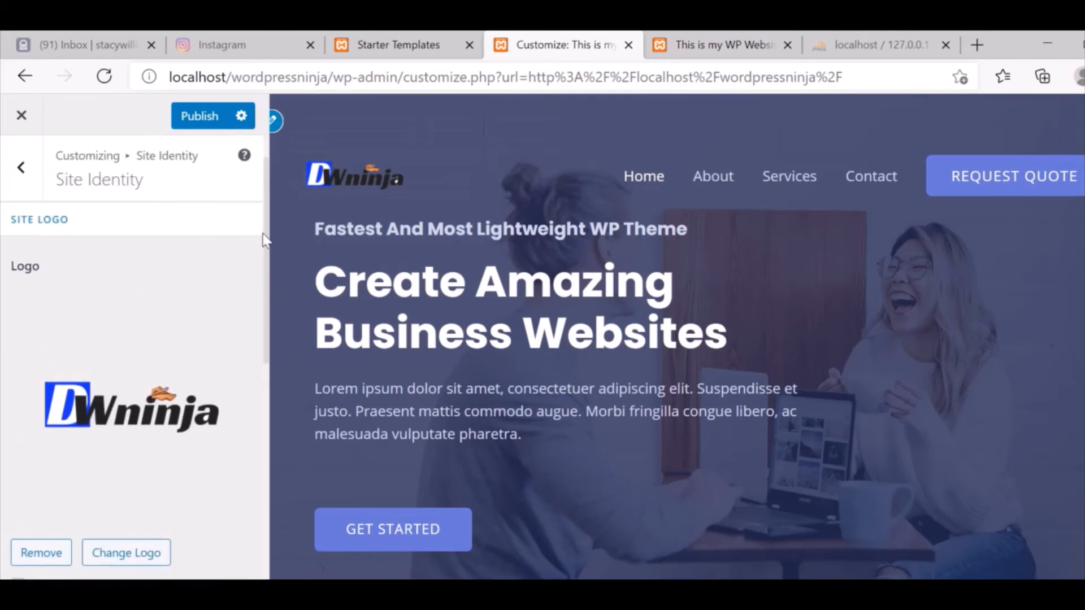
left_click(198, 119)
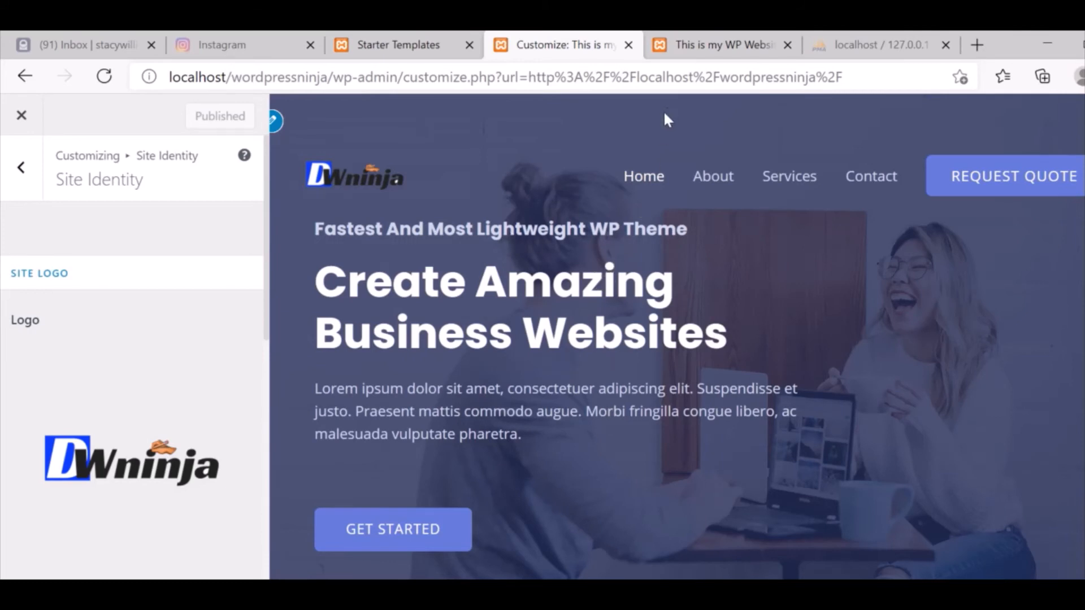
Look over the Primary Header settings, then return to the main Customizer menu.
left_click(22, 166)
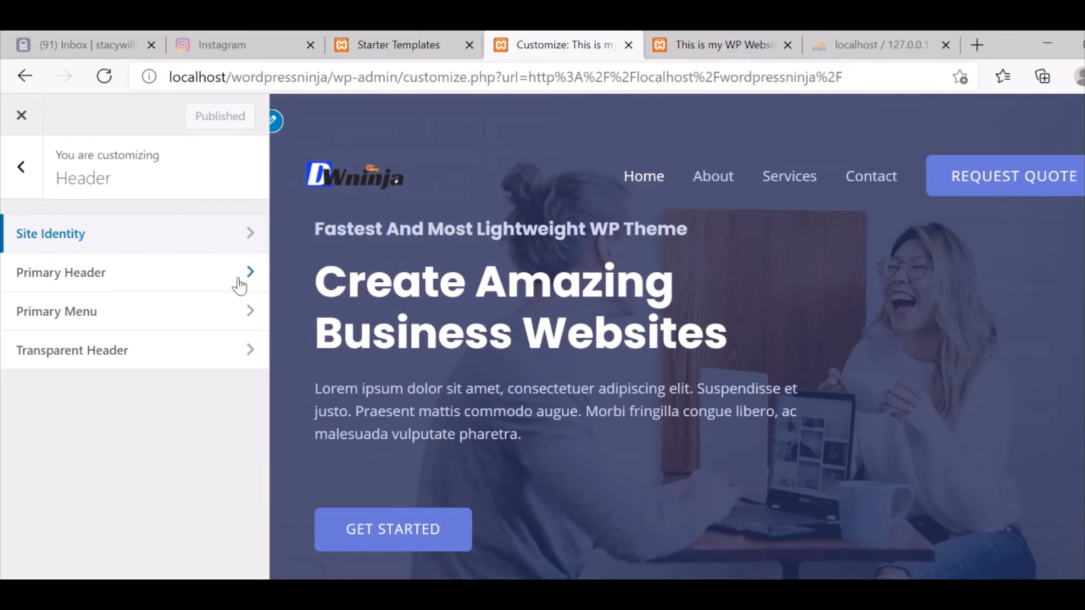
left_click(153, 285)
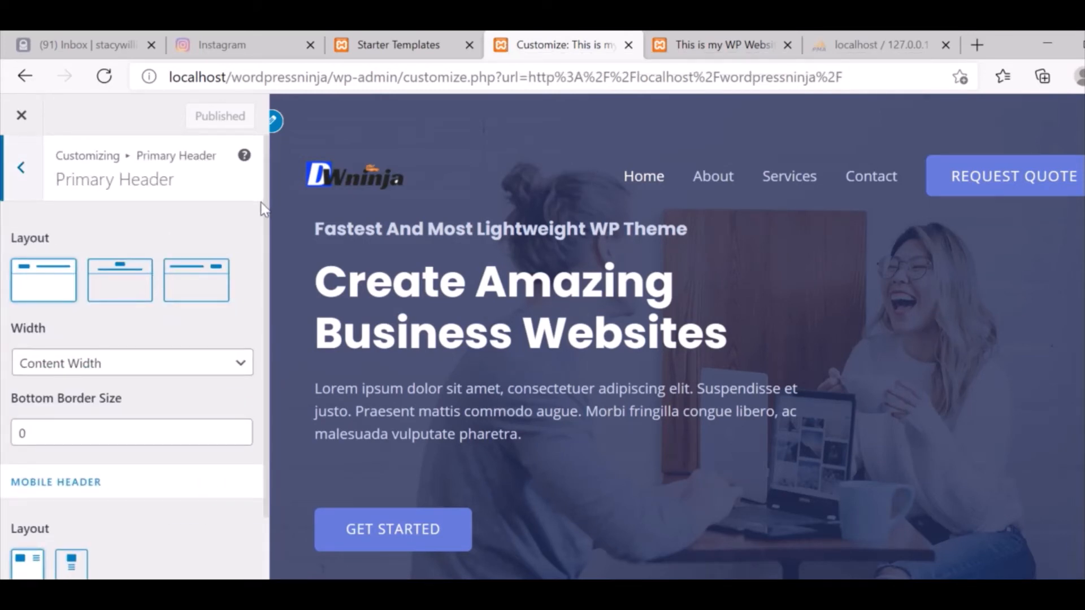
scroll(274, 488, "down", 2)
scroll(267, 316, "up", 2)
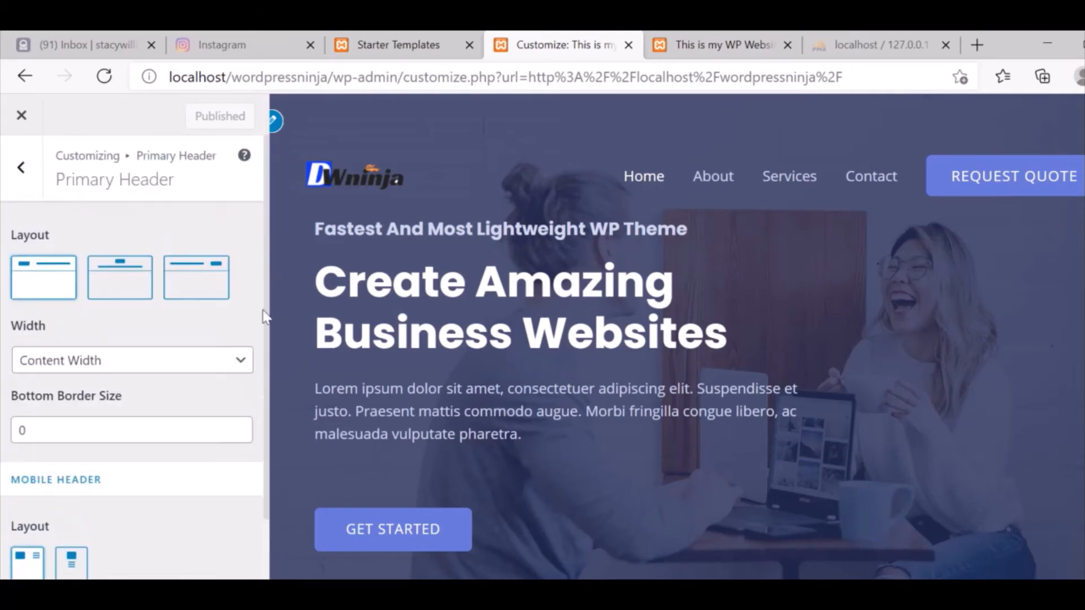
left_click(20, 181)
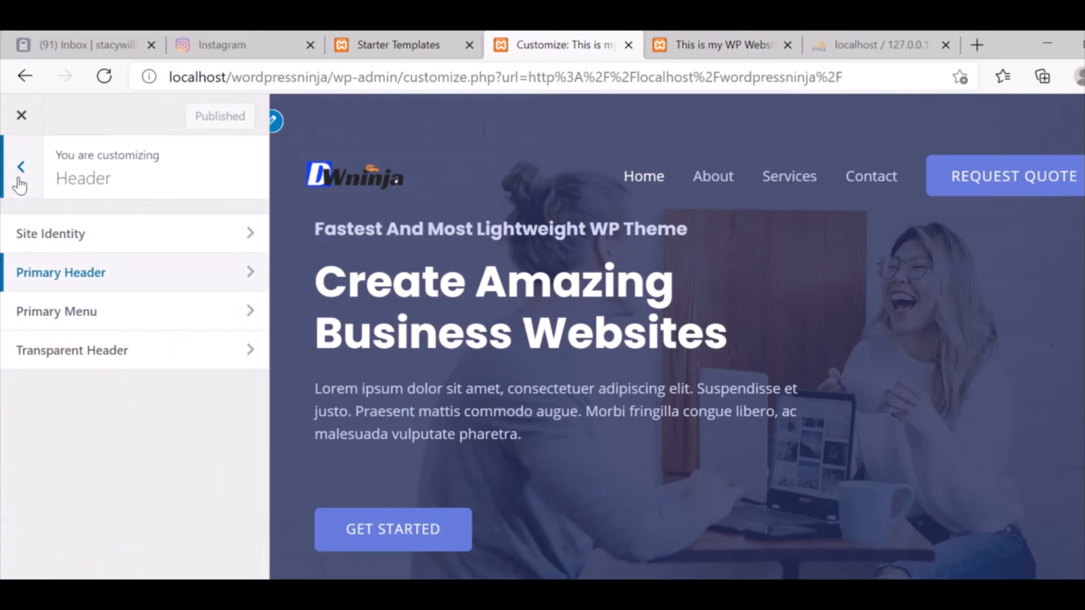
left_click(19, 173)
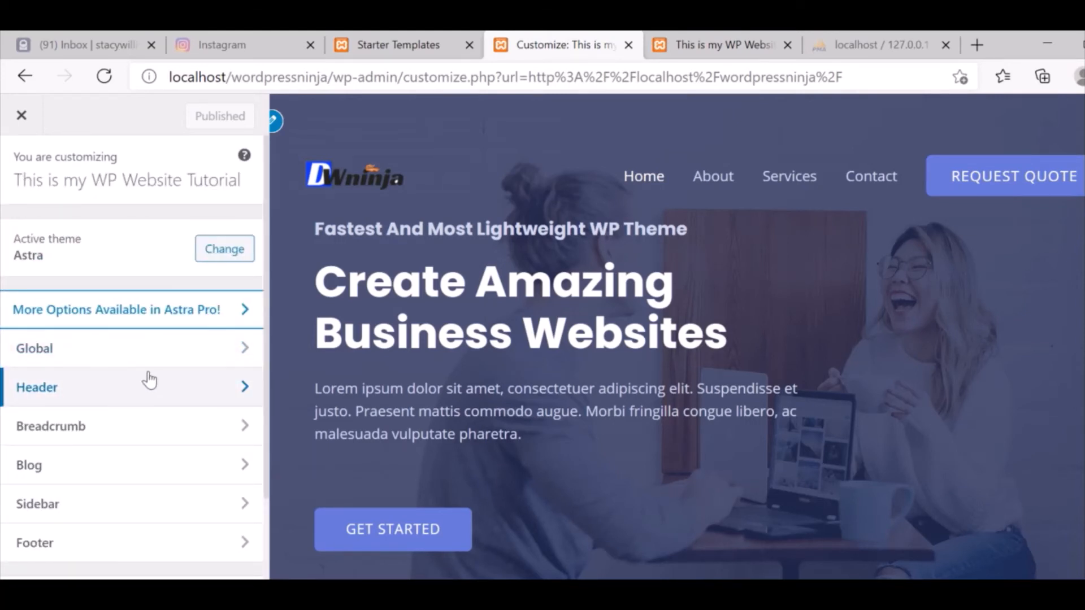
scroll(259, 390, "down", 2)
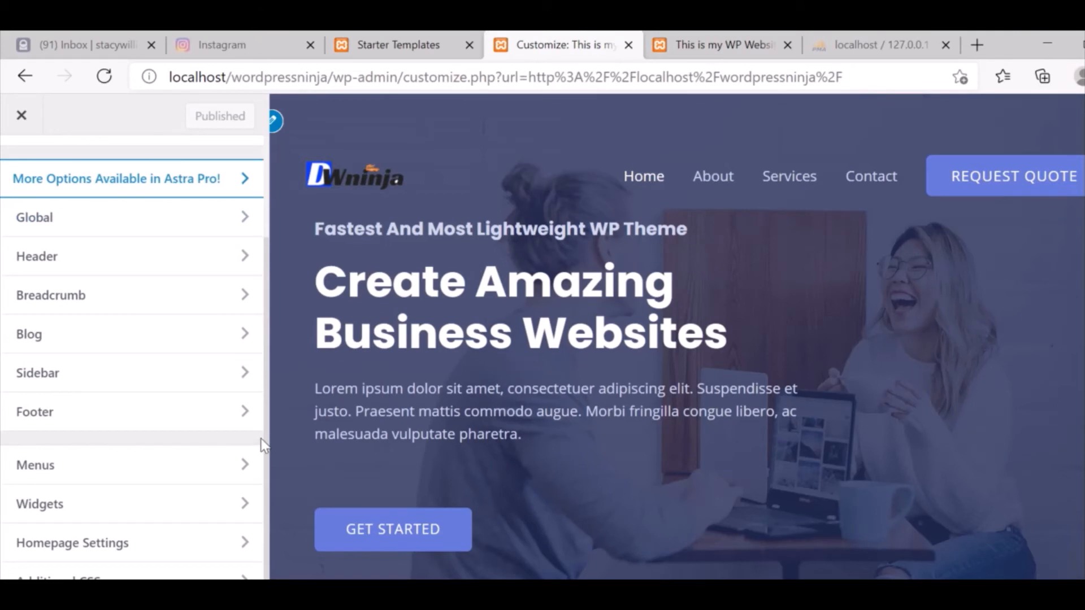
Open Header > Site Identity in the Customizer and scroll down to the Site Icon setting.
scroll(262, 395, "up", 2)
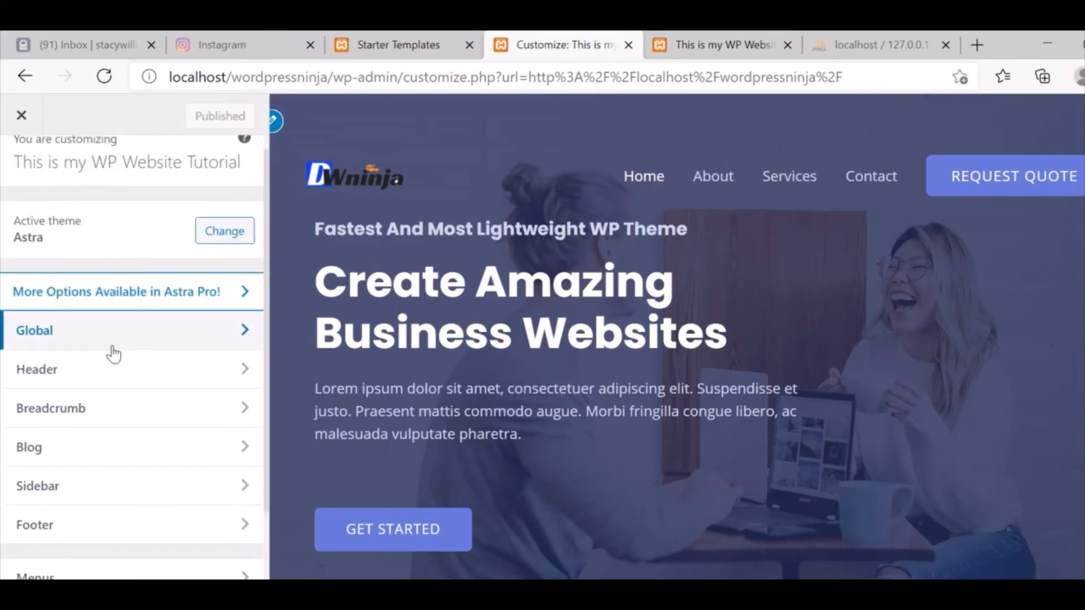
left_click(97, 373)
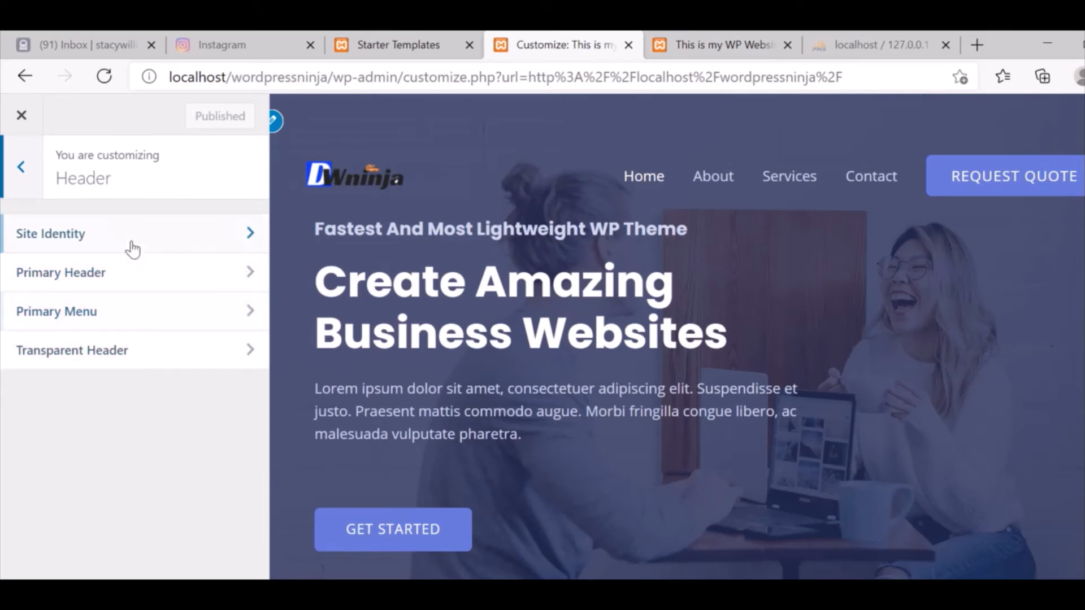
left_click(78, 240)
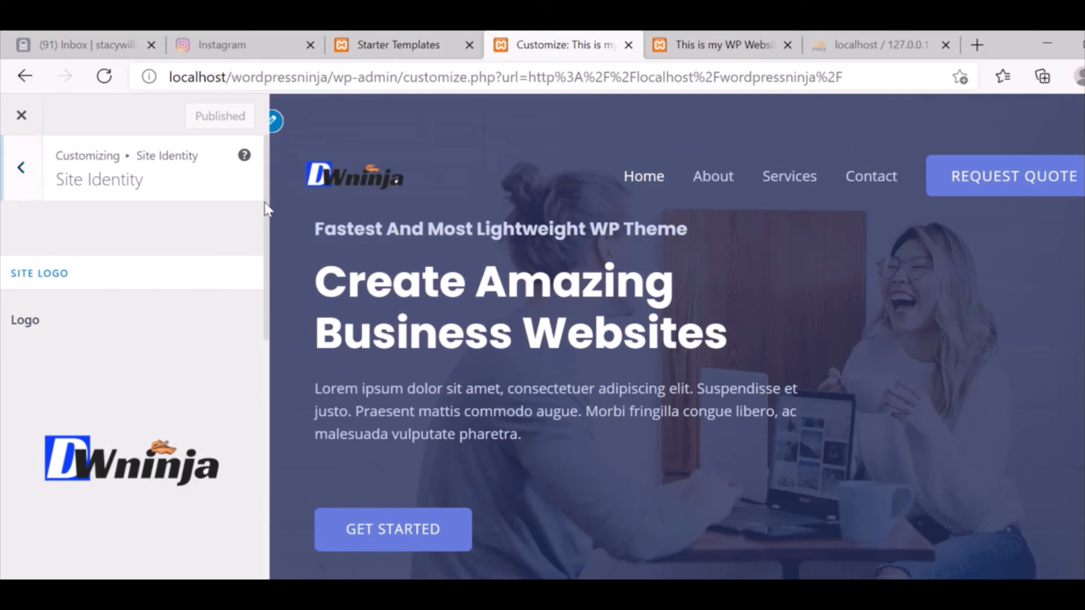
left_click_drag(266, 208, 265, 509)
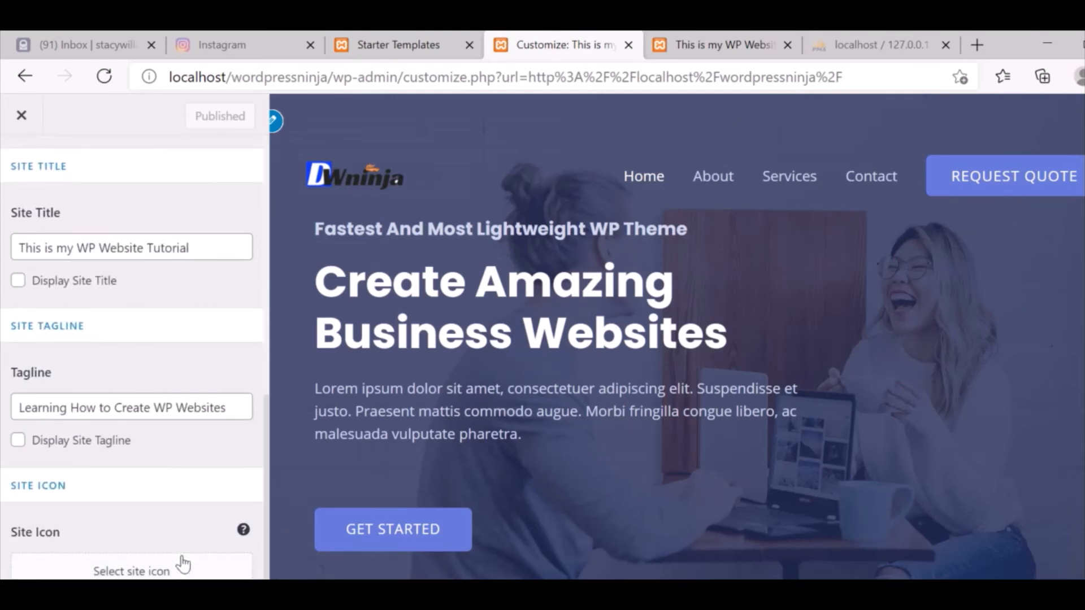
Upload 'Site icon.png' from the Downloads folder as the site icon image.
left_click(158, 572)
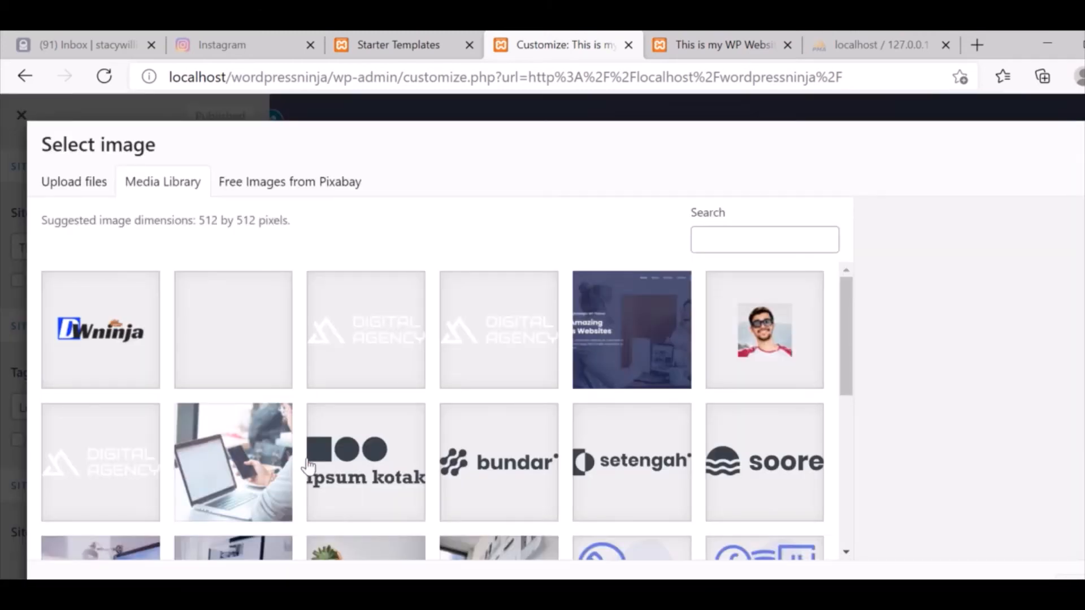
left_click(94, 199)
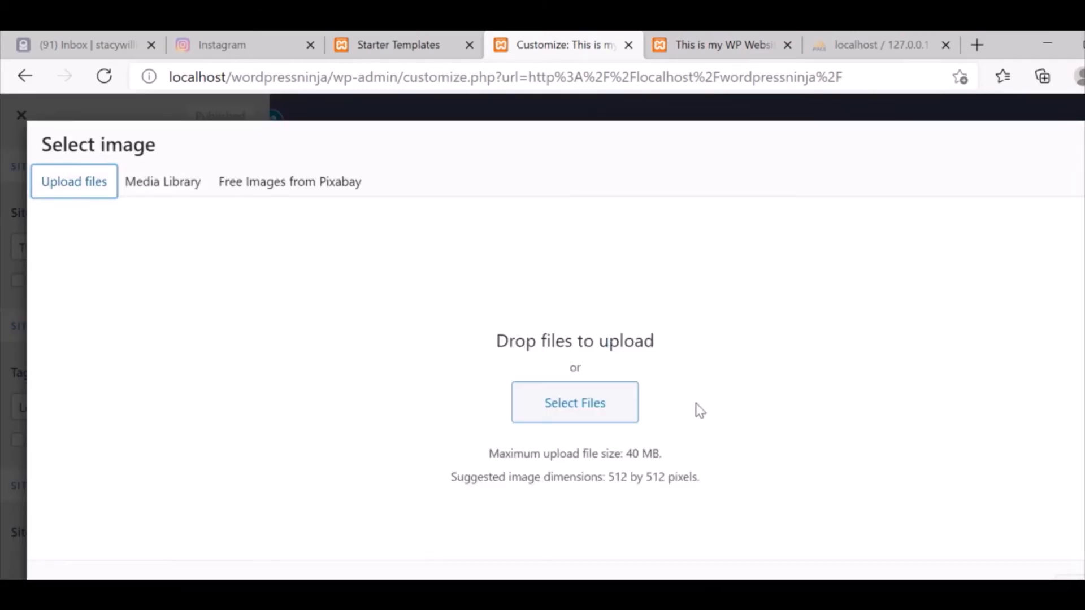
left_click(566, 415)
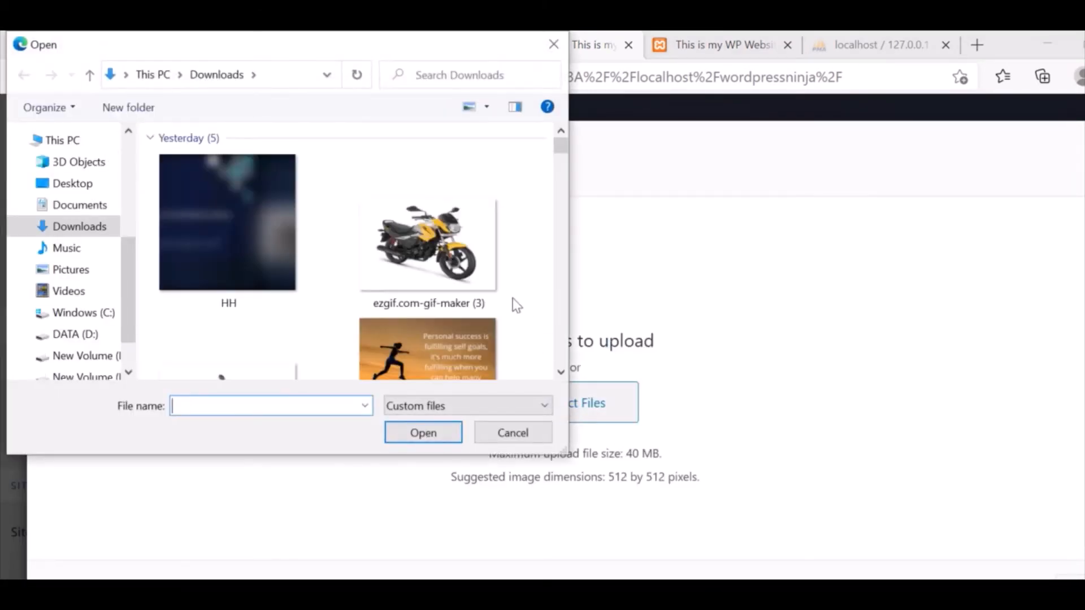
left_click_drag(563, 147, 565, 315)
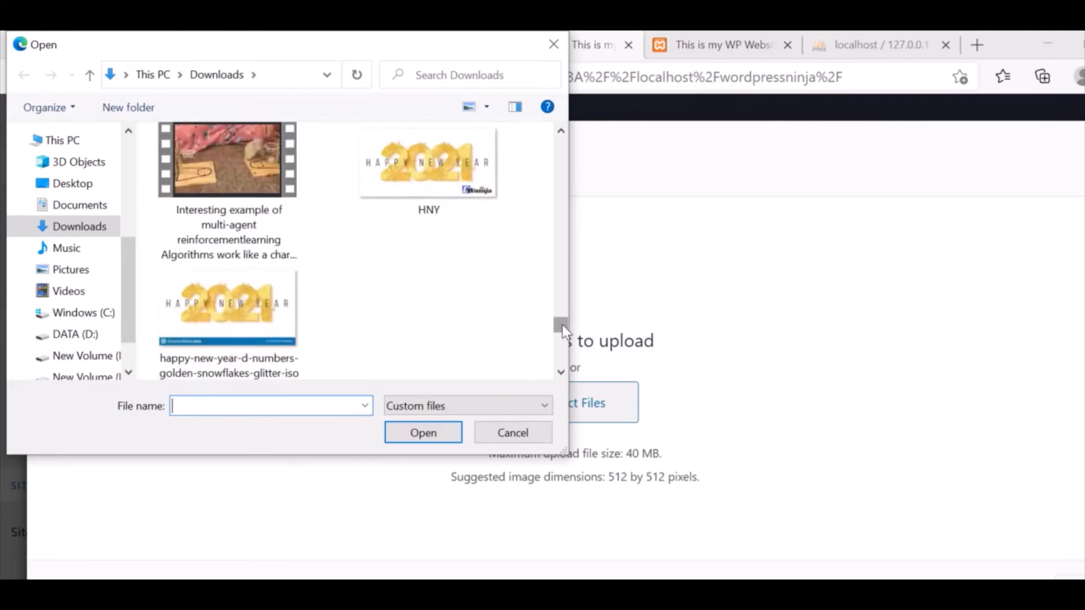
left_click_drag(562, 325, 561, 347)
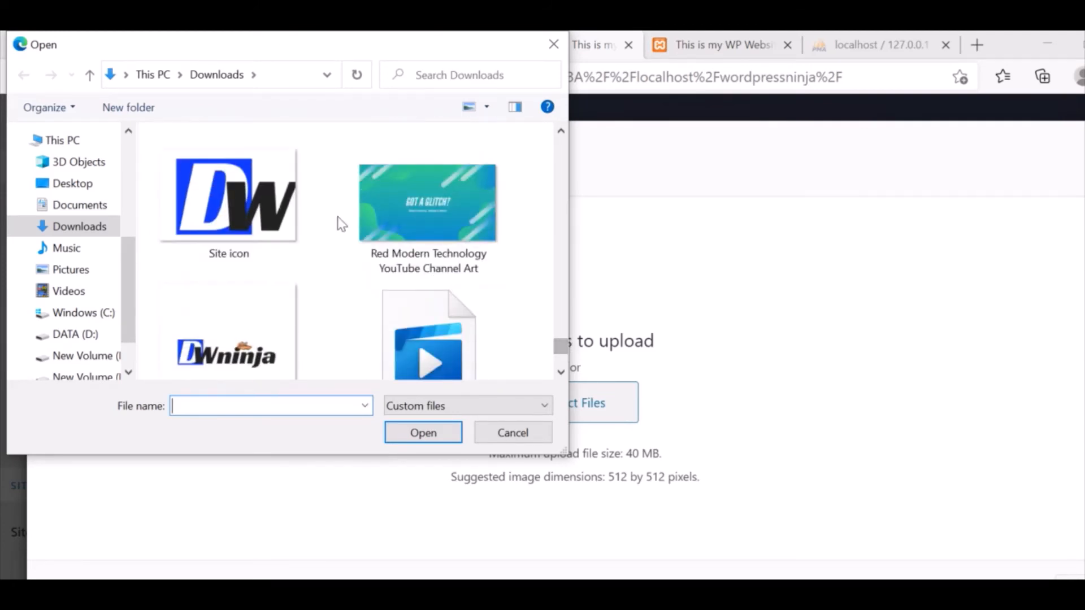
double_click(174, 236)
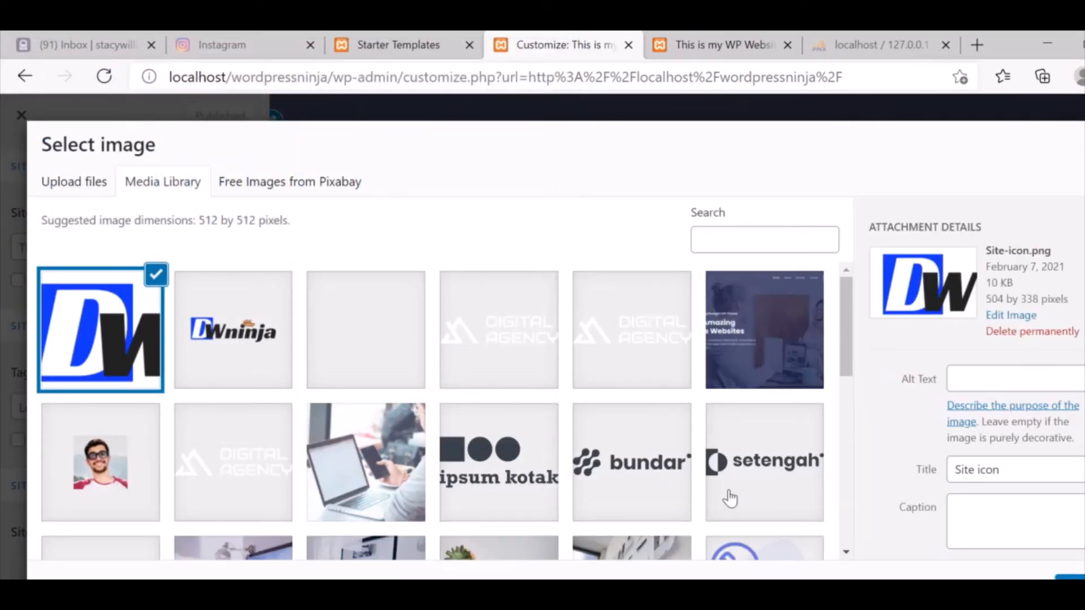
Select the Site icon image, move the crop box over the DW letters, and apply the crop.
left_click(1068, 580)
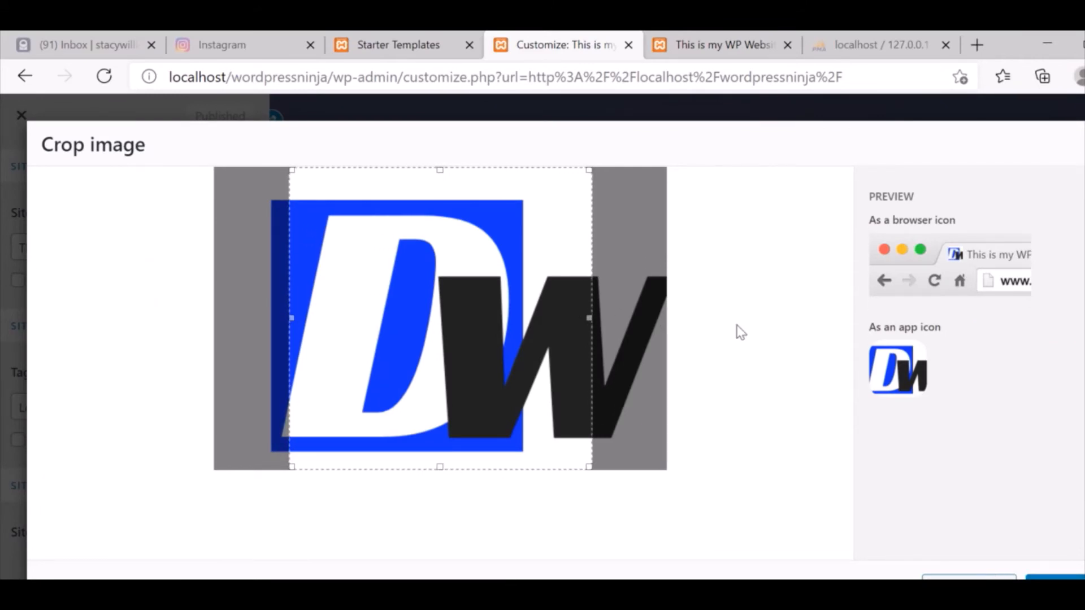
left_click_drag(499, 315, 550, 338)
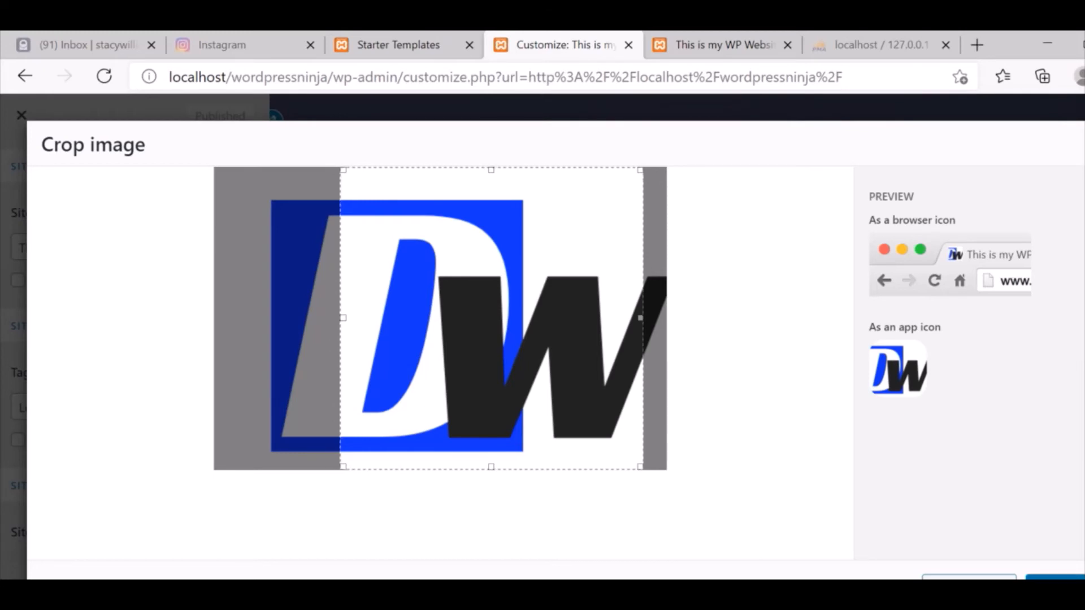
left_click(1062, 585)
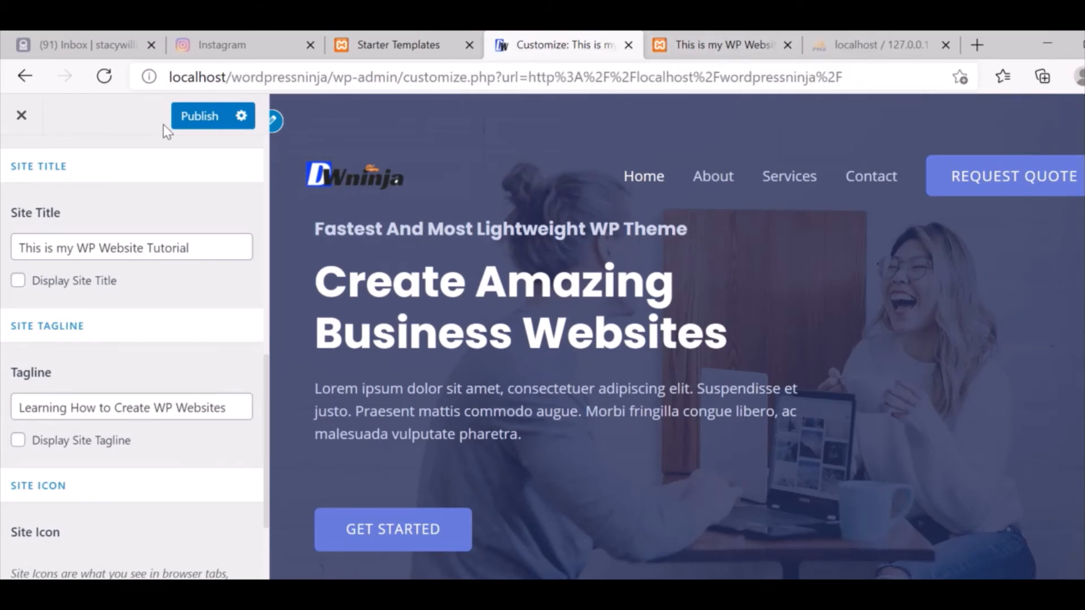
Publish the site identity changes, exit the Customizer, and open the Home page in the editor.
left_click(214, 116)
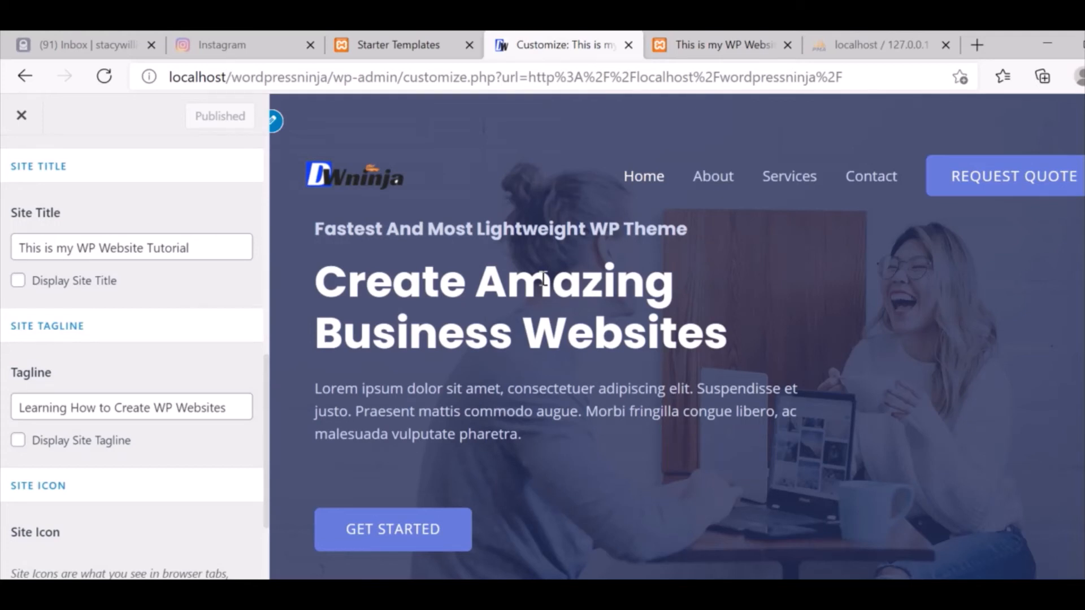
left_click(21, 116)
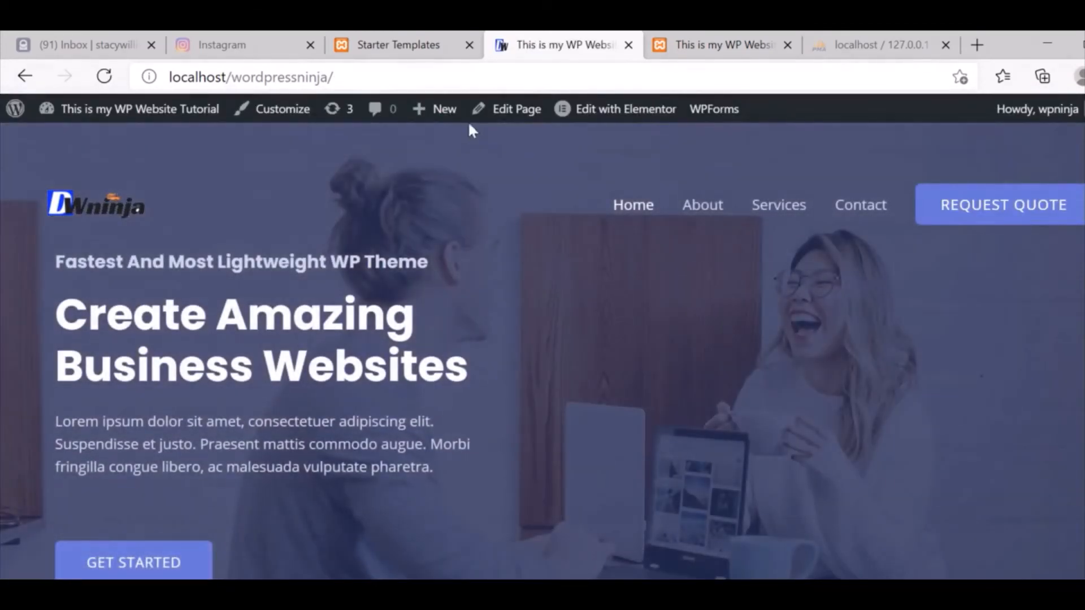
left_click(528, 113)
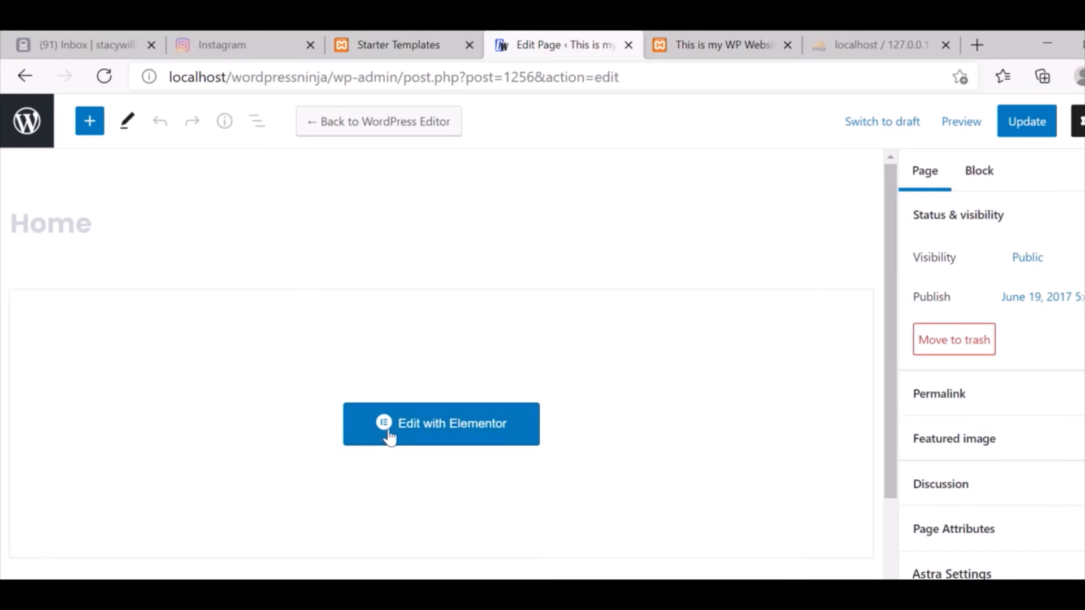
Load the Home page in Elementor and select the small heading above 'Create Amazing Business Websites'.
left_click(464, 436)
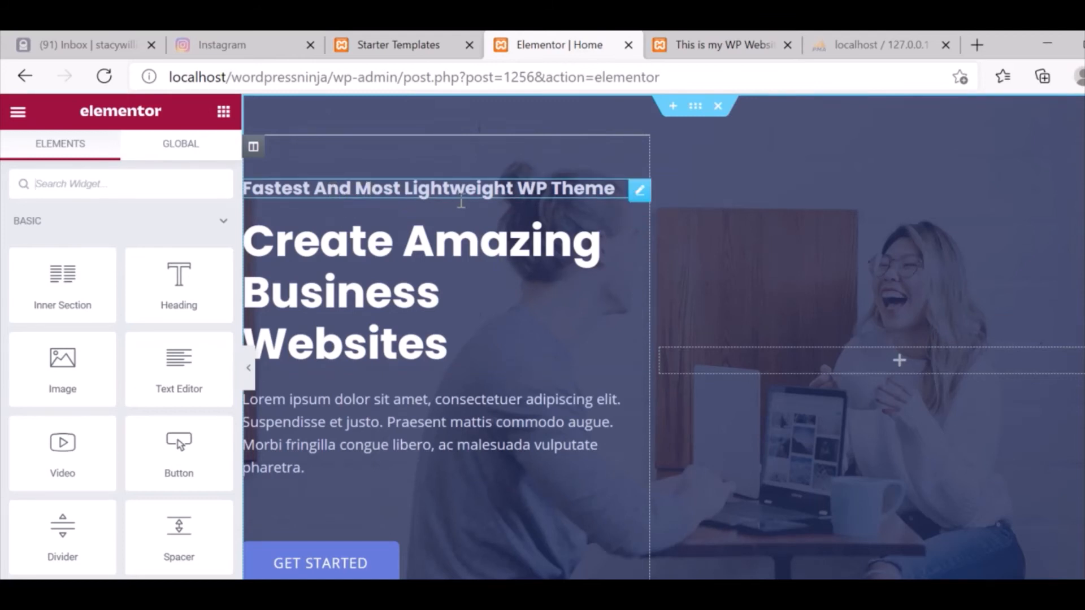
left_click(639, 192)
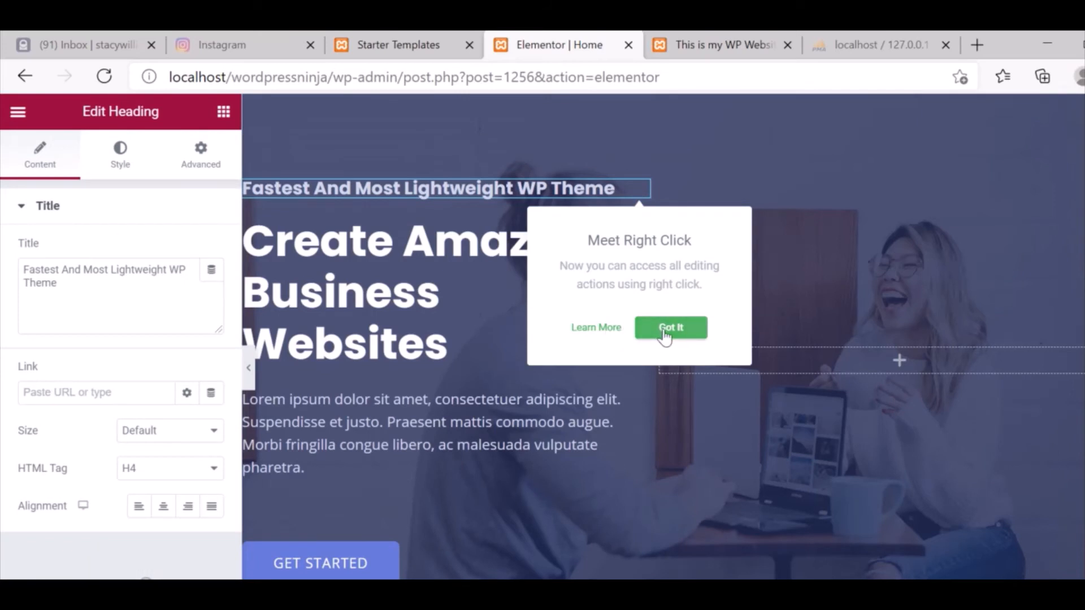
Replace the small heading text with 'Coolest website by Wordpress Ninja'.
left_click(666, 332)
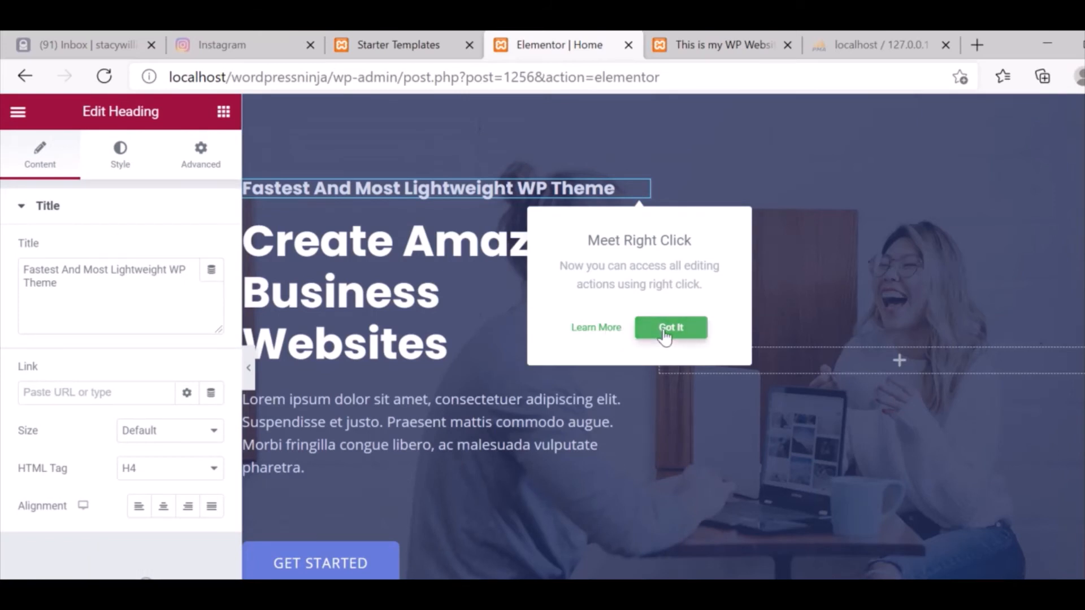
left_click(73, 289)
key("ctrl+a")
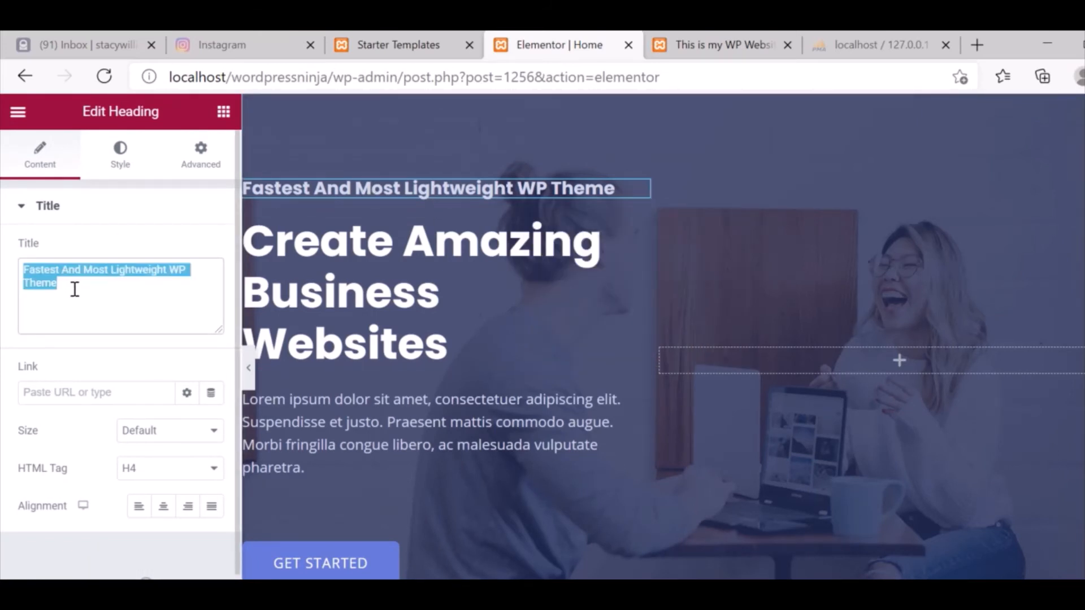
left_click(321, 187)
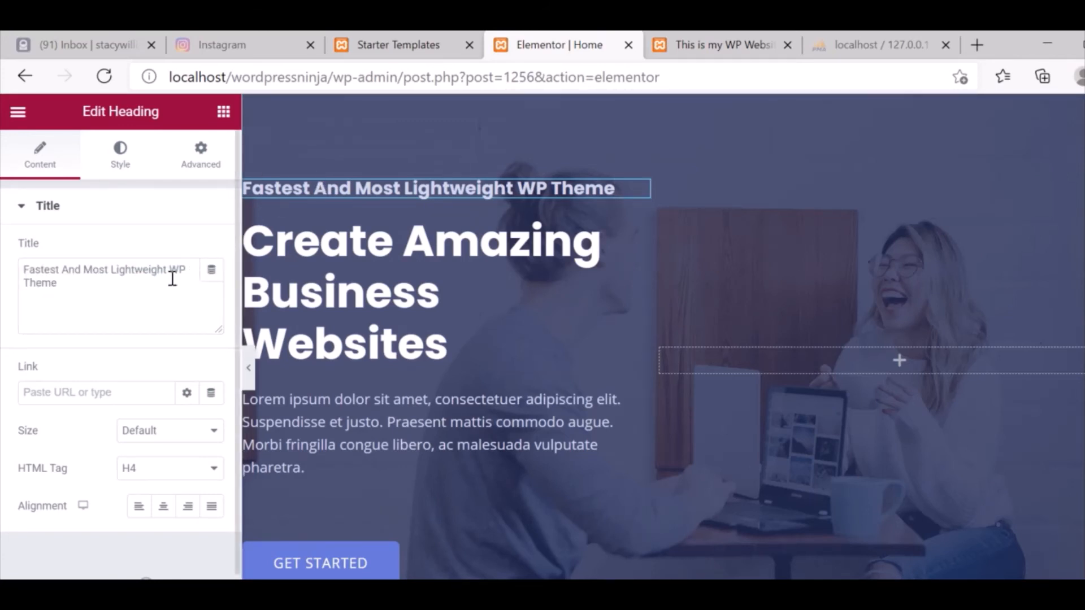
left_click(154, 294)
key("ctrl+a")
type("C")
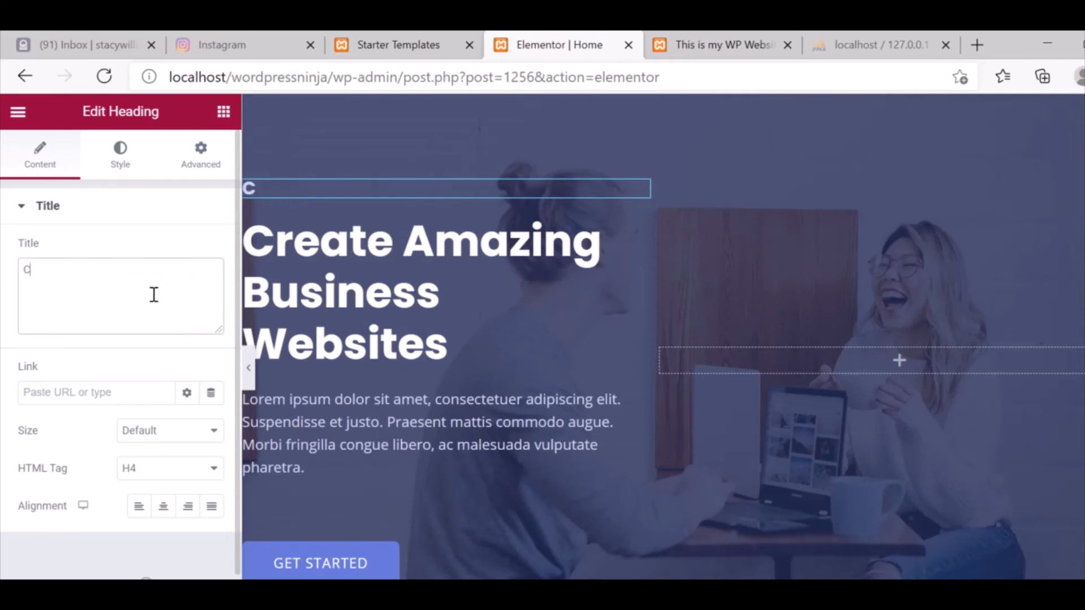
type("oolest w")
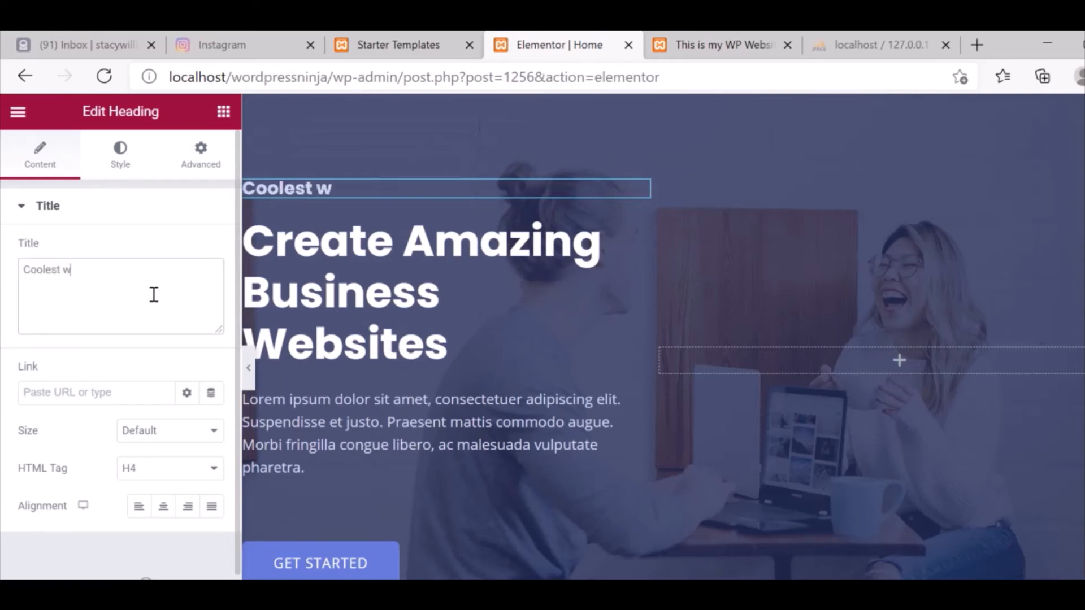
type("ebsite by")
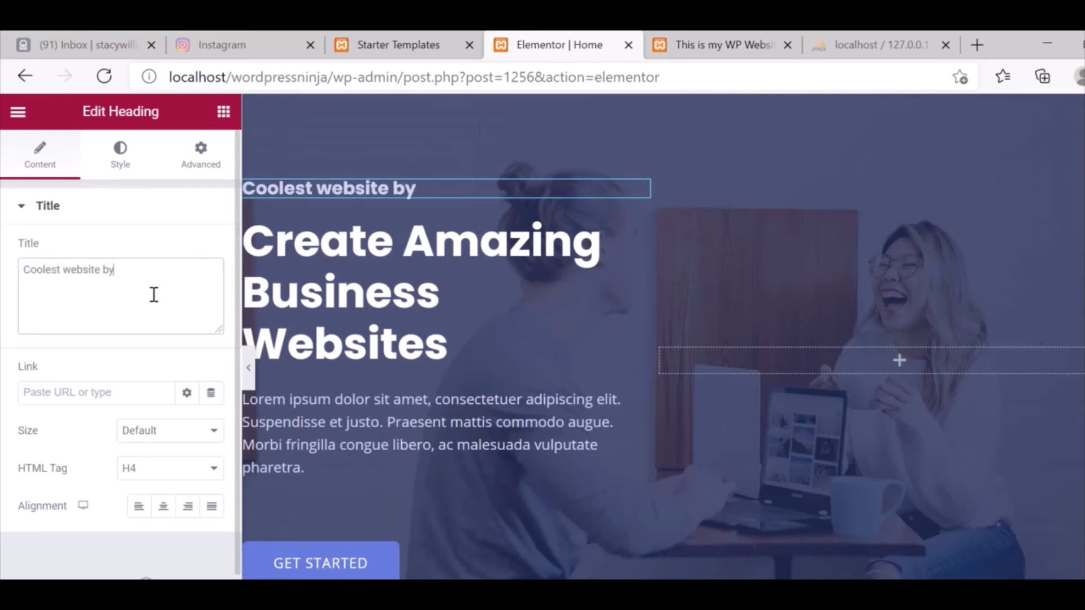
type(" Wordpress")
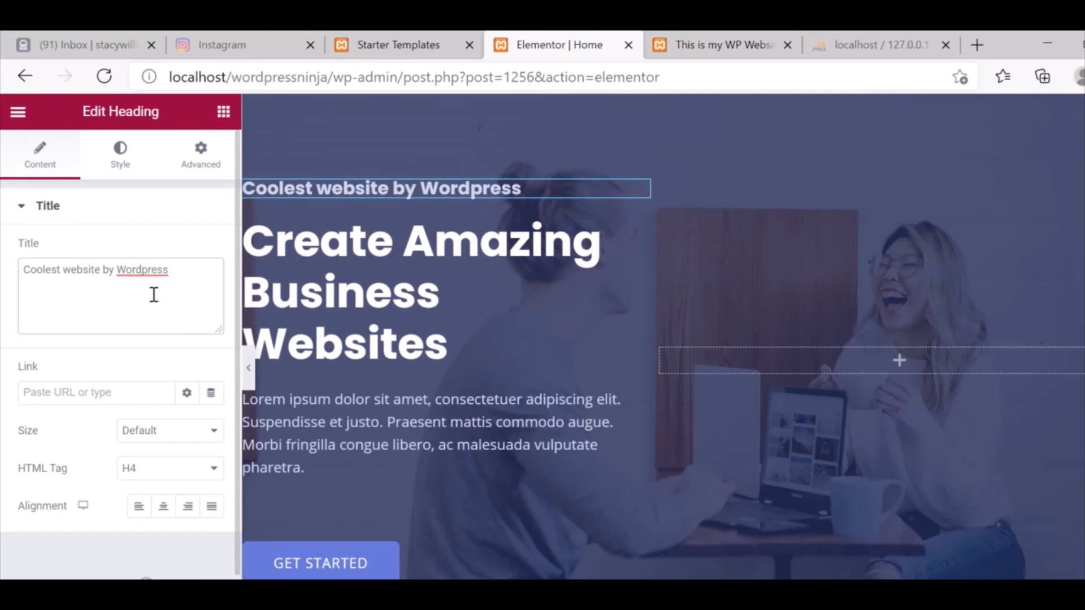
type(" Ninja")
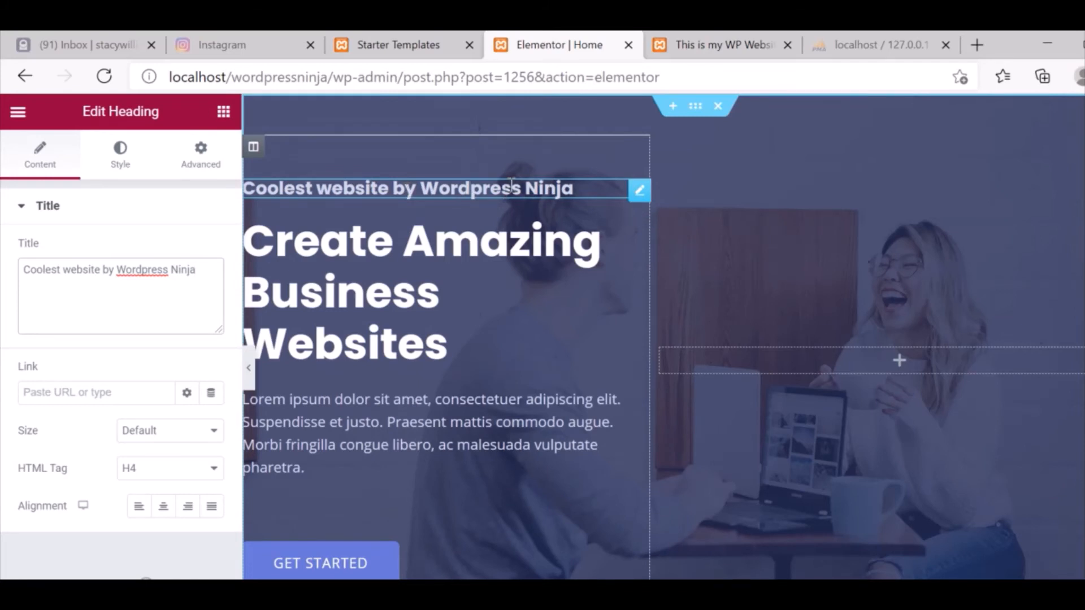
Select the main 'Create Amazing Business Websites' heading, then the Lorem ipsum paragraph.
left_click(346, 350)
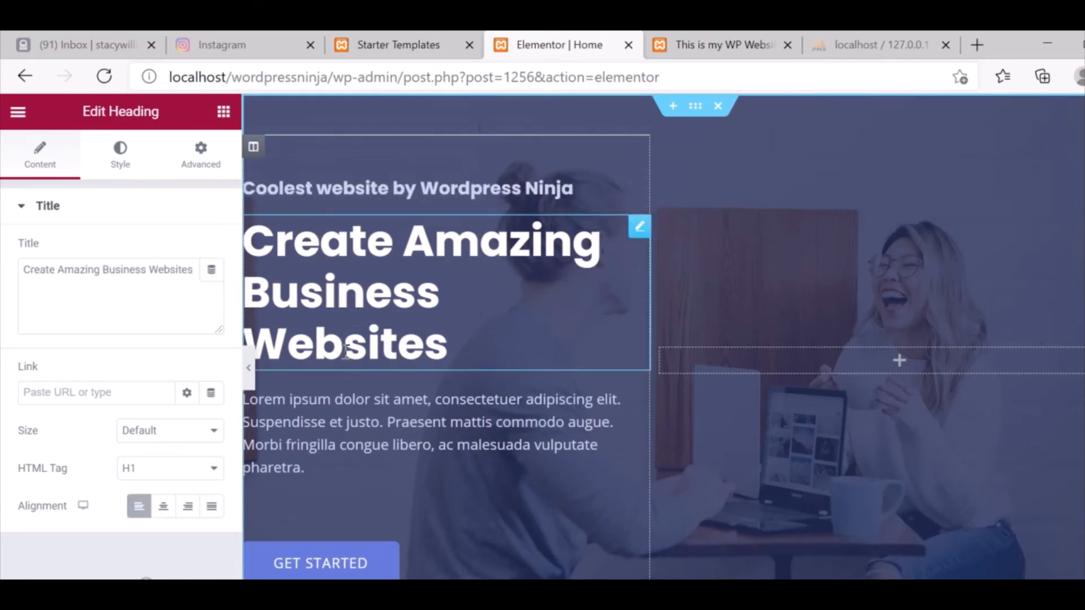
triple_click(70, 288)
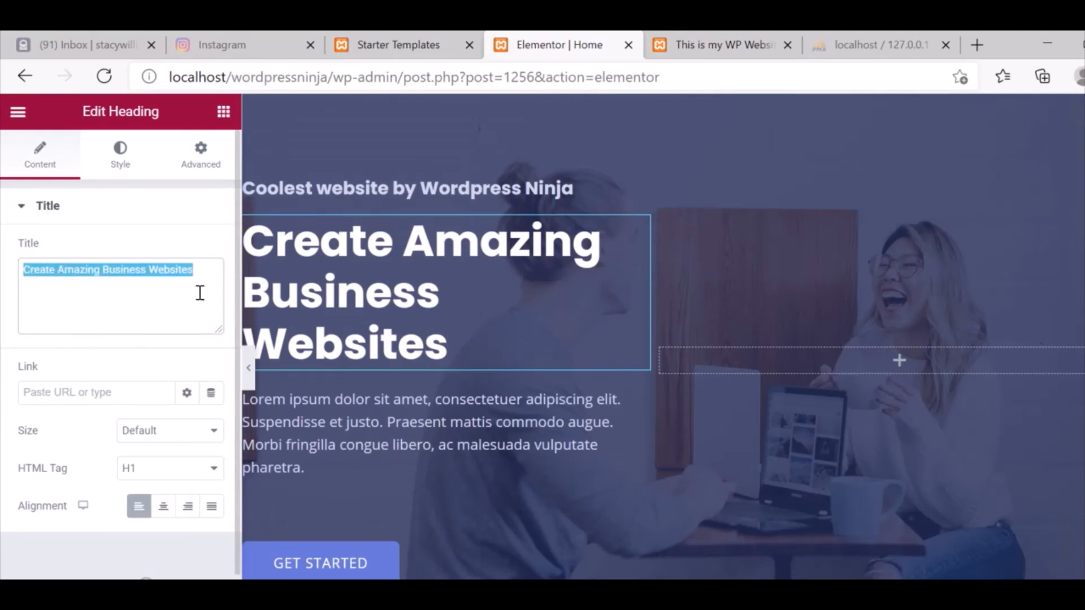
left_click(362, 419)
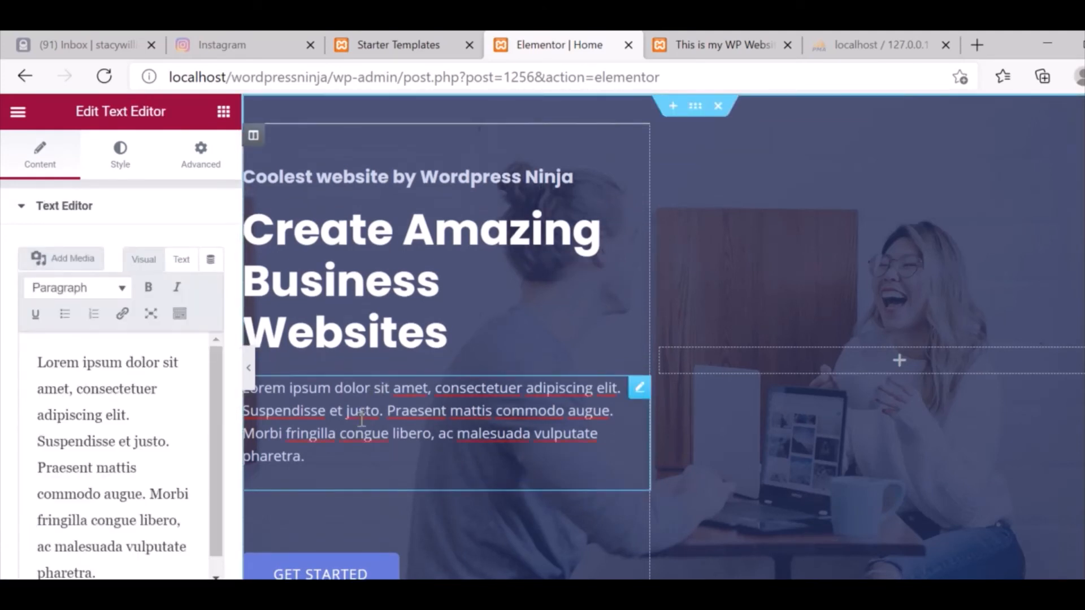
Replace the Lorem ipsum paragraph with 'Hello to all and this text goes here.'.
left_click(154, 438)
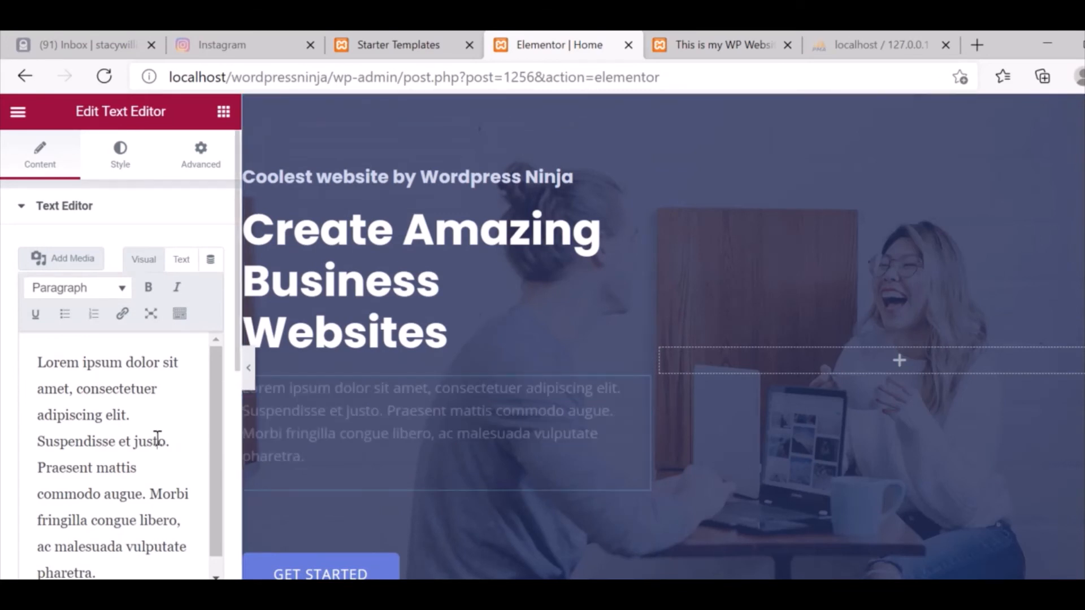
key("ctrl+a")
type("He")
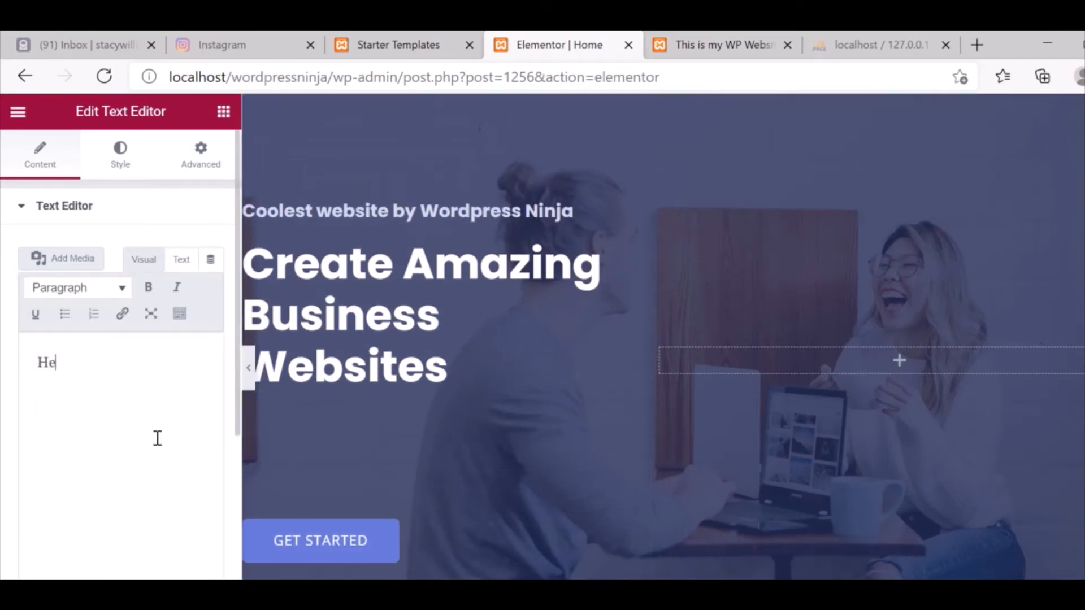
type("llo to all and ")
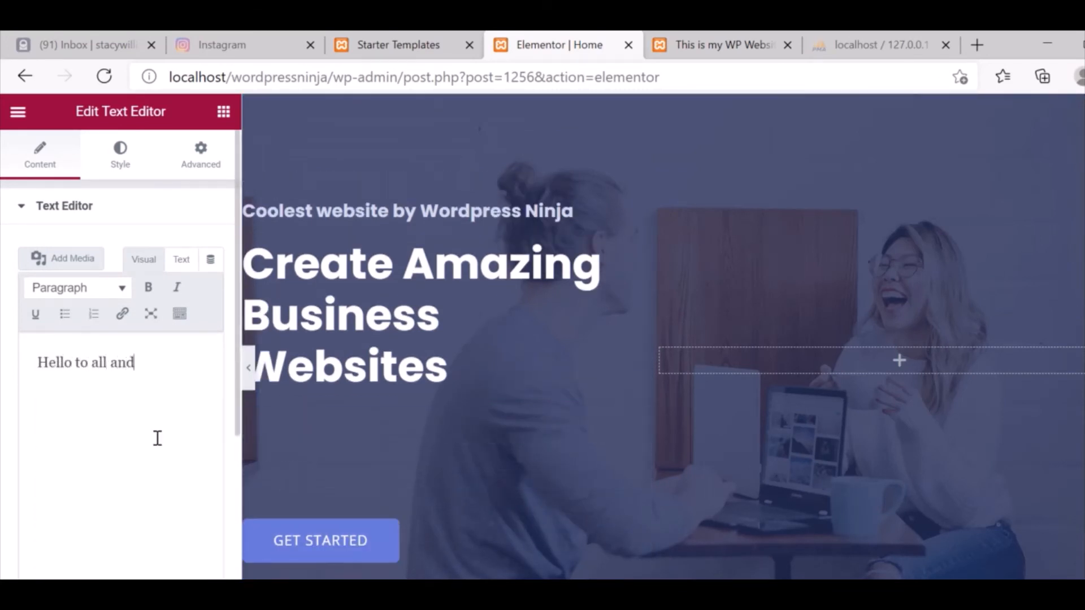
type("this text goers")
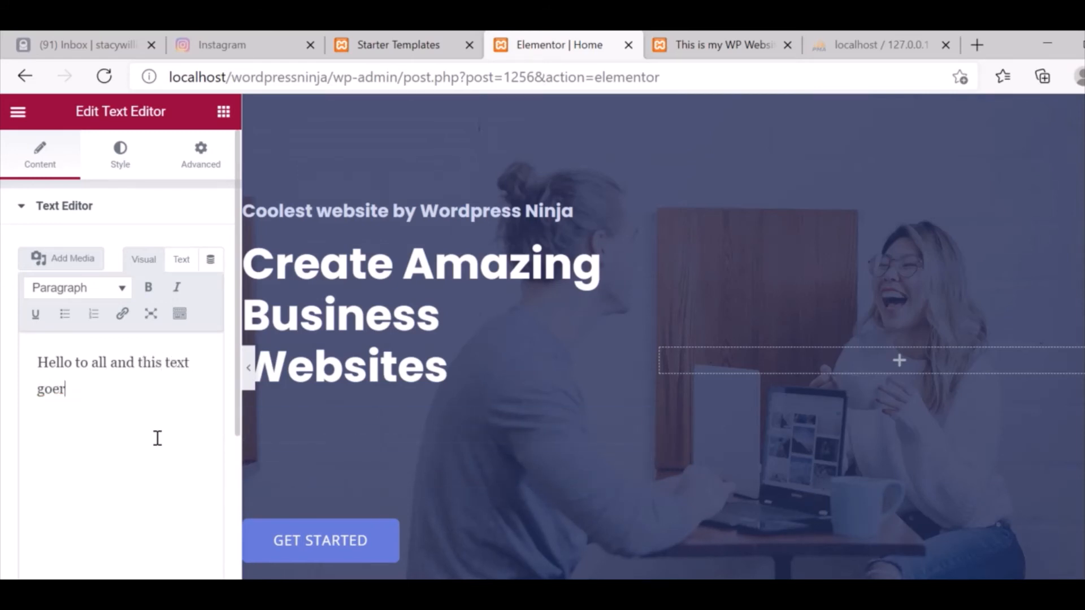
key("BackSpace")
type("s here")
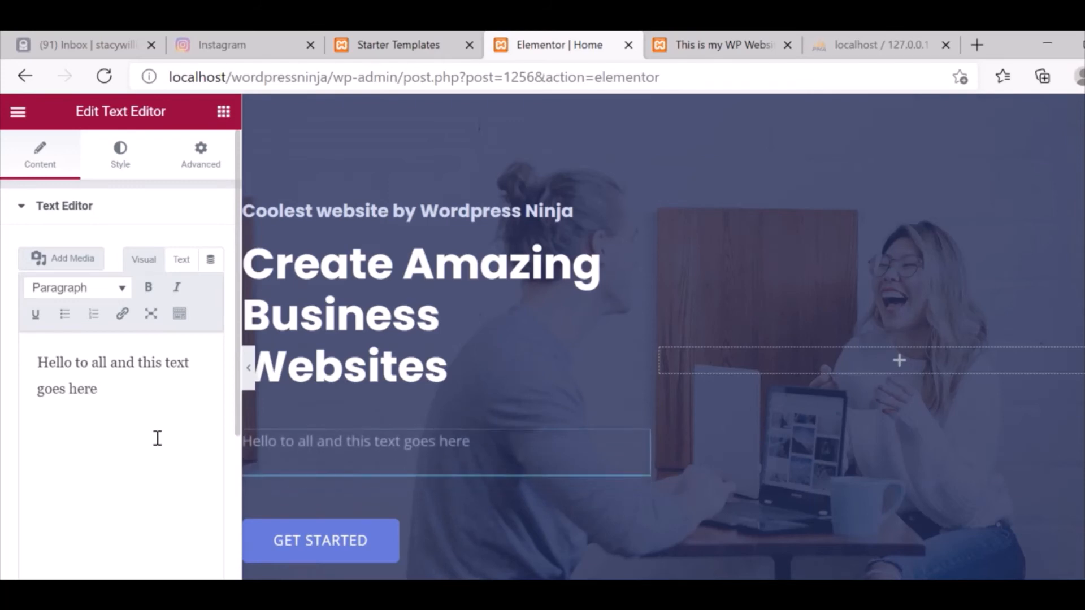
type(".")
key("ctrl+a")
key("ctrl+c")
left_click(157, 438)
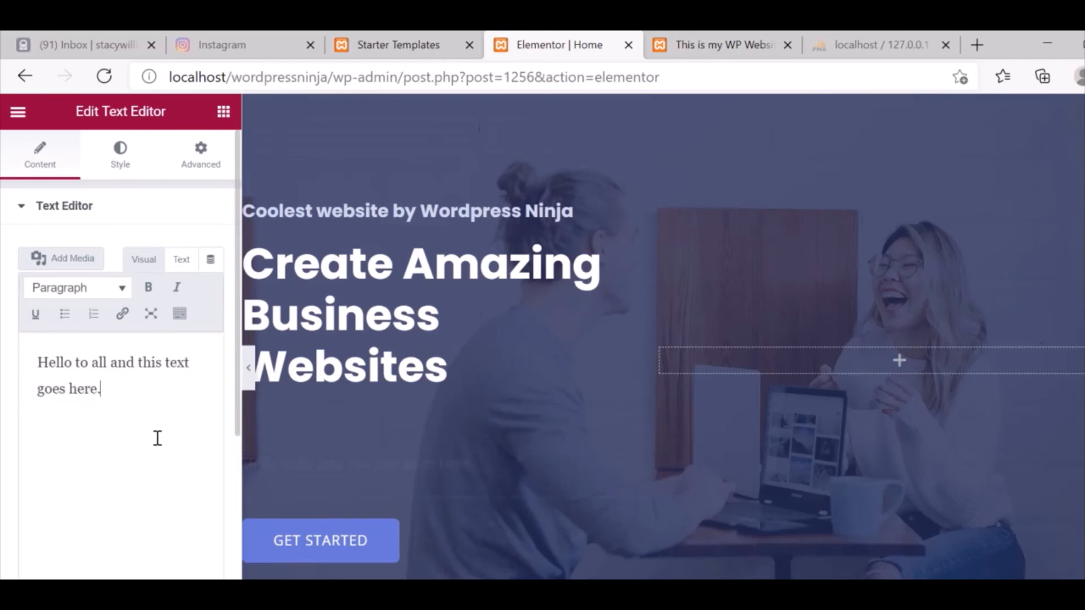
Paste two more copies of the sentence, joining them into the same paragraph.
key("Return")
key("ctrl+v")
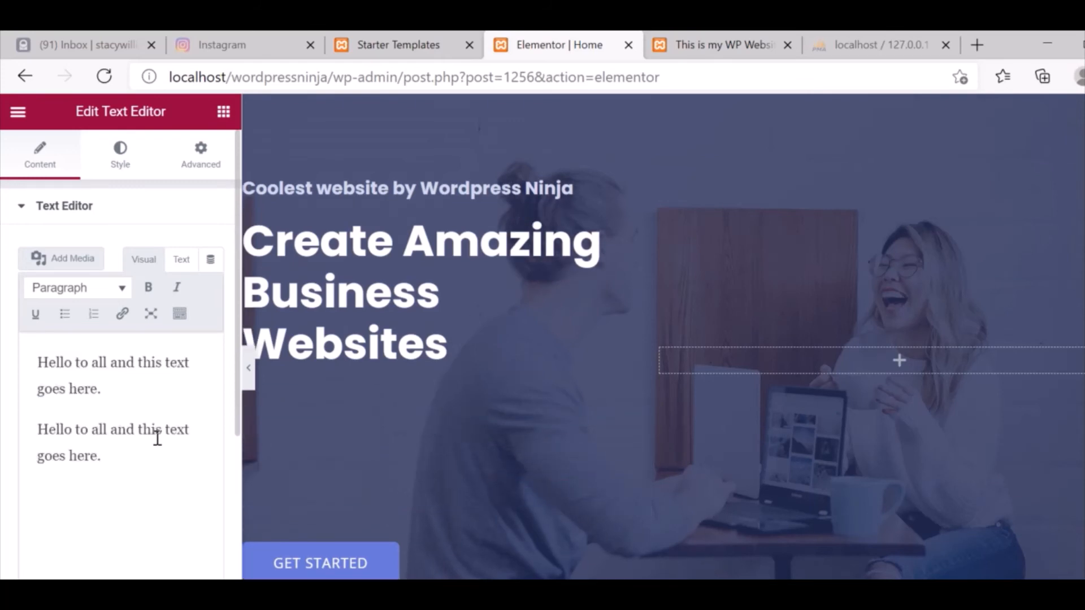
key("Up")
key("Delete")
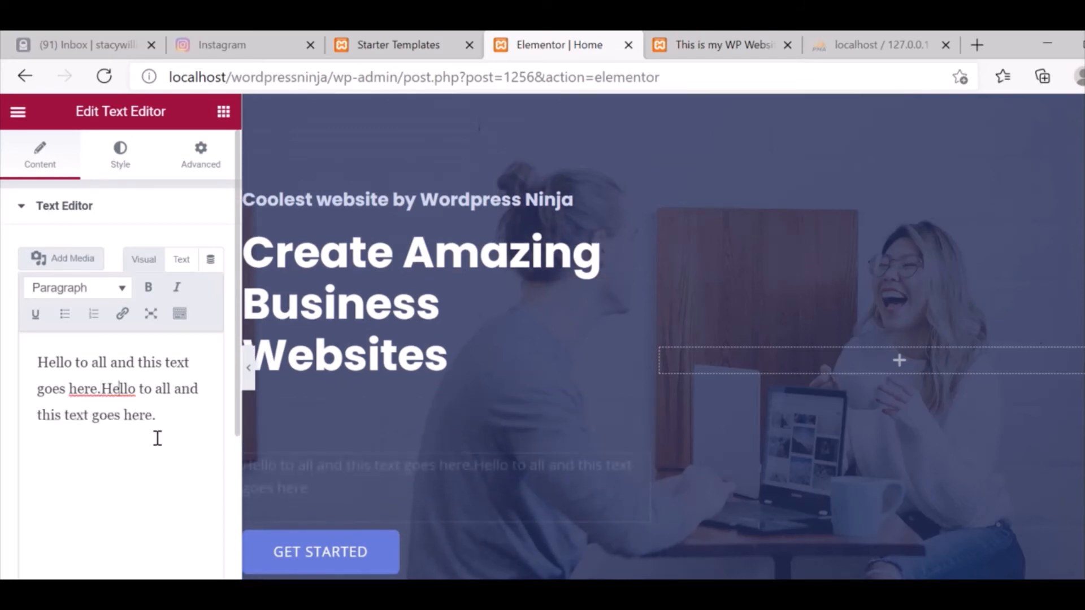
key("Down")
key("Right")
key("Right")
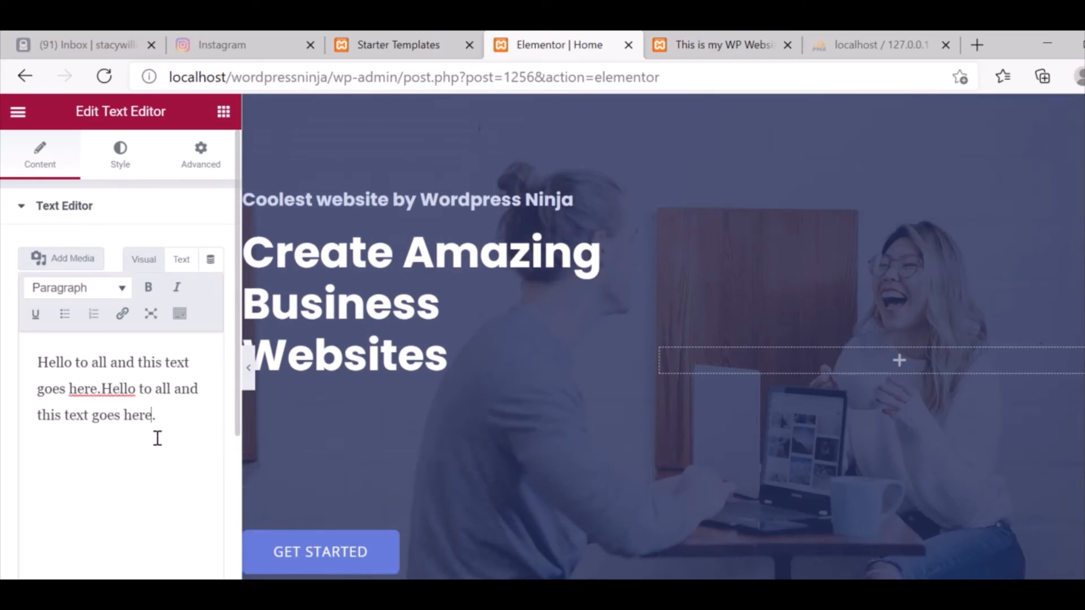
key("Right")
key("Return")
key("ctrl+v")
key("Up")
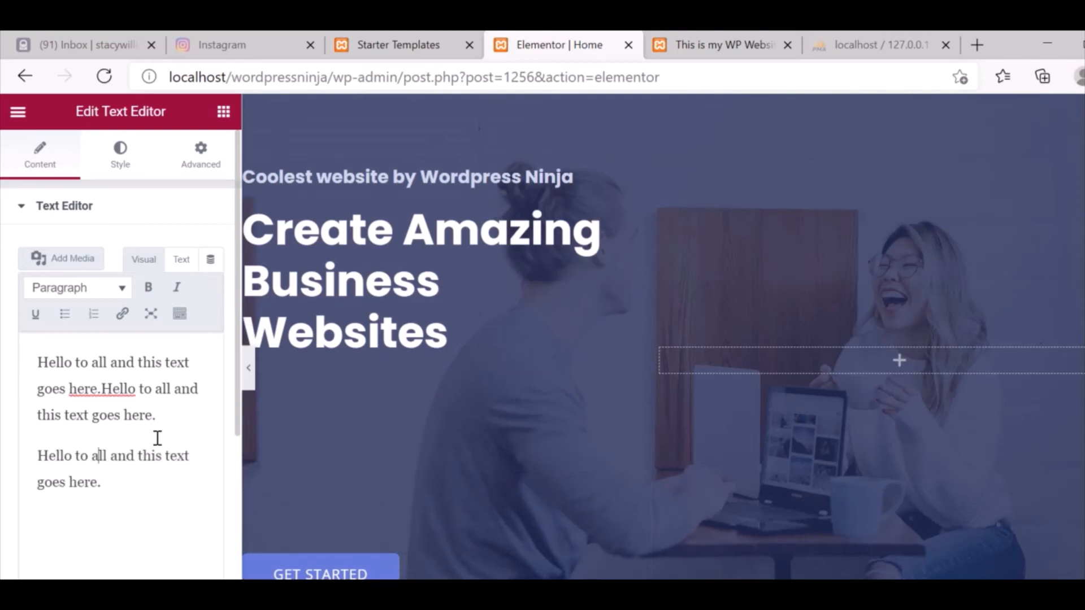
key("Left")
key("Up")
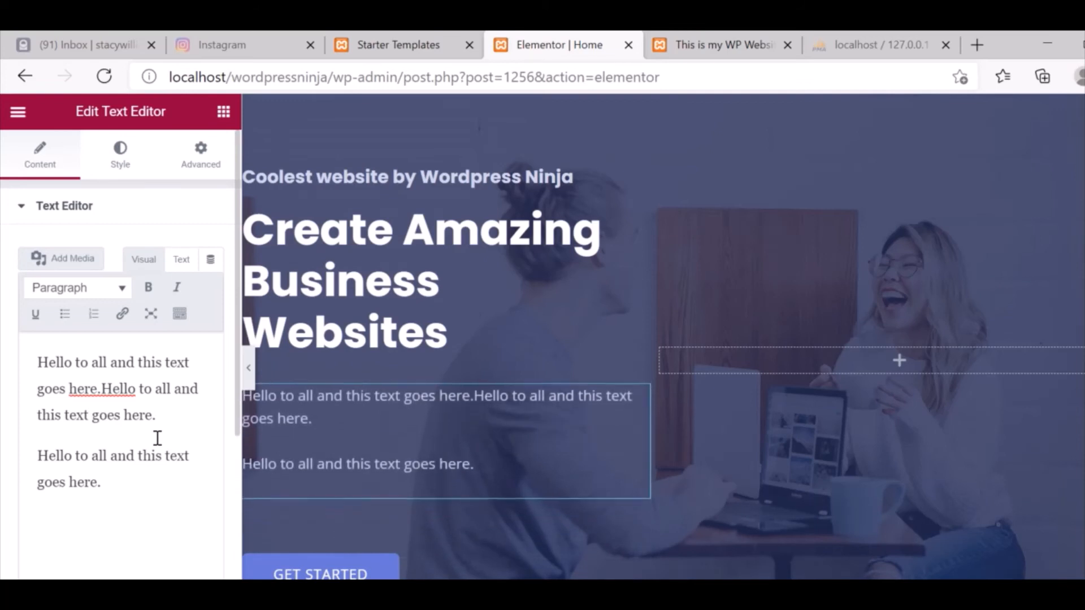
key("End")
key("Delete")
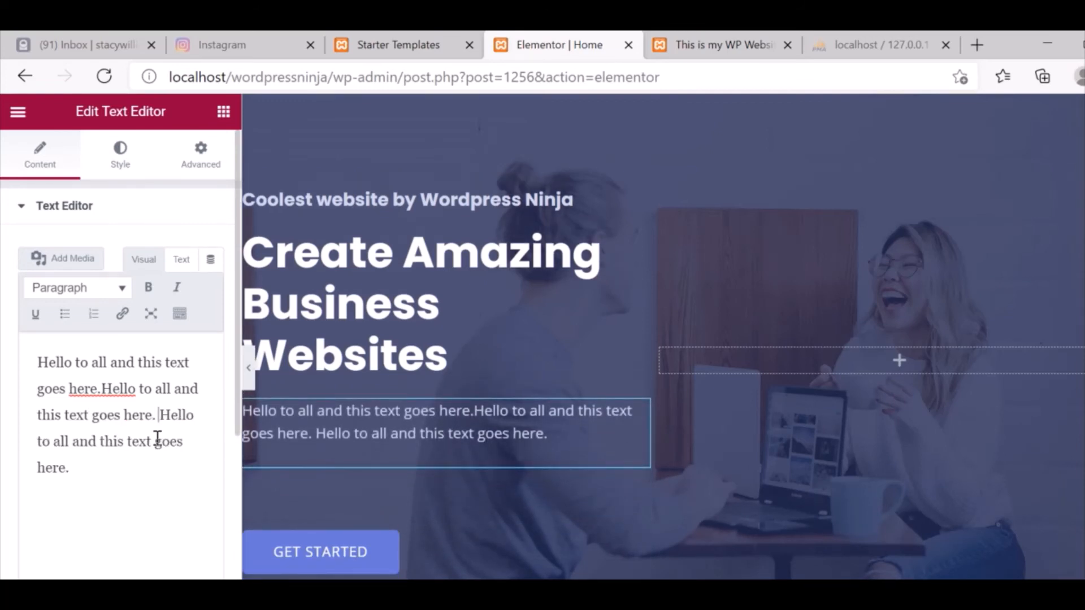
Copy the whole paragraph and paste it again, joined onto the end.
key("ctrl+a")
key("ctrl+c")
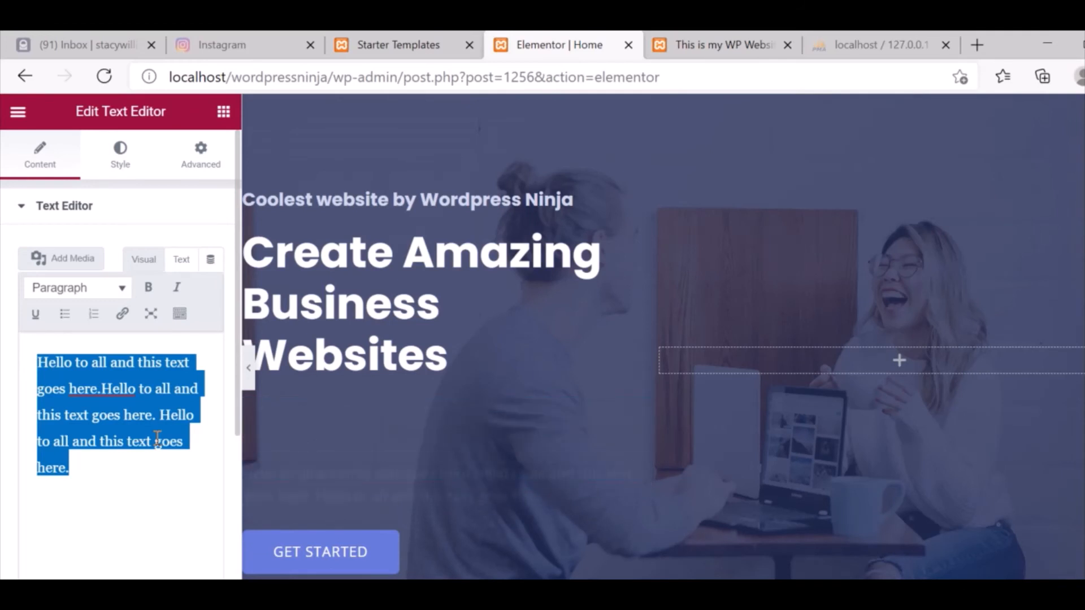
key("Right")
key("ctrl+v")
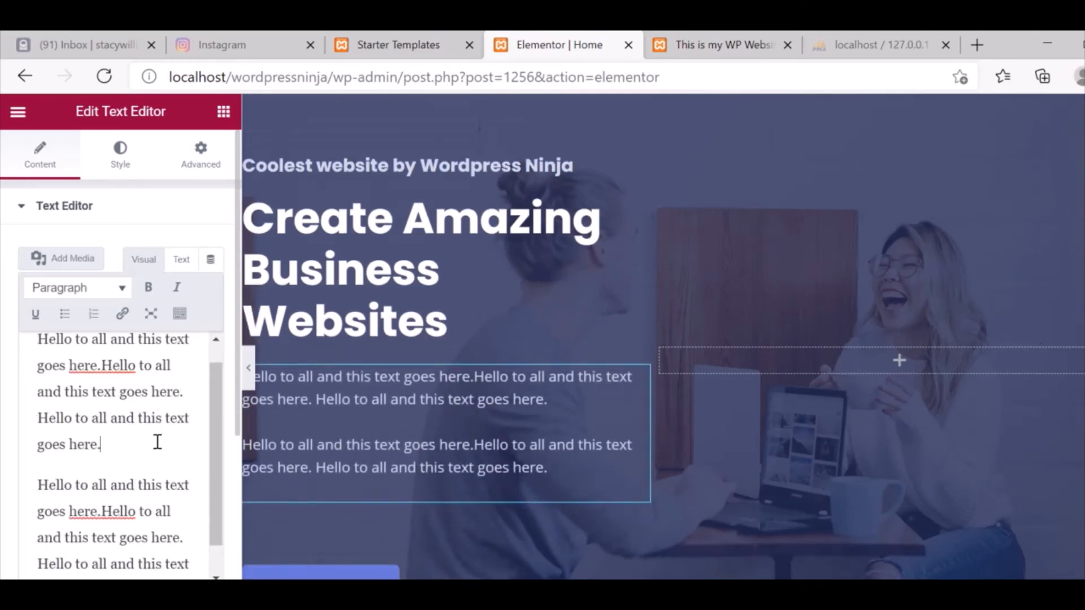
key("Delete")
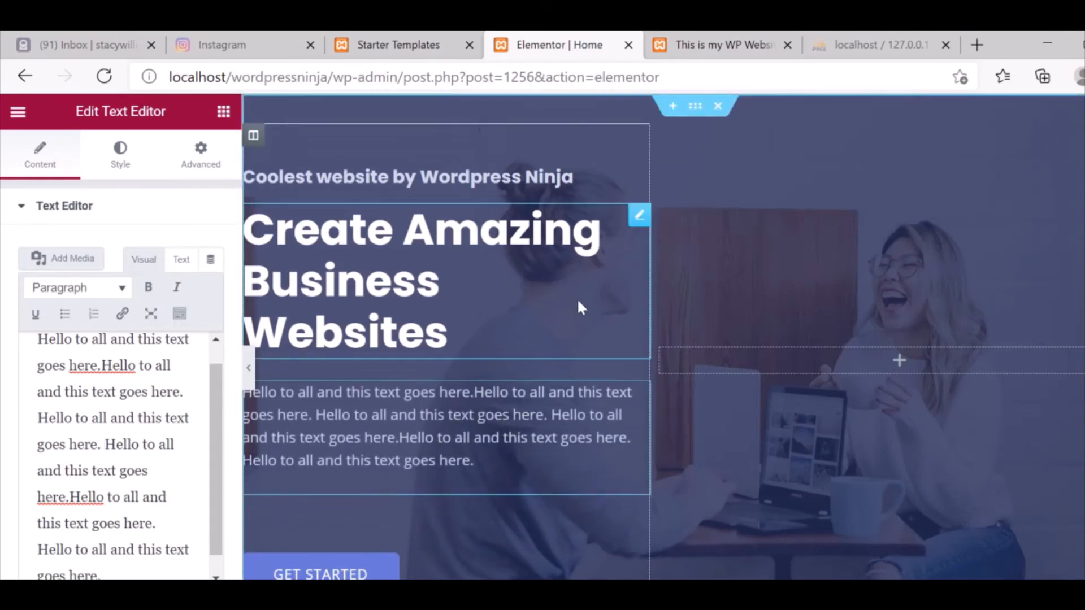
Scroll down to the portfolio section and open the first portfolio image's settings.
scroll(993, 343, "down", 10)
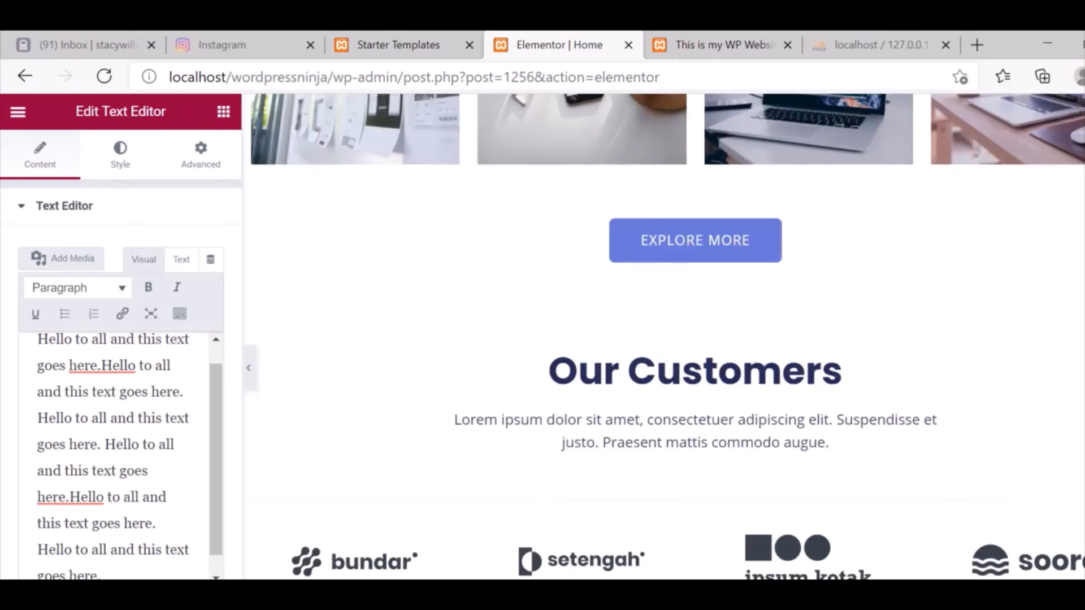
scroll(665, 418, "up", 10)
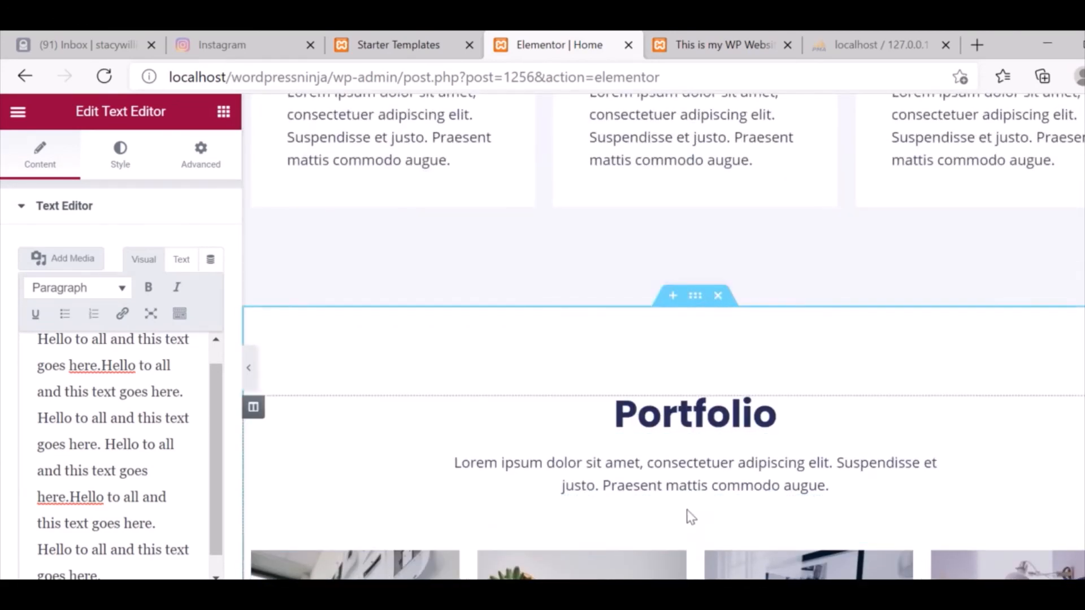
scroll(690, 513, "down", 3)
scroll(452, 113, "down", 4)
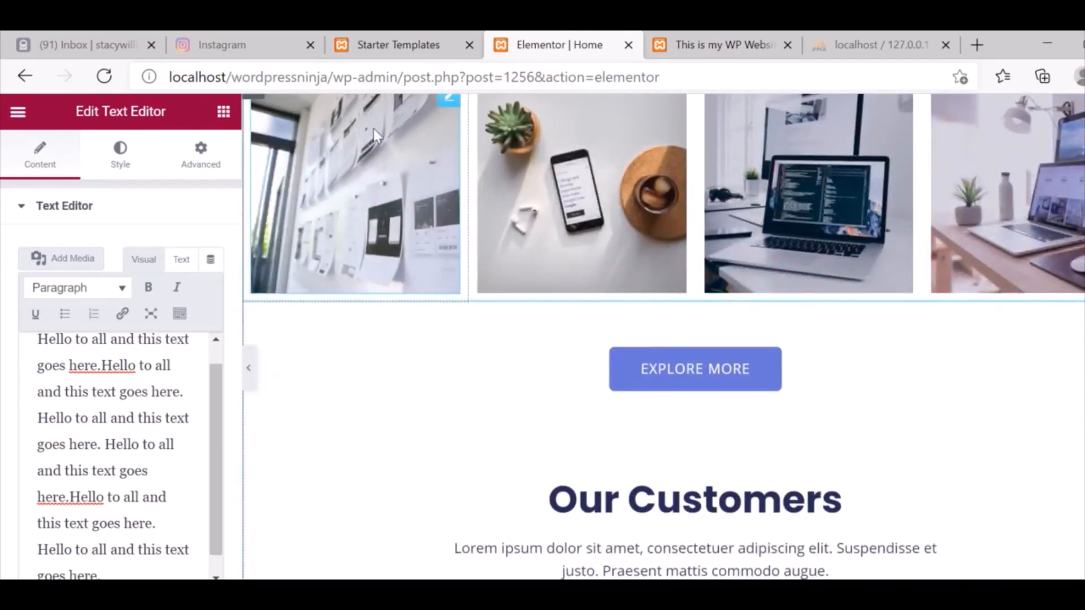
left_click(450, 108)
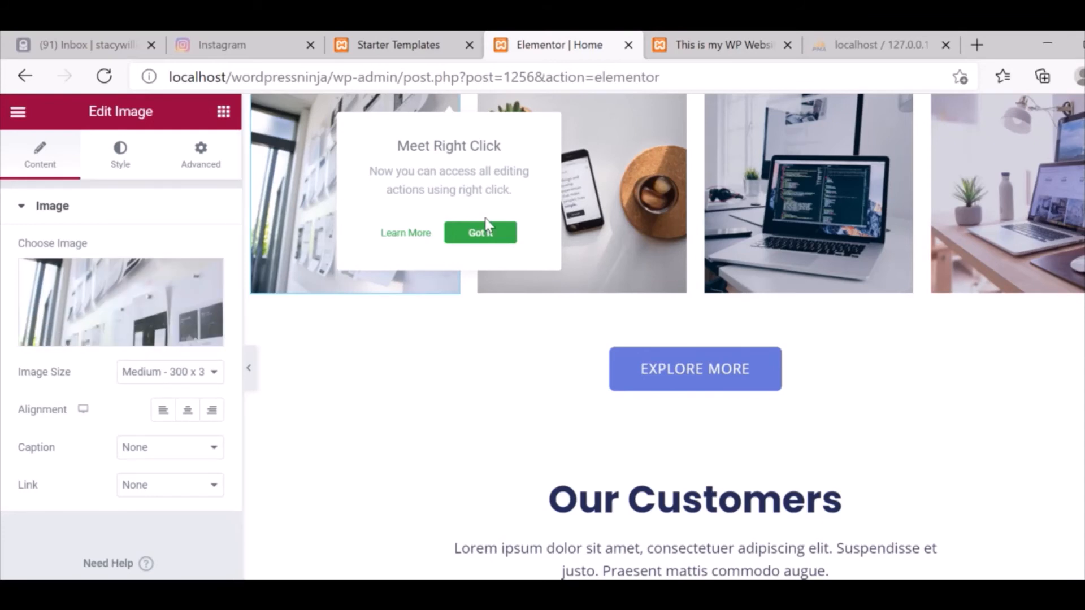
key("ctrl+a")
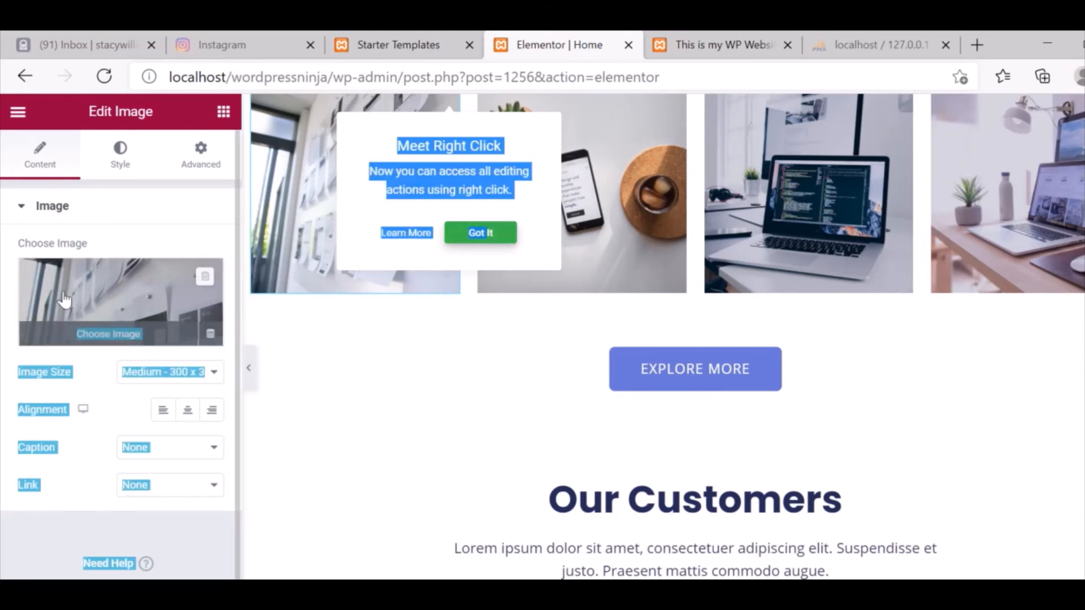
Open the media dialog for the image, then close it, keeping portfolio1.jpg.
left_click(108, 343)
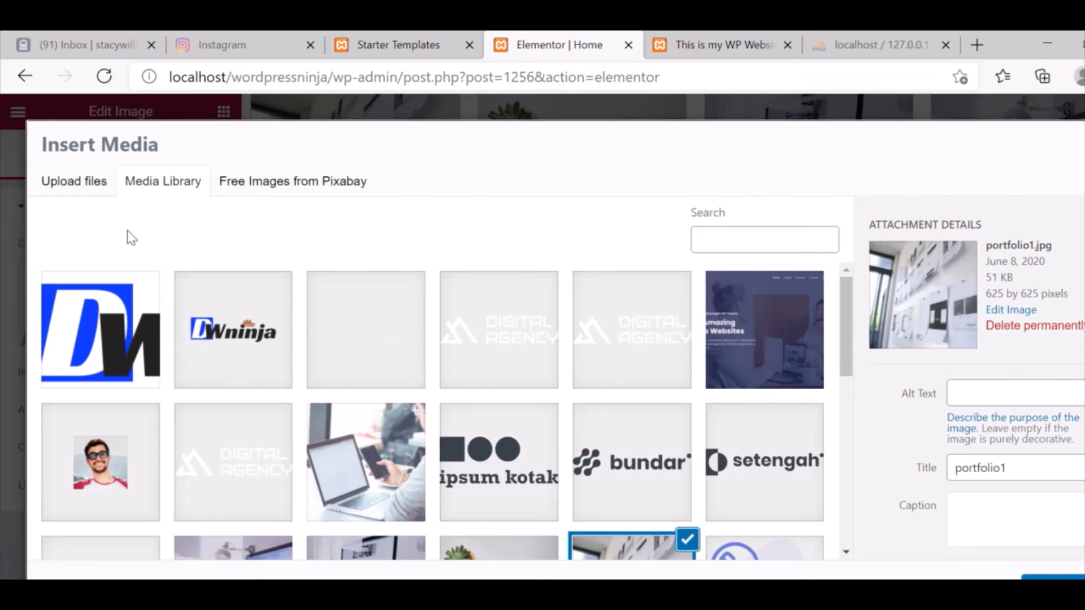
left_click(86, 182)
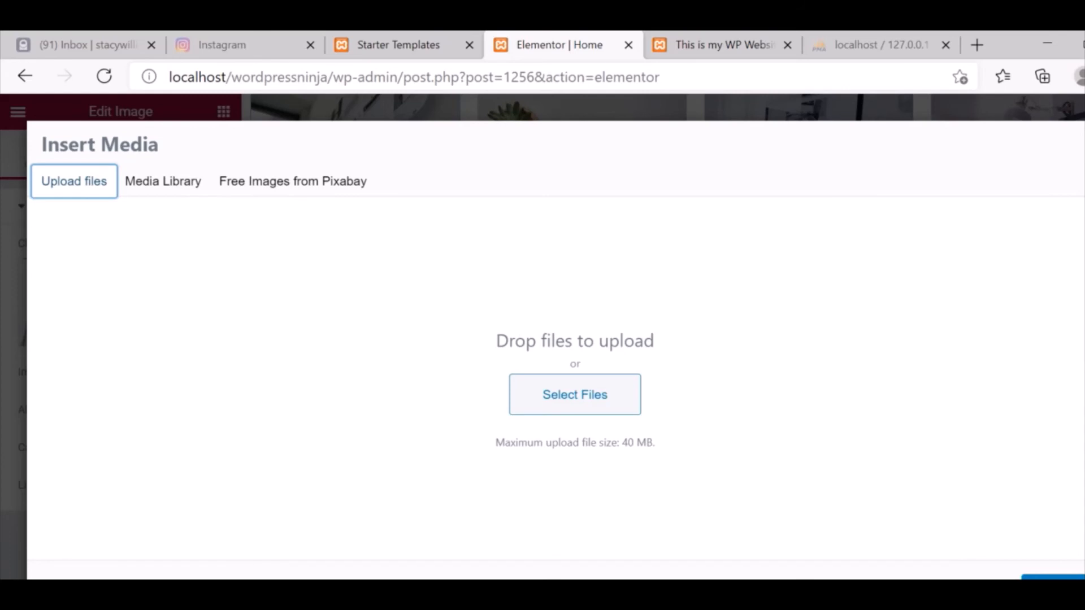
left_click(1083, 145)
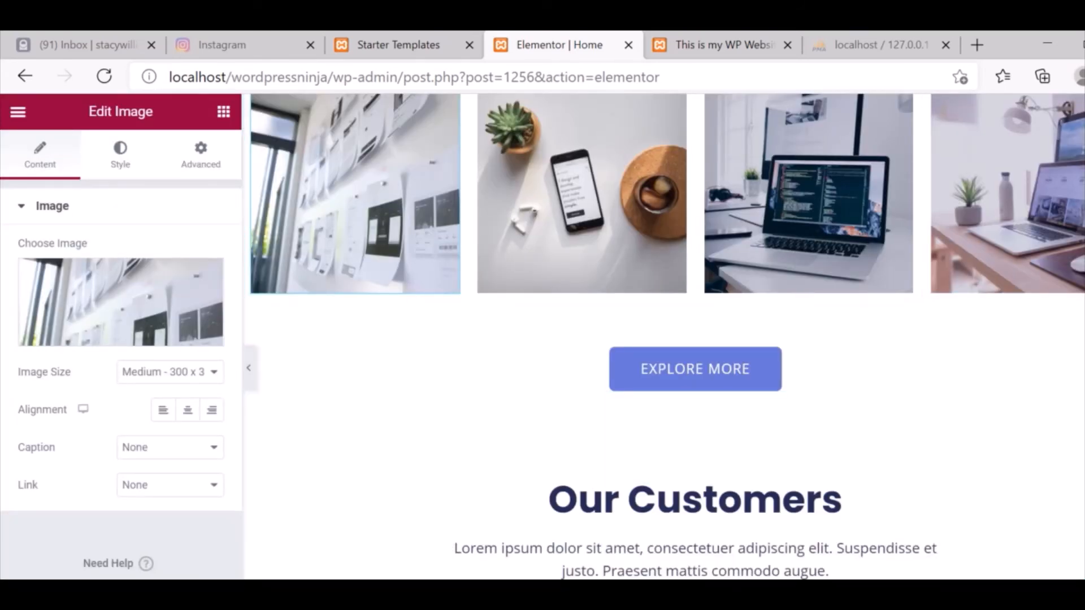
scroll(667, 333, "down", 15)
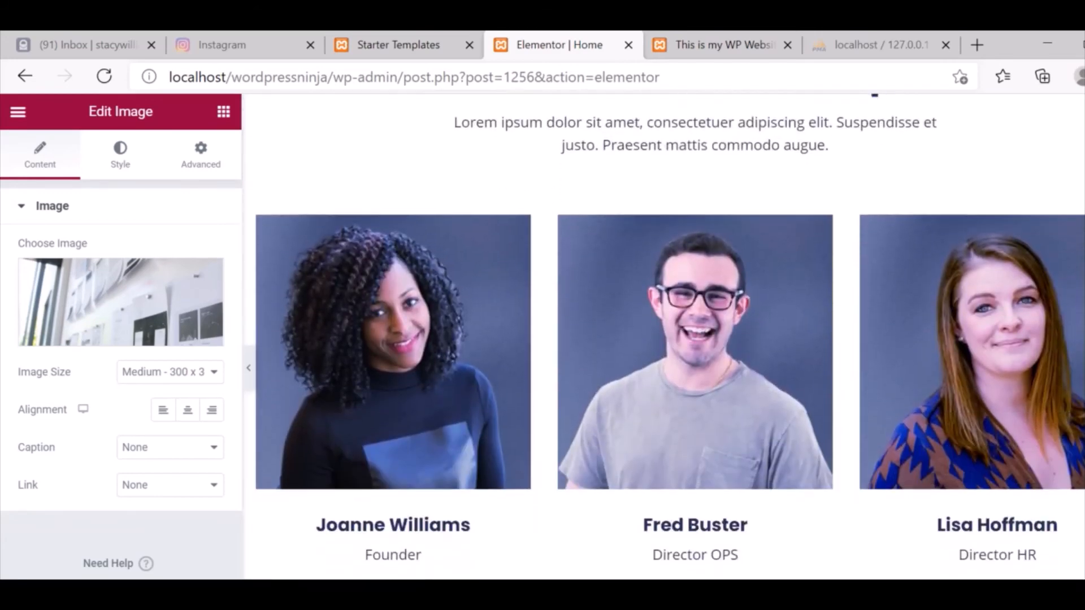
scroll(664, 338, "down", 8)
scroll(664, 337, "up", 6)
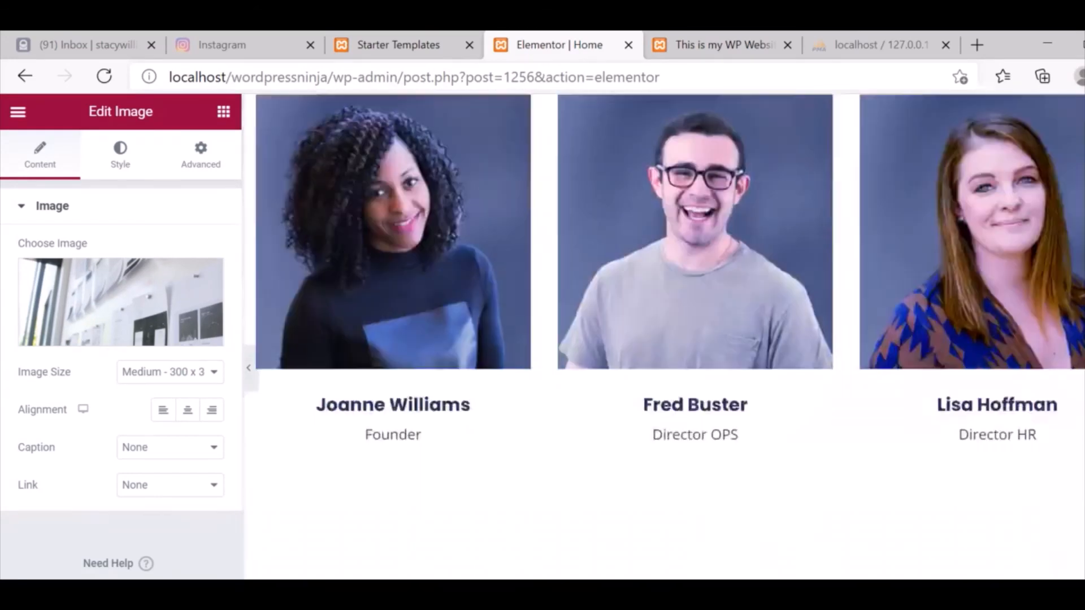
scroll(664, 337, "up", 2)
scroll(664, 337, "down", 10)
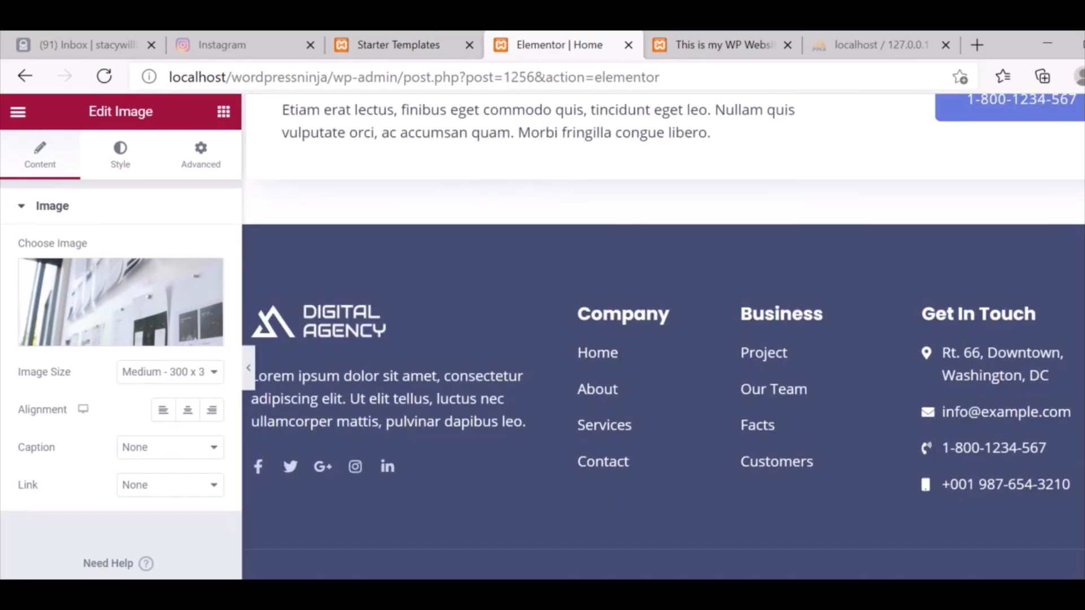
Go back to the widgets list and leave the Elementor editor for the Home page.
left_click(458, 321)
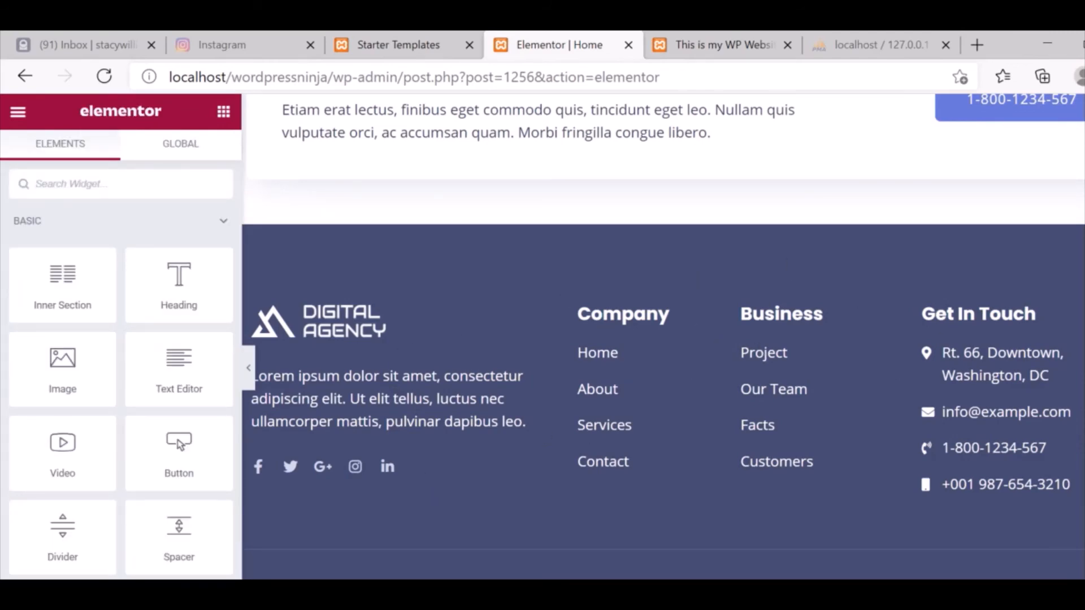
scroll(664, 338, "up", 4)
scroll(664, 338, "up", 8)
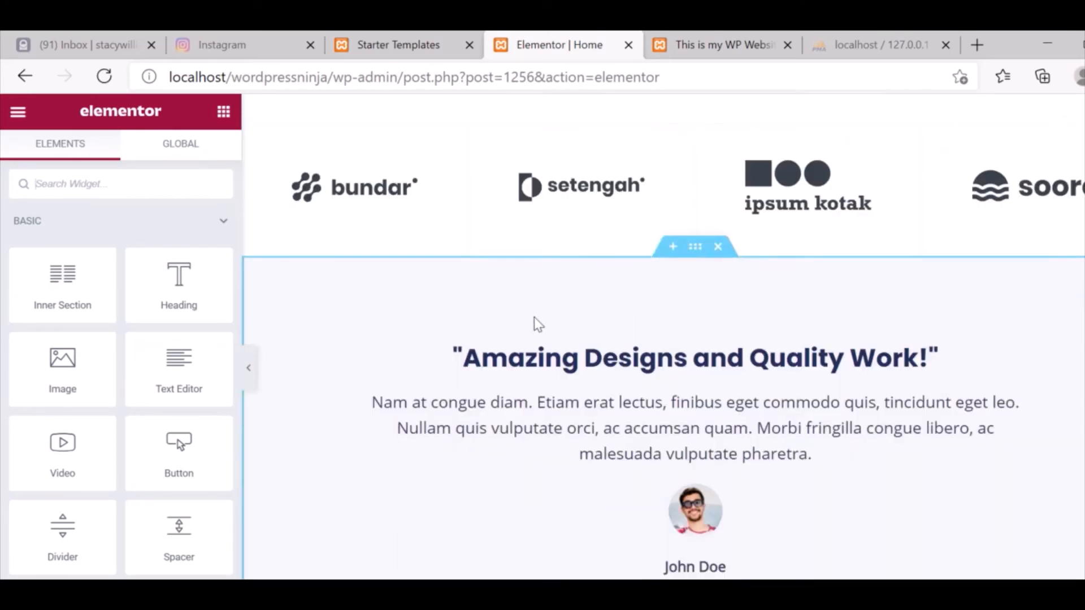
scroll(534, 318, "up", 10)
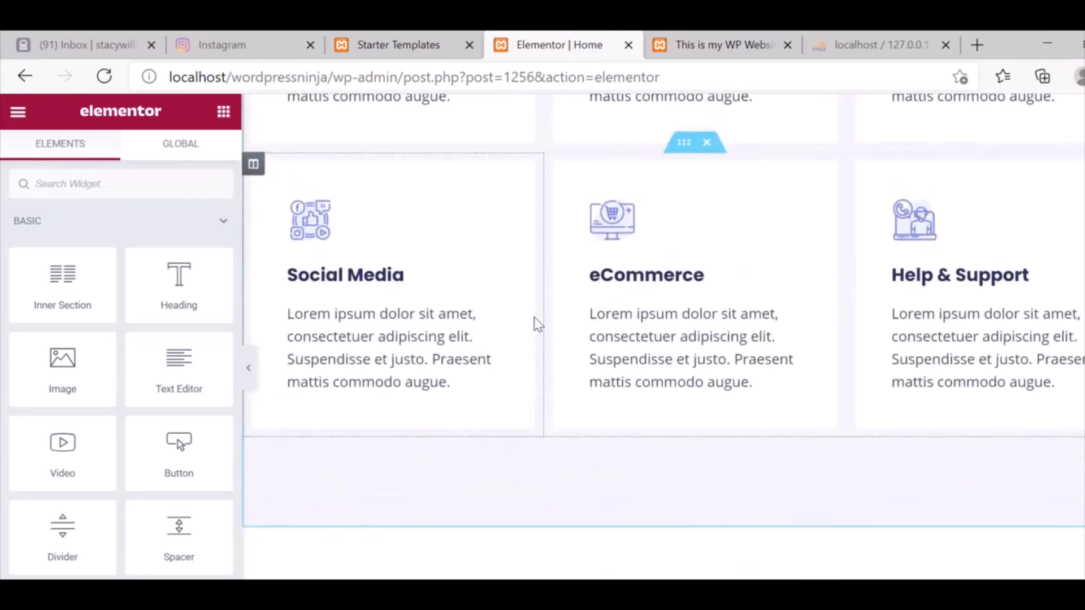
scroll(538, 324, "up", 8)
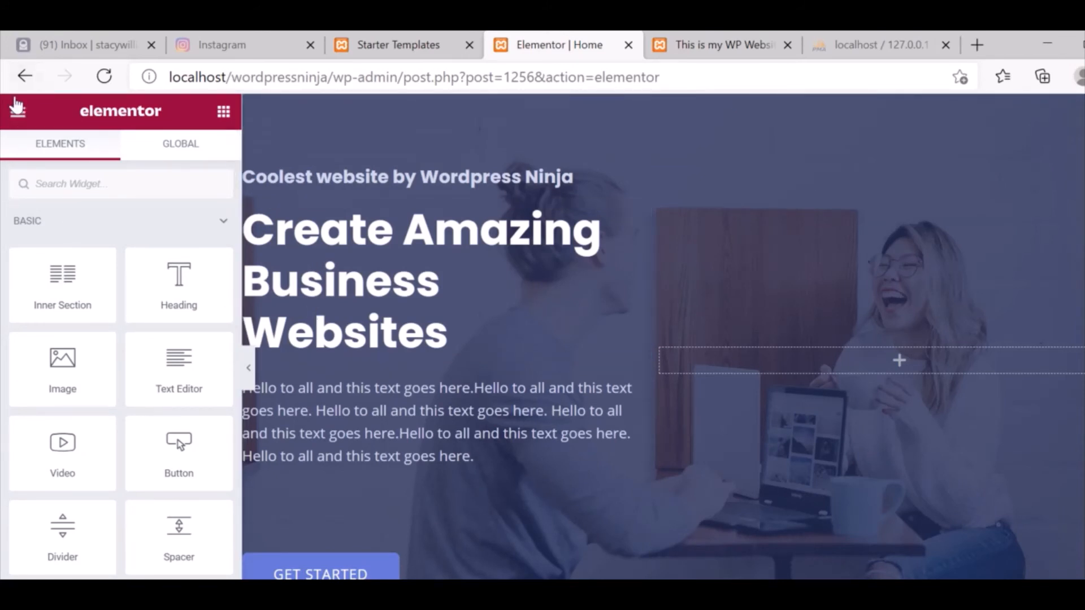
left_click(24, 76)
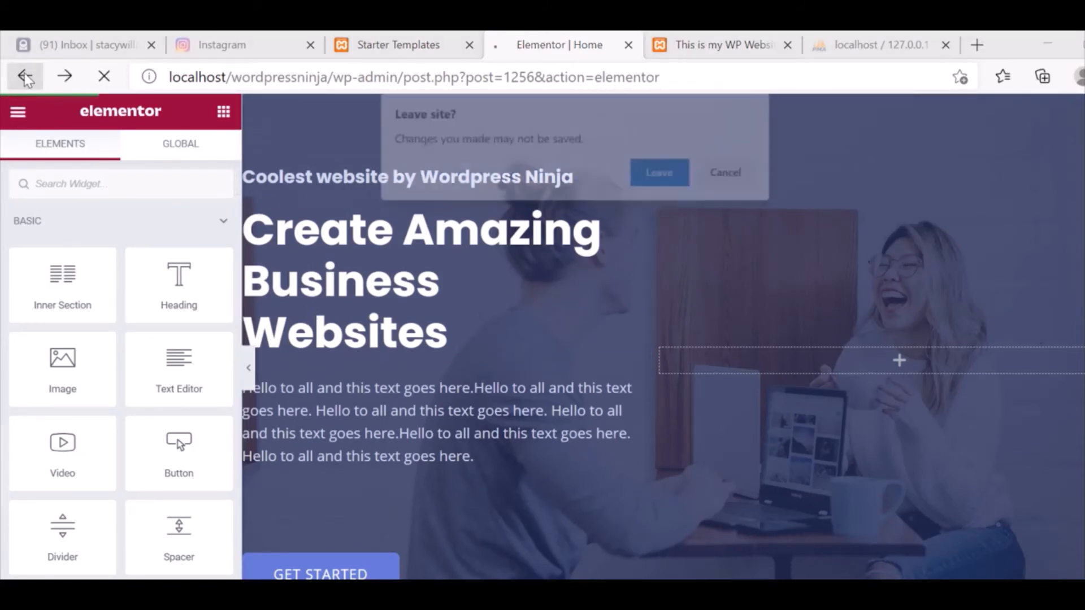
left_click(656, 169)
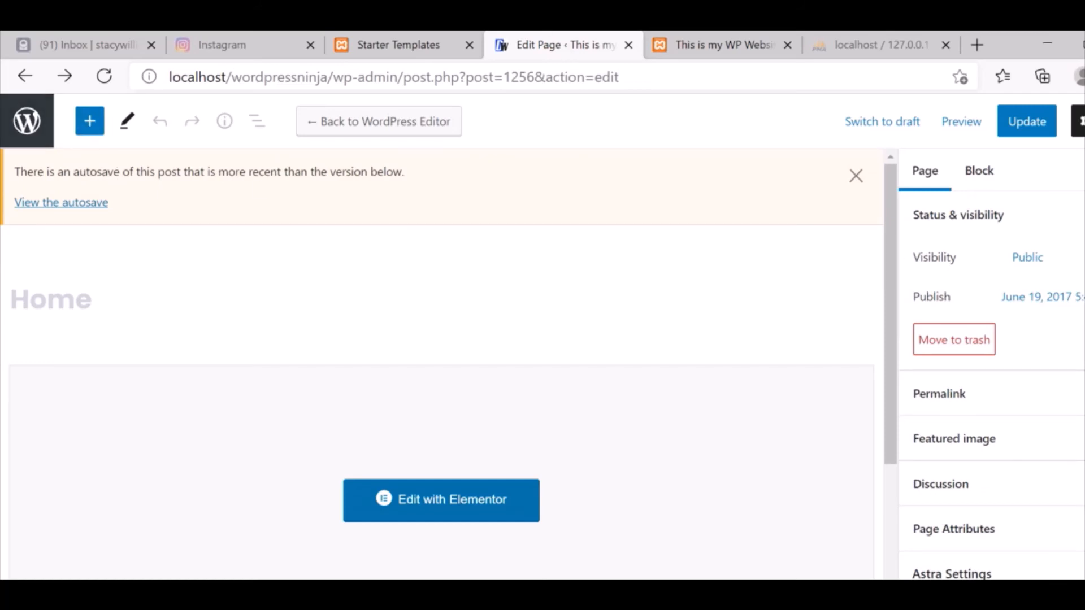
Open the About page for editing from the Pages list.
left_click(15, 136)
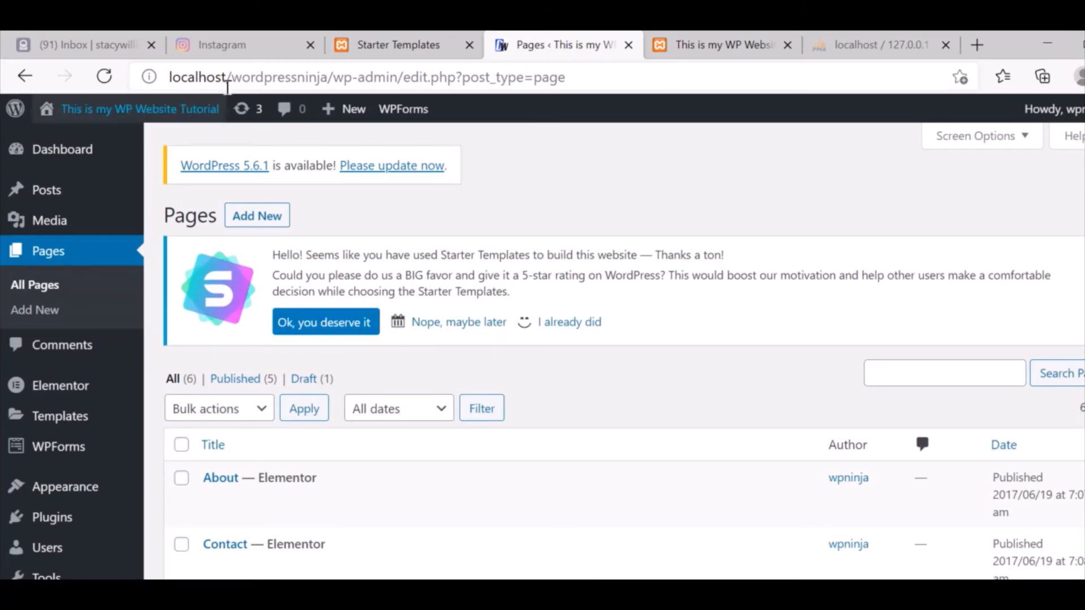
scroll(624, 351, "down", 3)
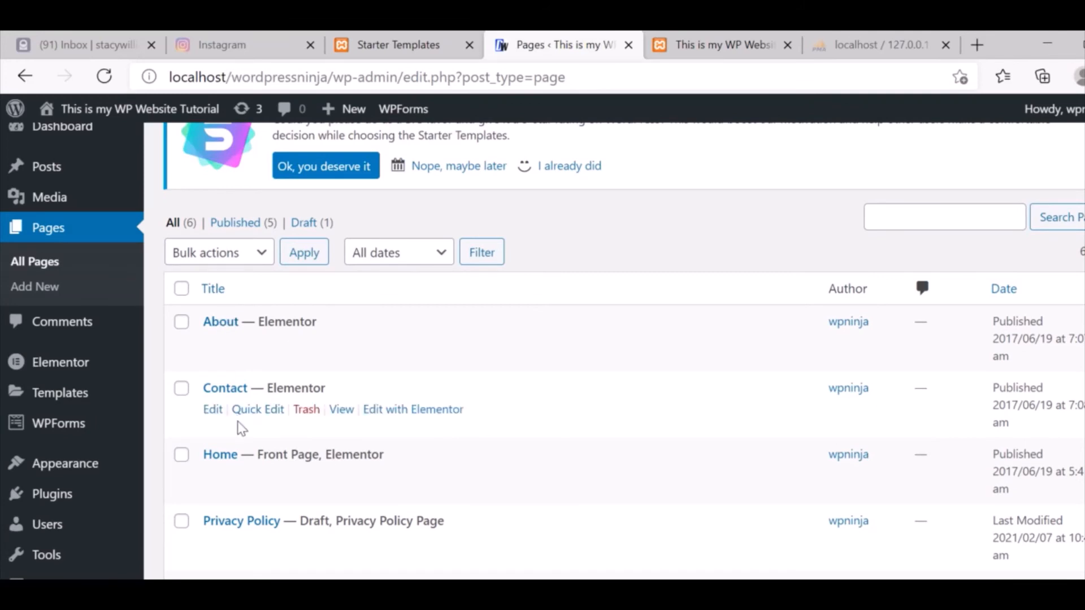
mouse_move(217, 338)
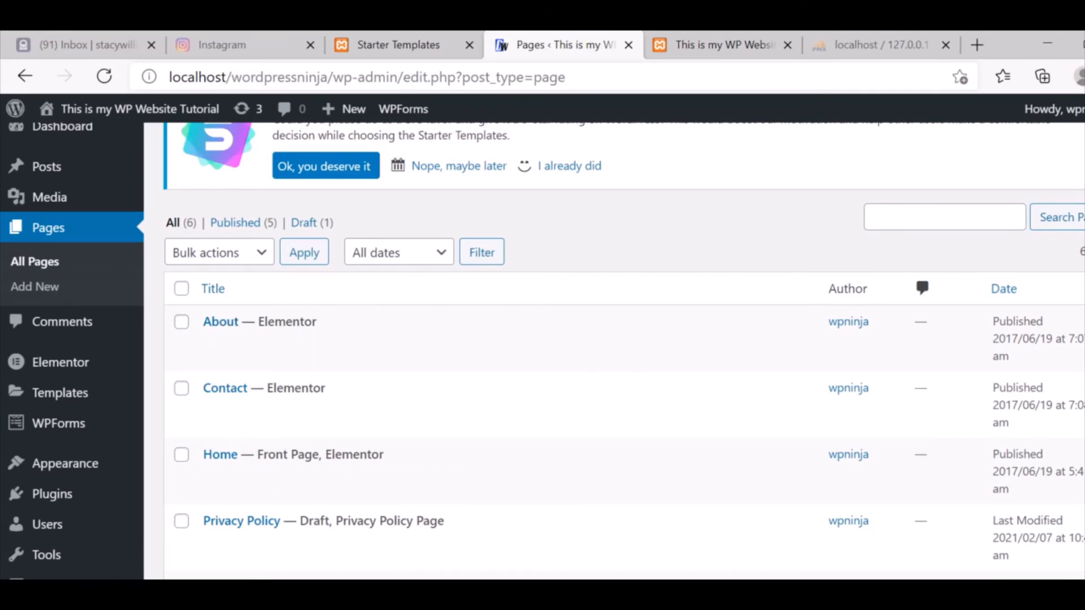
scroll(508, 396, "down", 1)
mouse_move(262, 505)
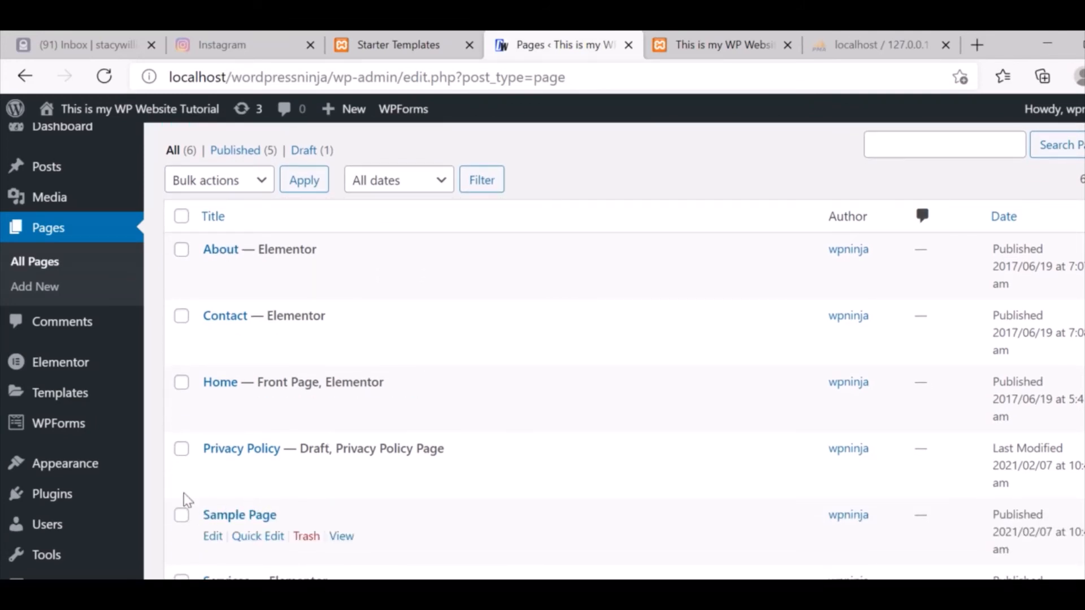
mouse_move(209, 264)
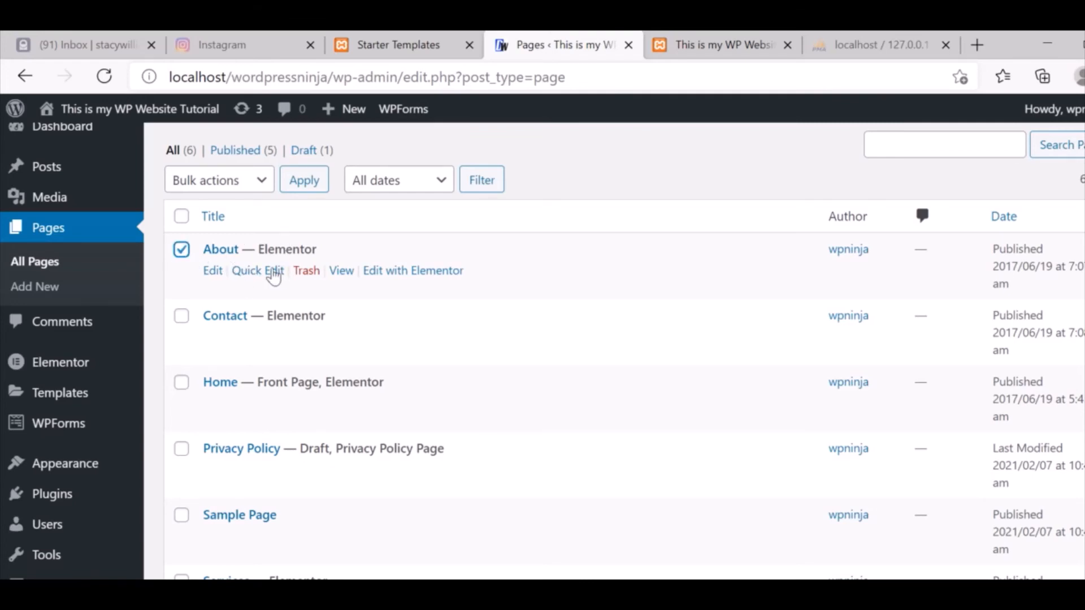
left_click(209, 275)
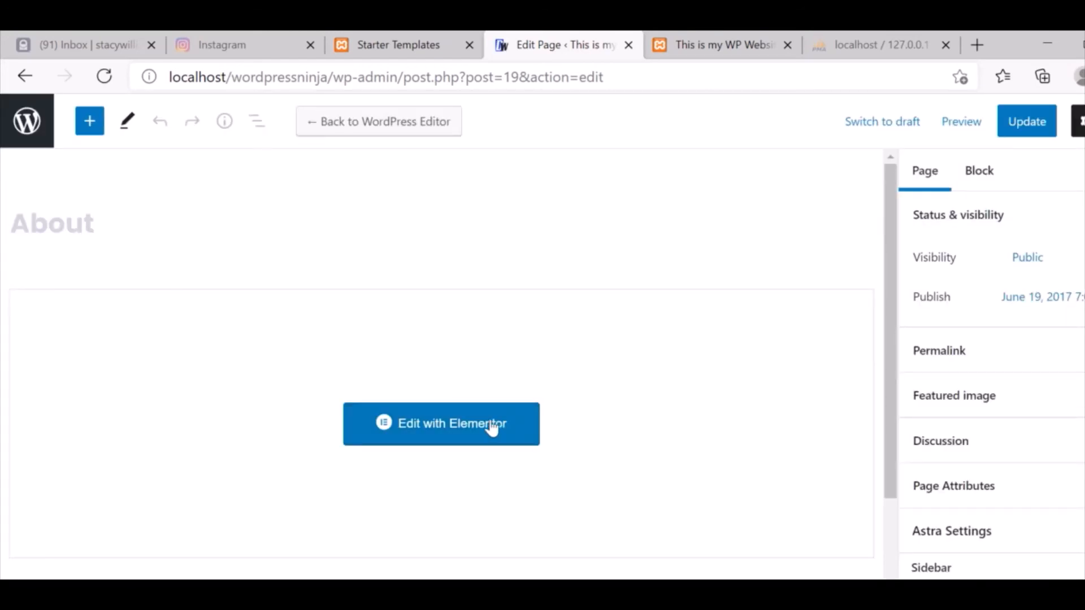
left_click(425, 436)
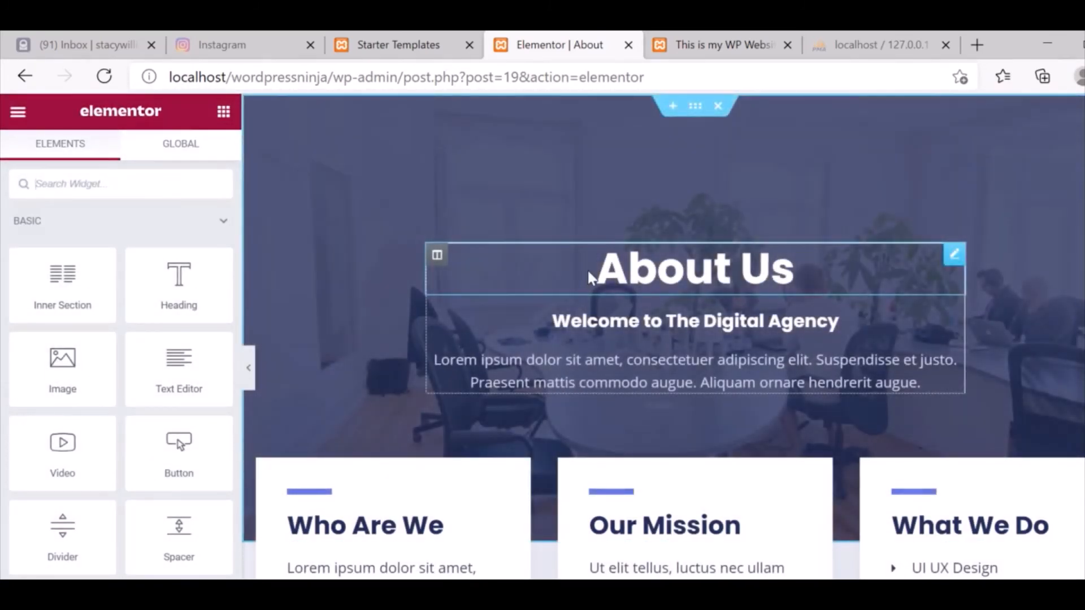
left_click(590, 277)
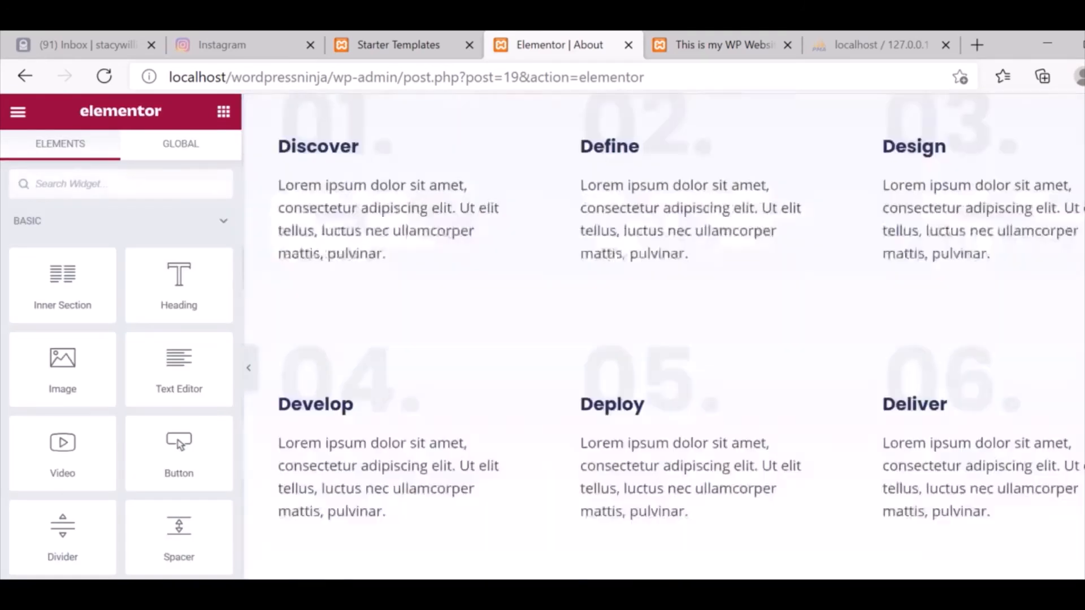
scroll(664, 337, "down", 15)
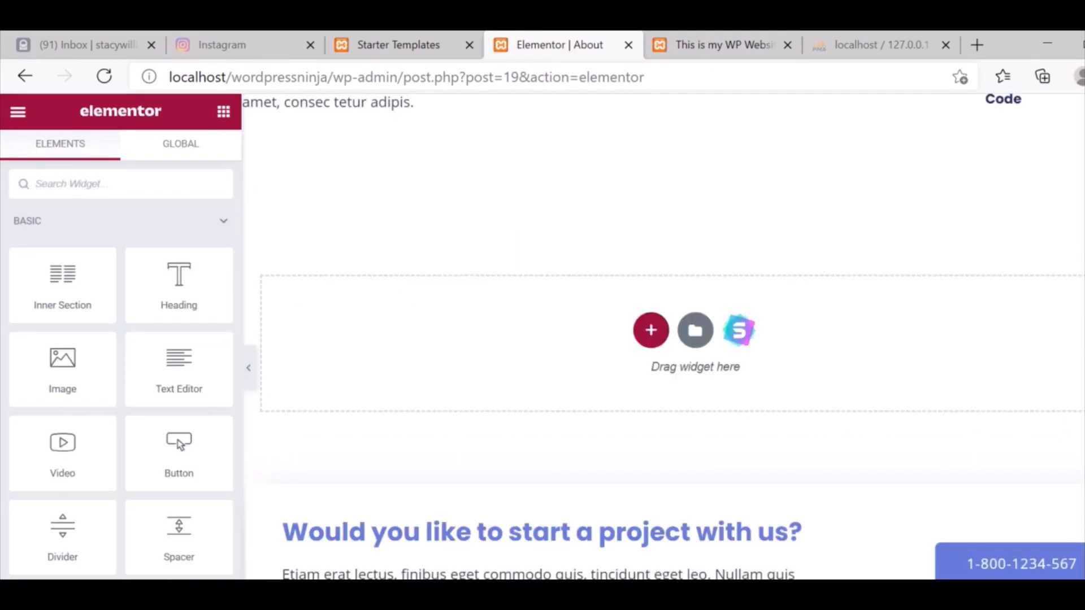
scroll(663, 337, "up", 10)
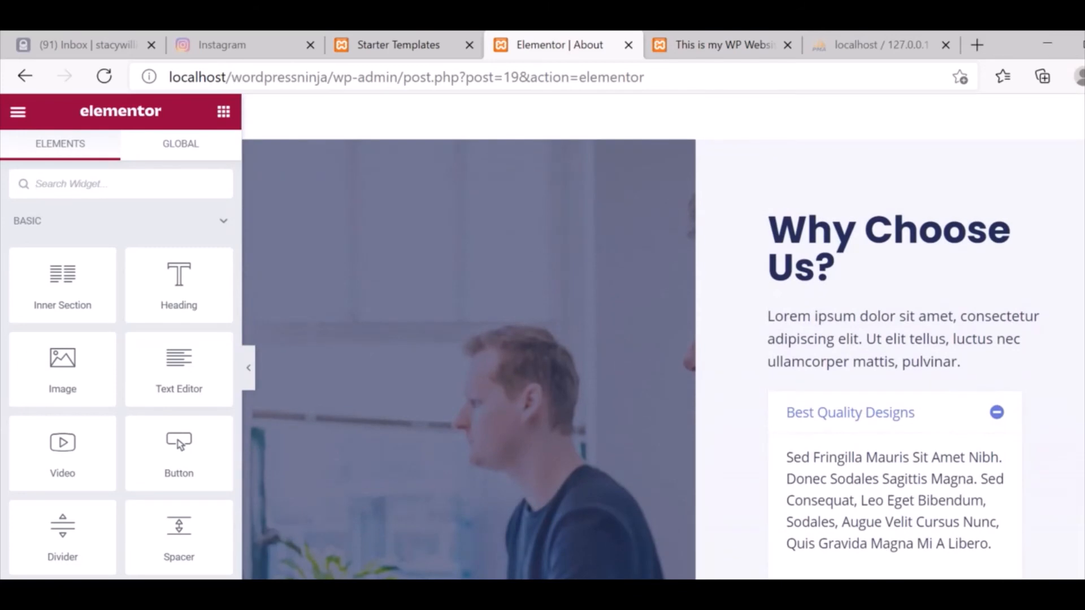
left_click(22, 76)
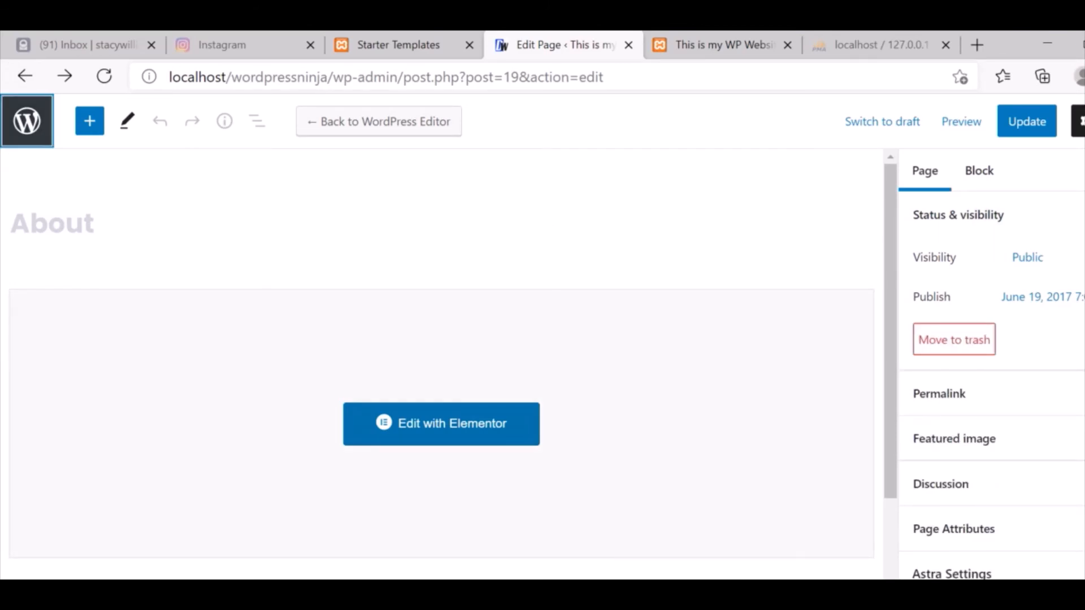
Open the Footer template from Appearance > Header Footer & Blocks in Elementor.
left_click(7, 134)
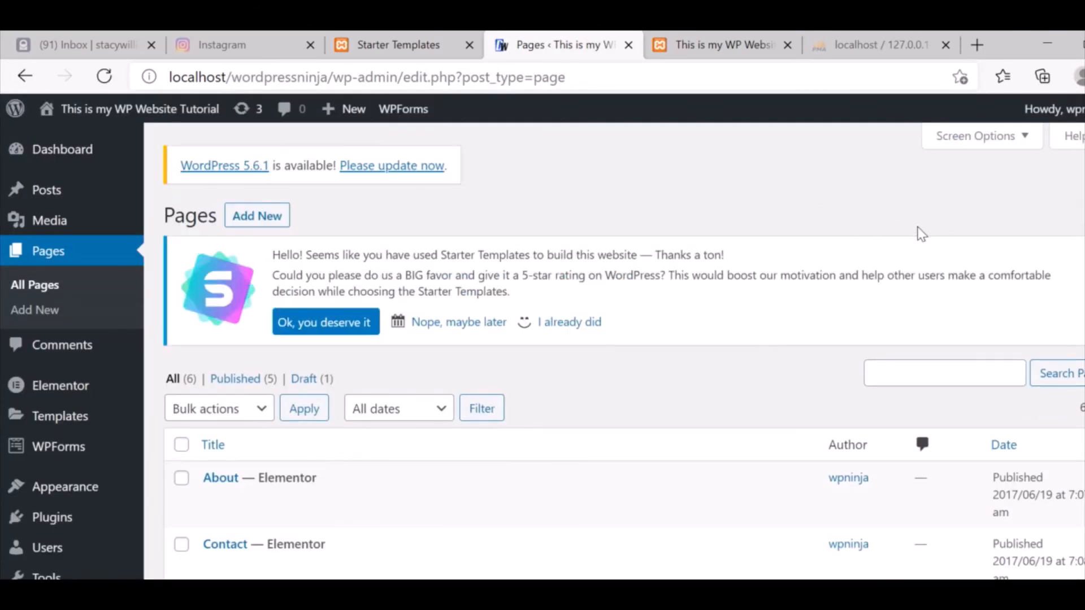
scroll(621, 350, "down", 5)
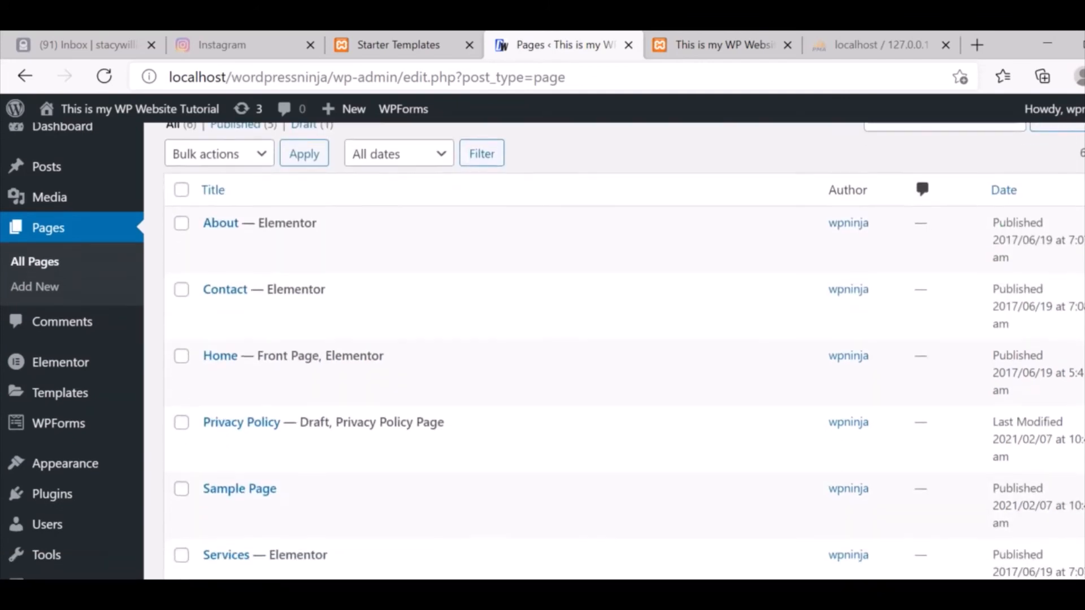
scroll(622, 350, "down", 2)
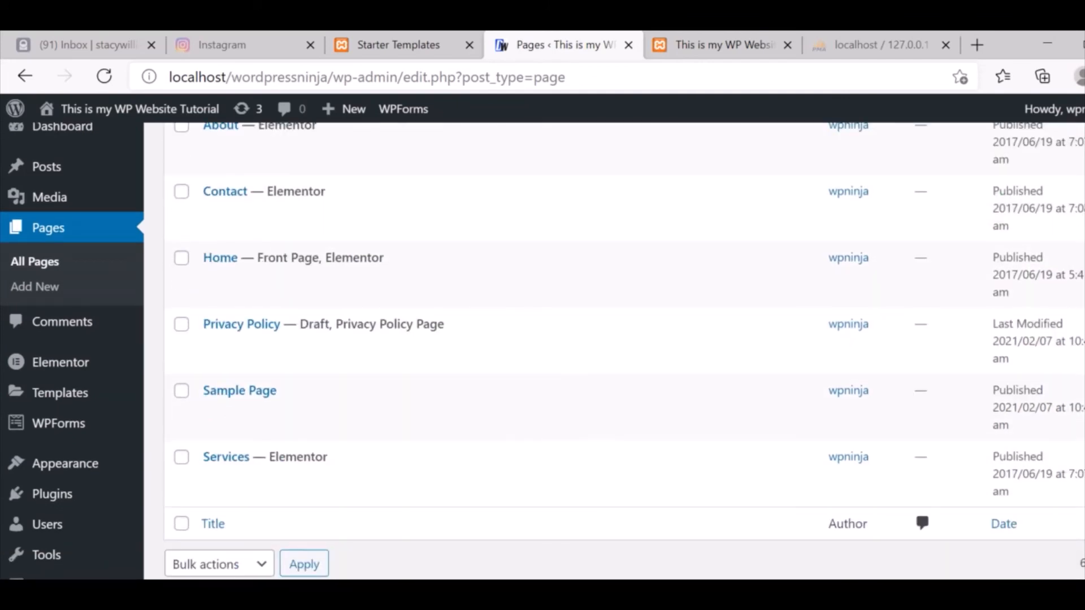
mouse_move(88, 474)
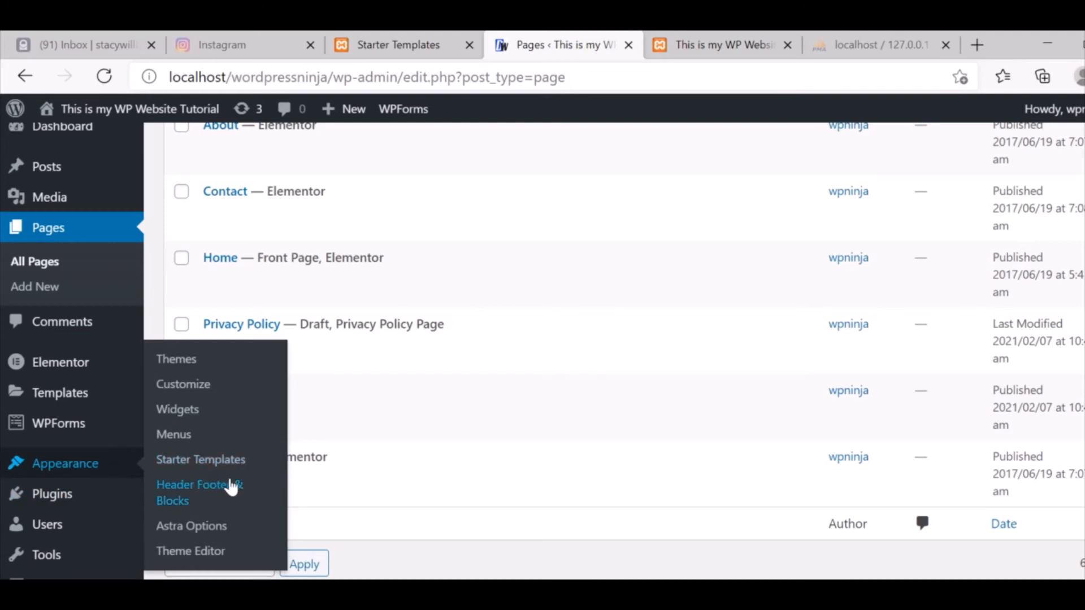
left_click(219, 498)
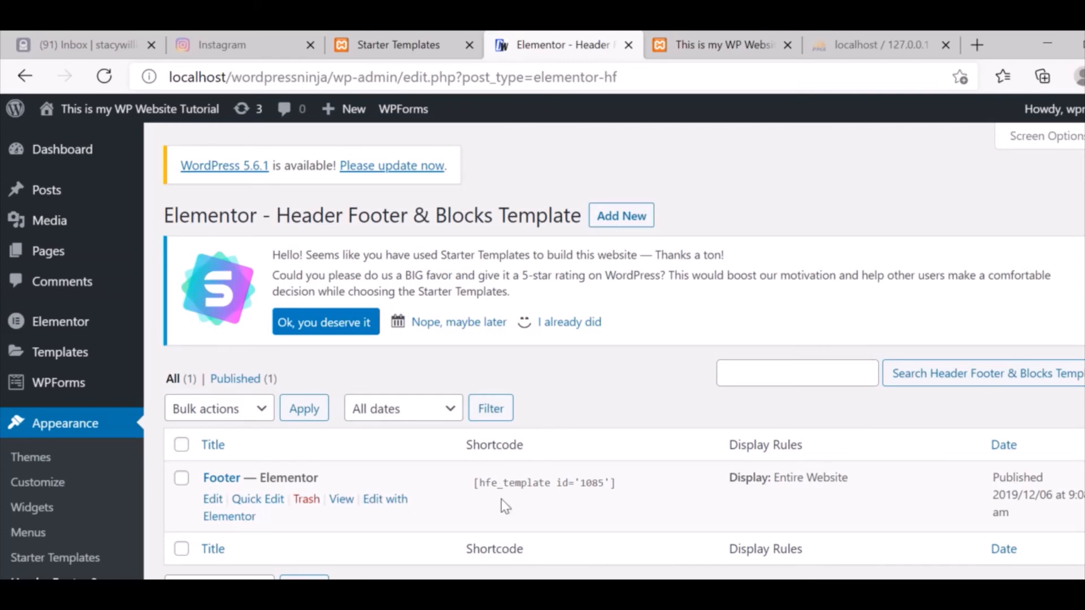
left_click(213, 500)
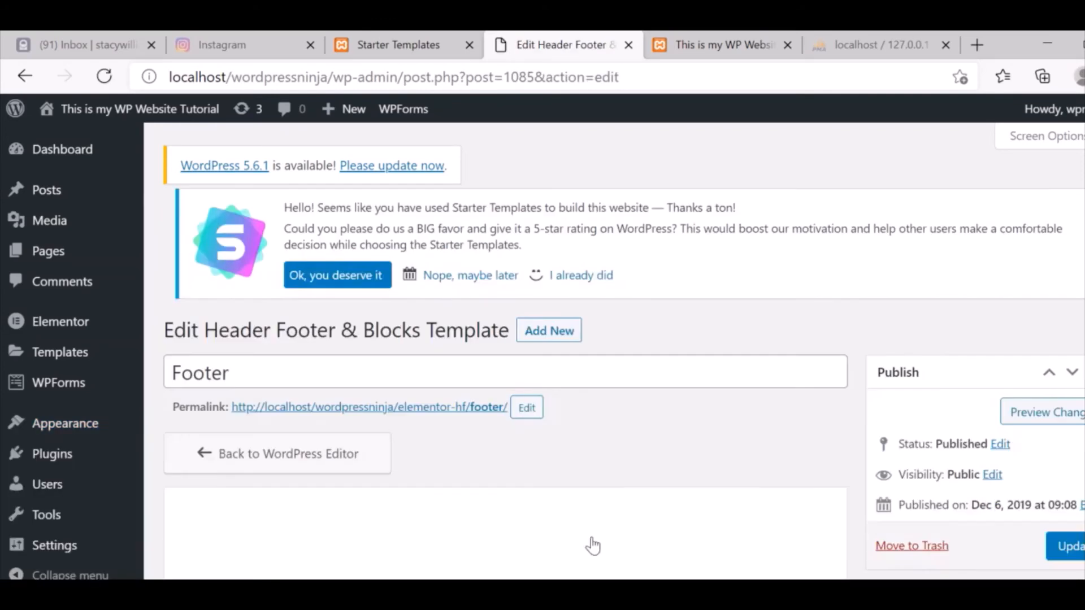
scroll(624, 351, "down", 4)
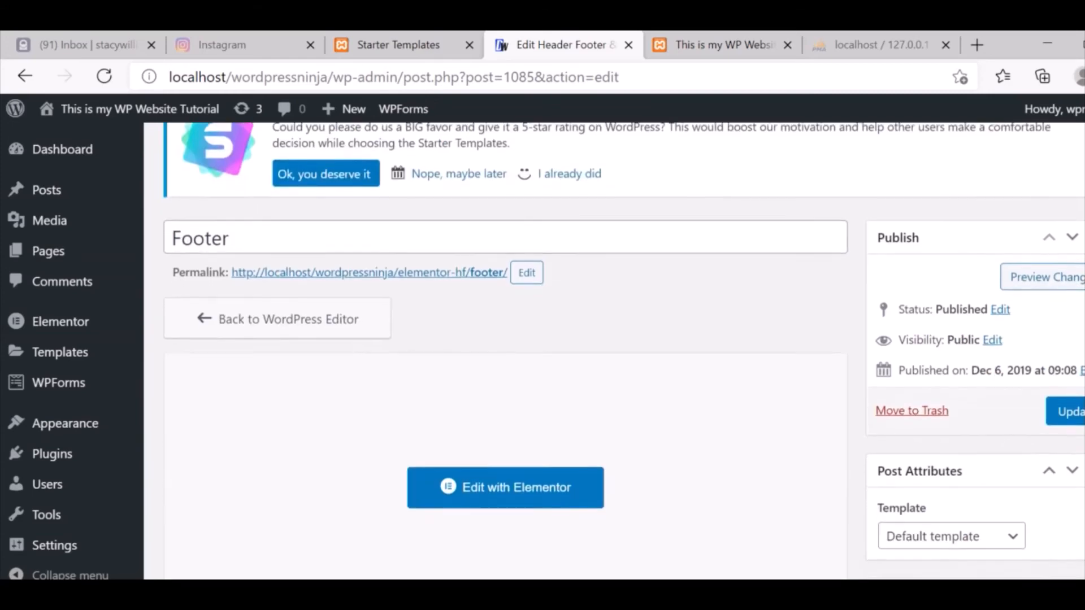
left_click(514, 439)
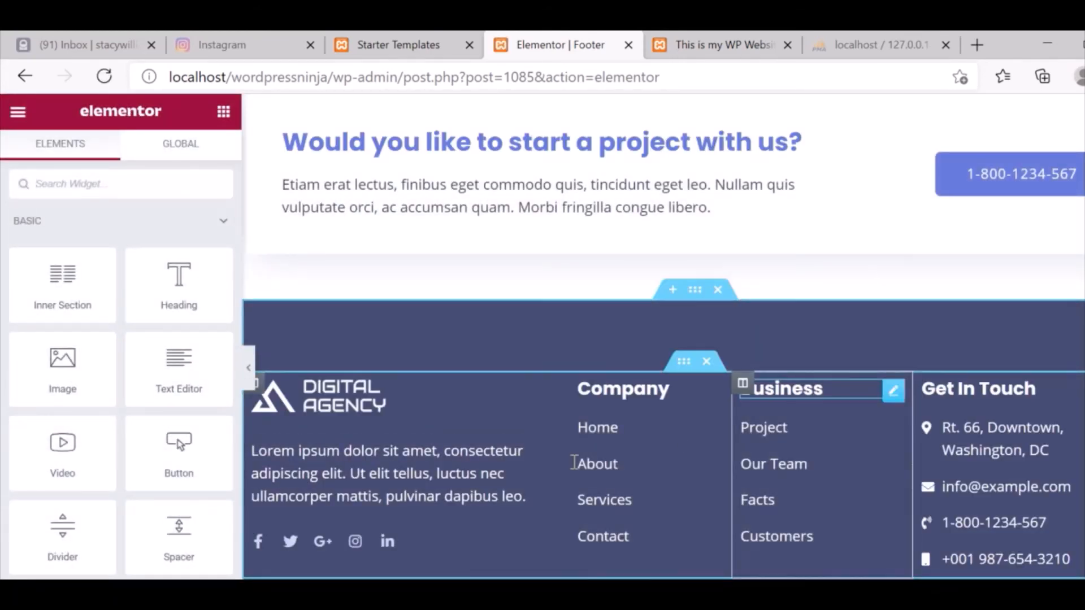
Set the footer logo widget's default image to the DWninja logo from the Media Library.
left_click(357, 401)
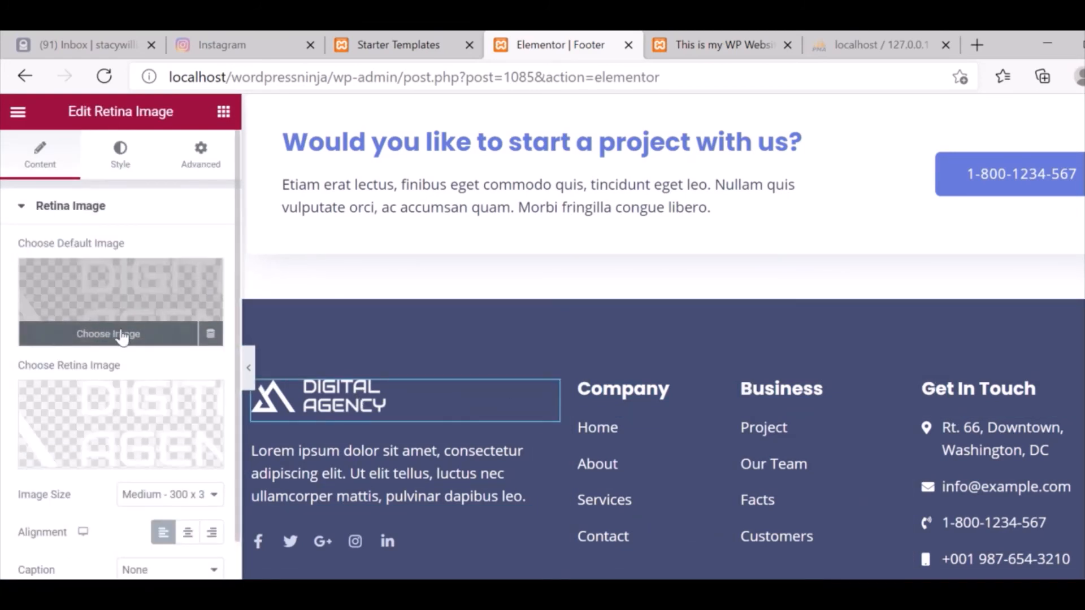
left_click(124, 337)
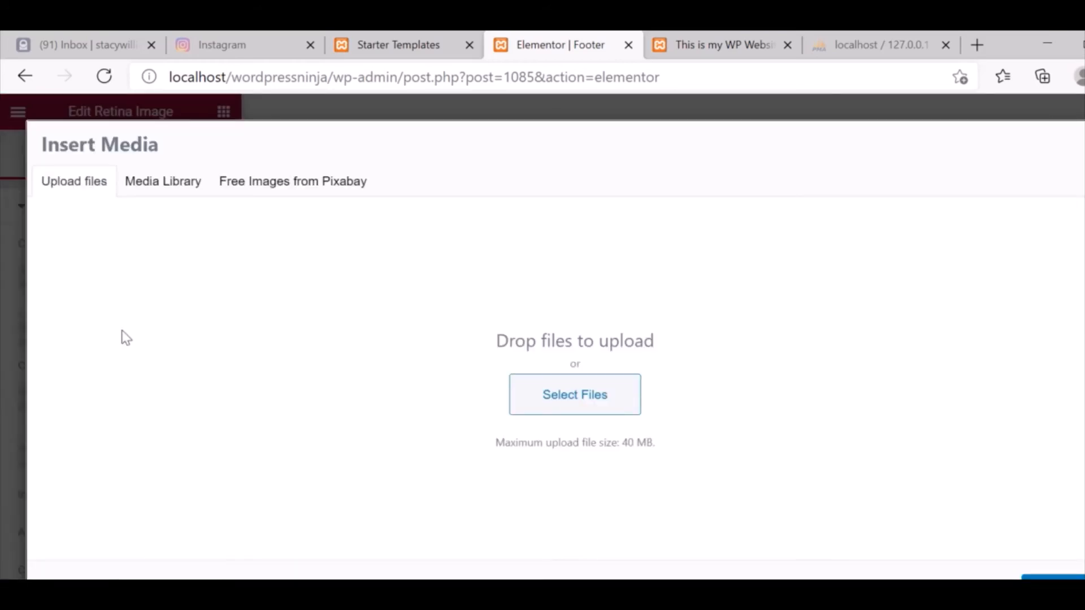
left_click(591, 390)
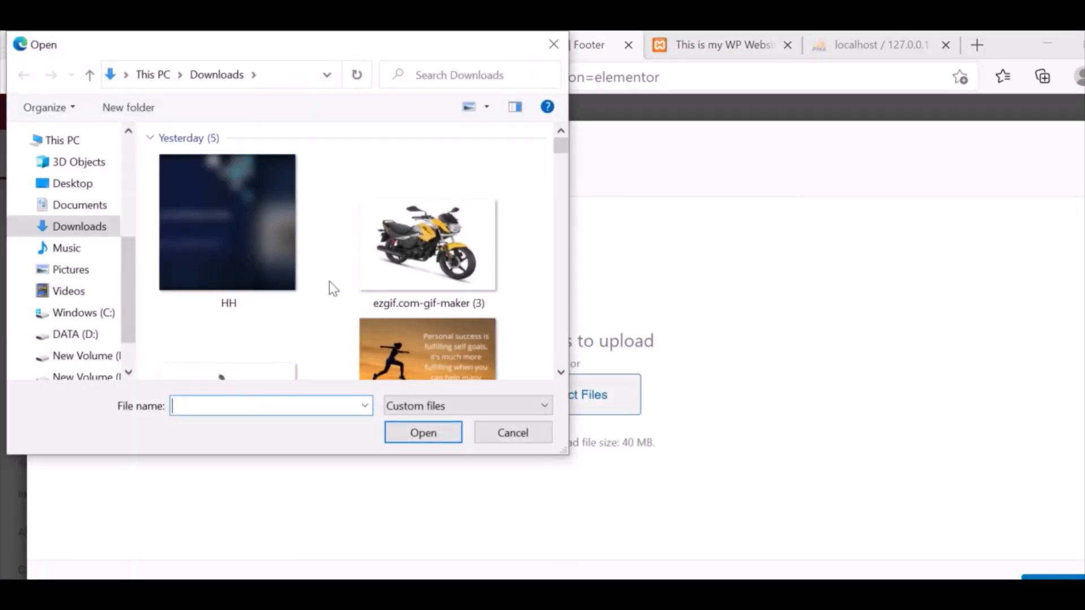
left_click(514, 433)
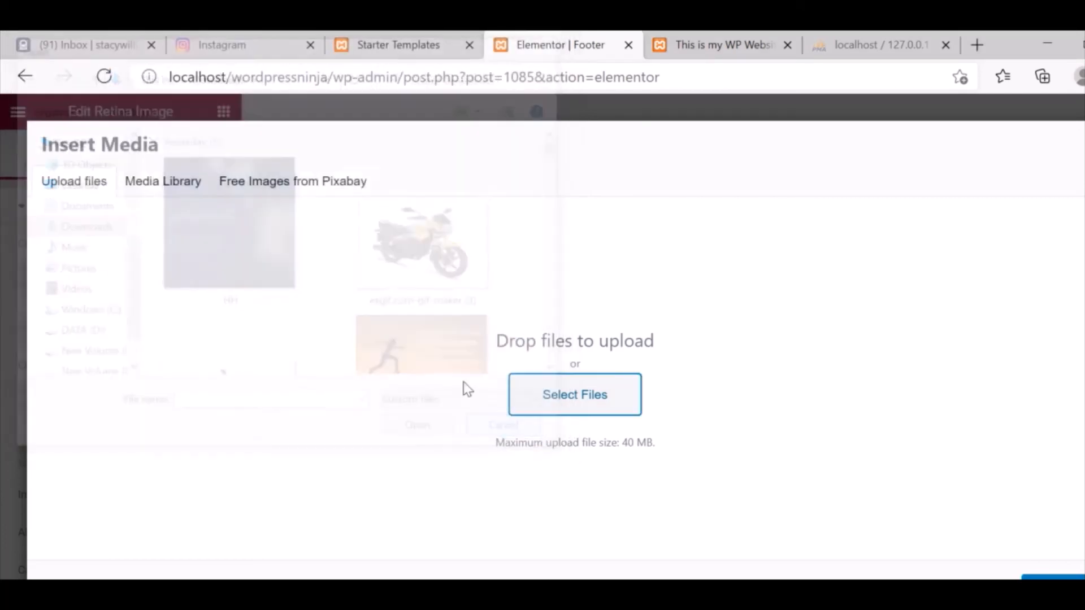
left_click(169, 188)
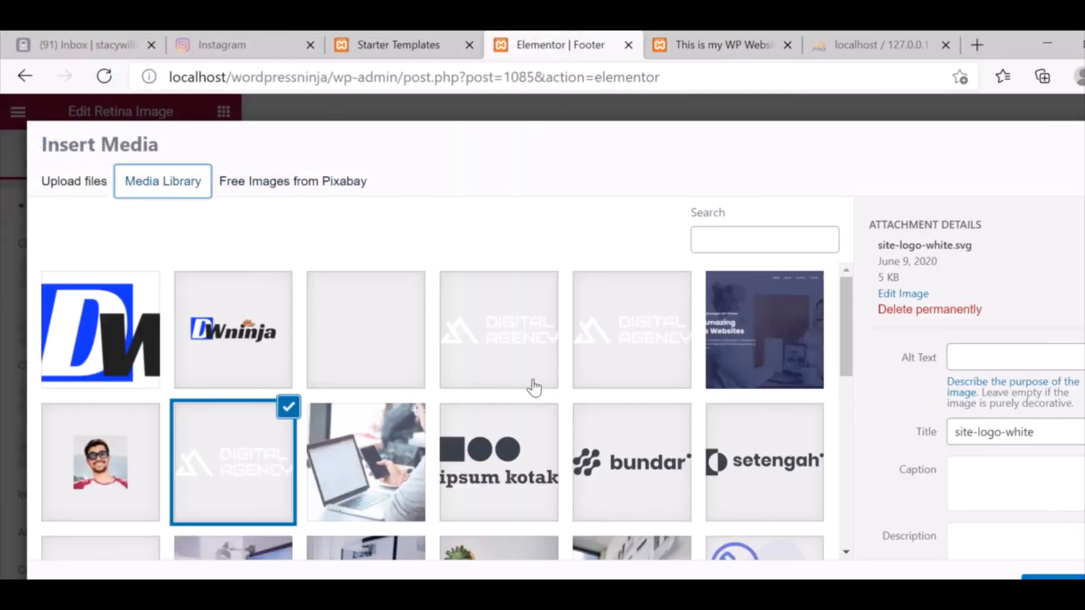
left_click(273, 343)
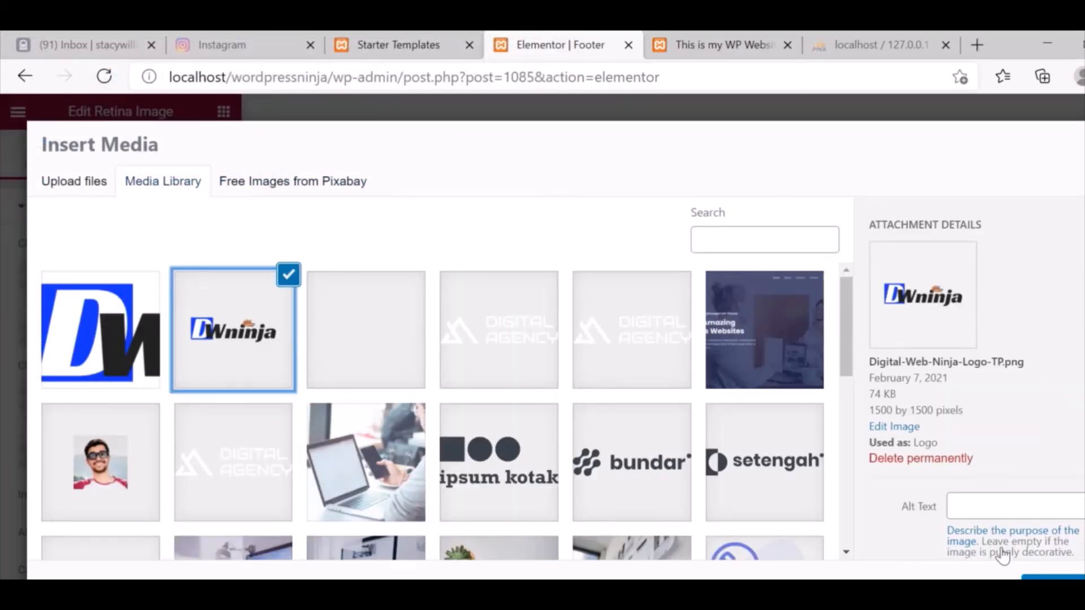
left_click(1055, 578)
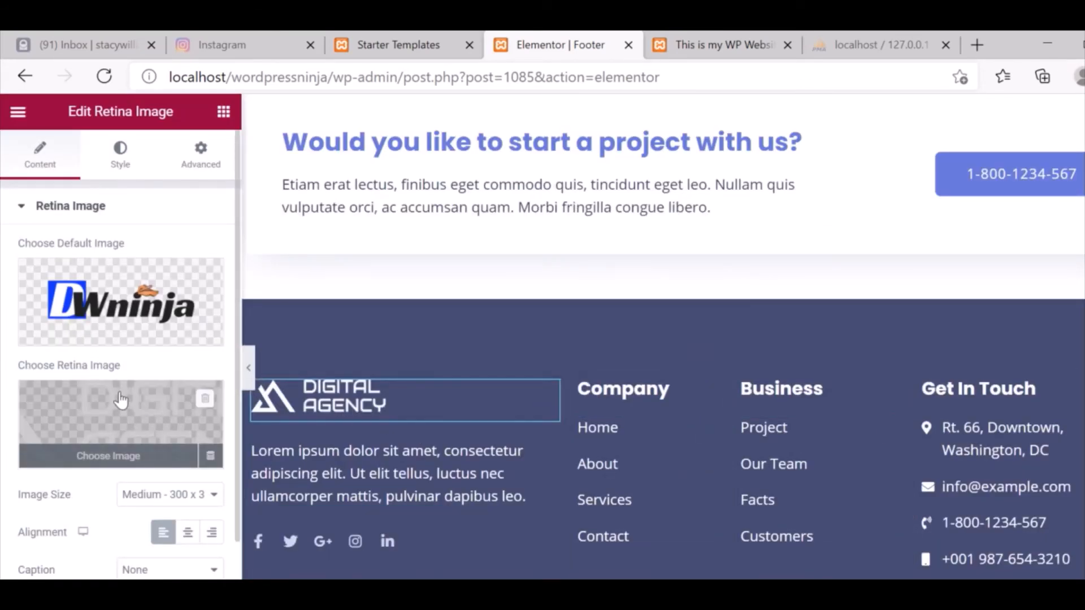
Set the footer logo widget's retina image to the DWninja logo, matching its default image.
mouse_move(141, 443)
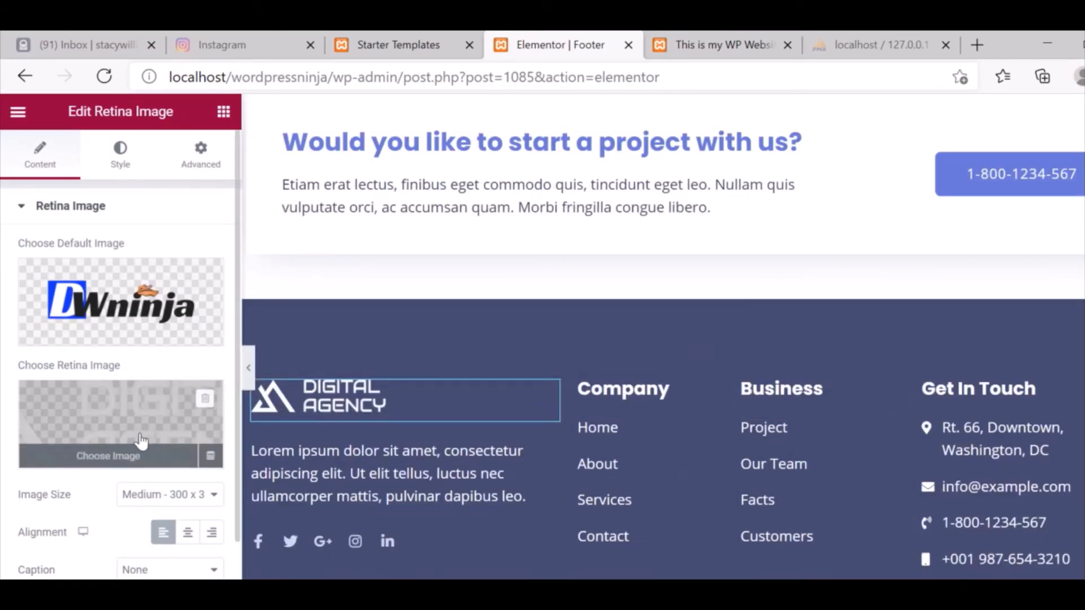
left_click(122, 461)
left_click(240, 349)
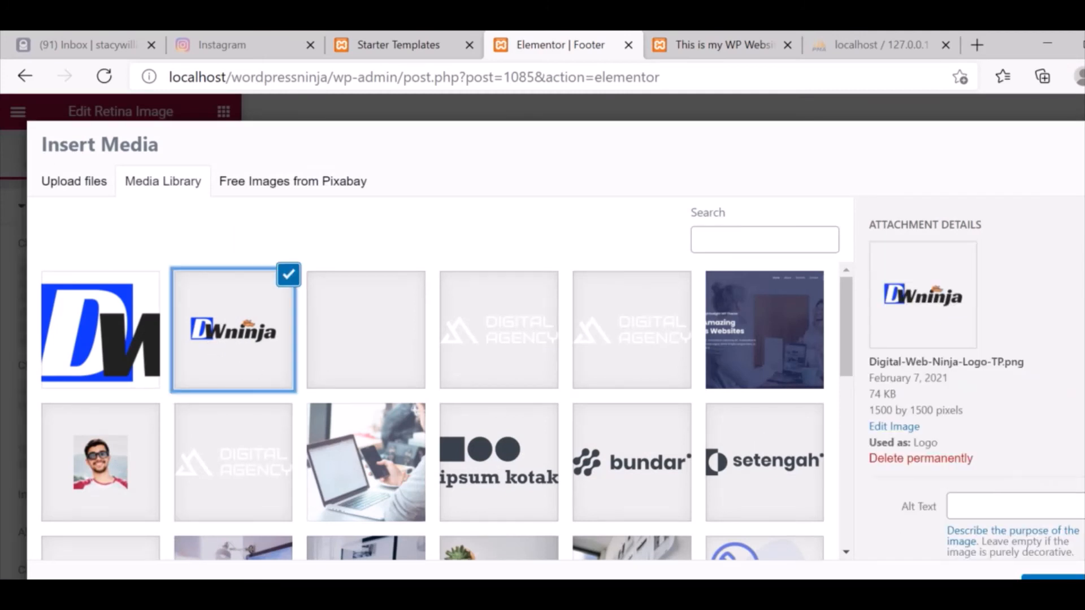
left_click(1056, 577)
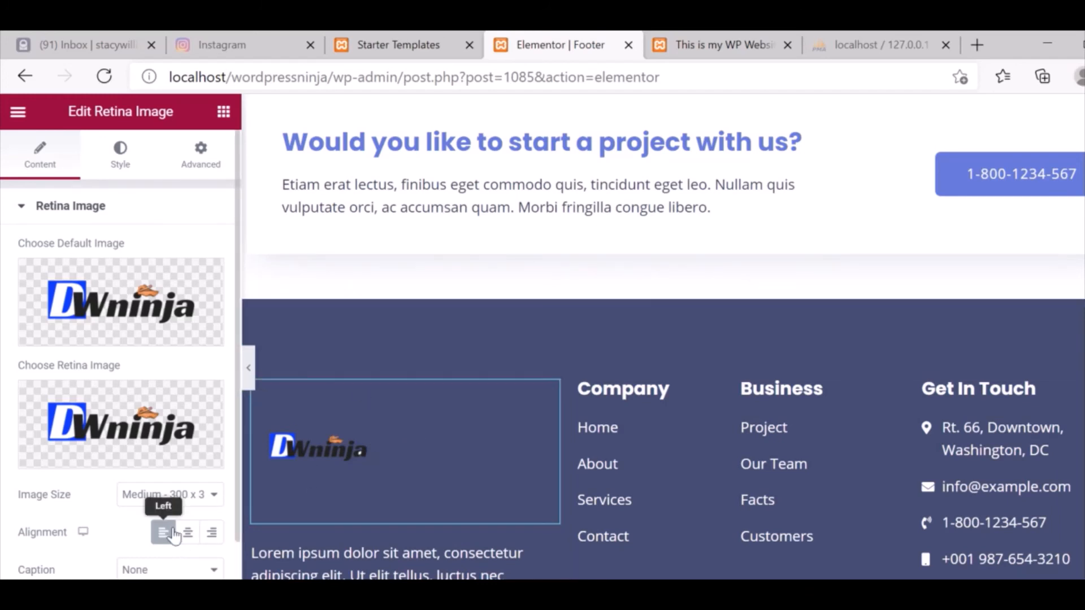
left_click_drag(235, 324, 232, 436)
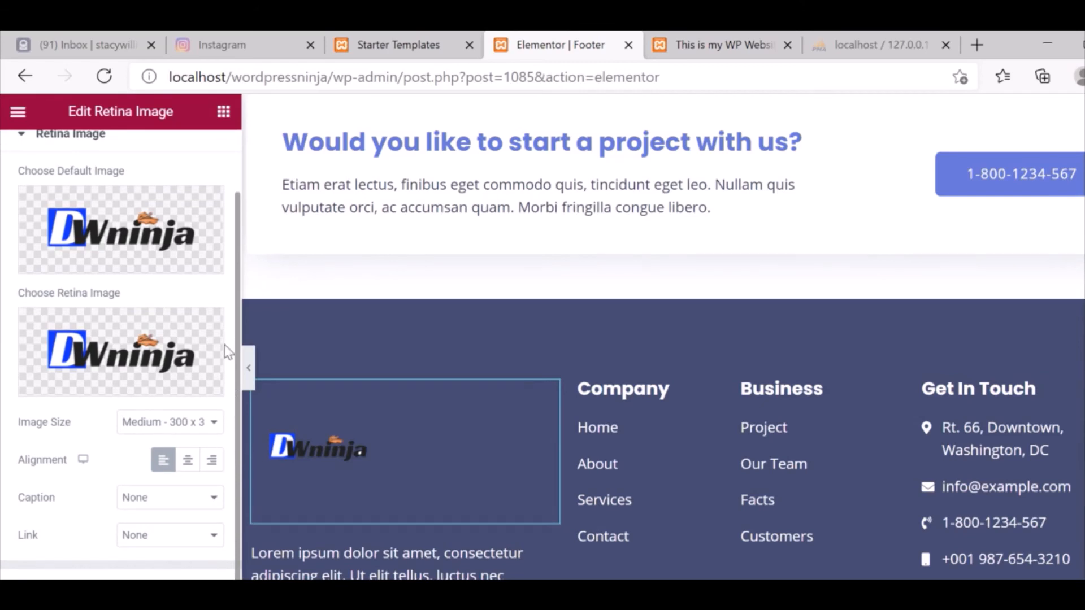
scroll(224, 305, "up", 2)
scroll(233, 401, "down", 2)
scroll(236, 451, "up", 2)
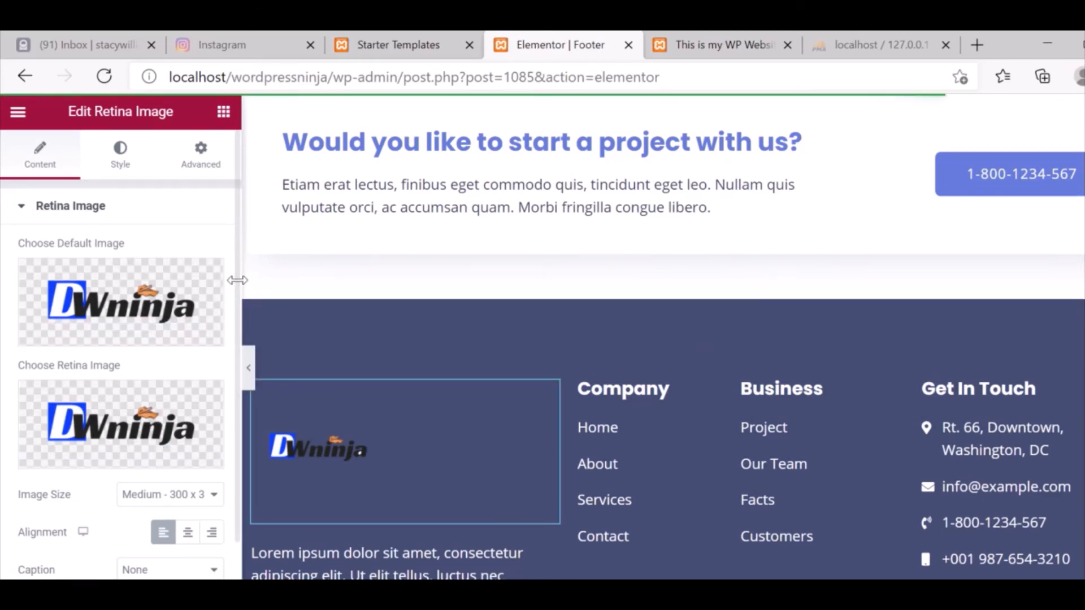
Review the logo widget's Advanced tab, expanding and collapsing the Responsive Hide On options.
left_click(227, 164)
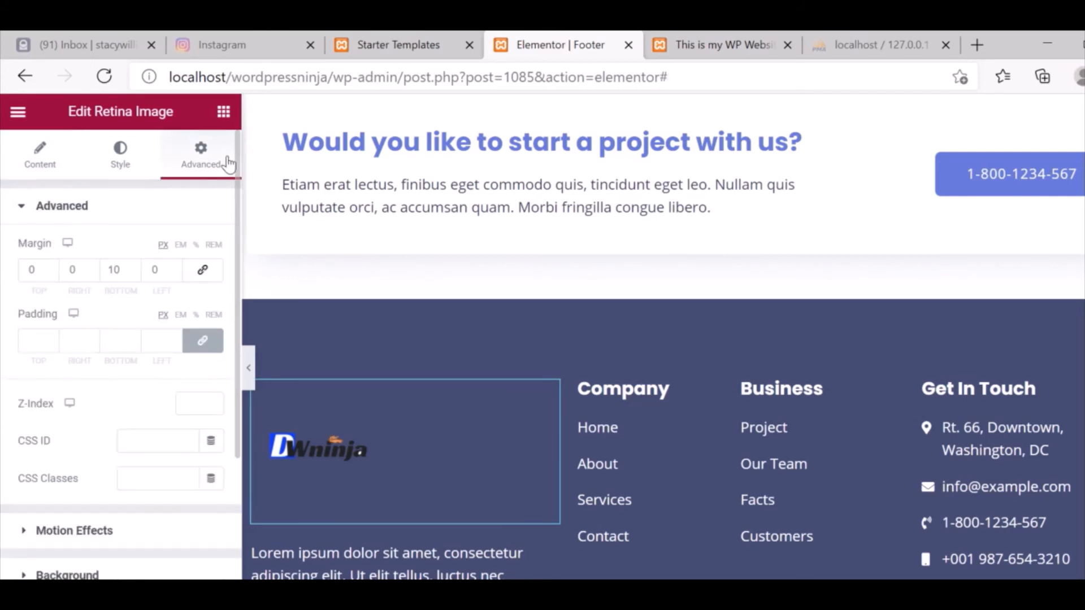
scroll(225, 432, "down", 4)
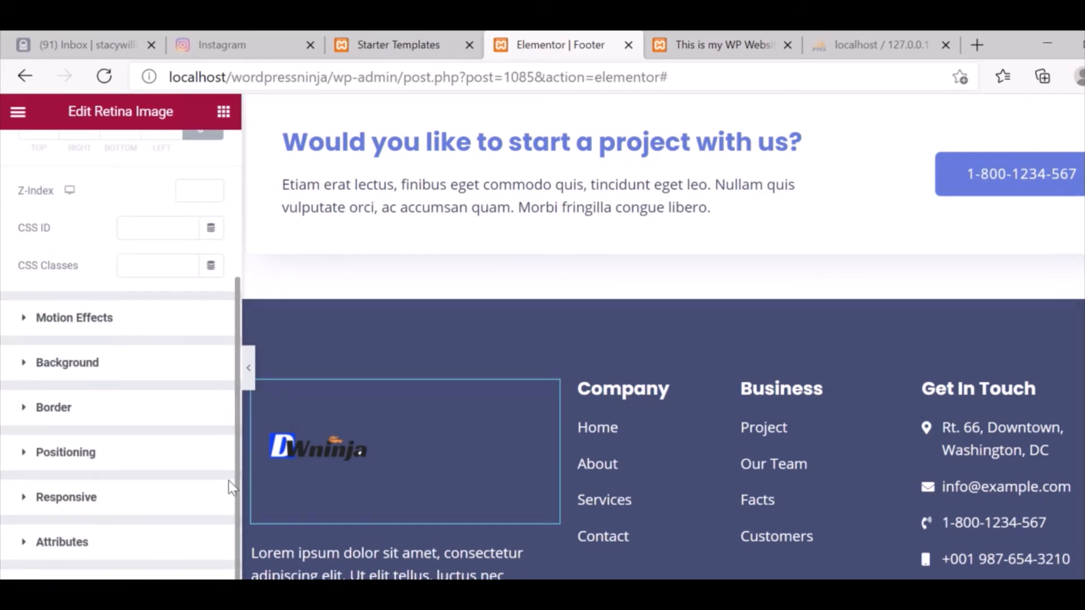
left_click(69, 493)
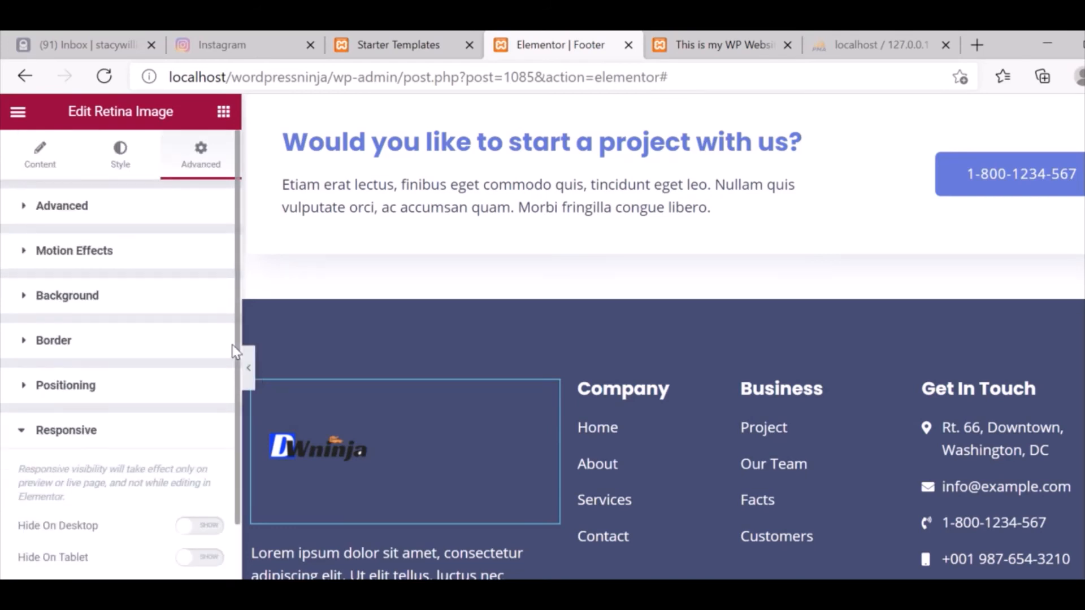
left_click_drag(234, 345, 197, 365)
left_click(190, 339)
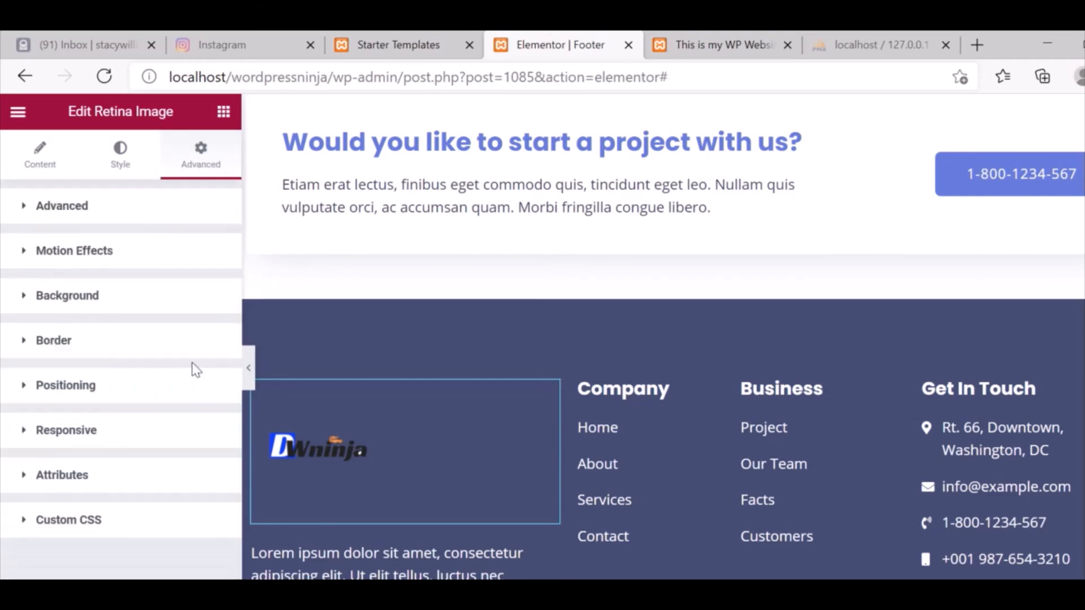
left_click(114, 441)
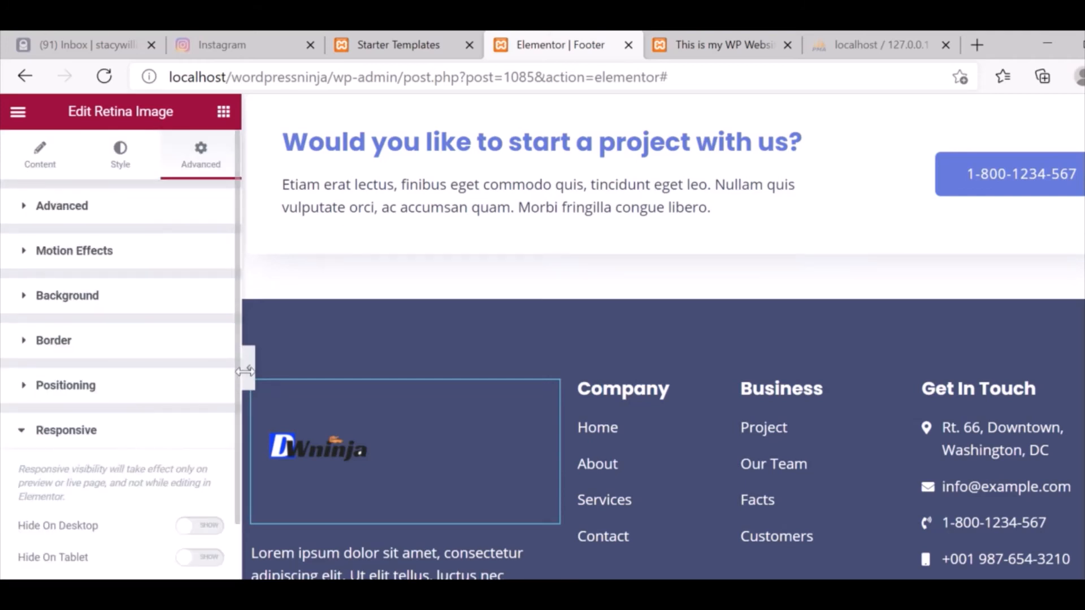
left_click_drag(235, 344, 233, 435)
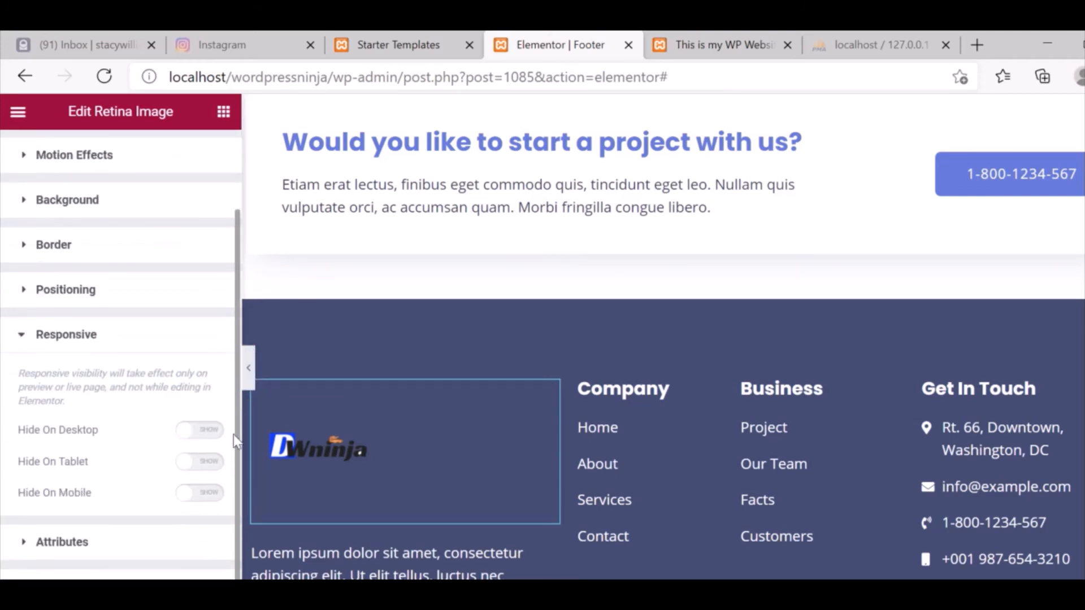
scroll(230, 482, "up", 3)
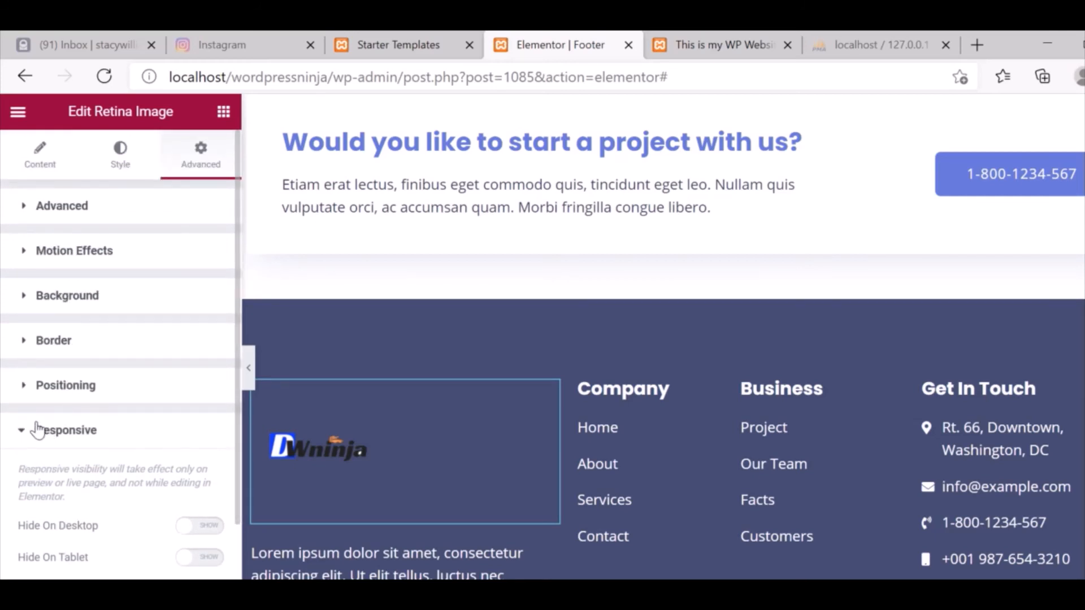
left_click(37, 430)
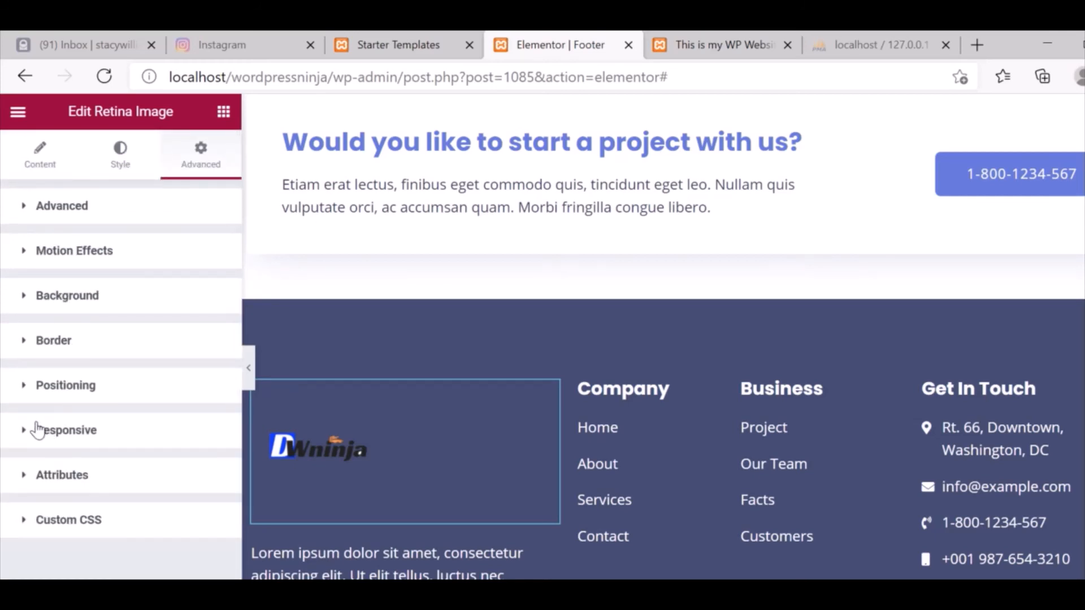
Review the logo's Style tab, comparing the Normal and Hover box shadow settings.
left_click(115, 164)
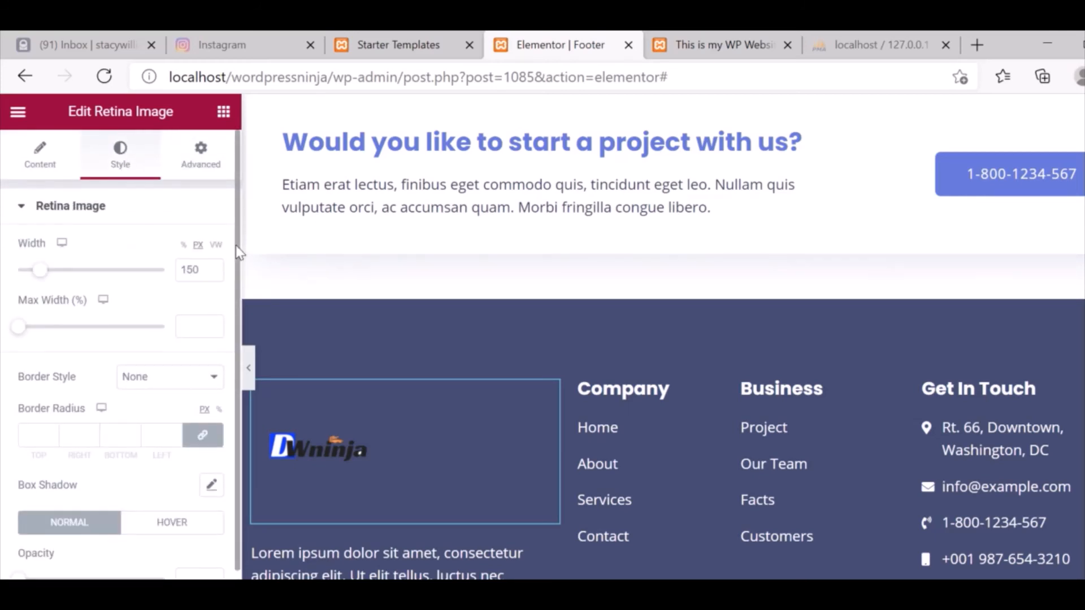
scroll(236, 421, "down", 1)
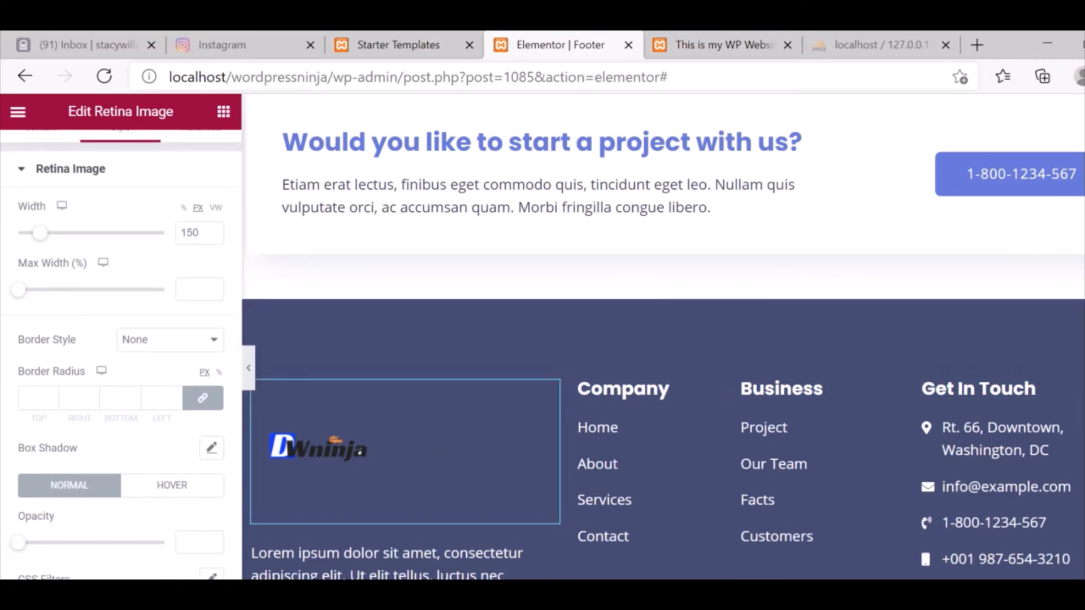
scroll(662, 367, "down", 2)
scroll(362, 480, "up", 2)
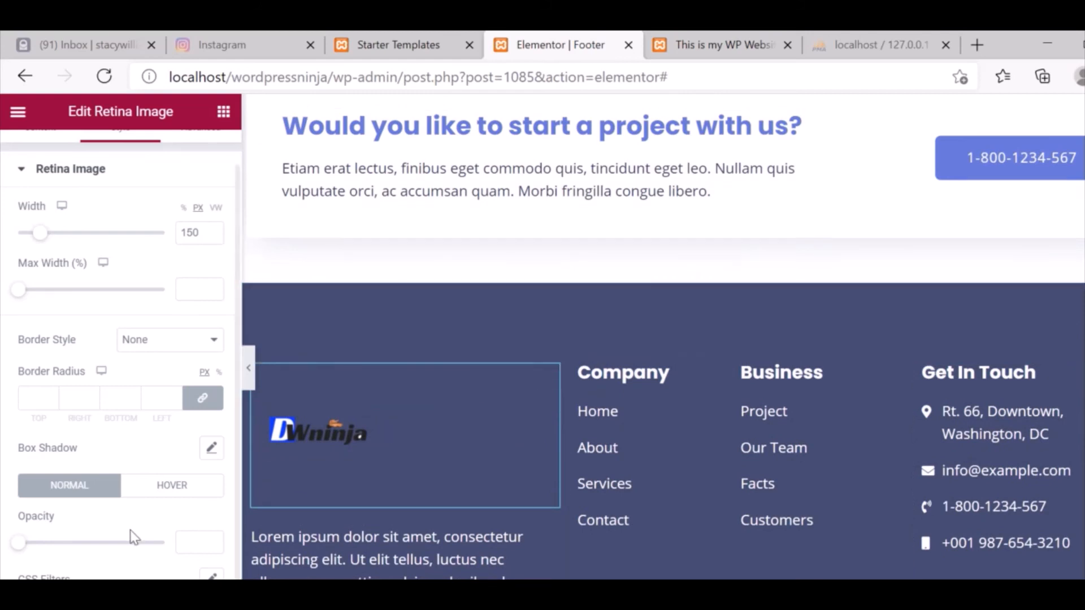
scroll(102, 560, "up", 1)
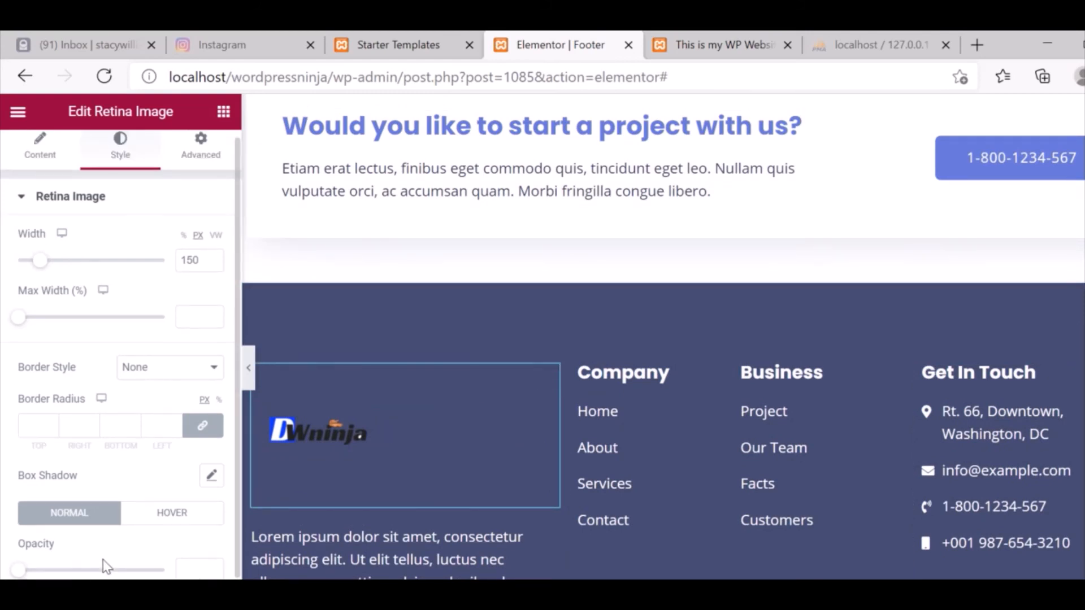
scroll(103, 559, "down", 1)
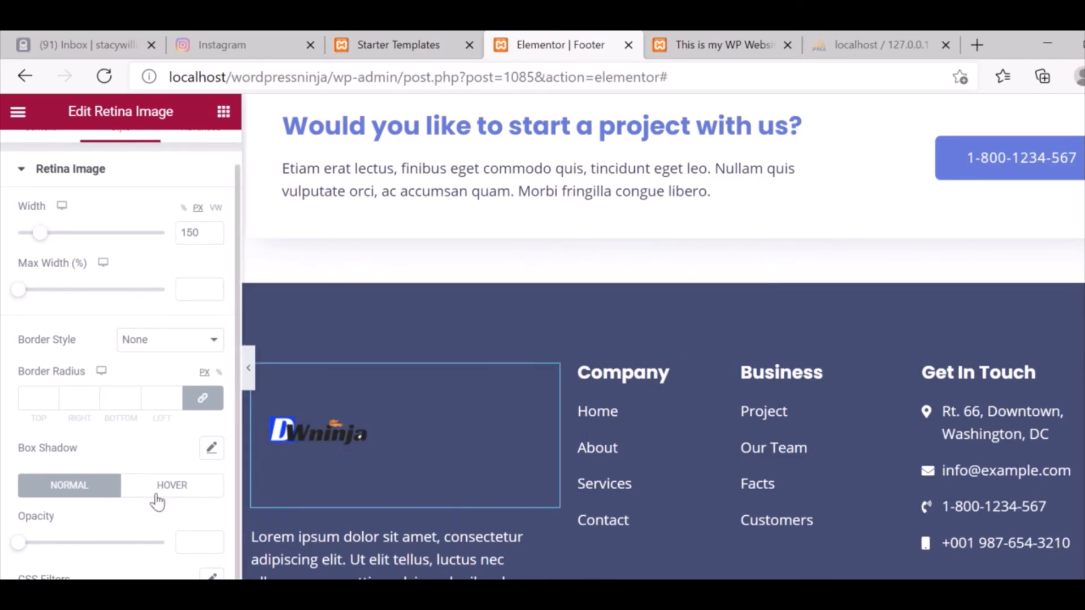
left_click(195, 494)
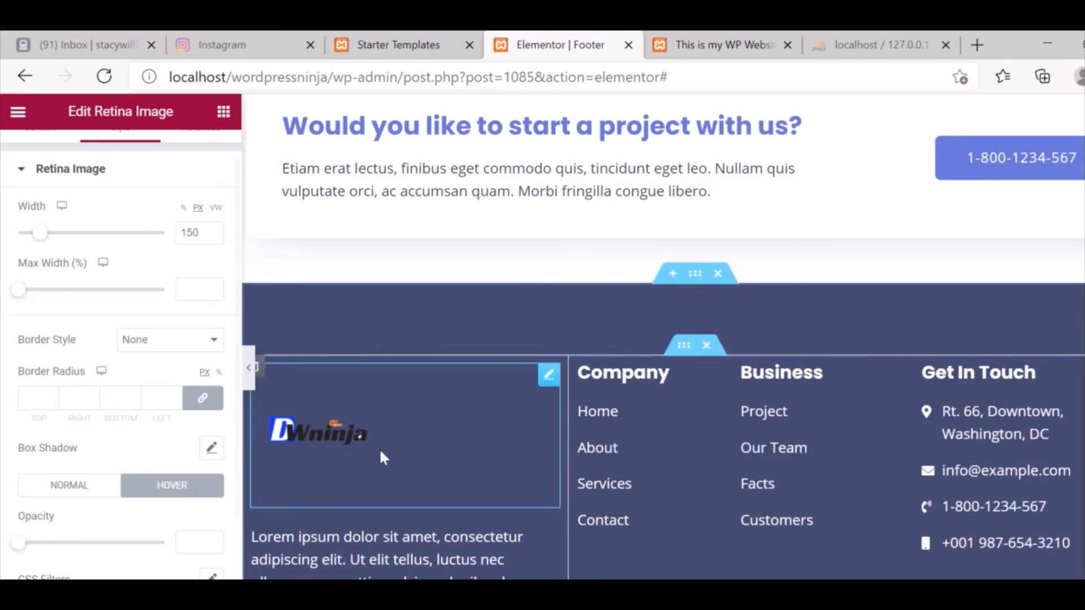
left_click(54, 494)
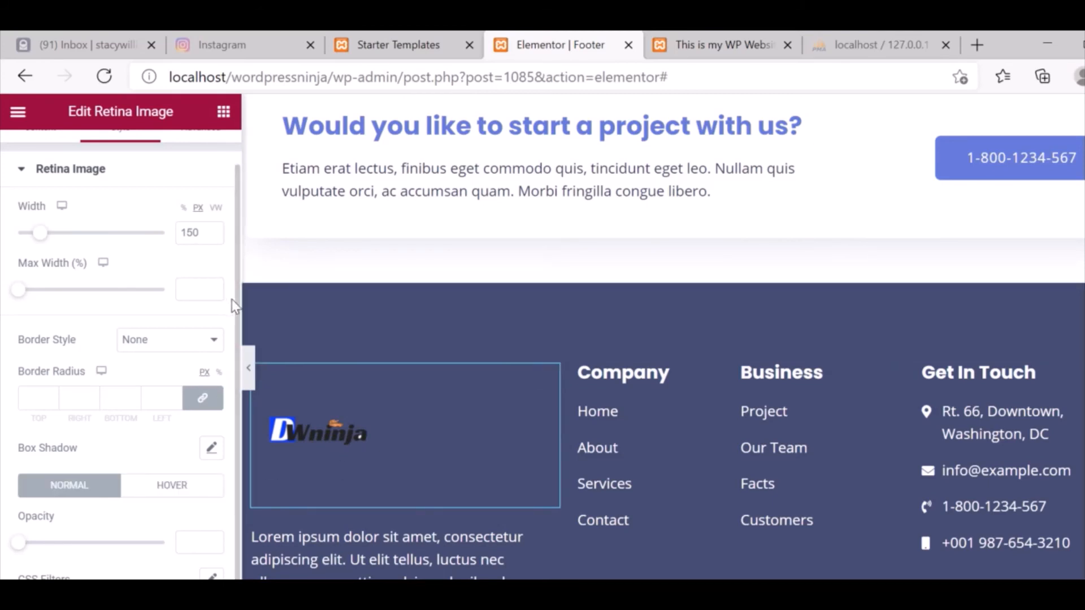
scroll(187, 254, "up", 1)
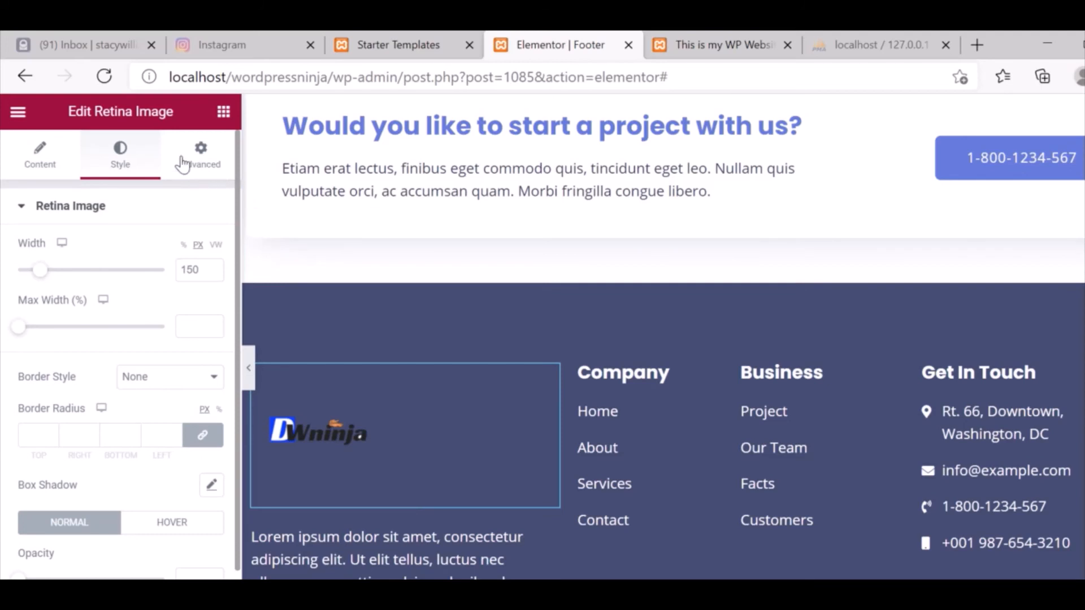
Return to the logo's Content settings, then open the footer social icons' settings.
left_click(32, 163)
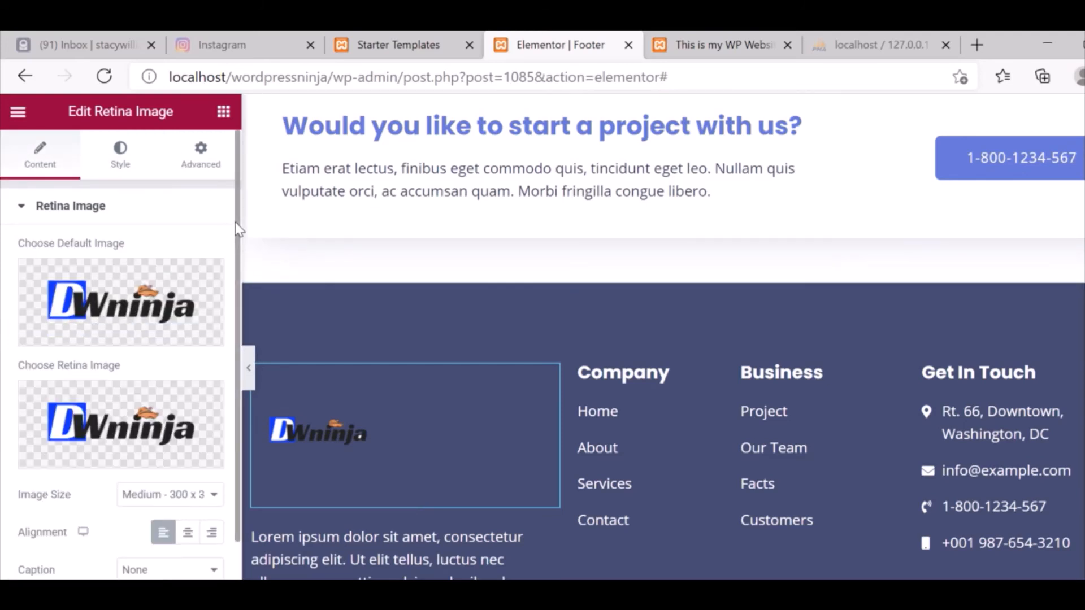
scroll(236, 228, "down", 1)
scroll(241, 387, "up", 1)
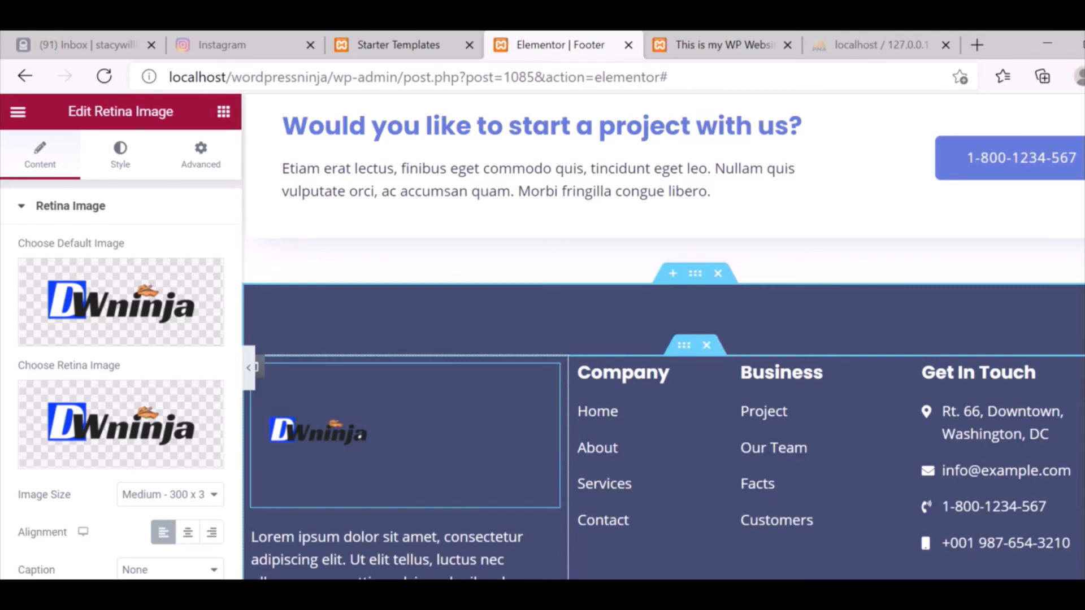
left_click(548, 599)
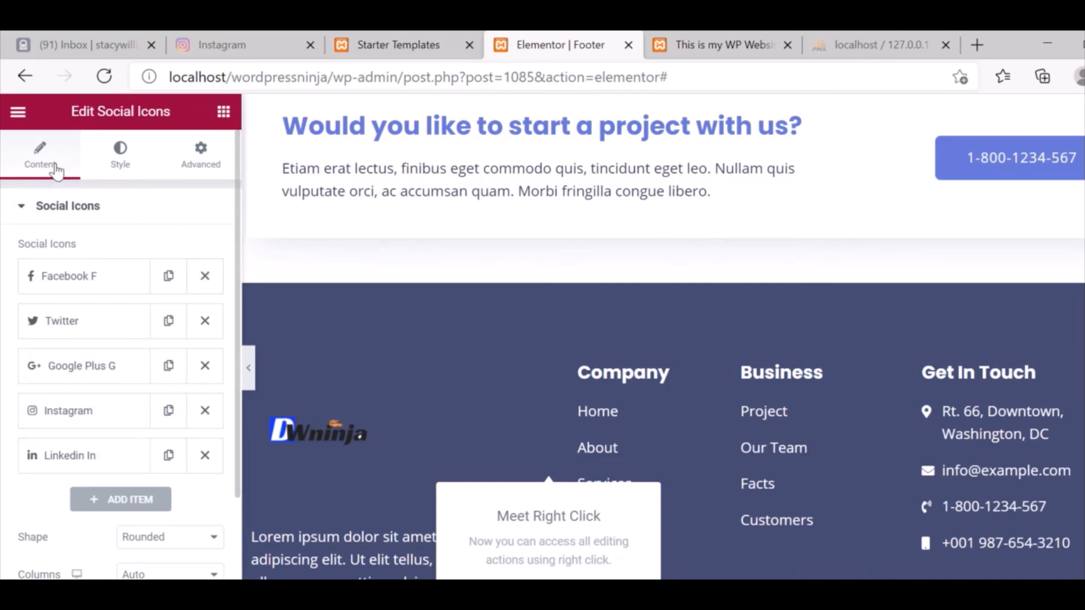
left_click(10, 84)
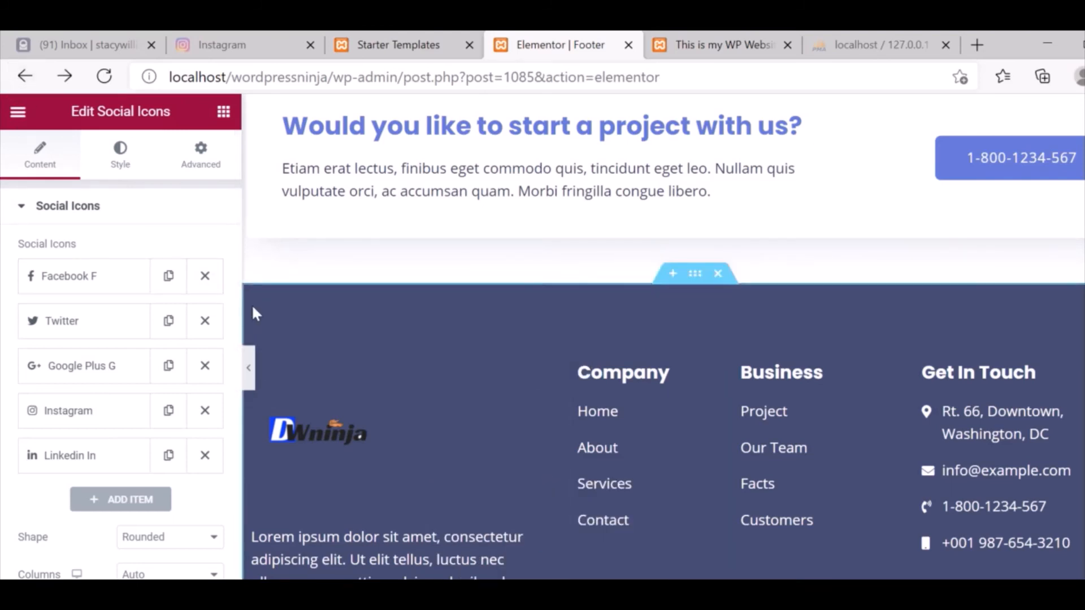
Leave Elementor for the Footer template's edit page and scroll through its display rules and Astra settings.
left_click(25, 78)
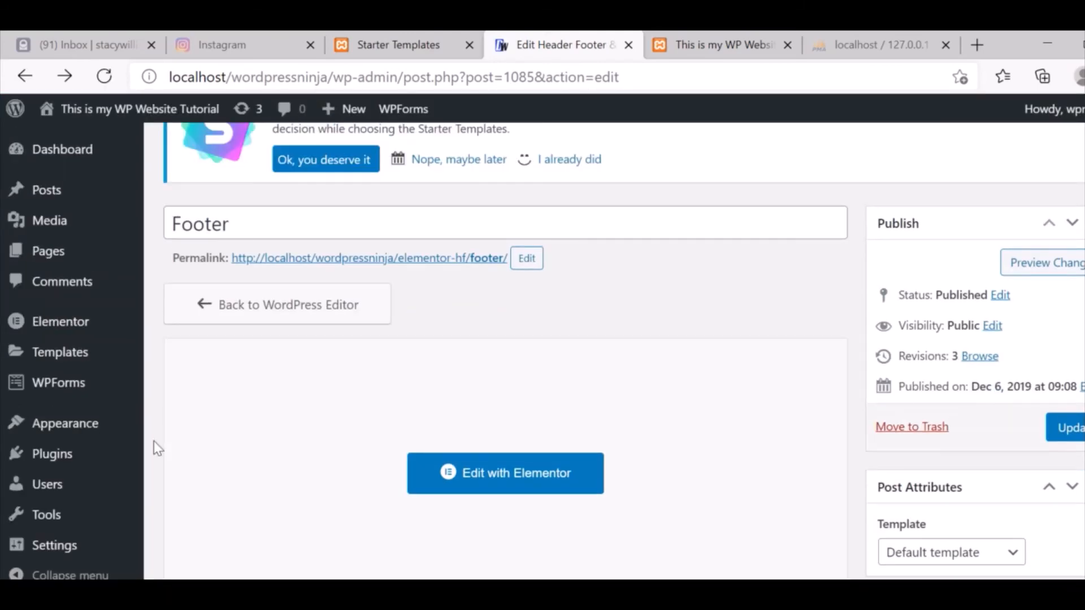
scroll(506, 350, "down", 5)
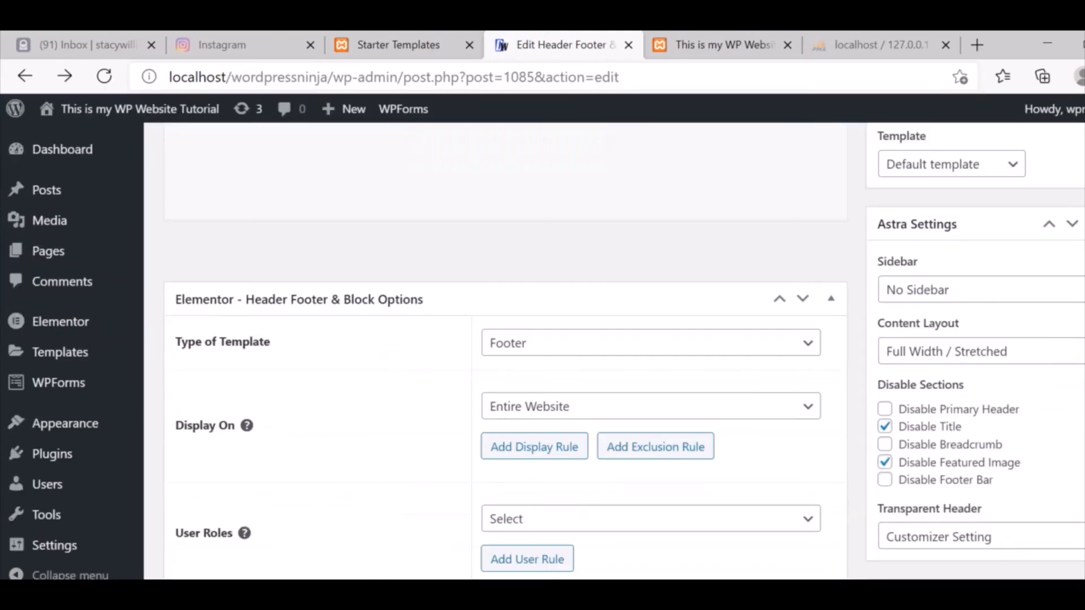
scroll(506, 351, "down", 3)
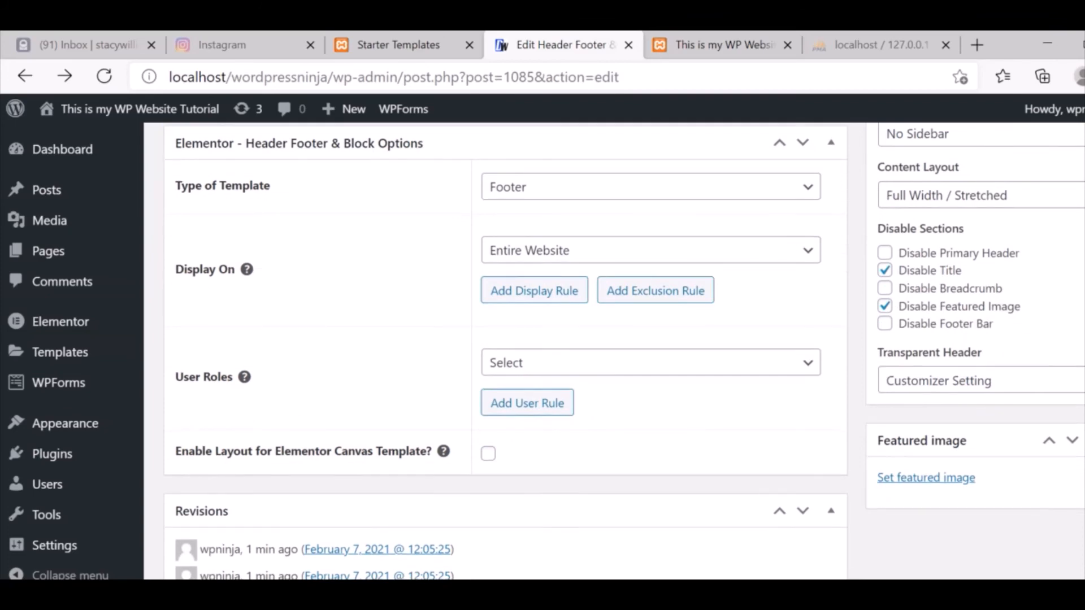
scroll(506, 350, "up", 8)
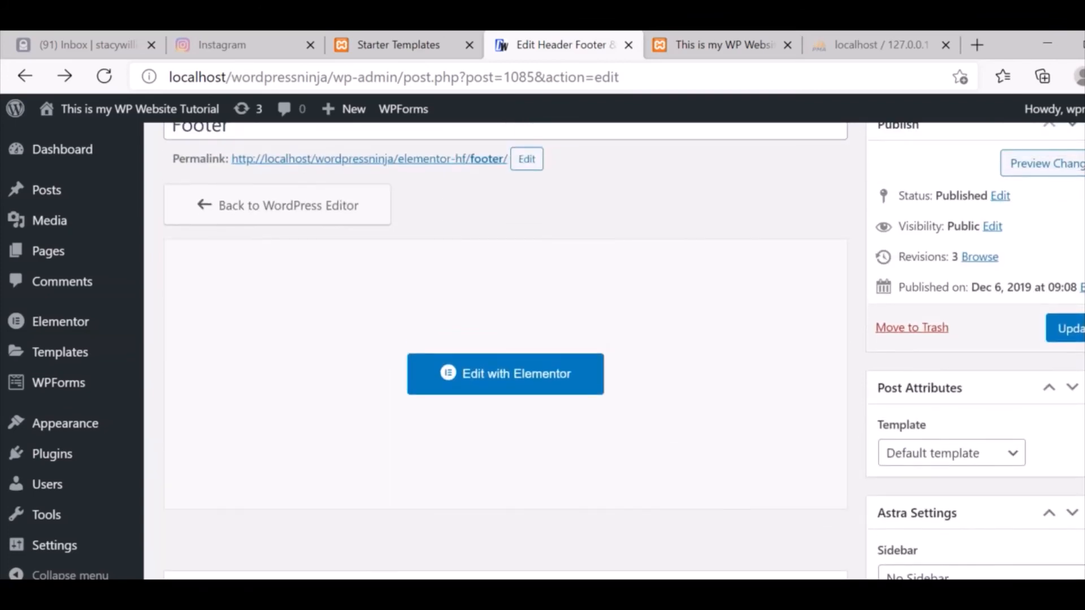
scroll(411, 384, "down", 3)
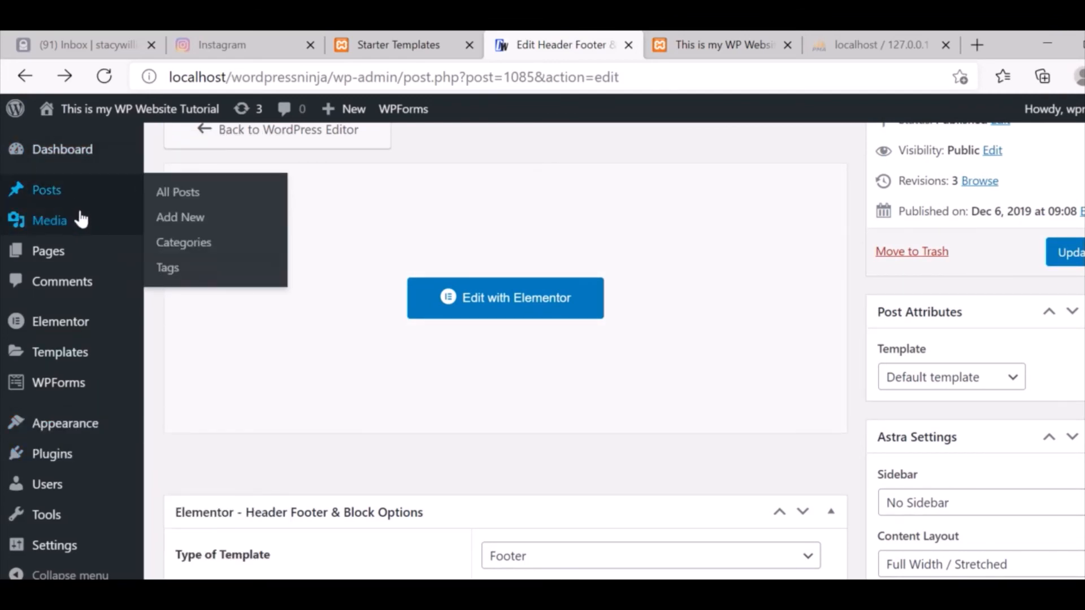
mouse_move(85, 233)
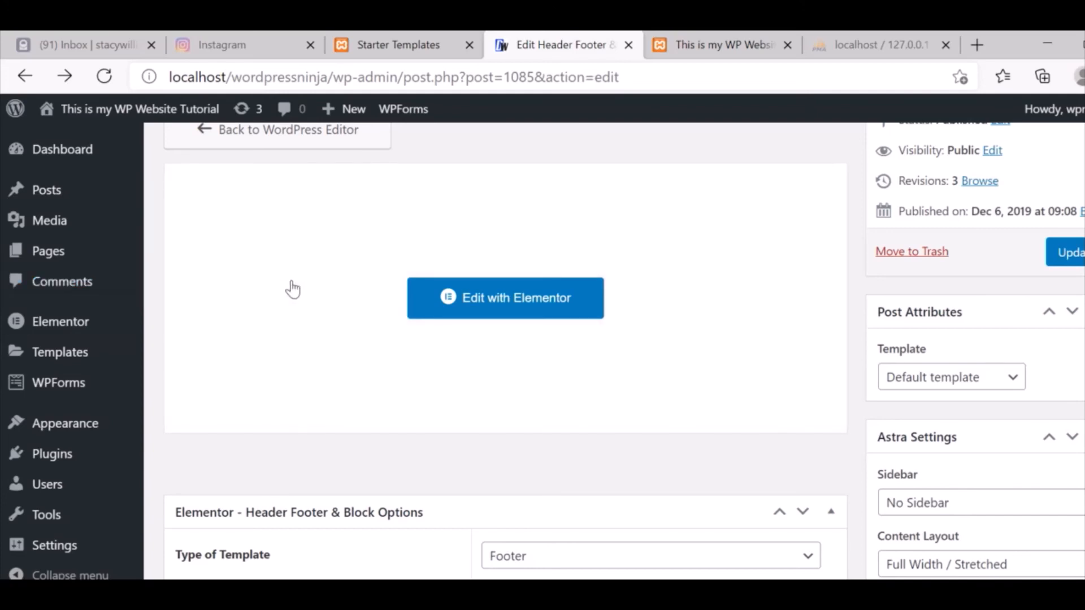
mouse_move(77, 330)
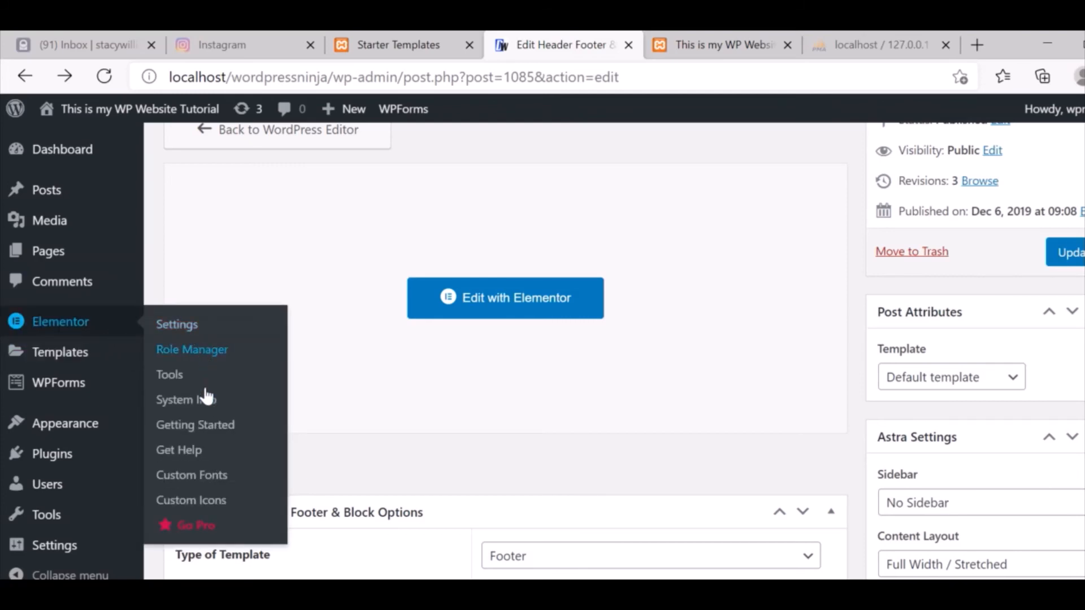
mouse_move(89, 392)
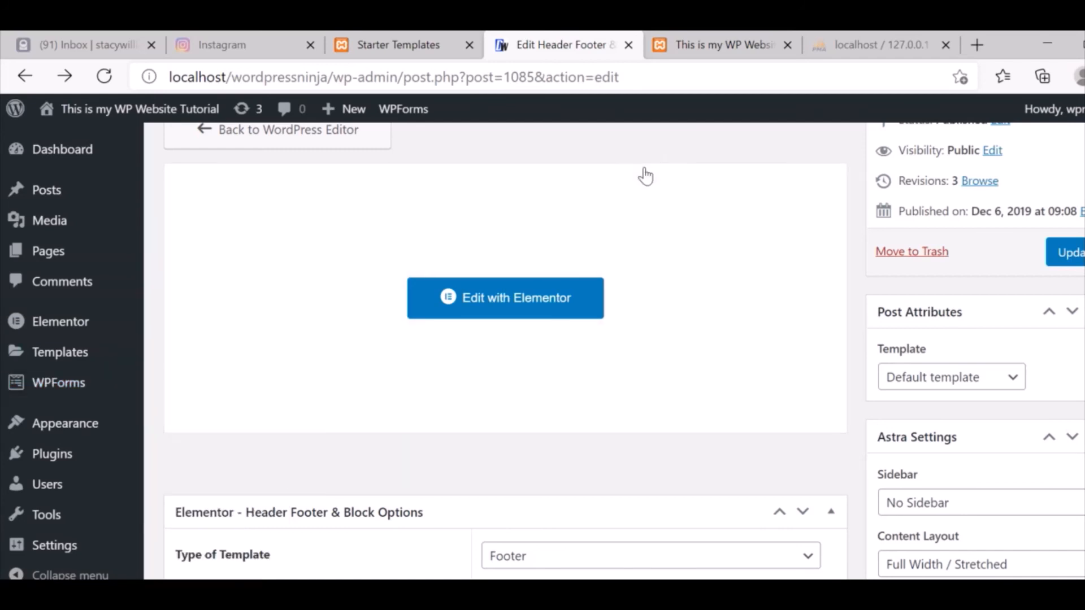
Switch to the live site's front page and reload it to see the updated footer.
left_click(698, 39)
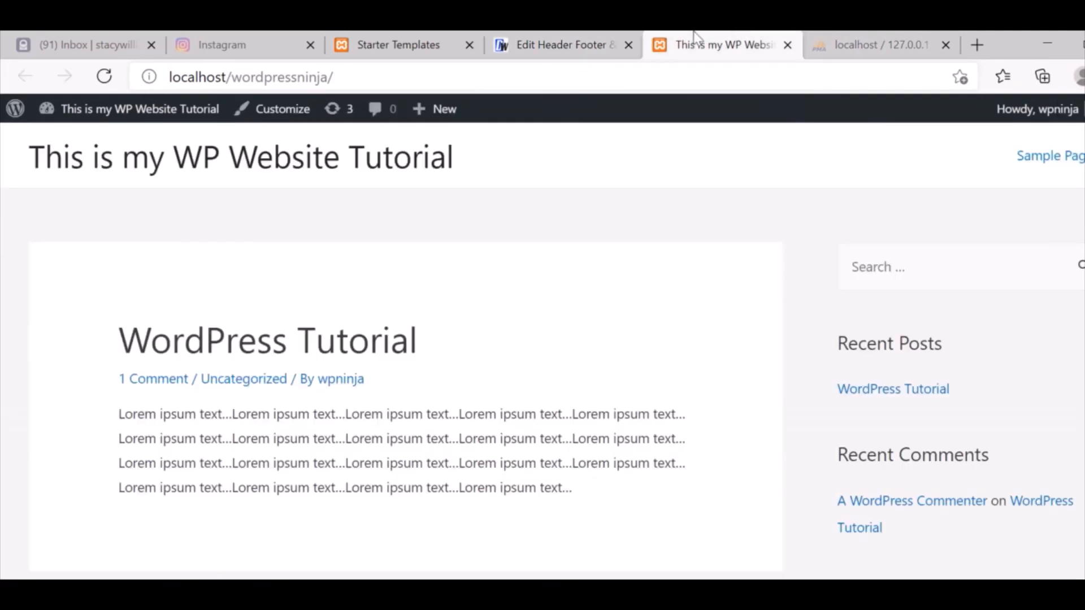
left_click(525, 38)
left_click(724, 44)
left_click(551, 81)
key("Return")
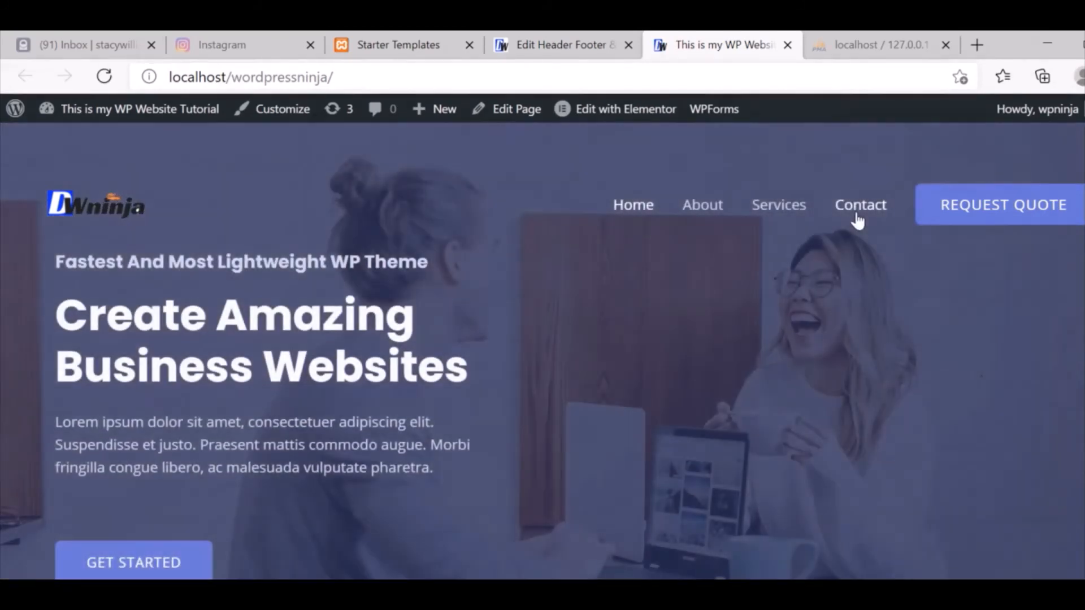
Open the Contact page and check the empty consultation form's name field.
left_click(856, 218)
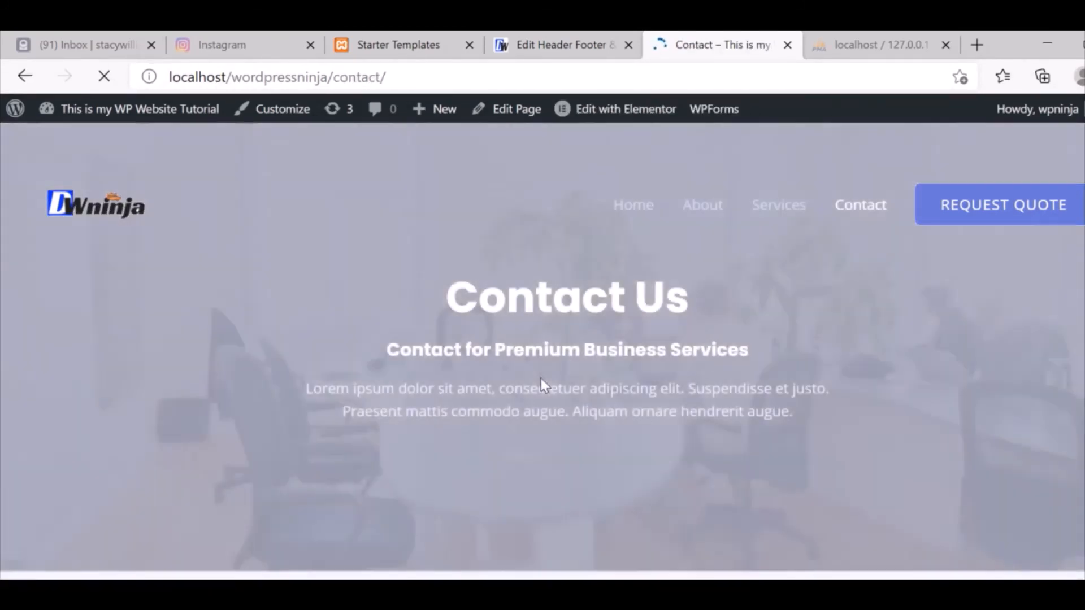
scroll(960, 291, "down", 6)
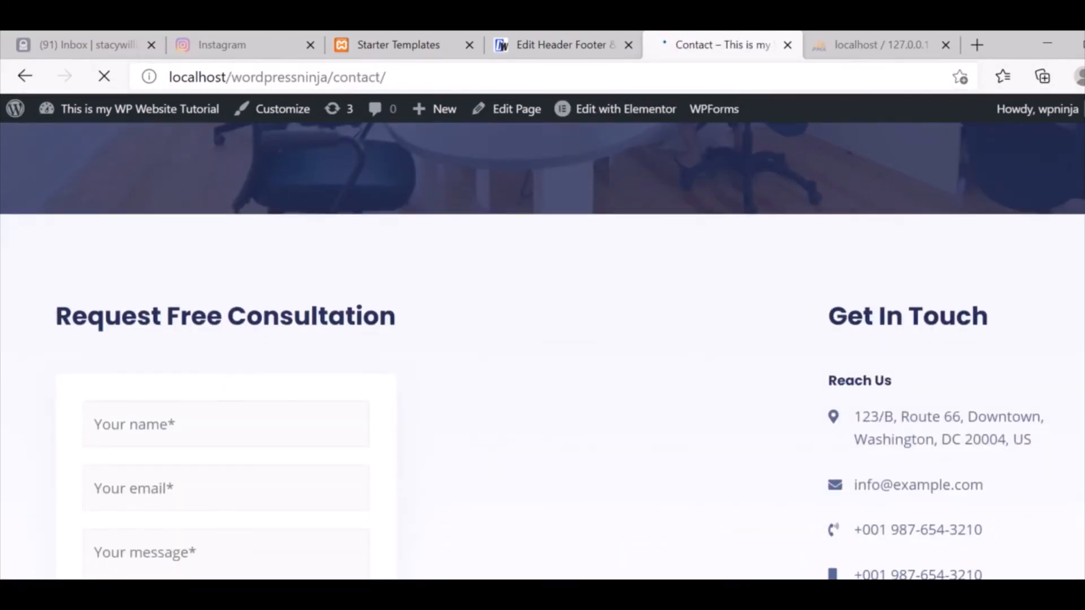
scroll(769, 359, "down", 3)
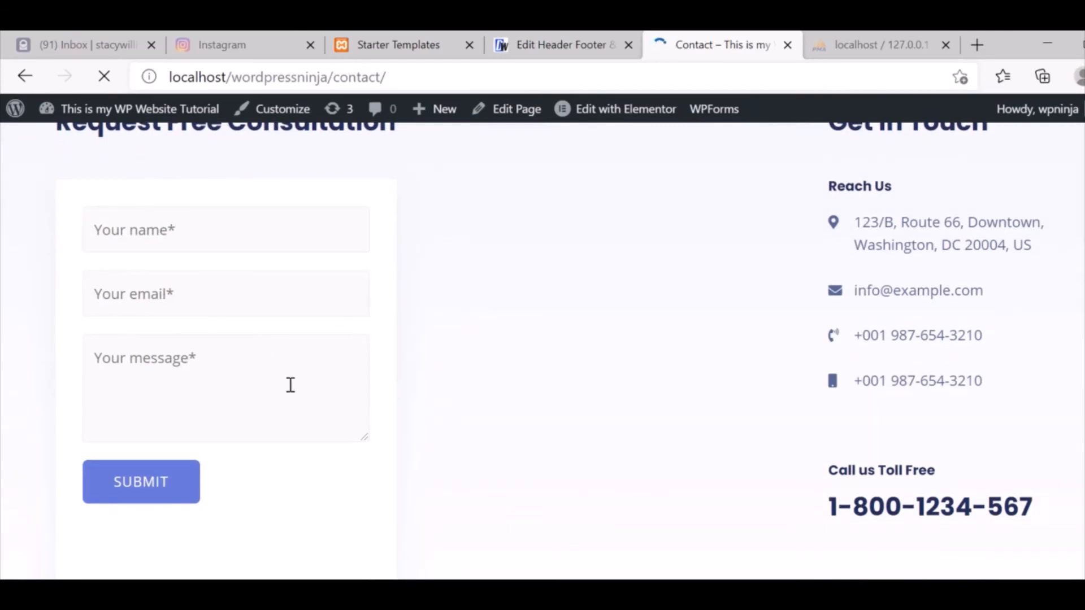
left_click(242, 240)
left_click(538, 253)
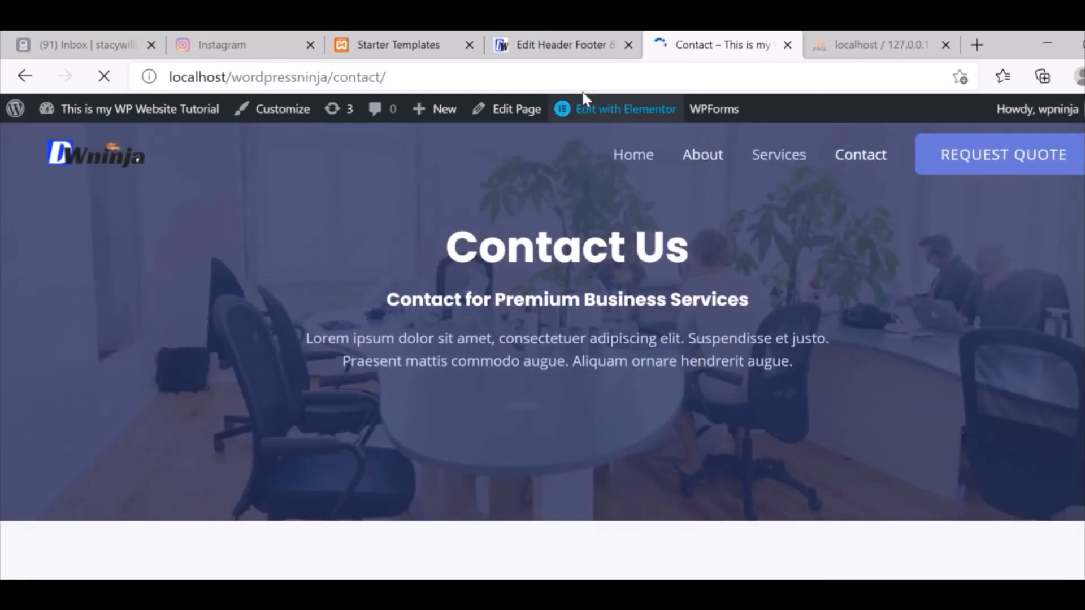
left_click(554, 43)
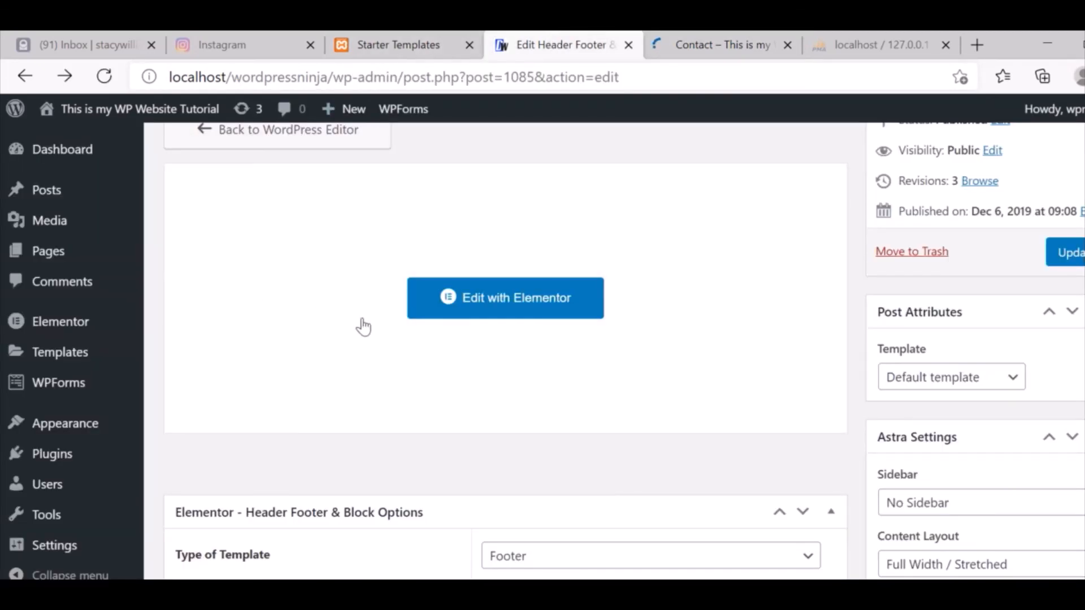
Open Settings > General to view the site title, tagline and site addresses.
scroll(506, 350, "down", 2)
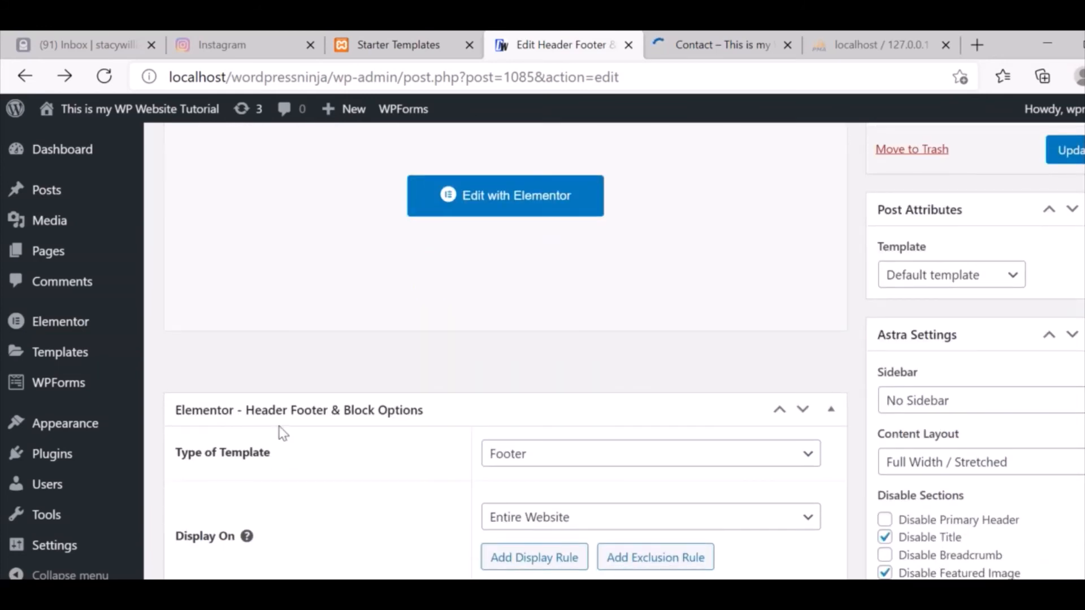
mouse_move(75, 557)
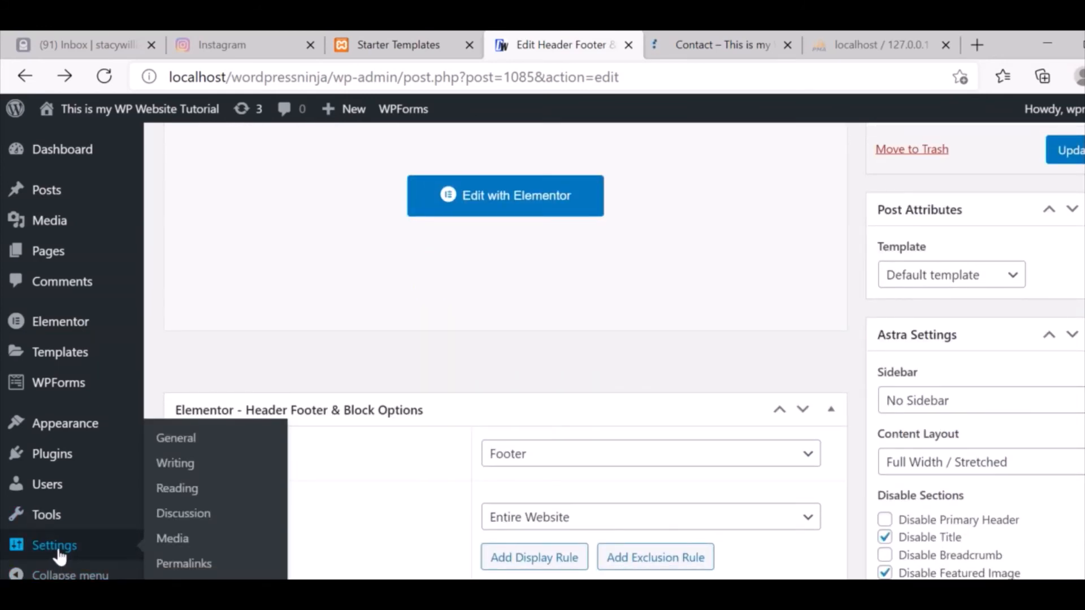
left_click(190, 444)
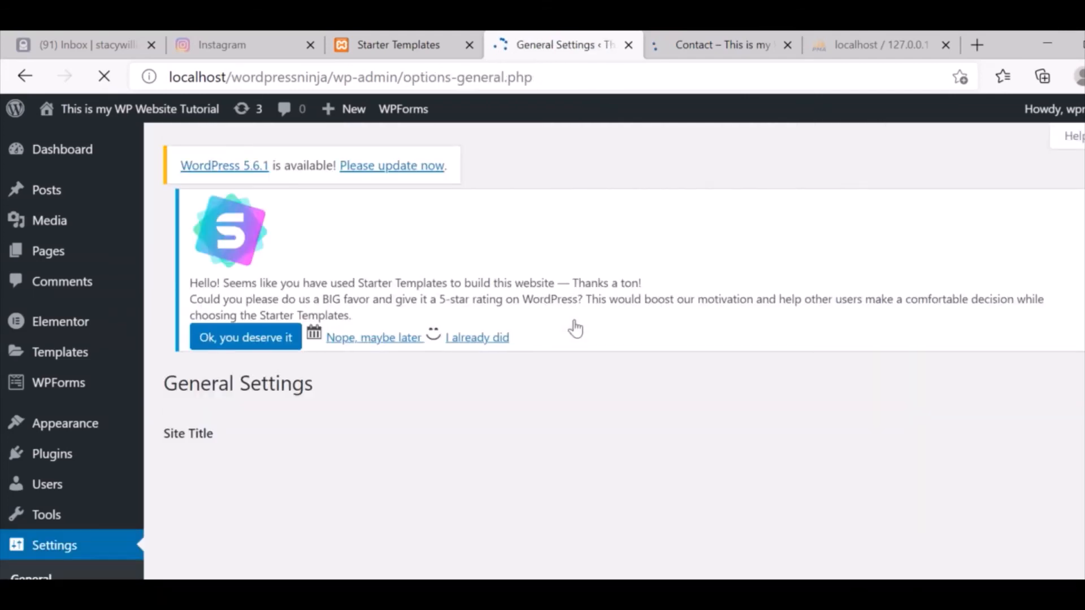
scroll(575, 328, "down", 3)
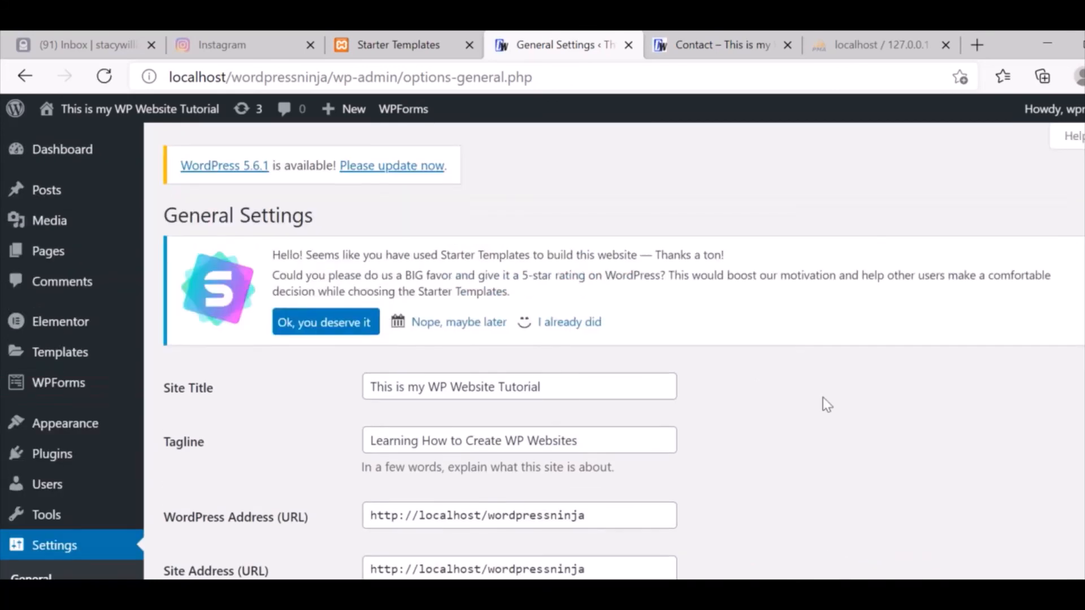
scroll(826, 402, "down", 2)
scroll(823, 397, "down", 1)
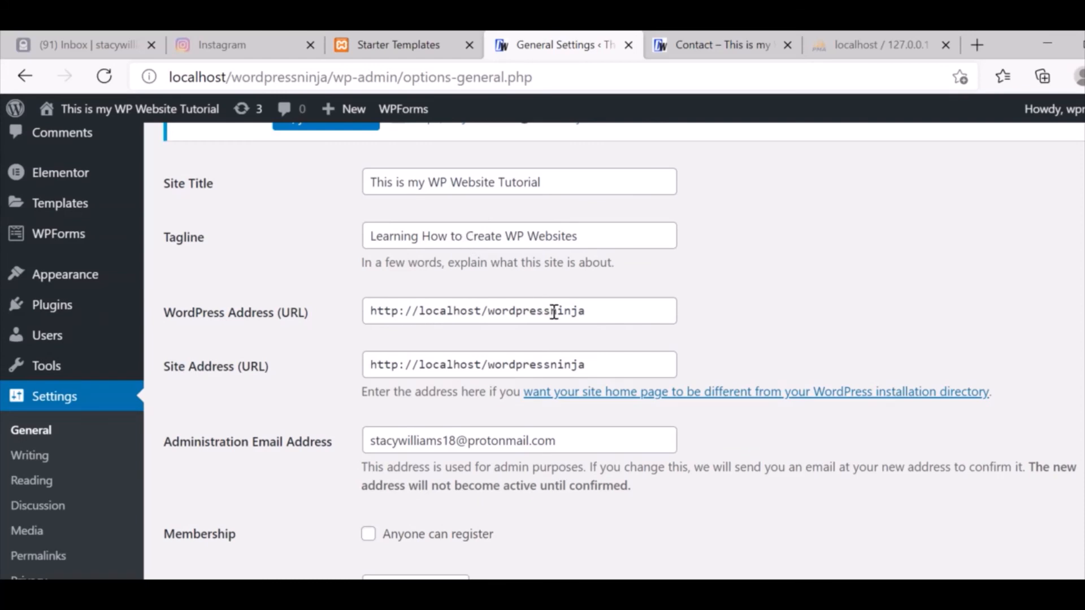
scroll(768, 287, "down", 2)
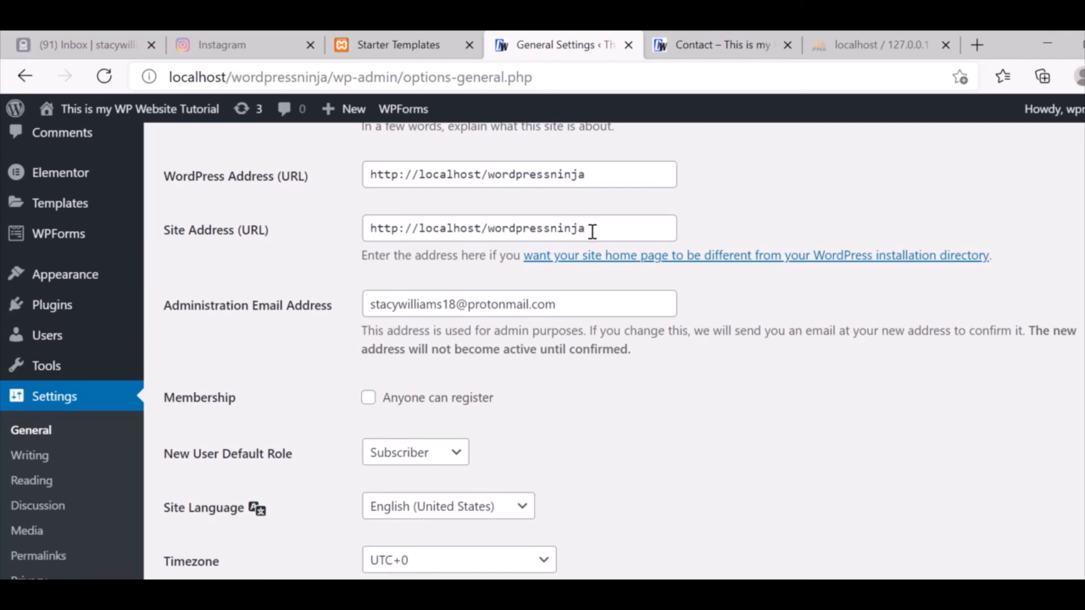
Inspect the administration email address field, dismissing its autofill suggestions.
left_click(579, 299)
left_click(773, 339)
scroll(615, 351, "down", 1)
scroll(614, 350, "up", 1)
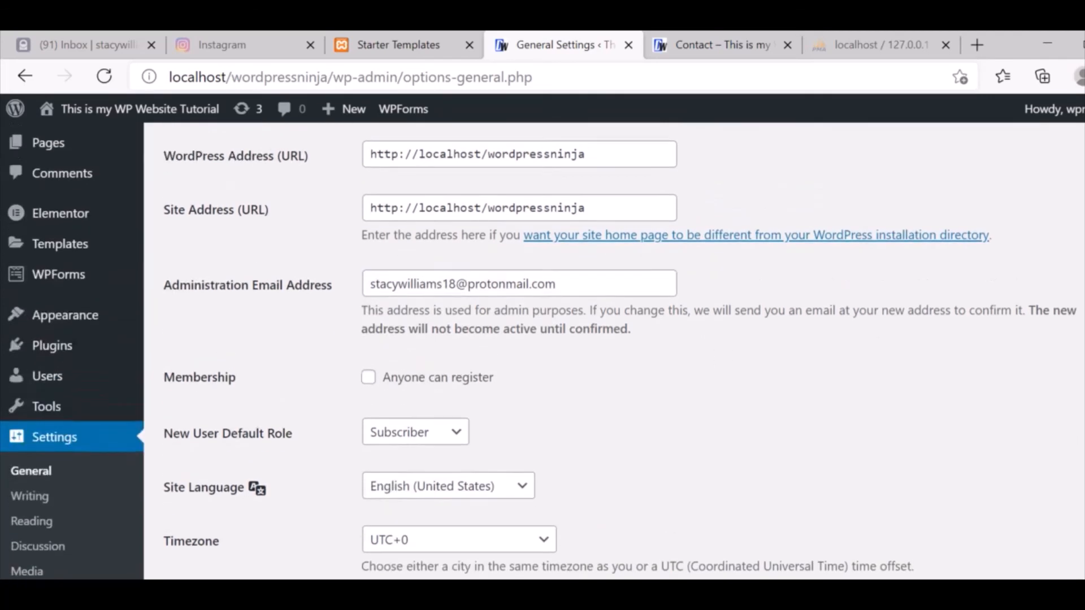
scroll(614, 351, "down", 3)
scroll(614, 351, "up", 6)
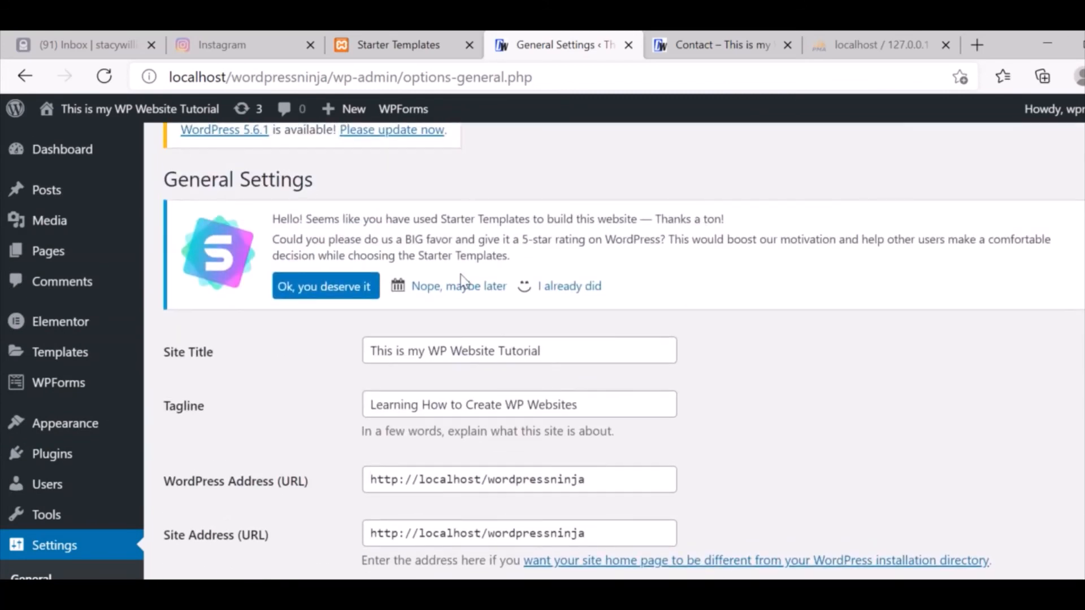
mouse_move(75, 383)
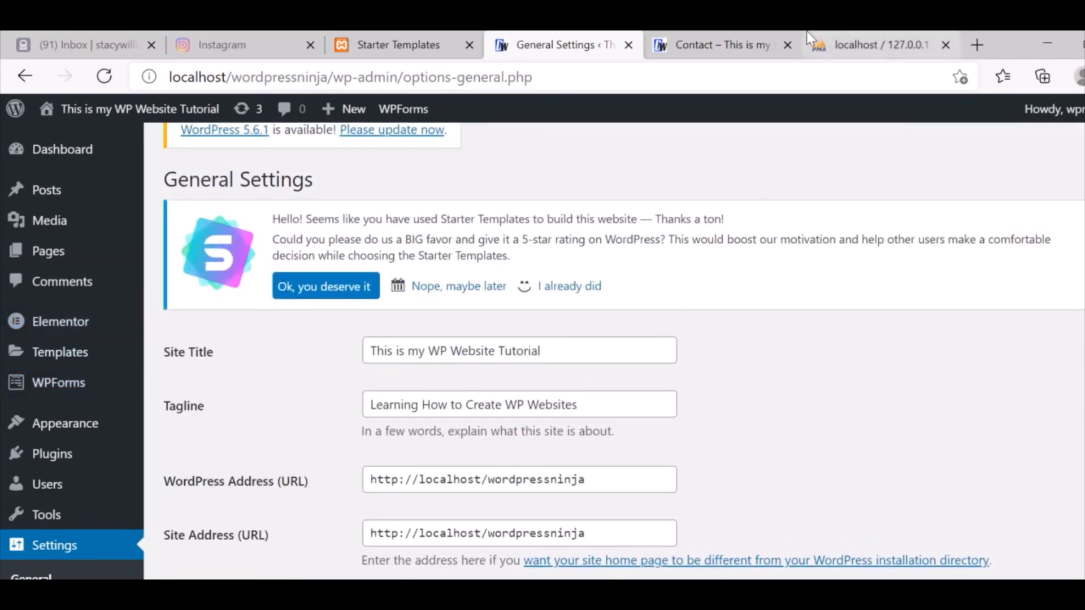
Glance at the live Contact page, then edit Contact Form from WPForms > All Forms.
left_click(738, 41)
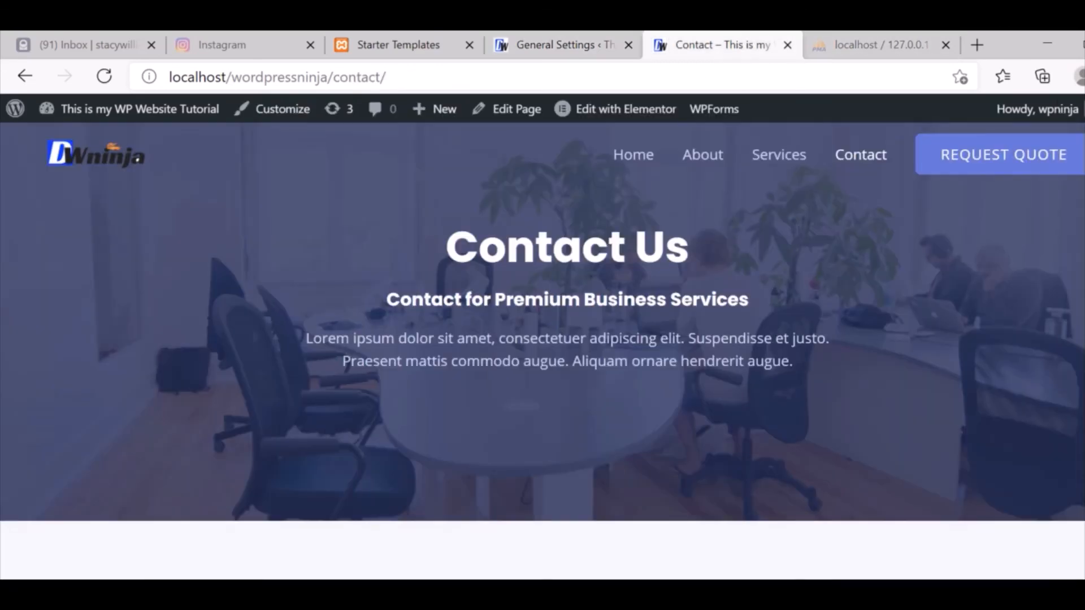
scroll(542, 350, "down", 7)
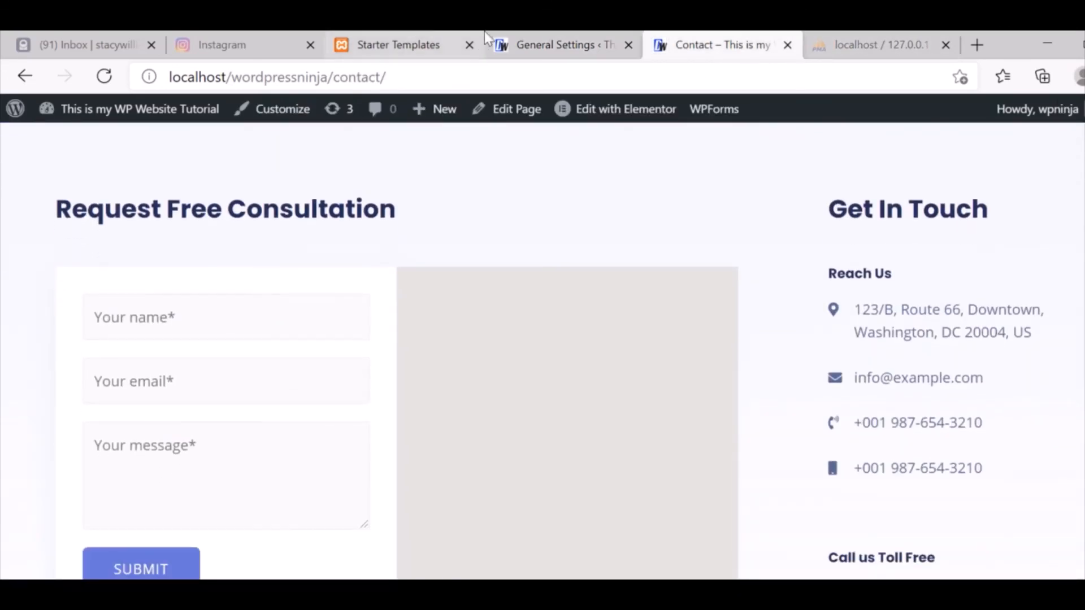
left_click(565, 44)
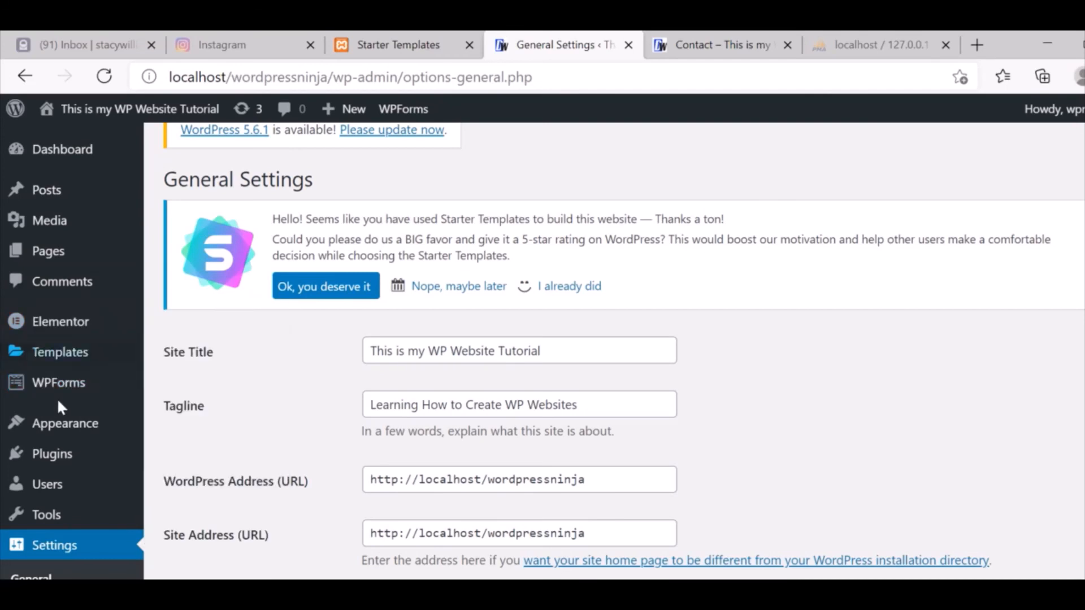
mouse_move(26, 381)
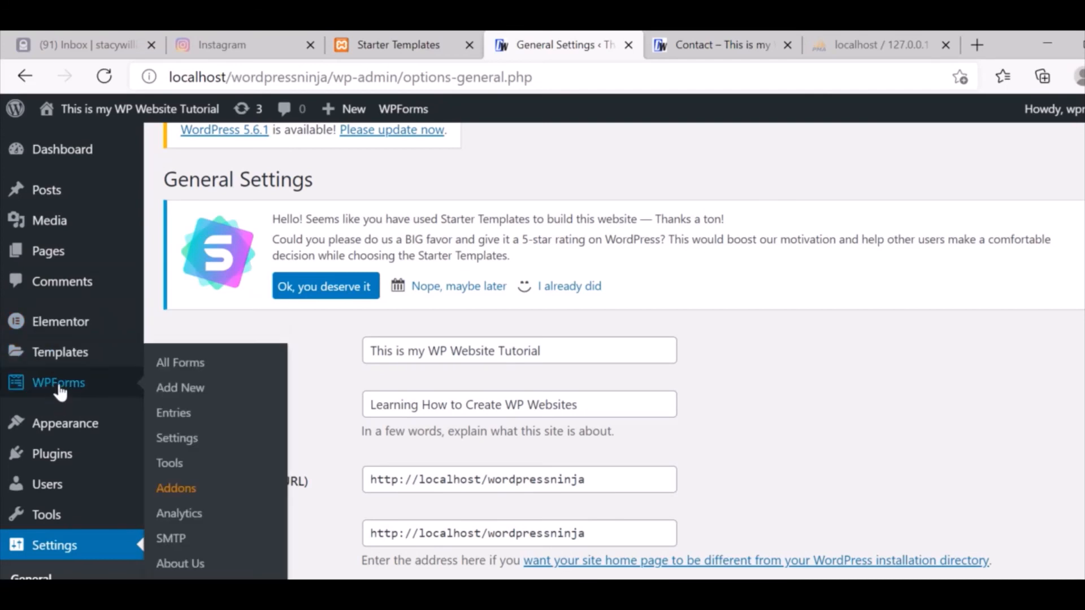
left_click(220, 376)
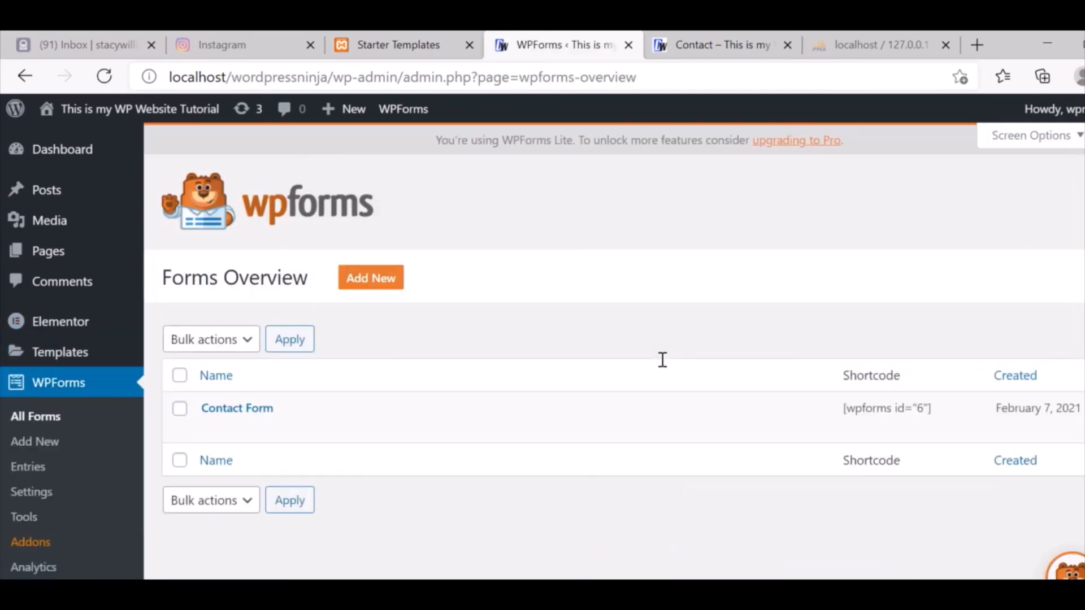
mouse_move(358, 415)
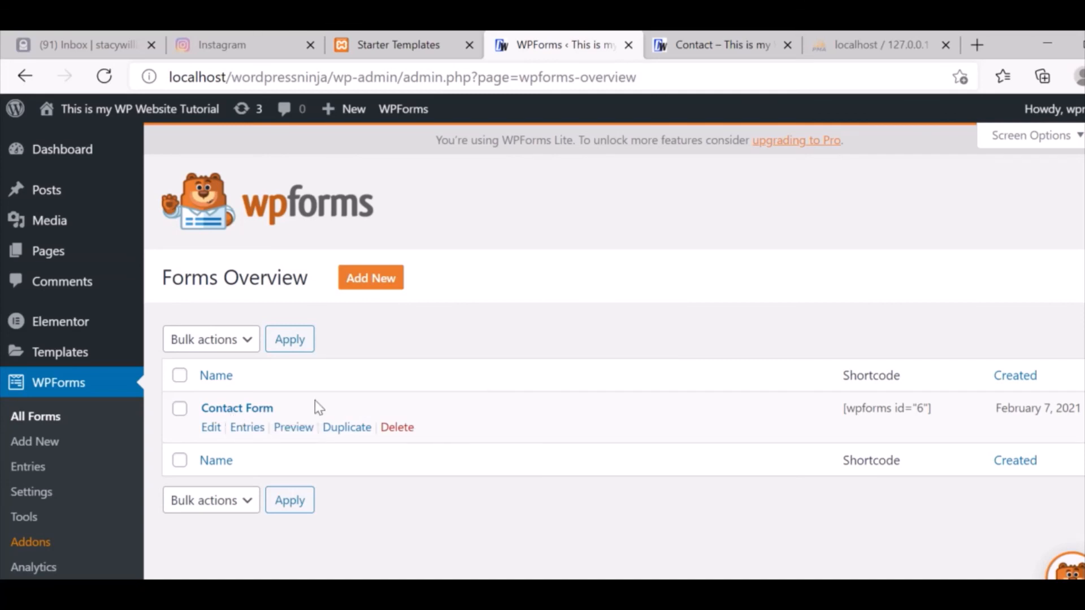
left_click(210, 430)
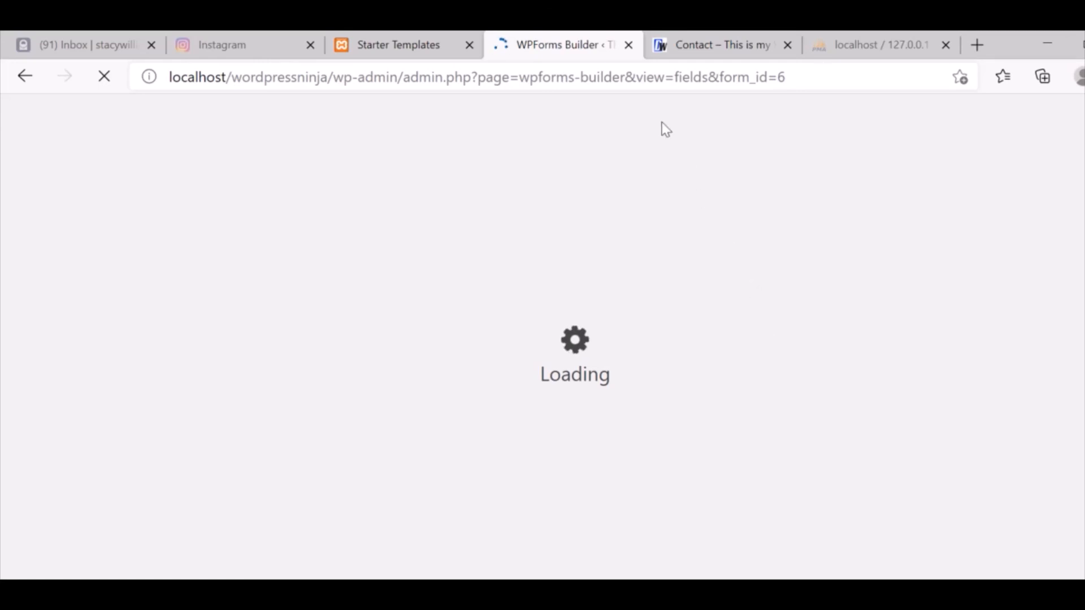
Review the Contact Form's Name field options and the fields available to add.
left_click(626, 78)
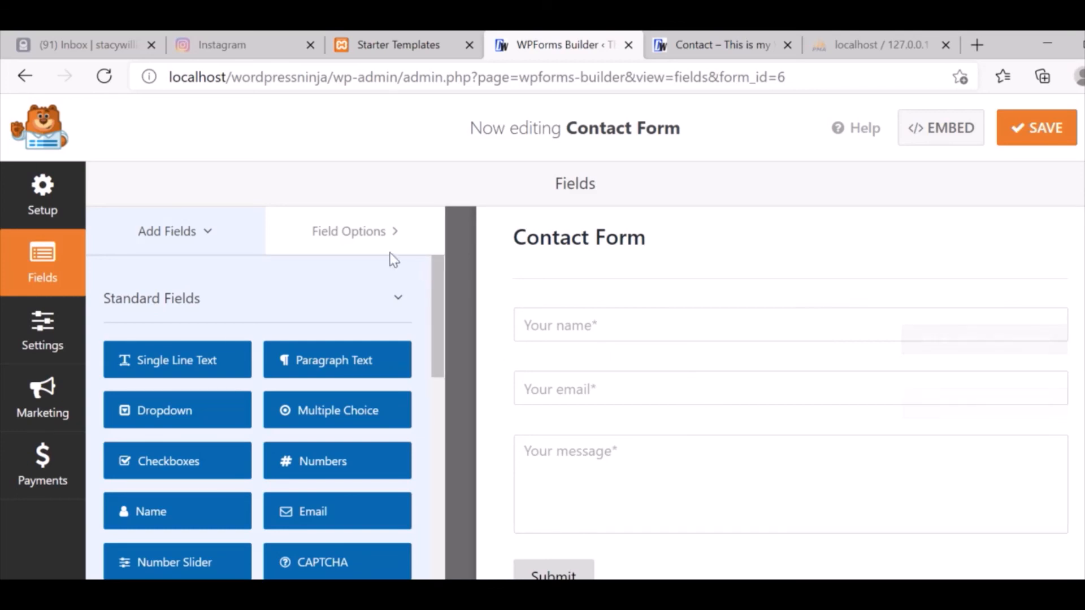
left_click(365, 246)
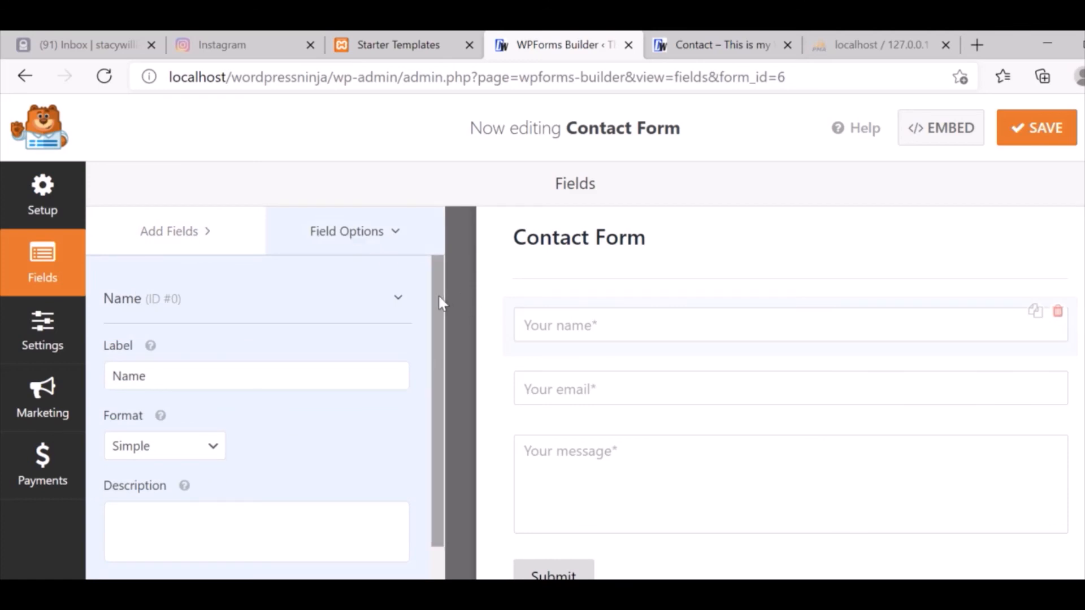
scroll(436, 339, "down", 2)
scroll(438, 448, "up", 2)
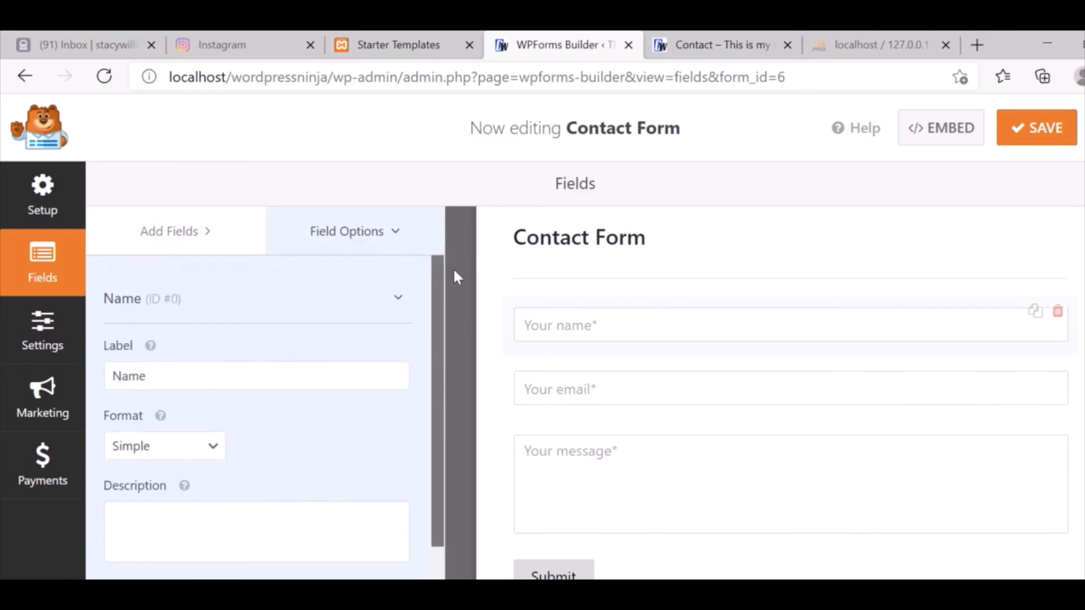
scroll(457, 300, "down", 2)
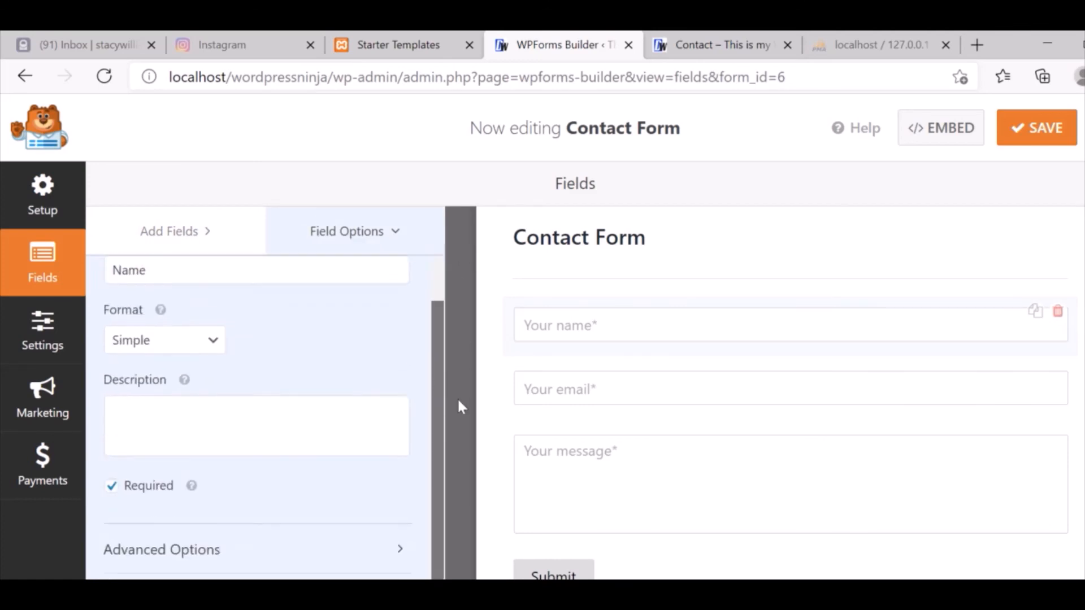
left_click(191, 238)
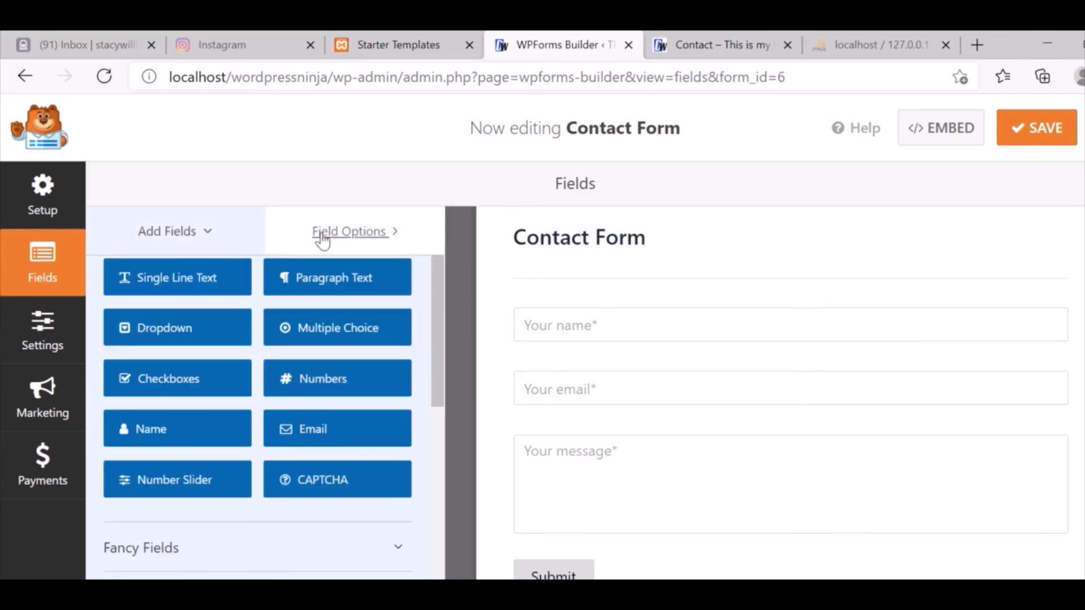
left_click(322, 238)
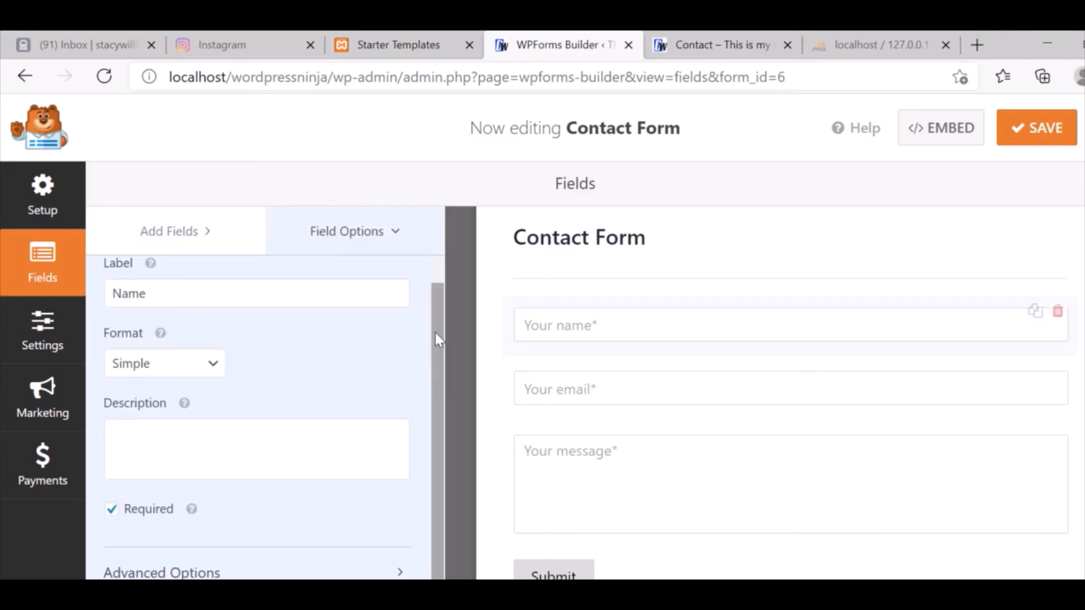
scroll(441, 422, "down", 1)
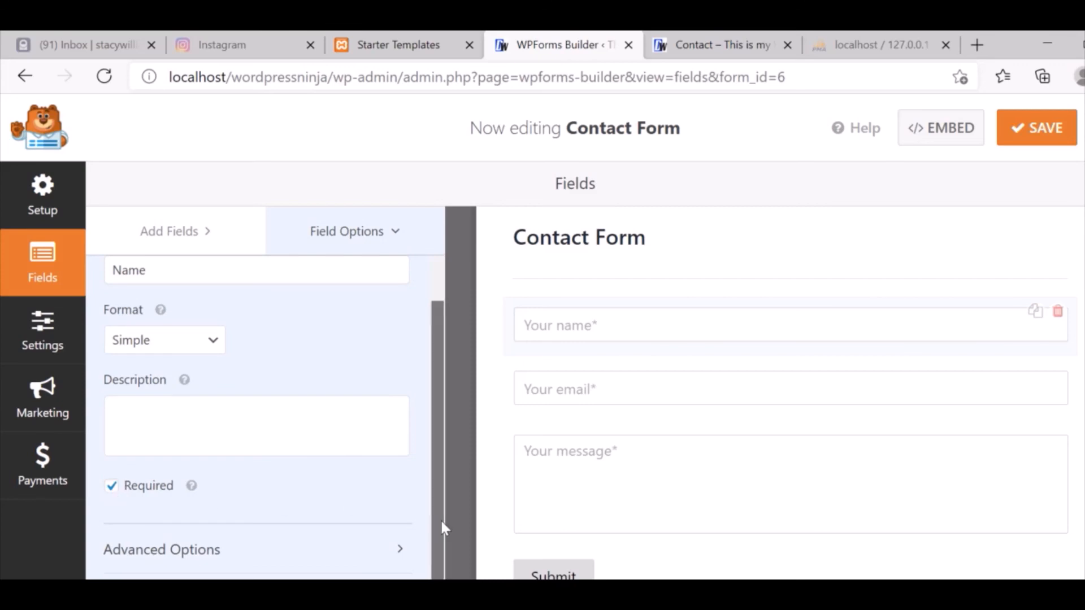
scroll(439, 516, "up", 4)
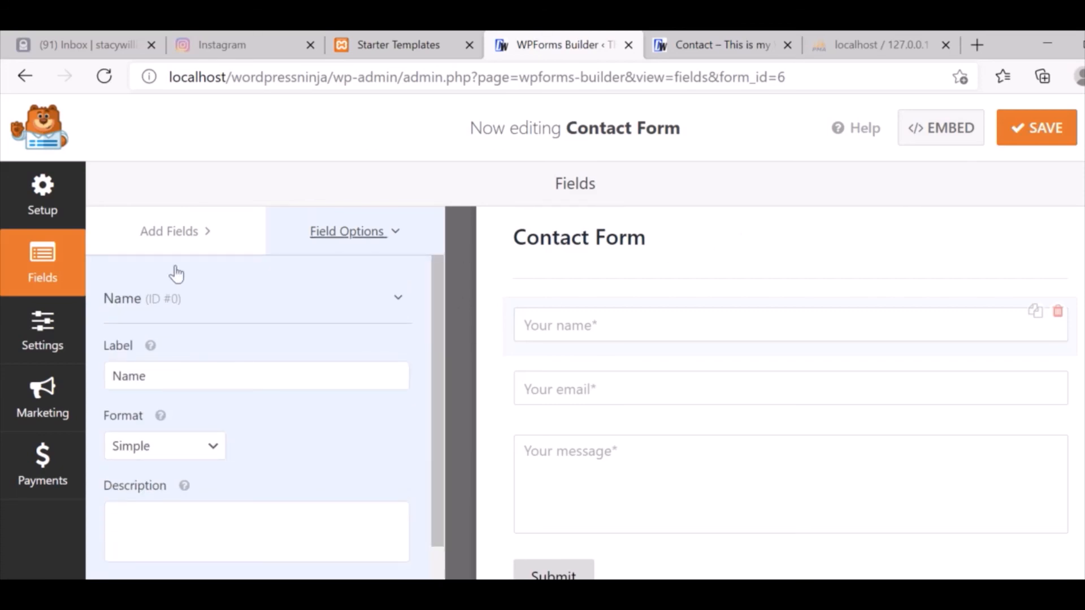
Review the form's Setup options, including name and template, then switch to the Contact page.
left_click(35, 214)
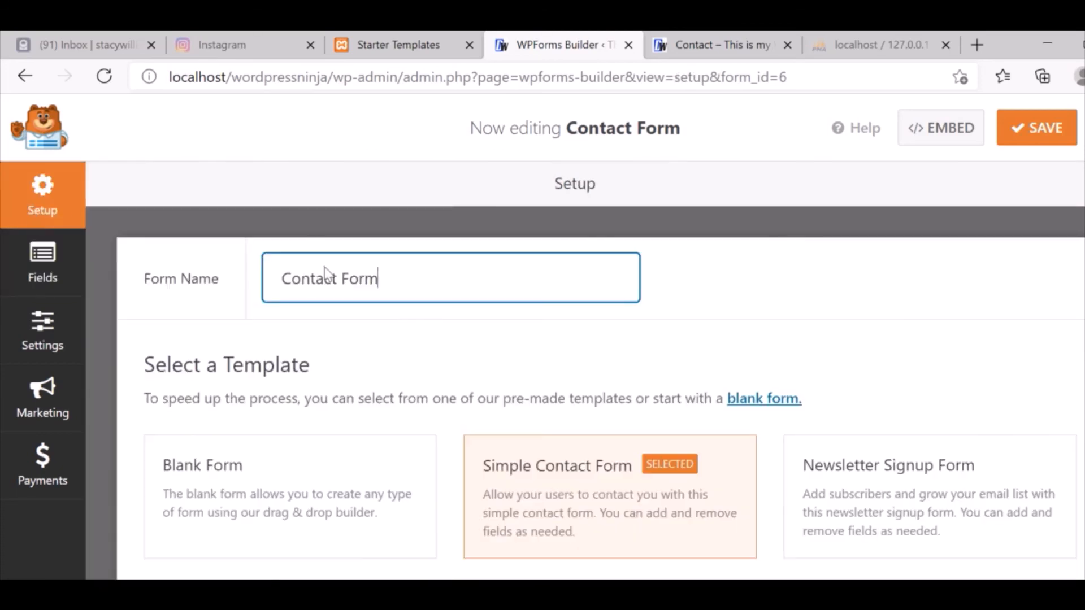
left_click_drag(1083, 226, 1083, 376)
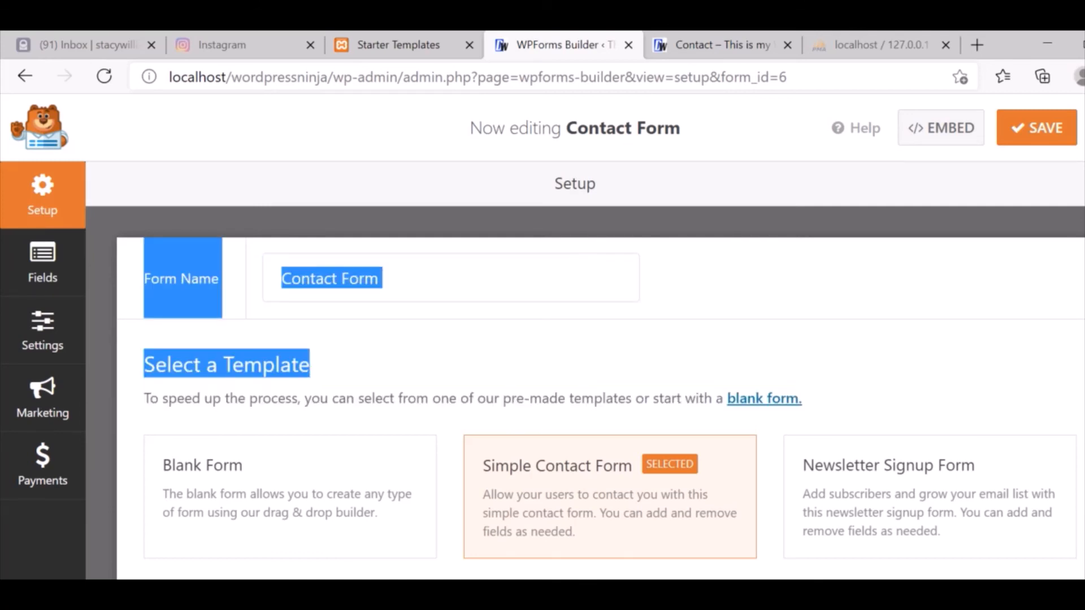
left_click(773, 308)
left_click_drag(1083, 226, 1083, 376)
left_click(1083, 339)
scroll(599, 390, "down", 5)
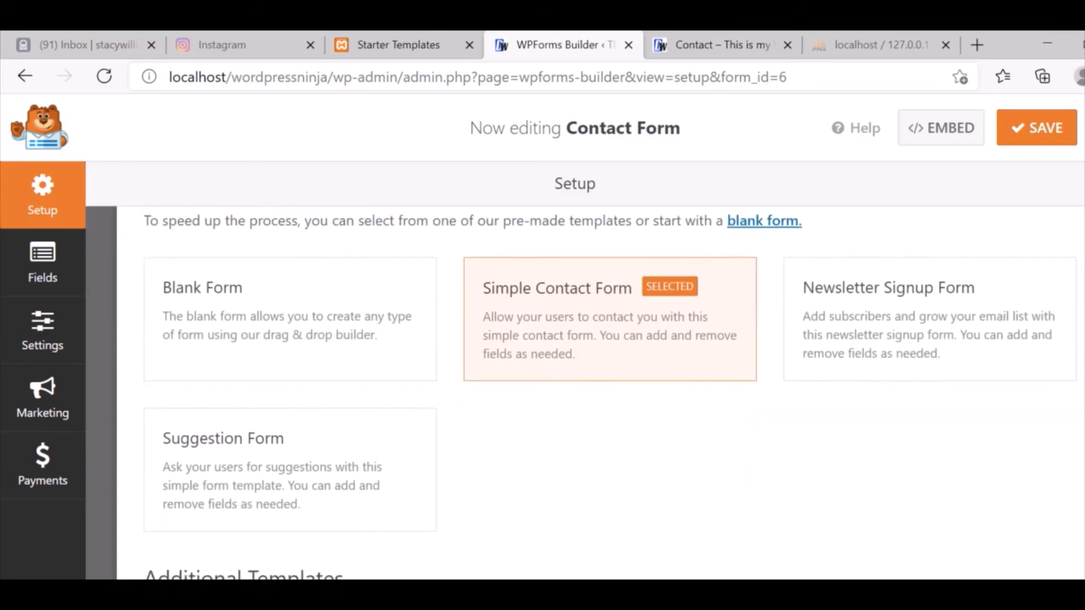
scroll(599, 390, "up", 5)
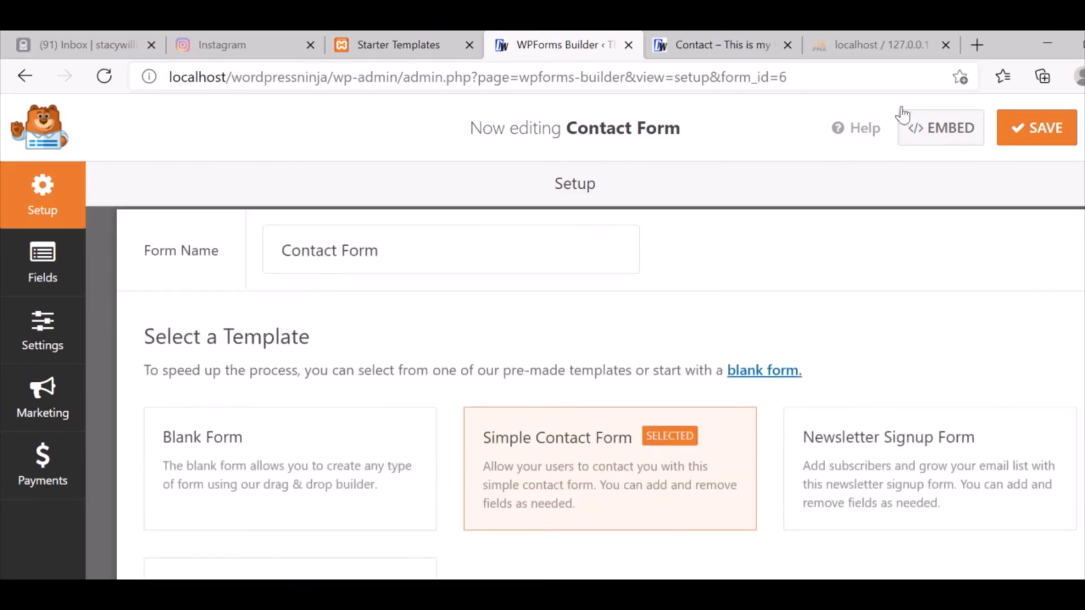
left_click(672, 44)
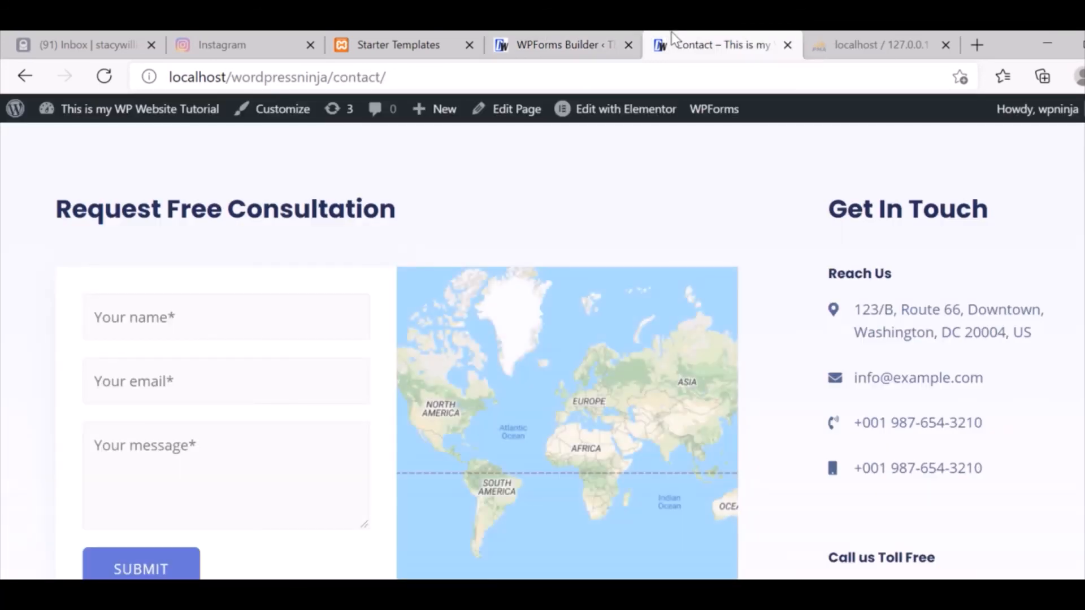
Enter the sender's full name in the consultation form's Name field.
left_click(202, 322)
type("Mich")
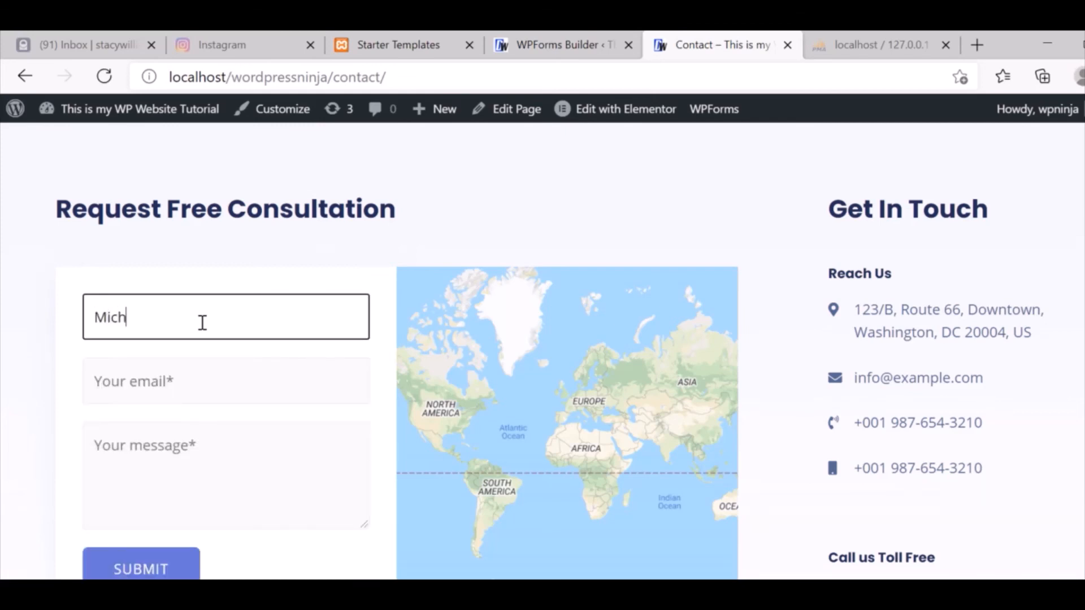
type("ael Jord")
key("BackSpace")
key("BackSpace")
type("rdan")
left_click(200, 374)
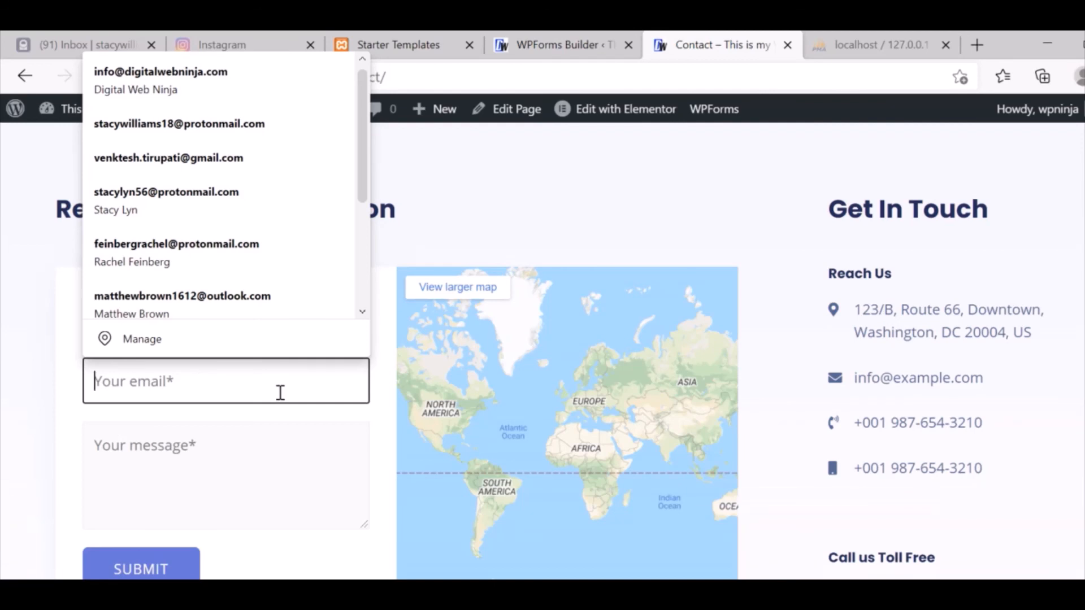
left_click_drag(175, 416, 165, 358)
triple_click(163, 309)
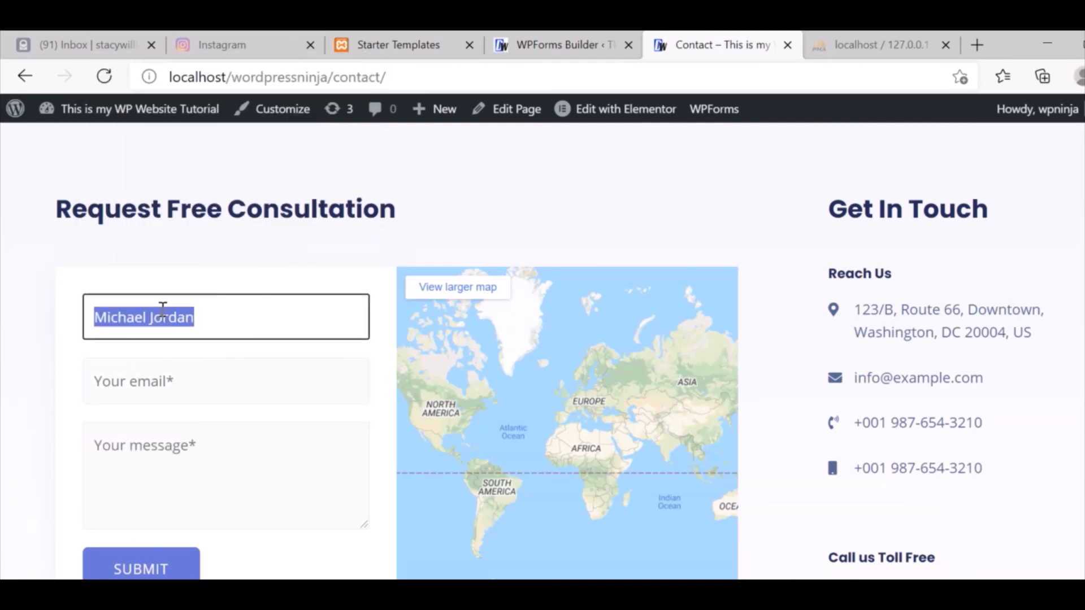
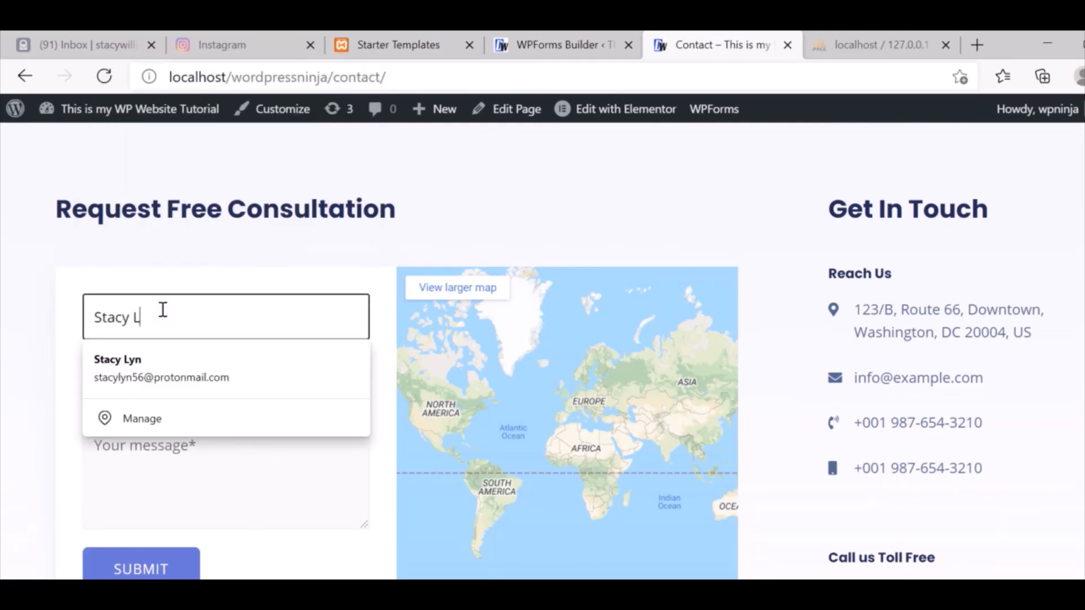
key("Tab")
Pick the saved email address, write the message 'Hi to Web Admin', and submit the form.
type("stac")
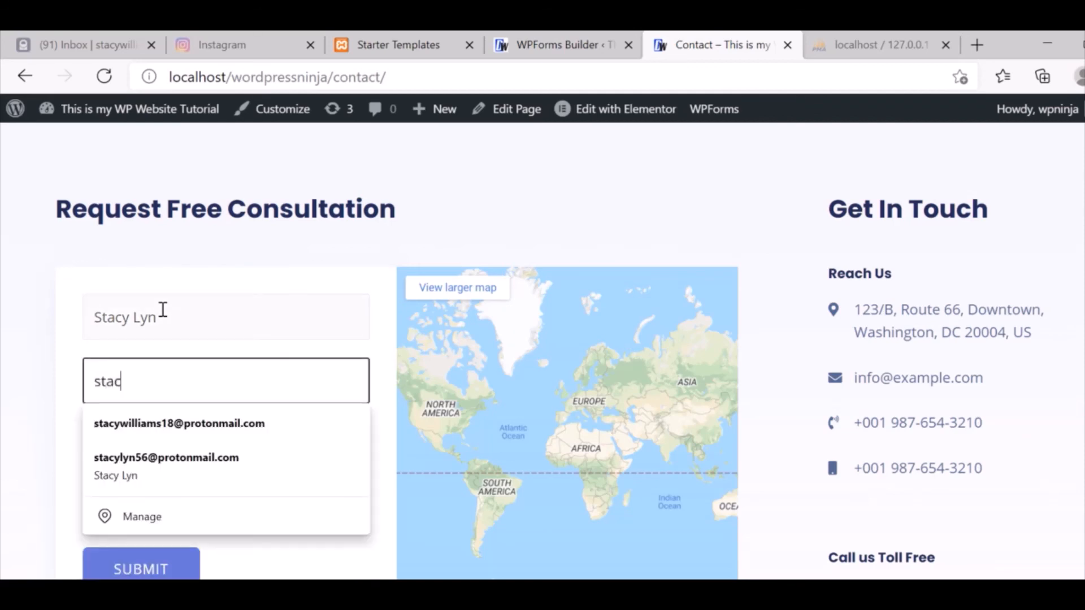
key("Down")
key("Down")
key("Return")
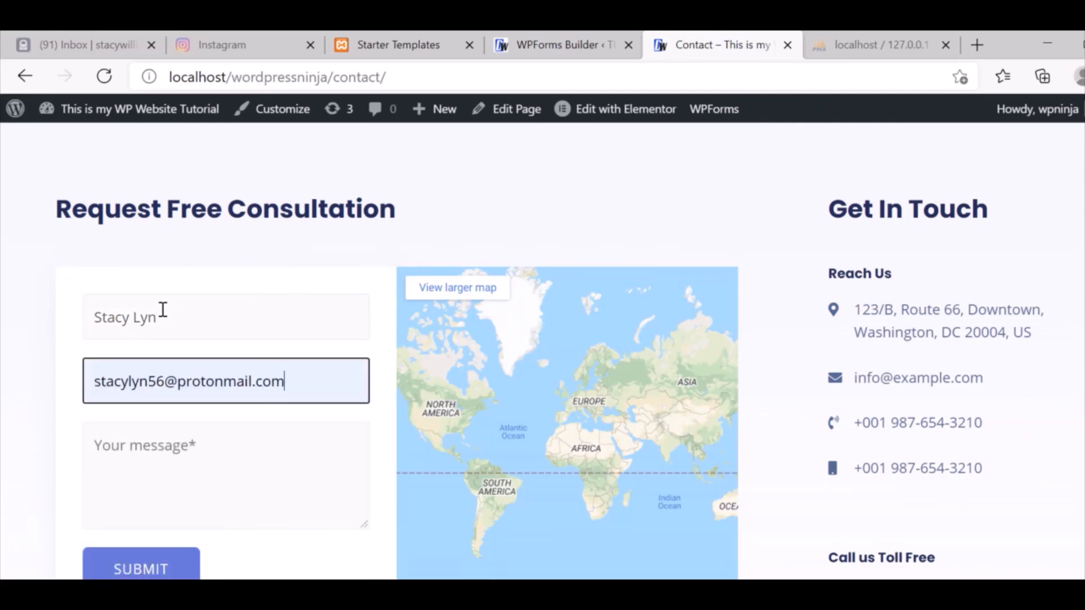
left_click(182, 455)
type("H")
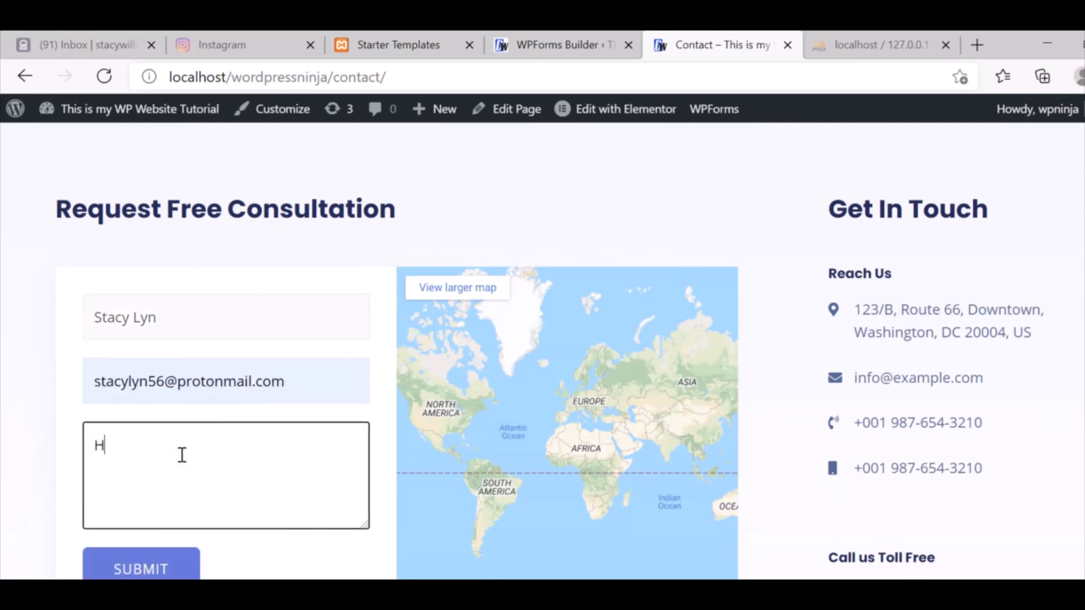
type("i to Web Admin")
left_click(168, 568)
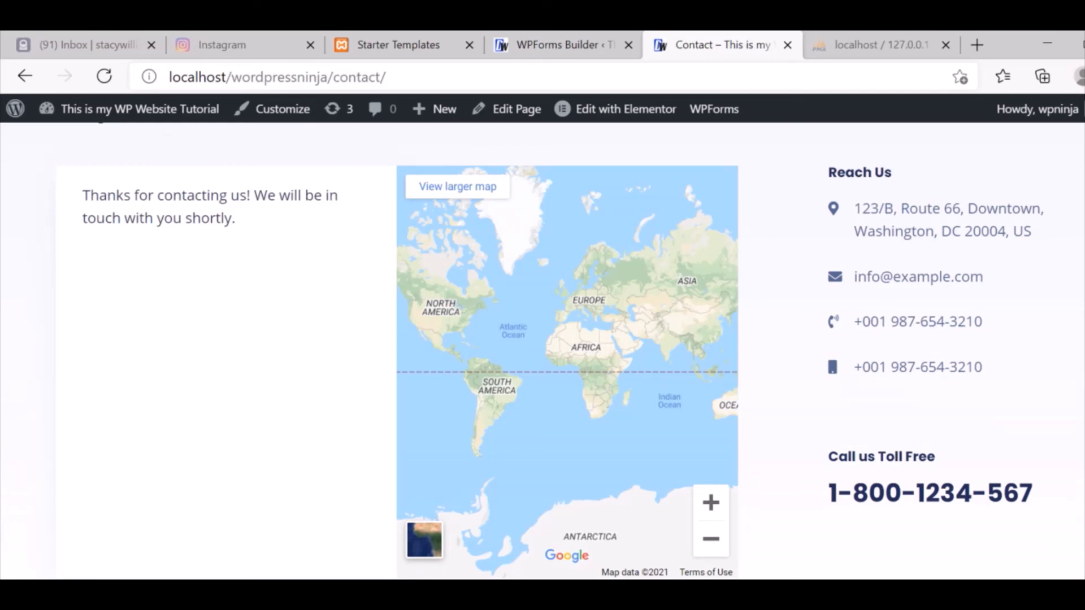
scroll(787, 182, "up", 3)
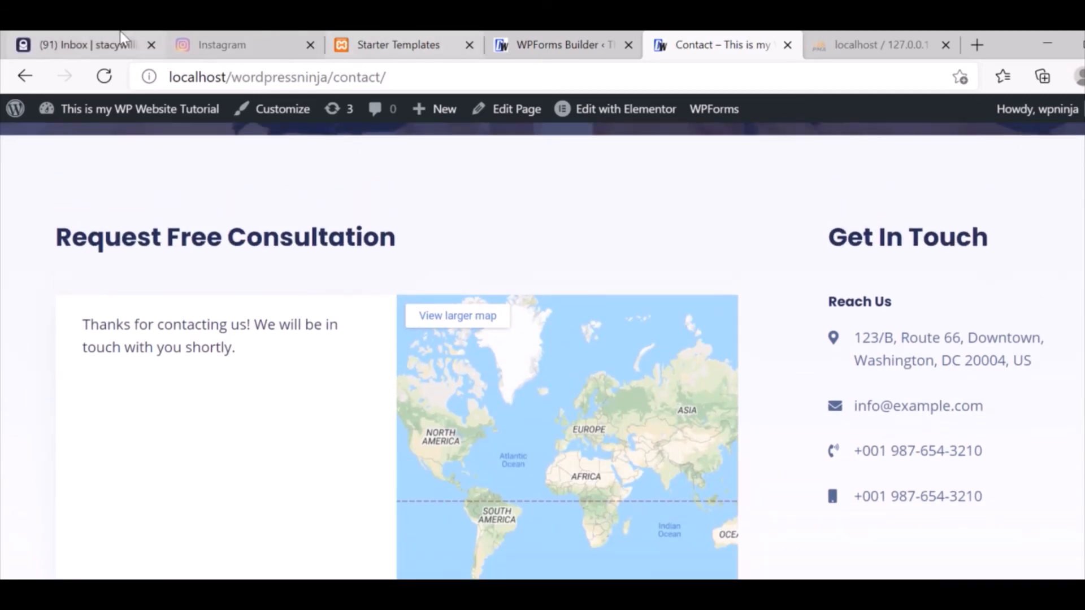
Refresh the ProtonMail Inbox and check the Spam and All Mail folders for the form email.
left_click(120, 32)
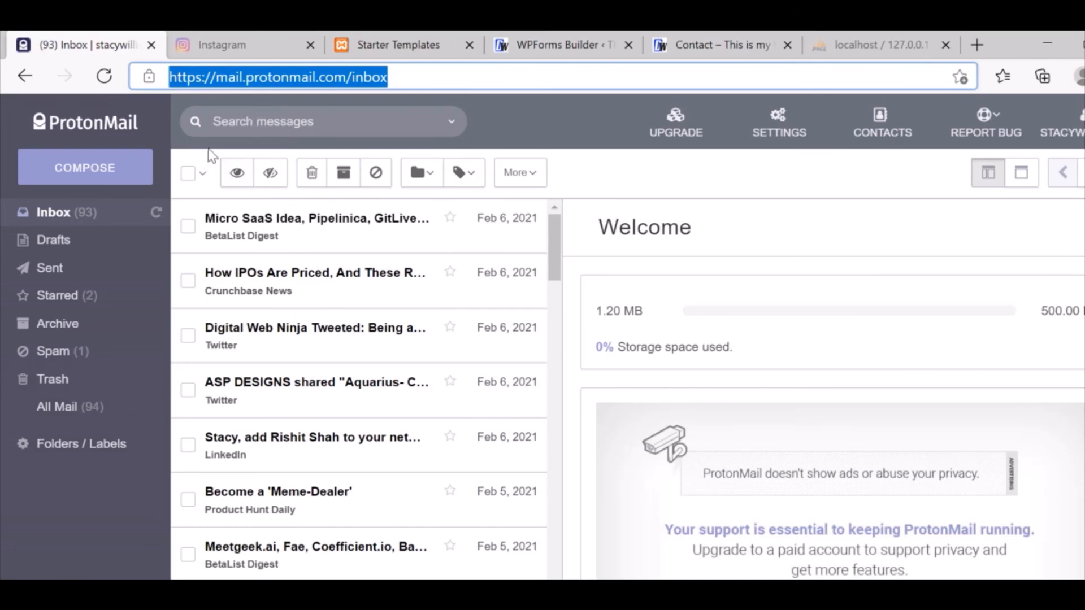
left_click(154, 221)
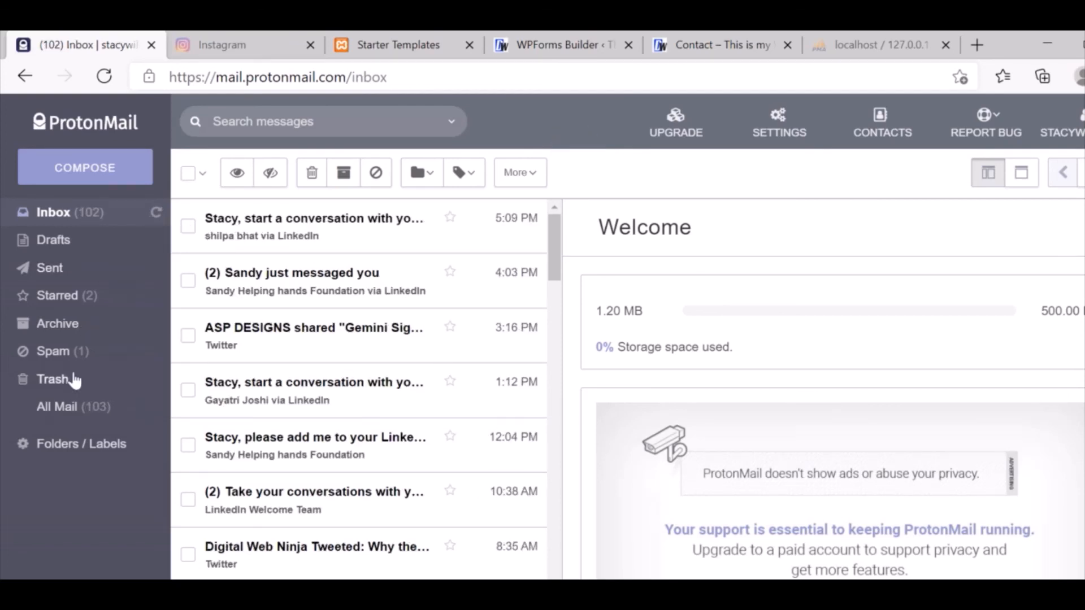
left_click(68, 352)
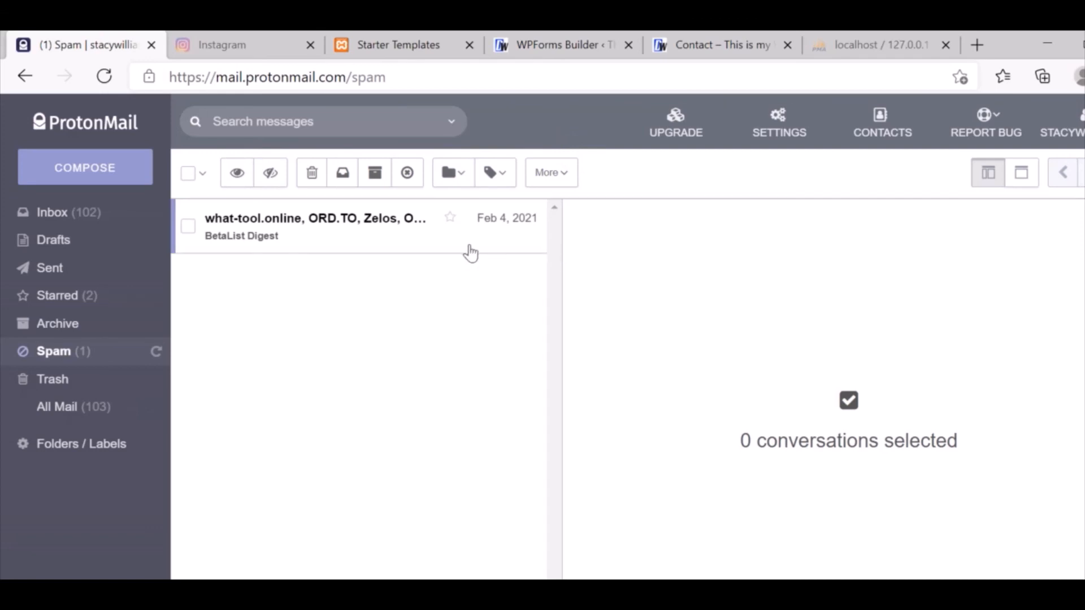
left_click(59, 412)
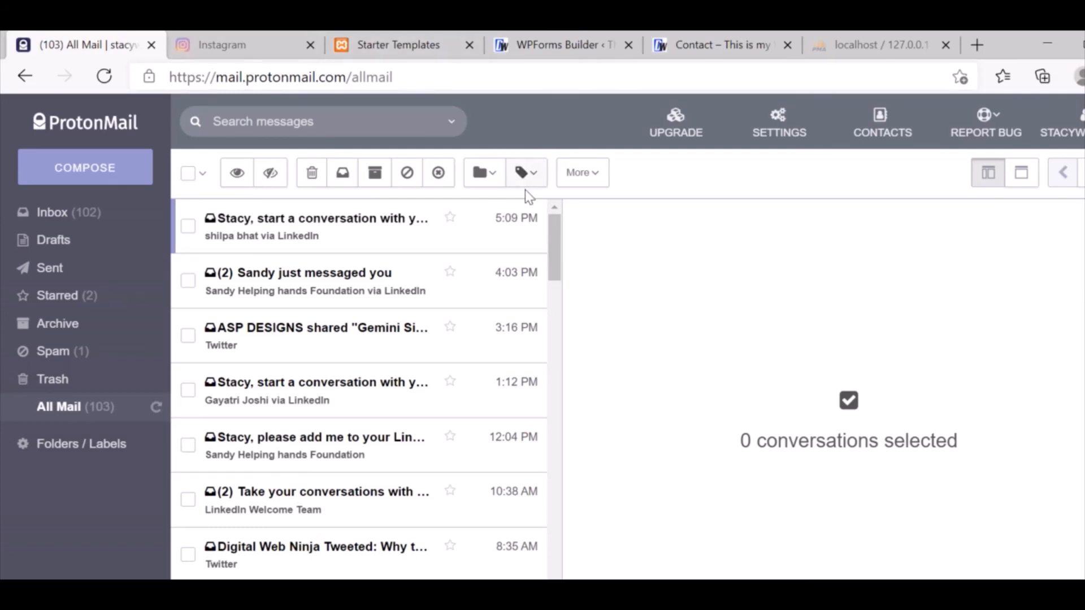
left_click(904, 46)
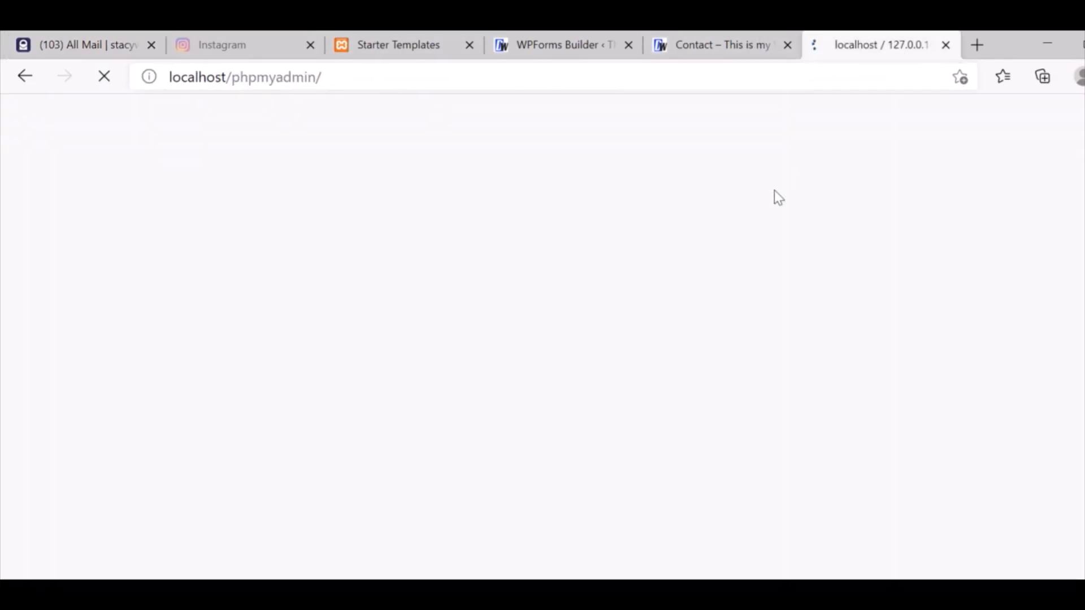
Return from phpMyAdmin to the live Contact page showing the thank-you message.
left_click(722, 39)
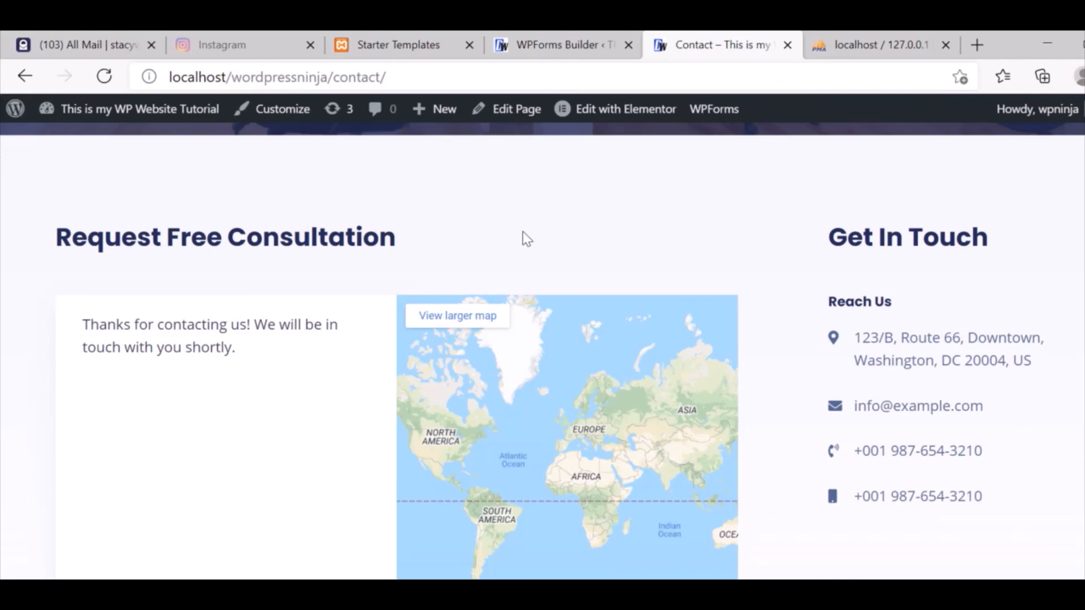
Leave the WPForms builder for the Forms Overview listing the Contact Form [wpforms id="6"].
left_click(546, 44)
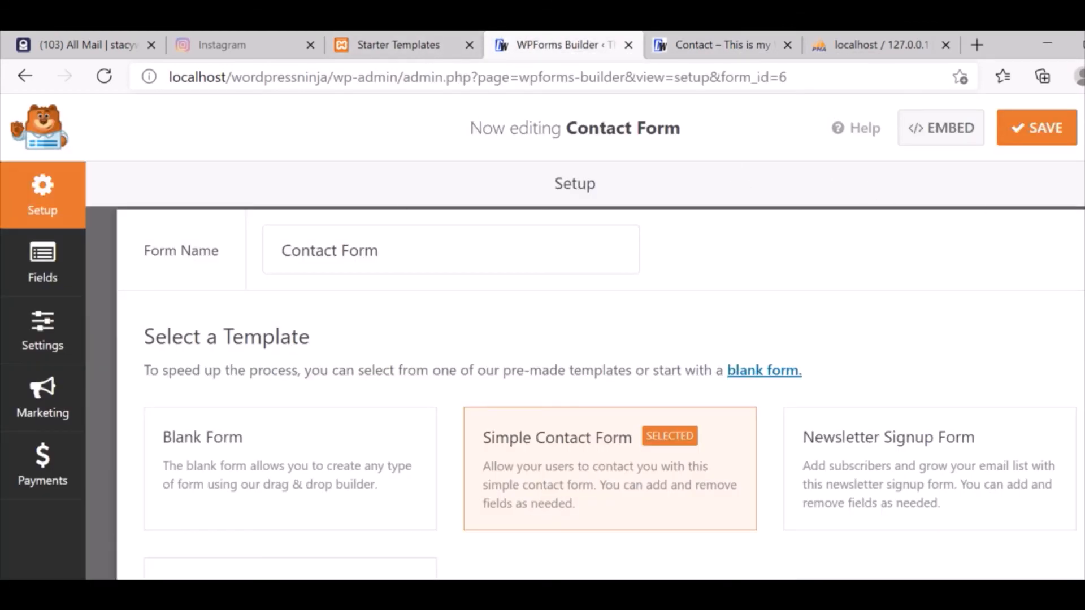
left_click(1084, 128)
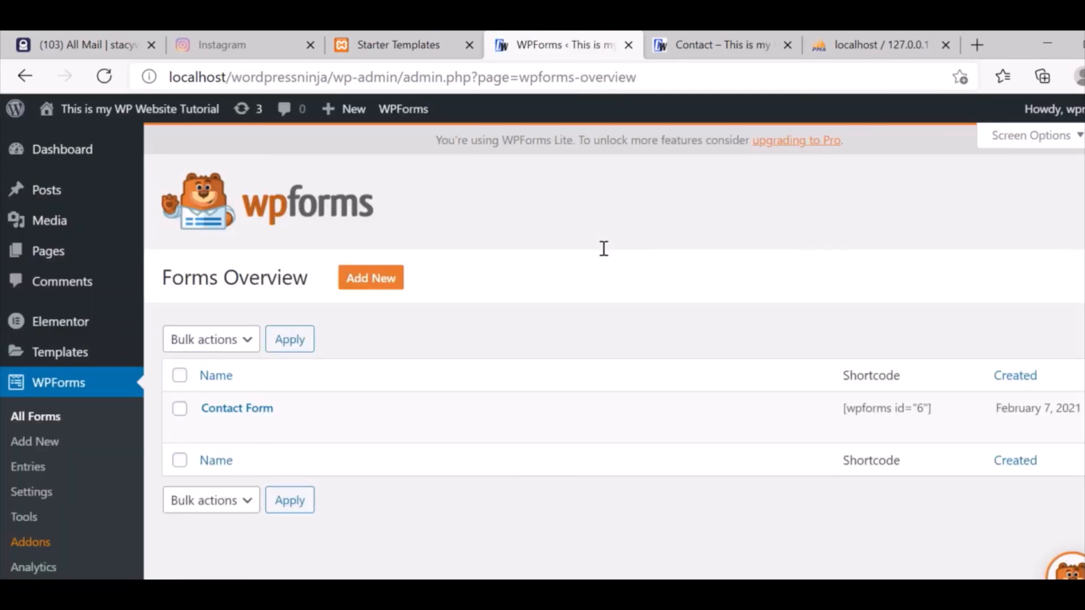